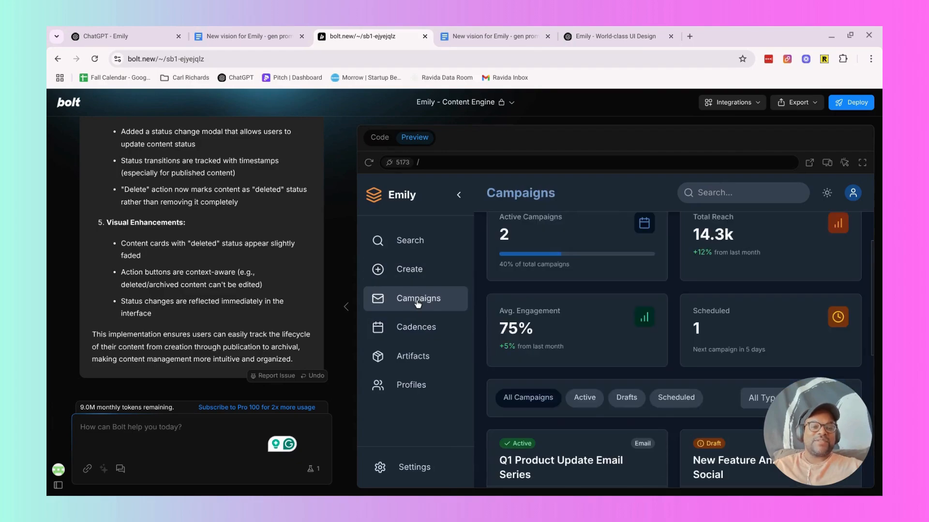
Browse the Cadences, Artifacts and Profiles pages in the Emily app preview.
{"action": "left_click", "coordinate": [416, 326]}
{"action": "left_click", "coordinate": [417, 363]}
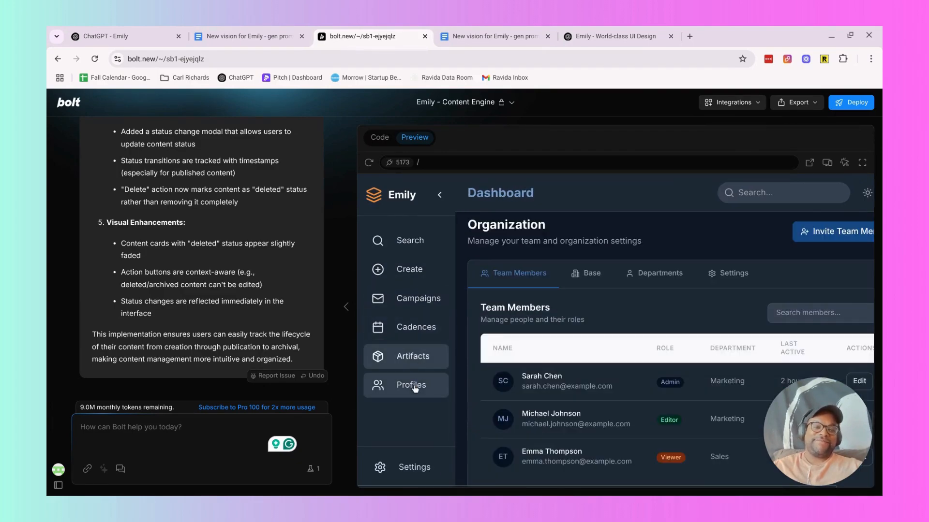
{"action": "left_click", "coordinate": [412, 386]}
{"action": "left_click", "coordinate": [414, 368]}
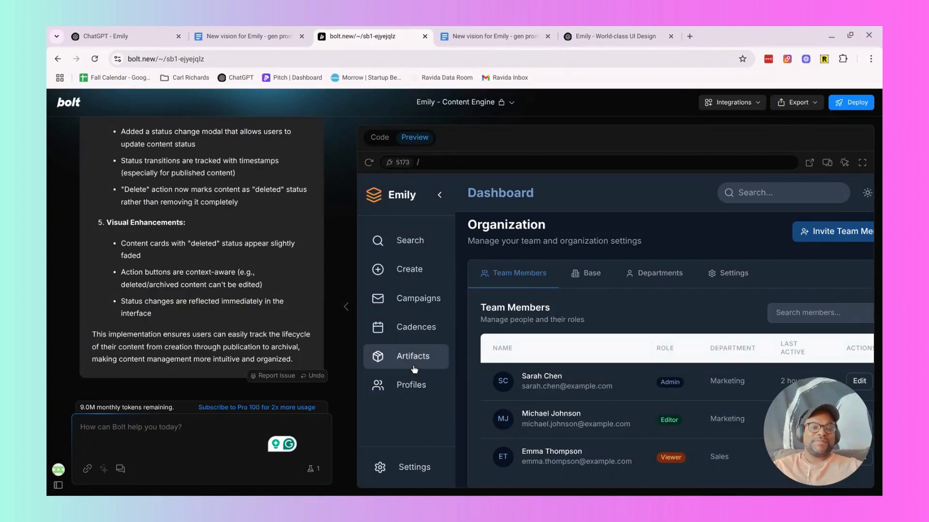
{"action": "left_click", "coordinate": [410, 387]}
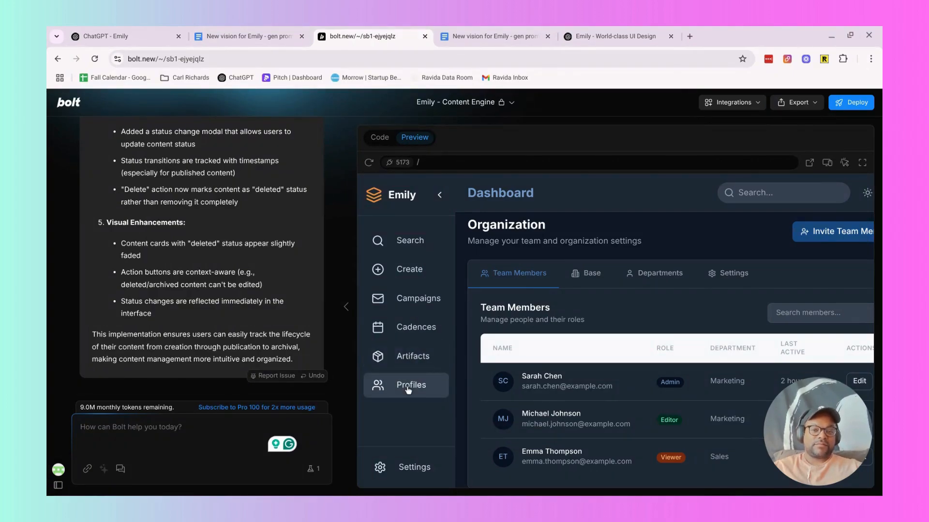
{"action": "left_click", "coordinate": [414, 364]}
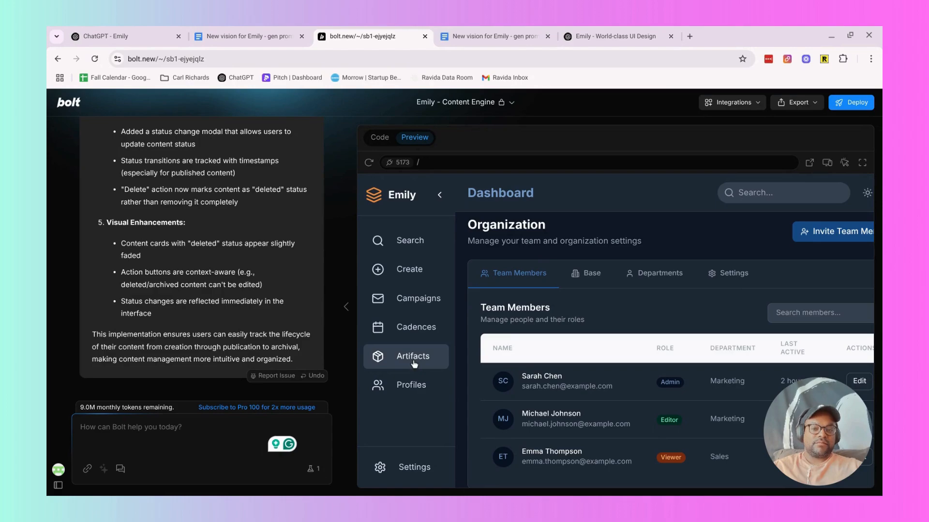
Switch to the Google Docs vision document and review the create-page content status paragraph in the frontend user stories.
{"action": "left_click", "coordinate": [453, 32]}
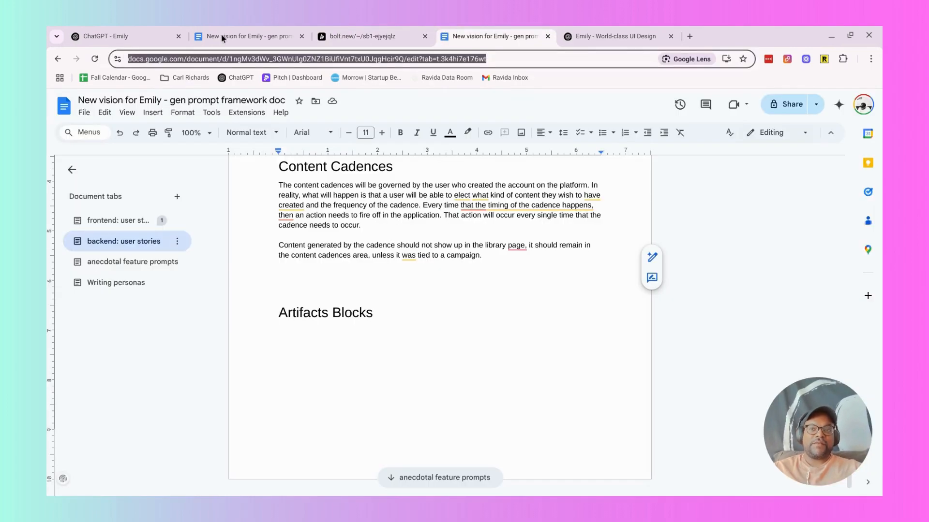
{"action": "left_click", "coordinate": [219, 37]}
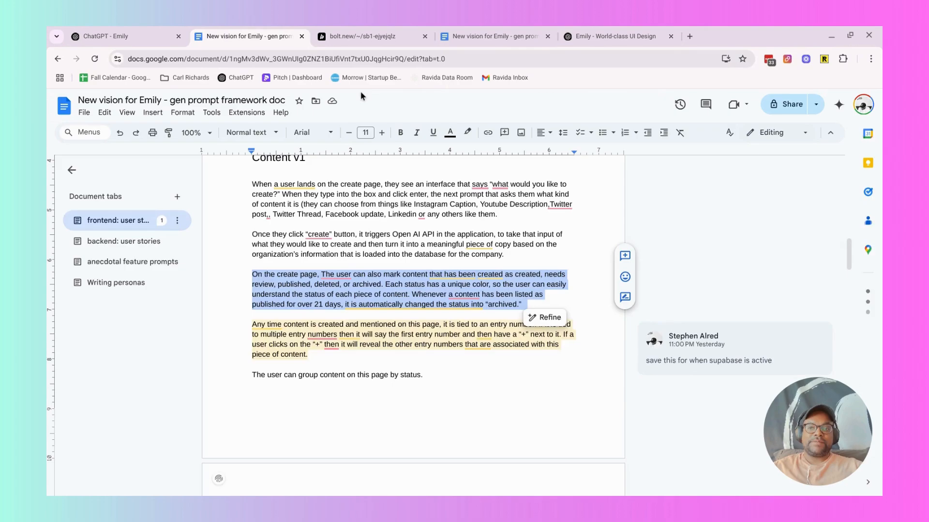
{"action": "scroll", "coordinate": [376, 345], "scroll_direction": "down", "scroll_amount": 1}
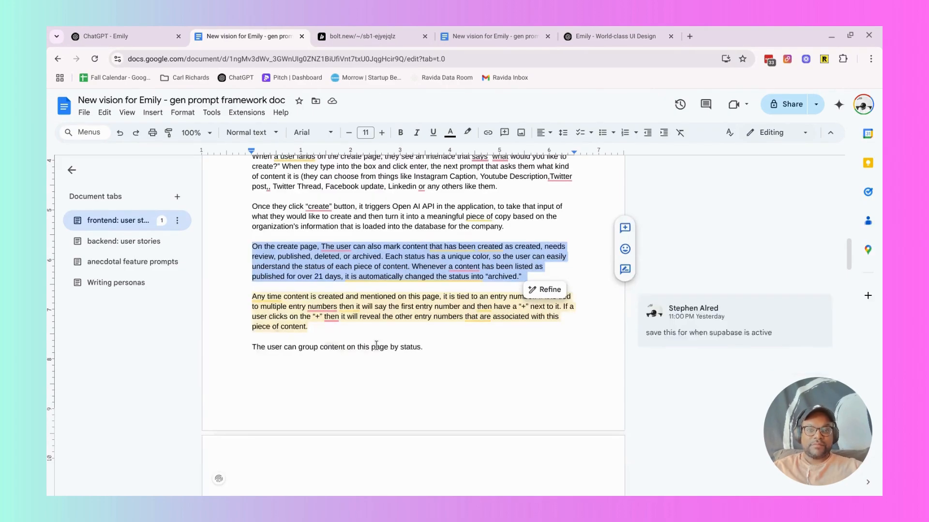
{"action": "left_click", "coordinate": [377, 345]}
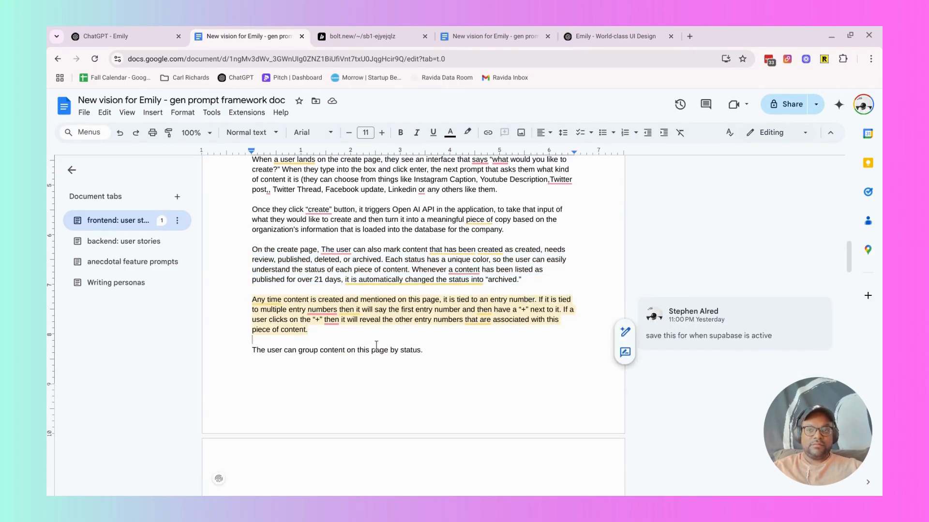
{"action": "triple_click", "coordinate": [390, 277]}
Compare the earlier library status prompt in the Bolt chat with the content status paragraph in the Google Docs document.
{"action": "left_click", "coordinate": [350, 33]}
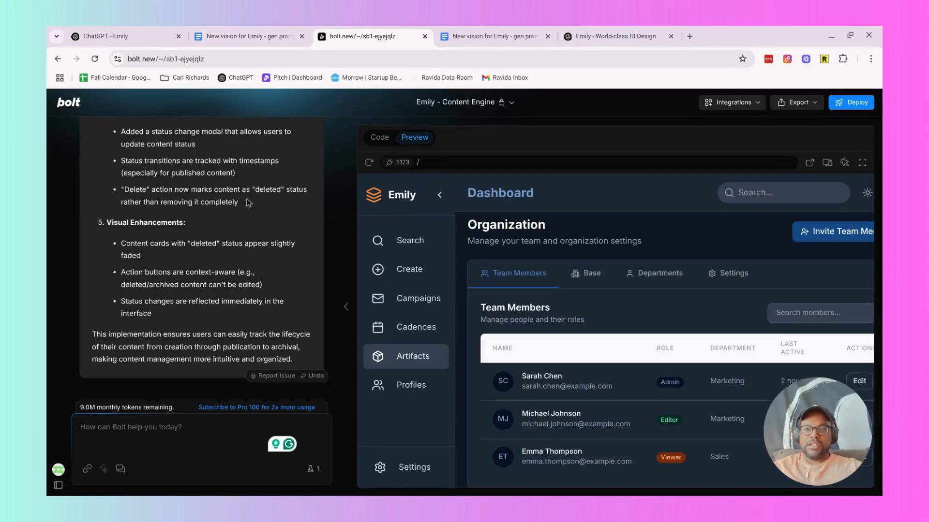
{"action": "scroll", "coordinate": [160, 256], "scroll_direction": "up", "scroll_amount": 15}
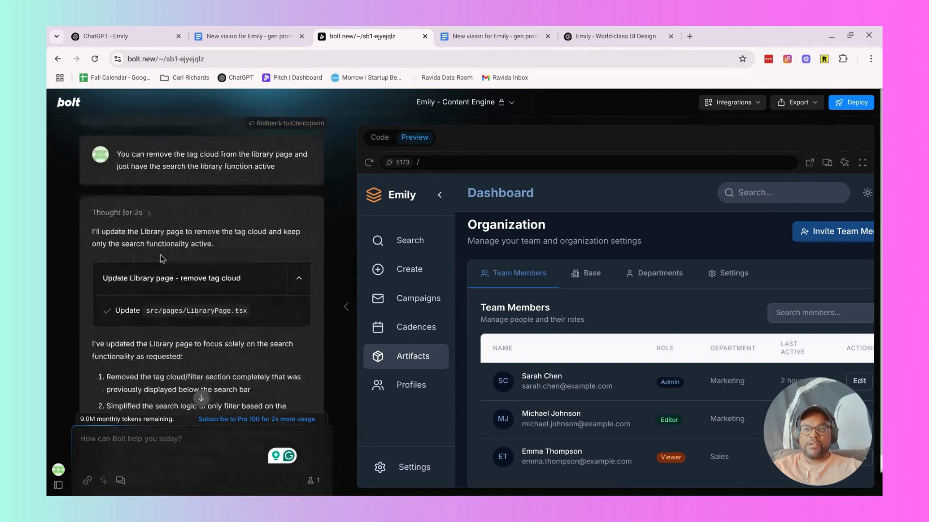
{"action": "scroll", "coordinate": [160, 259], "scroll_direction": "down", "scroll_amount": 15}
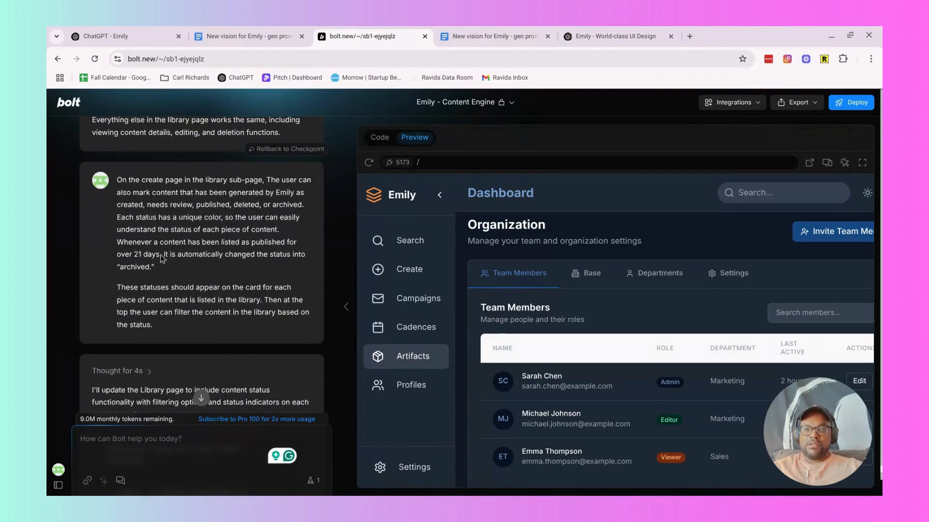
{"action": "left_click", "coordinate": [261, 37]}
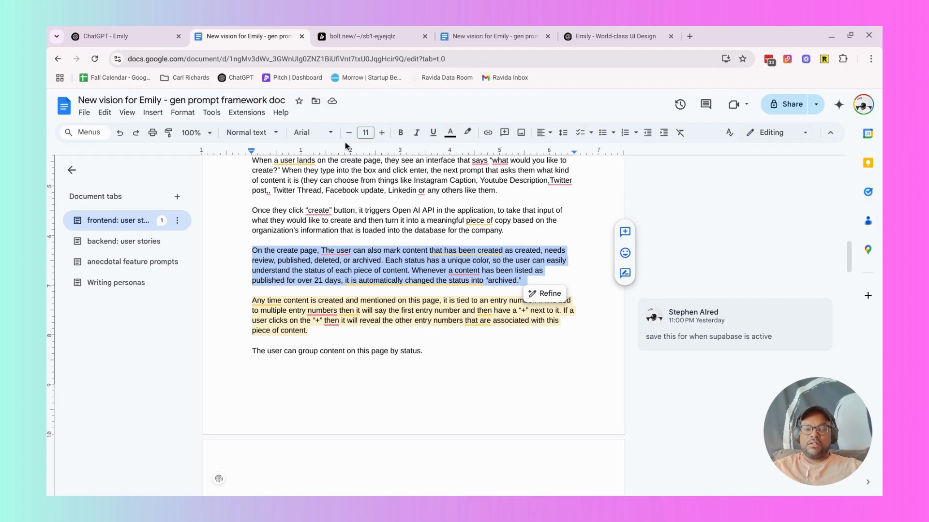
{"action": "triple_click", "coordinate": [348, 261]}
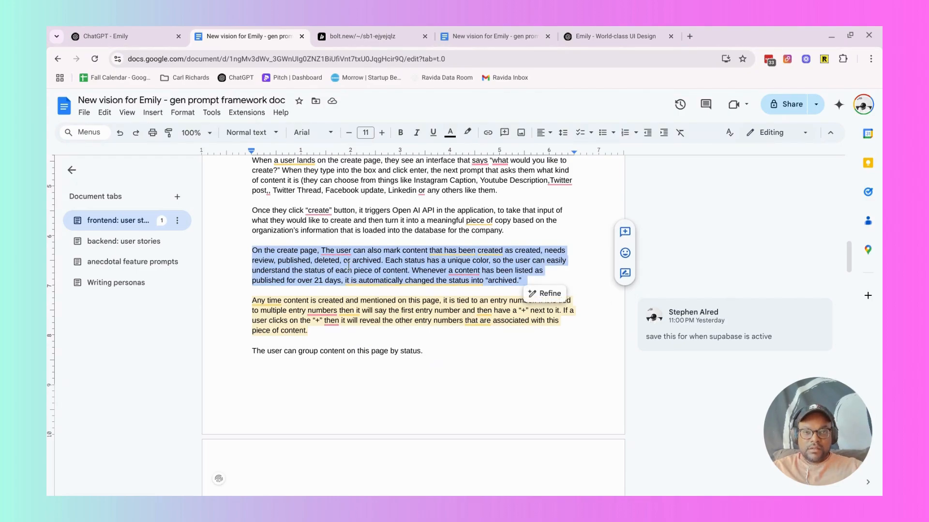
Switch back to Bolt and inspect the content status labels in the Create page's Library in the app preview.
{"action": "left_click", "coordinate": [358, 30]}
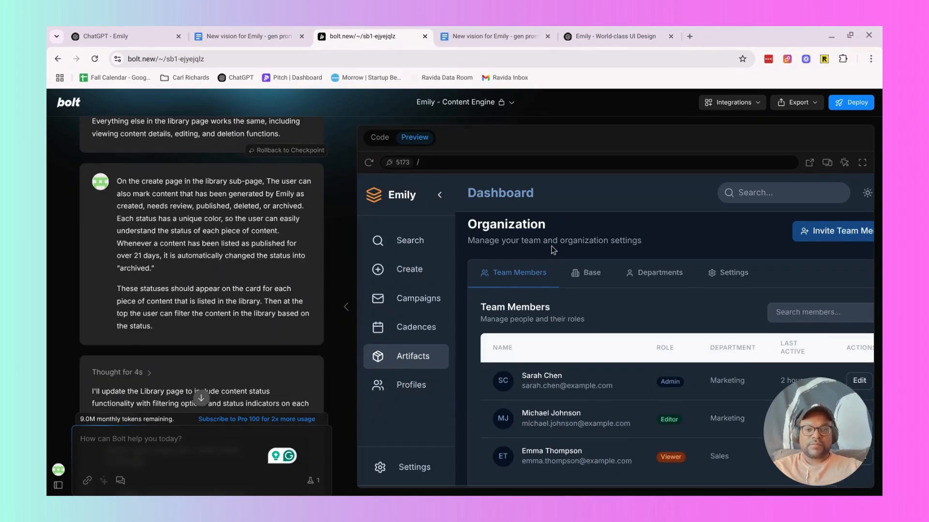
{"action": "left_click", "coordinate": [419, 269]}
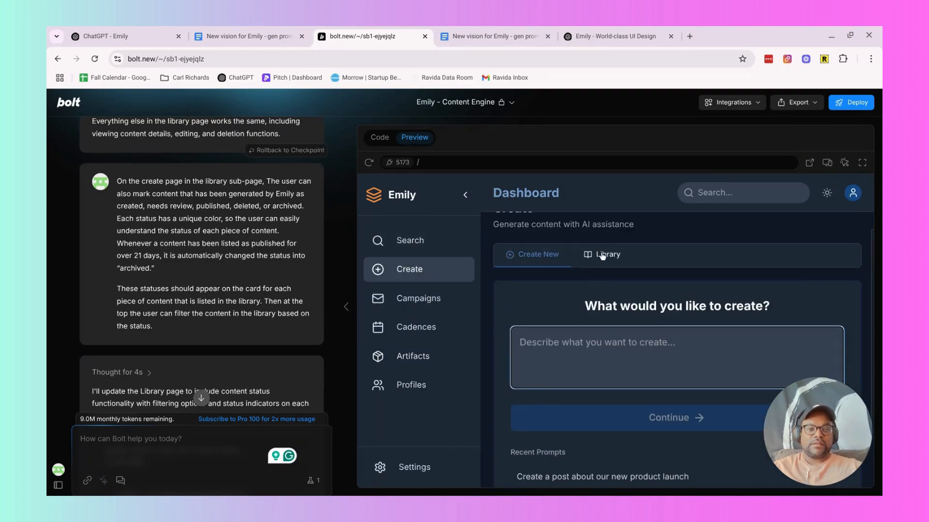
{"action": "left_click", "coordinate": [603, 254]}
{"action": "scroll", "coordinate": [602, 255], "scroll_direction": "down", "scroll_amount": 3}
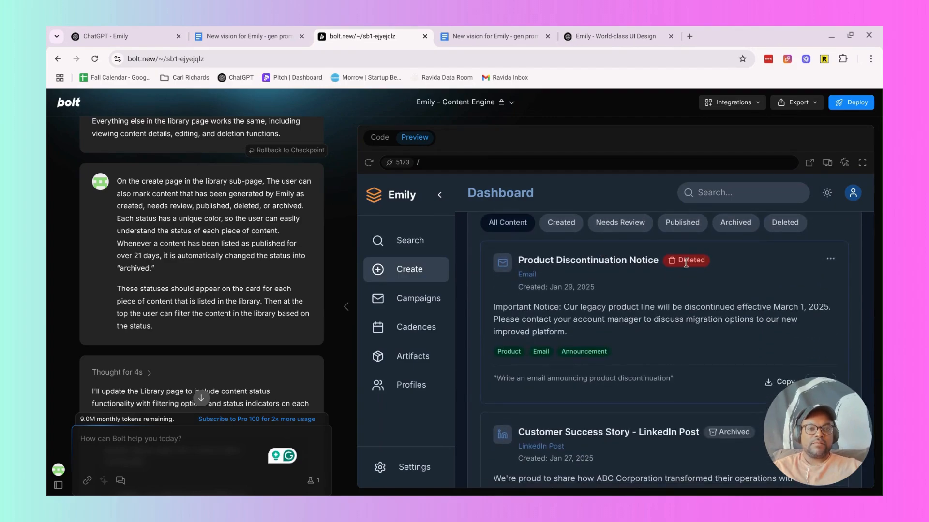
{"action": "scroll", "coordinate": [604, 298], "scroll_direction": "down", "scroll_amount": 3}
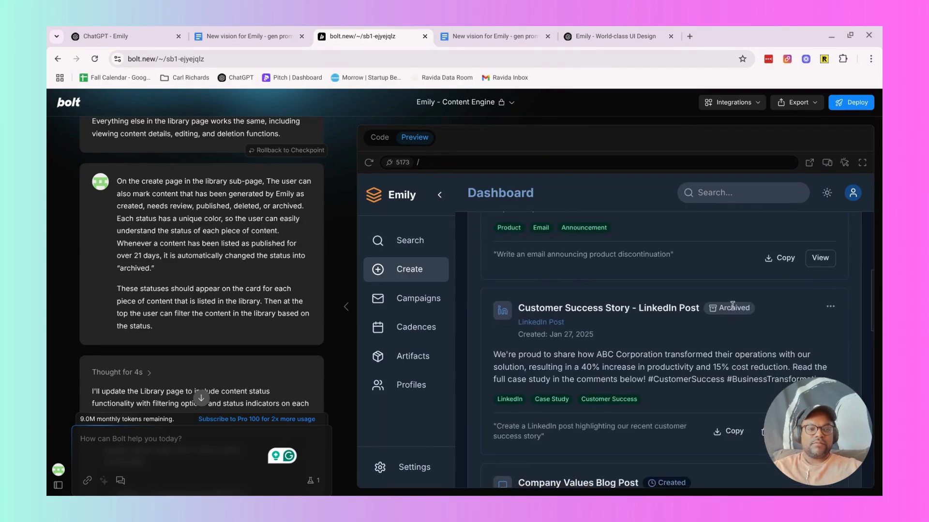
Change the status of the "Customer Success Story - LinkedIn Post" library item to Needs Review.
{"action": "left_click", "coordinate": [830, 306]}
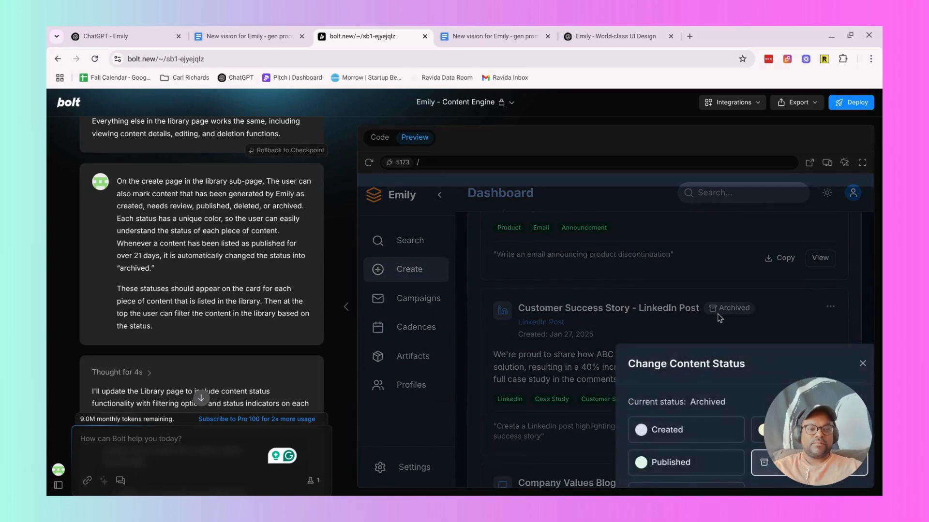
{"action": "scroll", "coordinate": [719, 318], "scroll_direction": "down", "scroll_amount": 2}
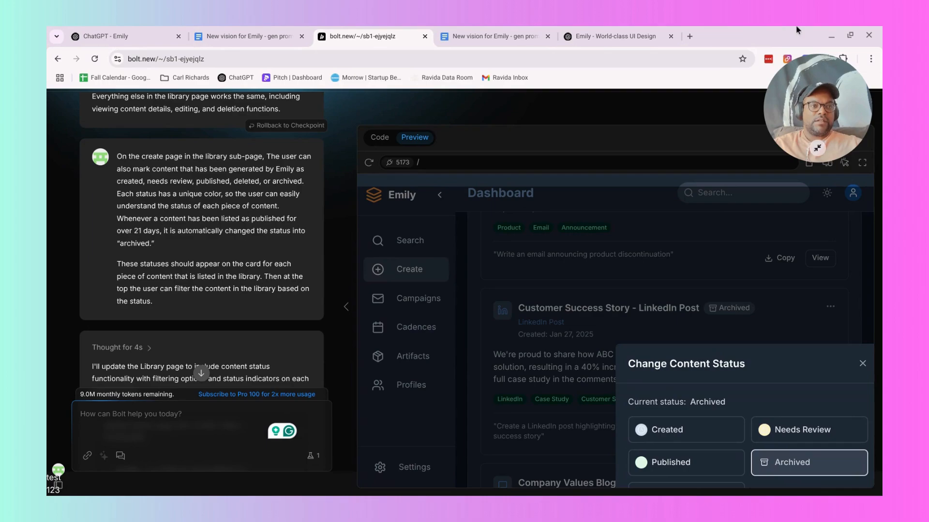
{"action": "left_click", "coordinate": [817, 148]}
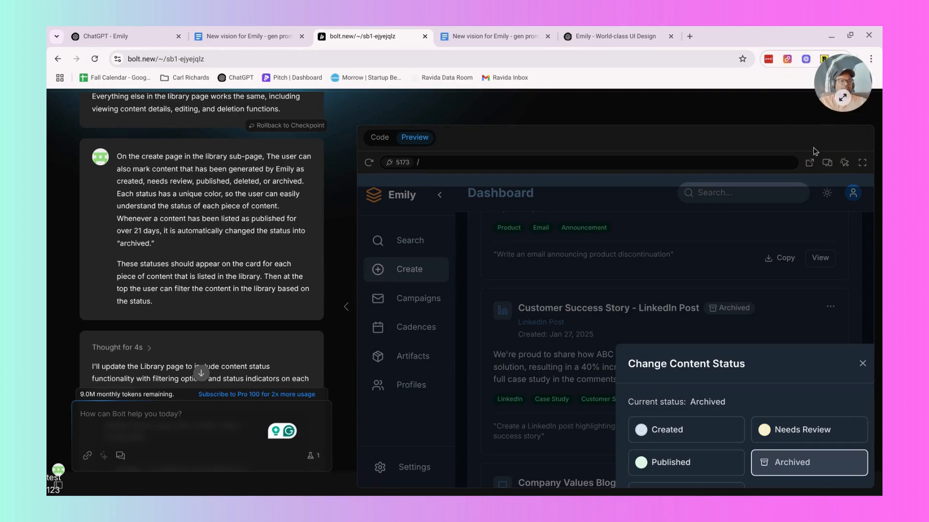
{"action": "left_click", "coordinate": [788, 432]}
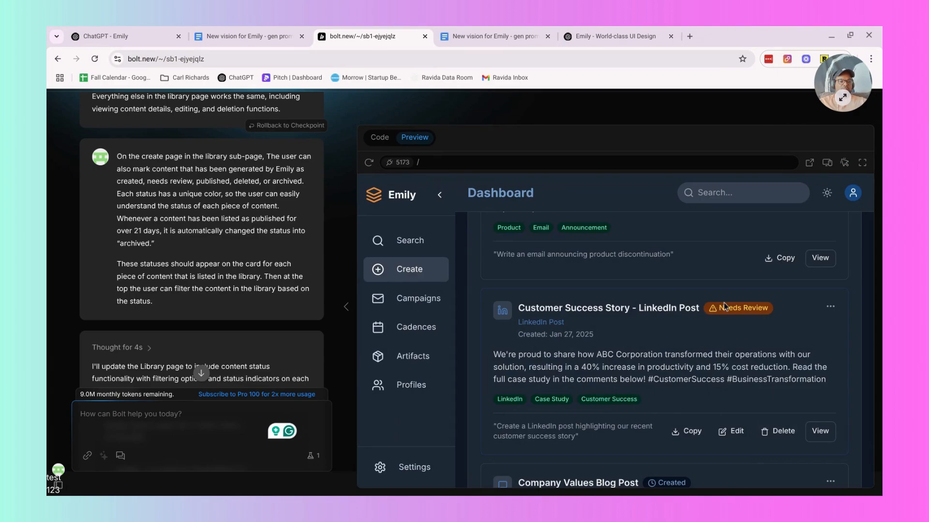
Set the "Customer Success Story - LinkedIn Post" item's status to Created, then check the selection in the status dialog and close it.
{"action": "scroll", "coordinate": [583, 230], "scroll_direction": "up", "scroll_amount": 4}
{"action": "scroll", "coordinate": [582, 230], "scroll_direction": "down", "scroll_amount": 10}
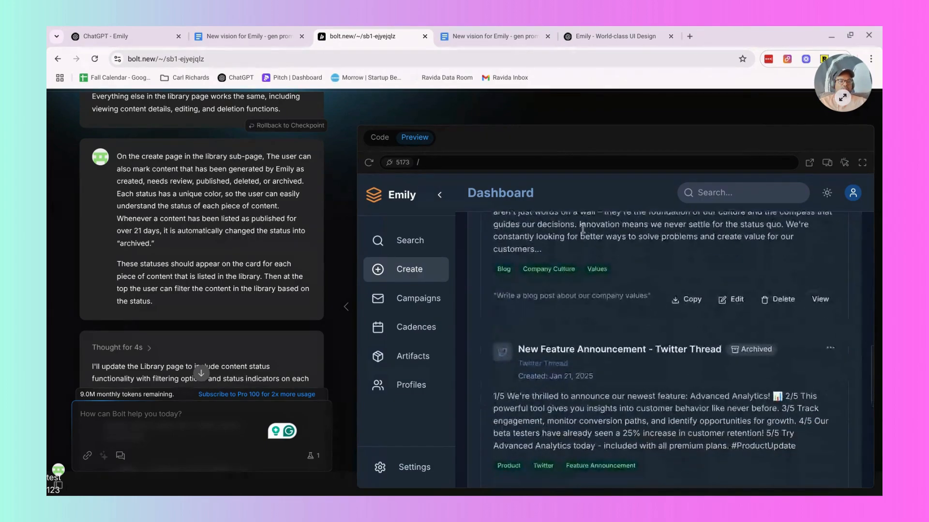
{"action": "scroll", "coordinate": [693, 233], "scroll_direction": "up", "scroll_amount": 5}
{"action": "scroll", "coordinate": [693, 231], "scroll_direction": "up", "scroll_amount": 1}
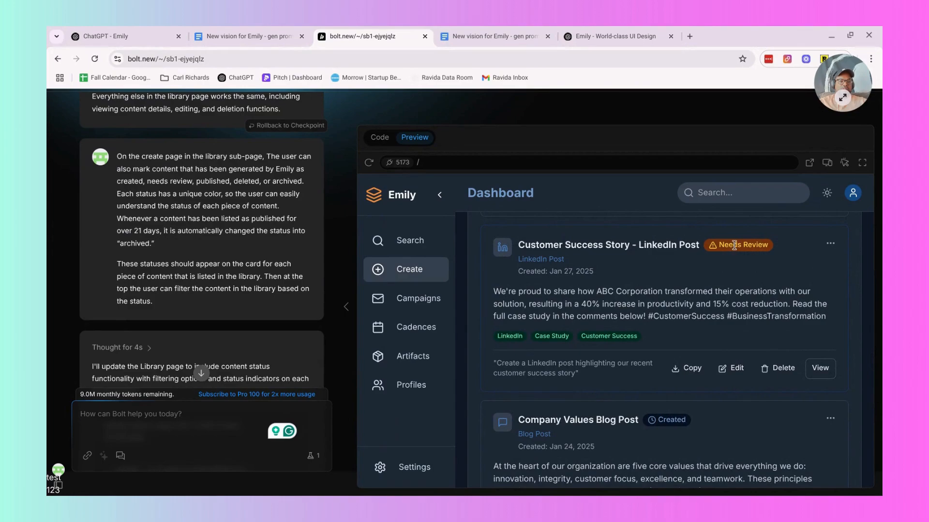
{"action": "left_click", "coordinate": [829, 243]}
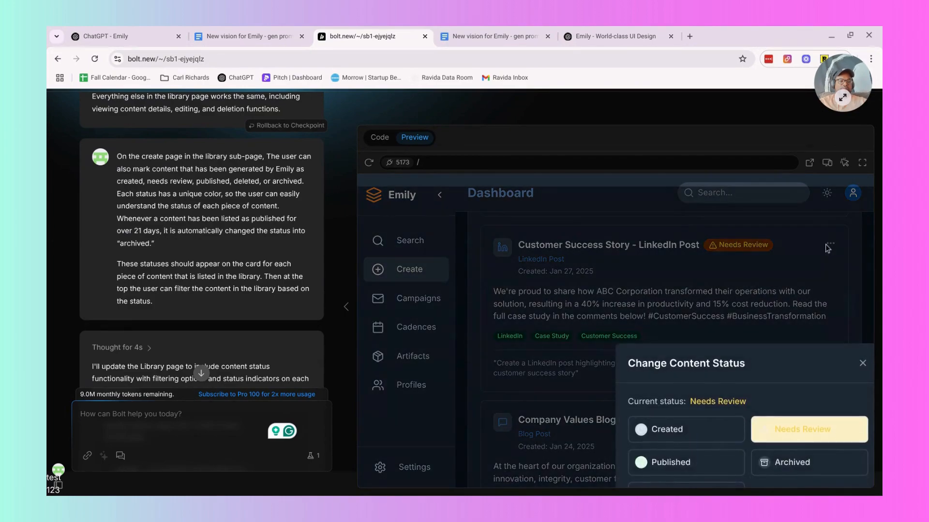
{"action": "left_click", "coordinate": [686, 437]}
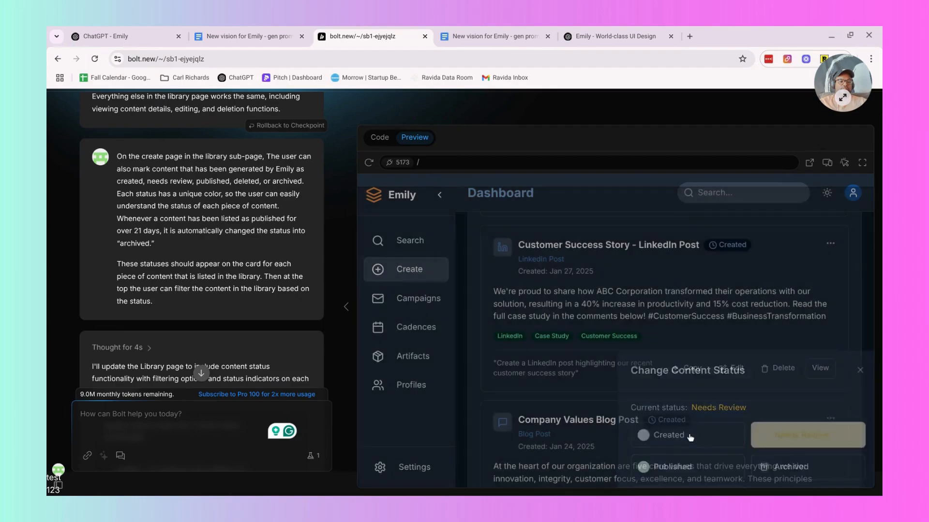
{"action": "left_click", "coordinate": [830, 243]}
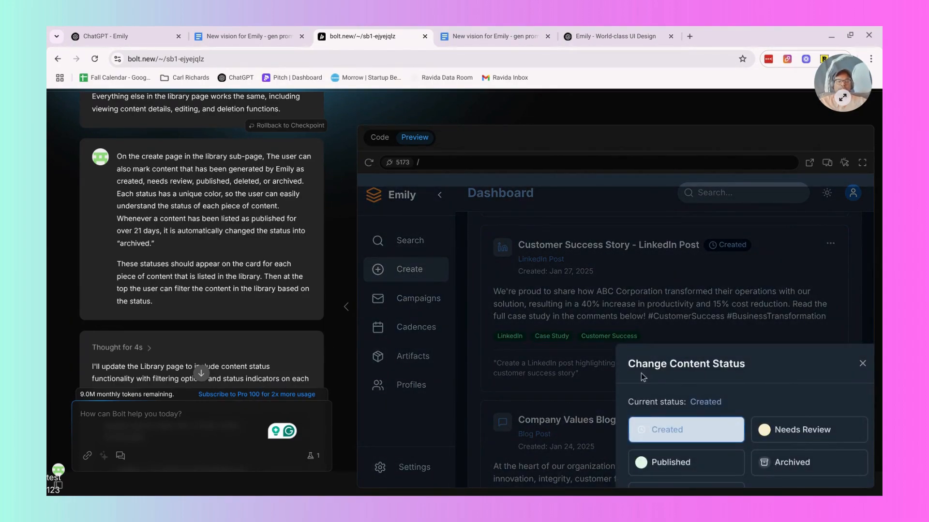
{"action": "left_click", "coordinate": [862, 363]}
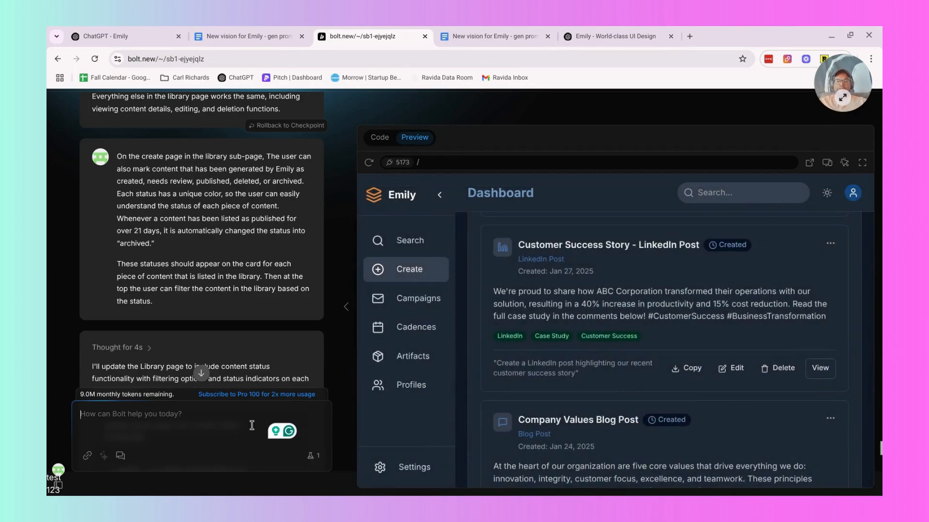
{"action": "type", "text": "Th"}
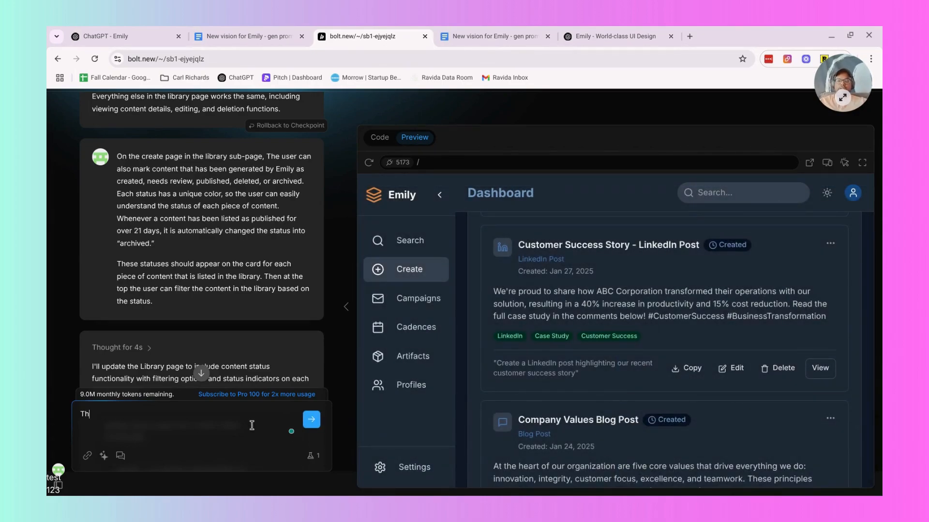
{"action": "key", "text": "BackSpace"}
{"action": "type", "text": "th"}
{"action": "key", "text": "BackSpace"}
{"action": "key", "text": "BackSpace"}
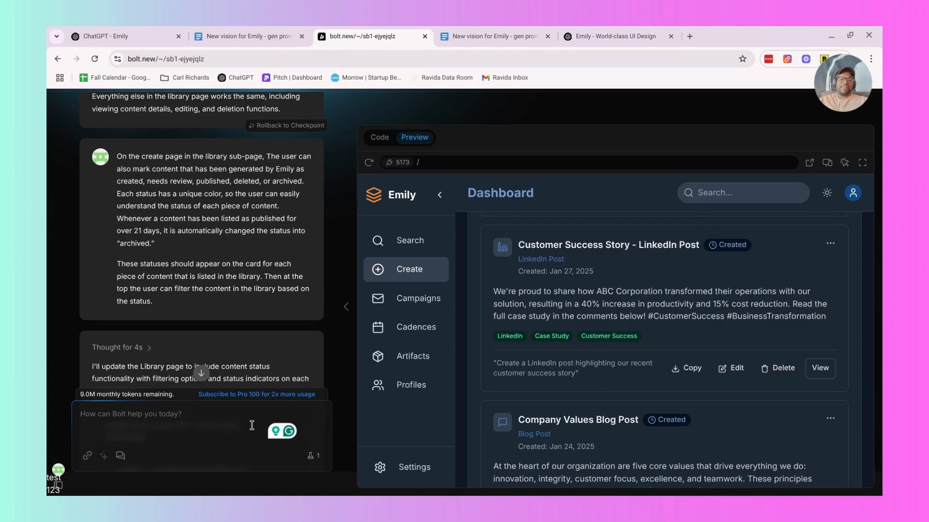
{"action": "type", "text": "th"}
{"action": "key", "text": "BackSpace"}
{"action": "key", "text": "BackSpace"}
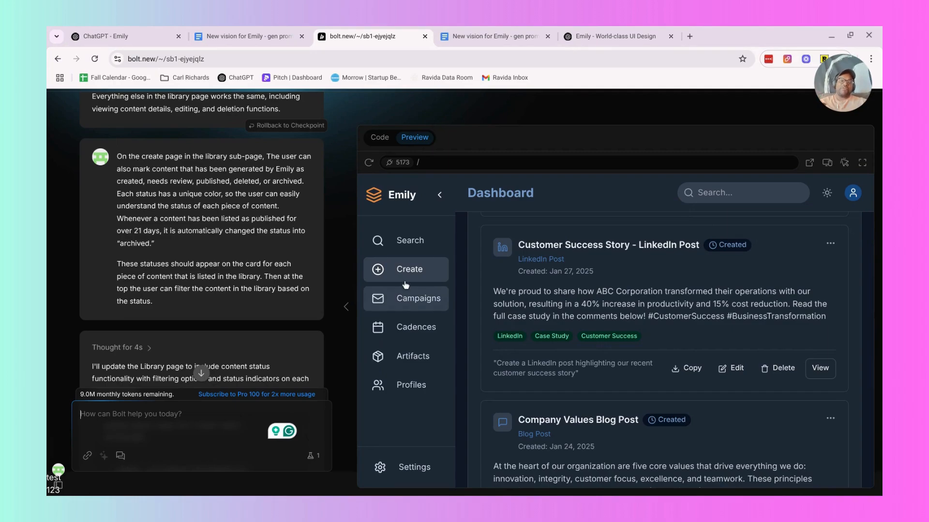
Look through the Artifacts and Cadences pages and examine the campaign cards on the Campaigns page of the preview.
{"action": "left_click", "coordinate": [408, 367]}
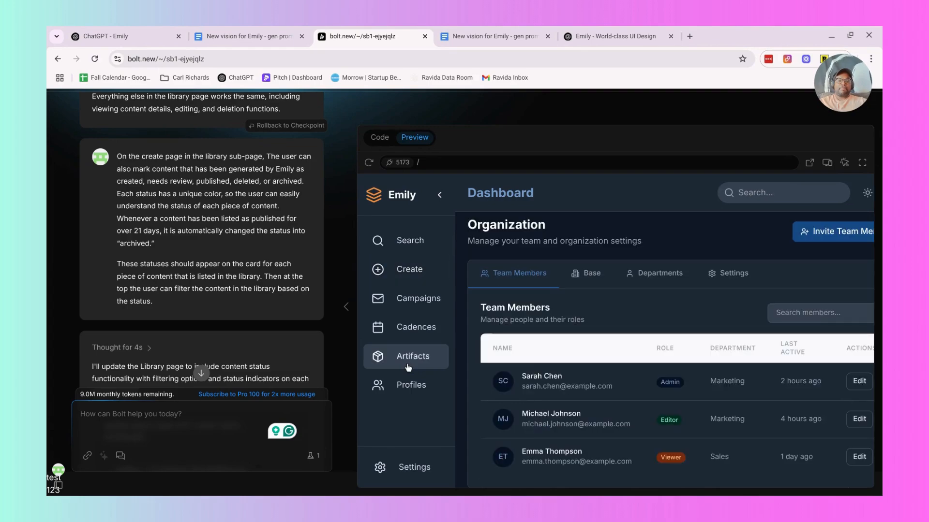
{"action": "left_click", "coordinate": [410, 326]}
{"action": "left_click", "coordinate": [411, 306]}
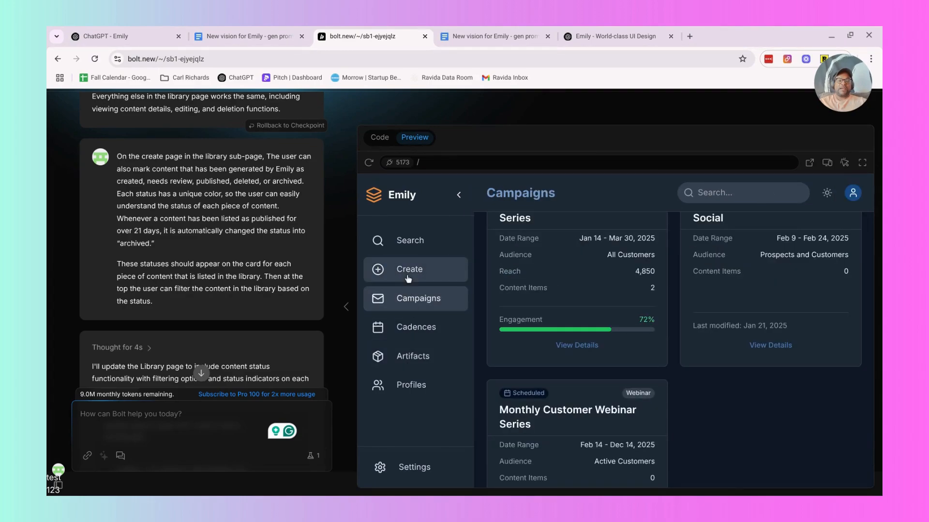
{"action": "scroll", "coordinate": [640, 358], "scroll_direction": "up", "scroll_amount": 2}
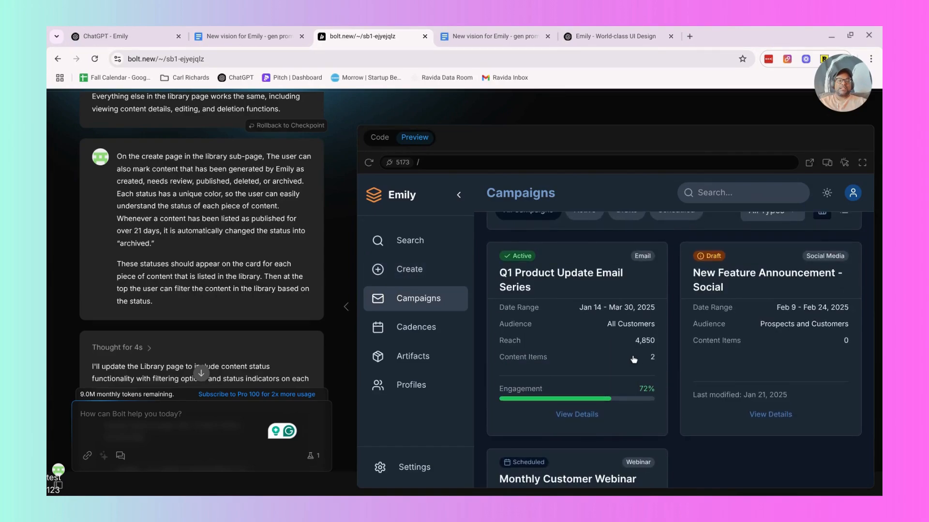
{"action": "scroll", "coordinate": [634, 359], "scroll_direction": "up", "scroll_amount": 1}
Start a new Bolt prompt with "In the campaign cards on the".
{"action": "left_click", "coordinate": [169, 418]}
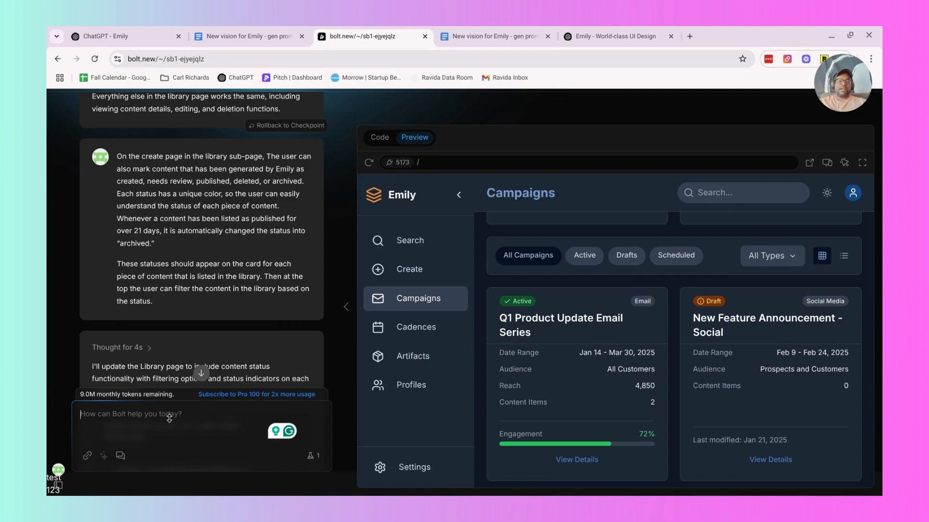
{"action": "type", "text": "In the camp"}
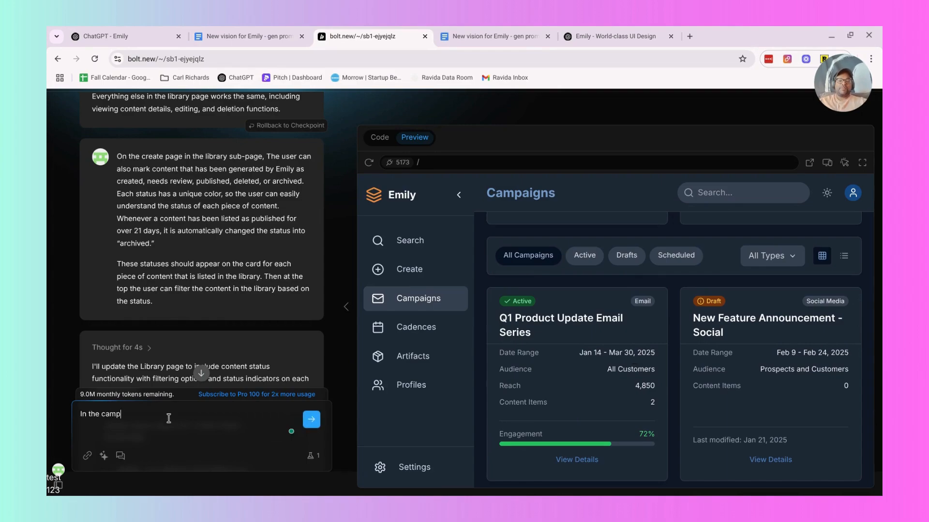
{"action": "type", "text": "aign cards on the"}
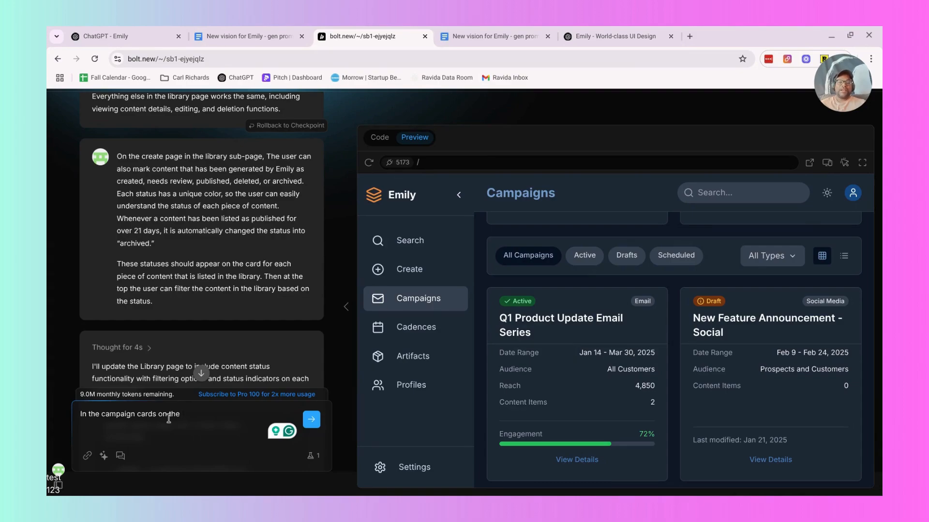
Check the token consumption in the Bolt account settings and close the settings.
{"action": "mouse_move", "coordinate": [49, 472]}
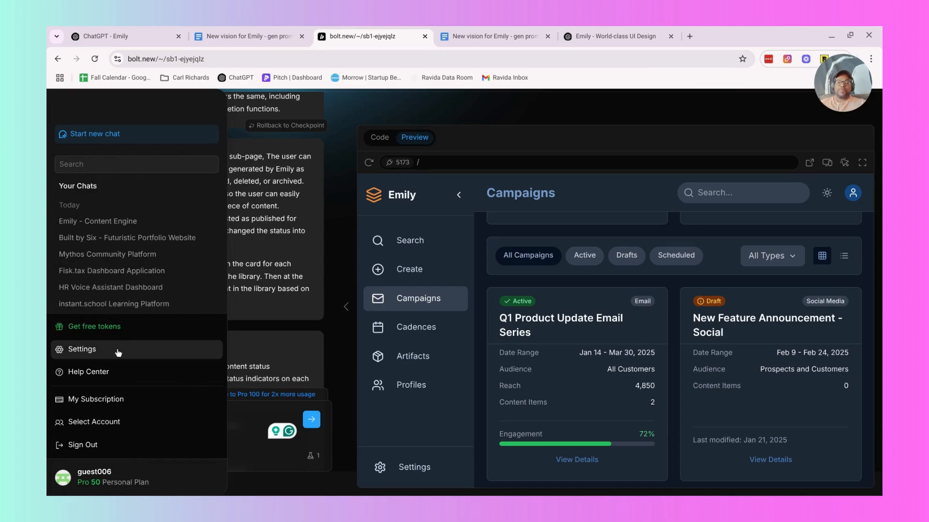
{"action": "left_click", "coordinate": [85, 354]}
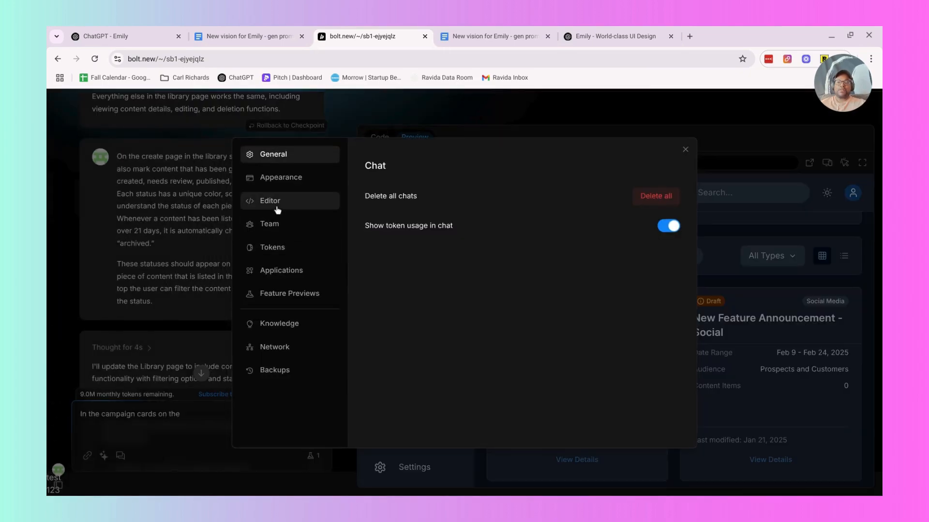
{"action": "left_click", "coordinate": [286, 247]}
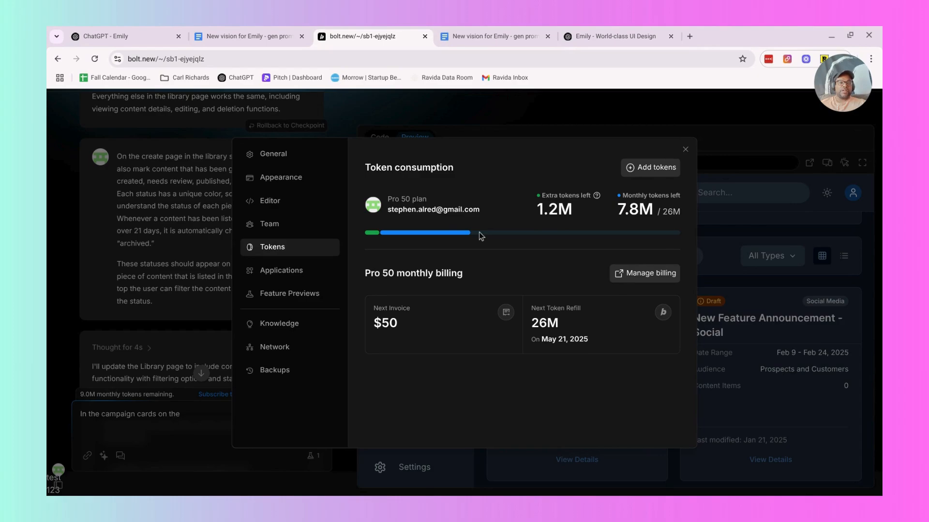
{"action": "left_click", "coordinate": [685, 150]}
Continue the prompt draft with "campaign page,".
{"action": "left_click", "coordinate": [192, 422]}
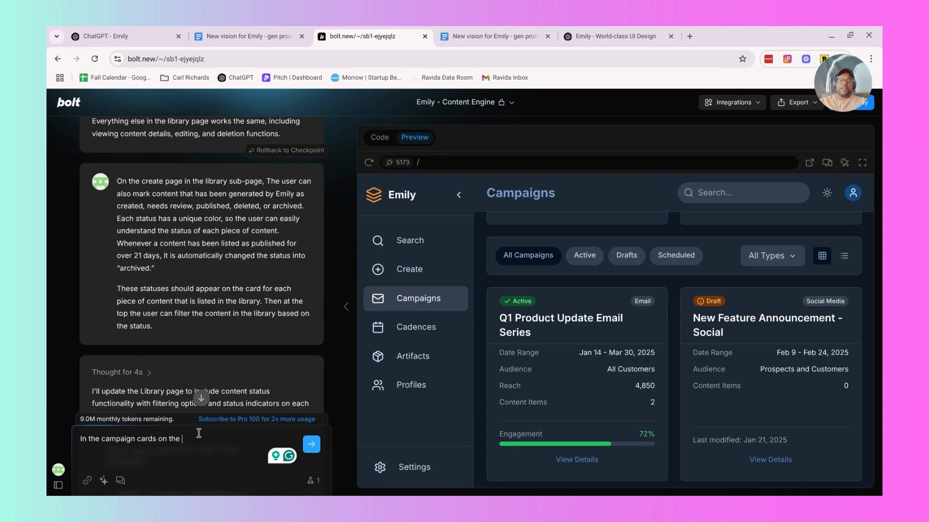
{"action": "type", "text": "campa"}
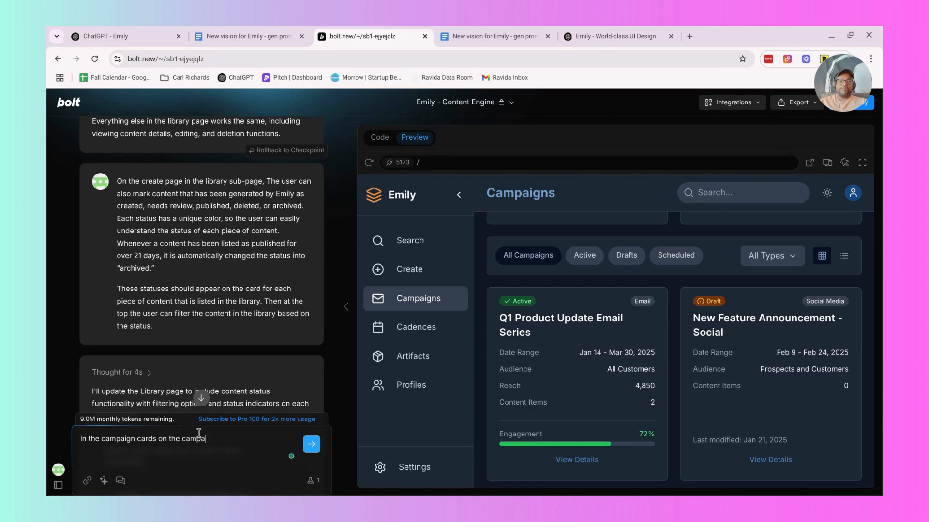
{"action": "type", "text": "ign page, make it"}
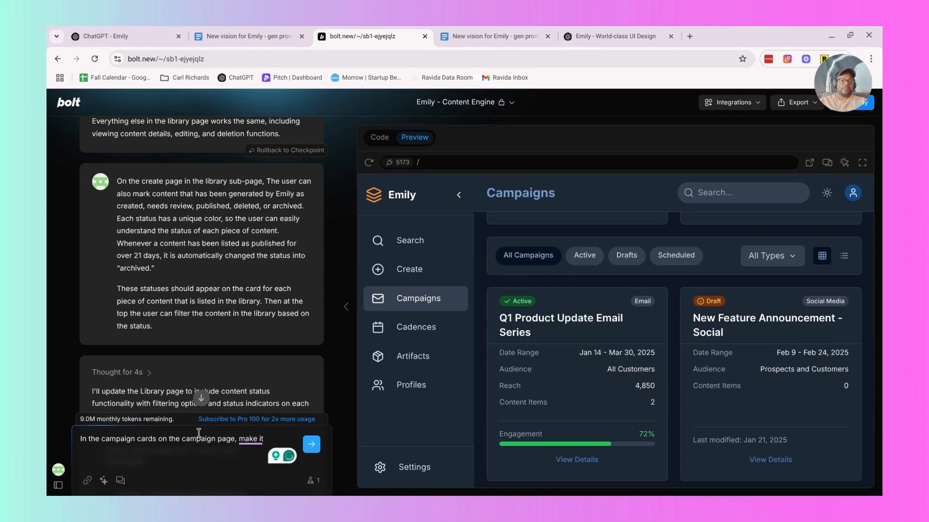
Look over the Campaigns page in the preview, view the Q1 Product Update Email Series details and close them.
{"action": "scroll", "coordinate": [776, 283], "scroll_direction": "up", "scroll_amount": 5}
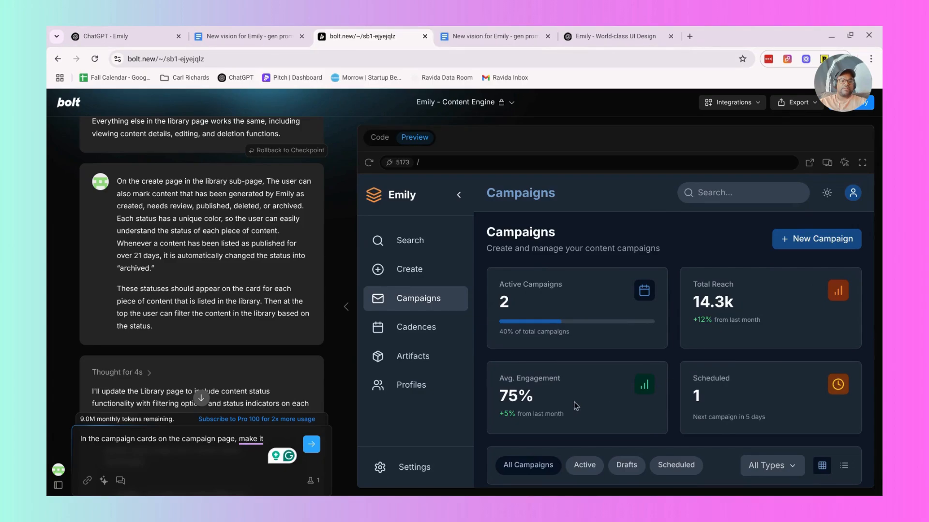
{"action": "scroll", "coordinate": [711, 399], "scroll_direction": "down", "scroll_amount": 7}
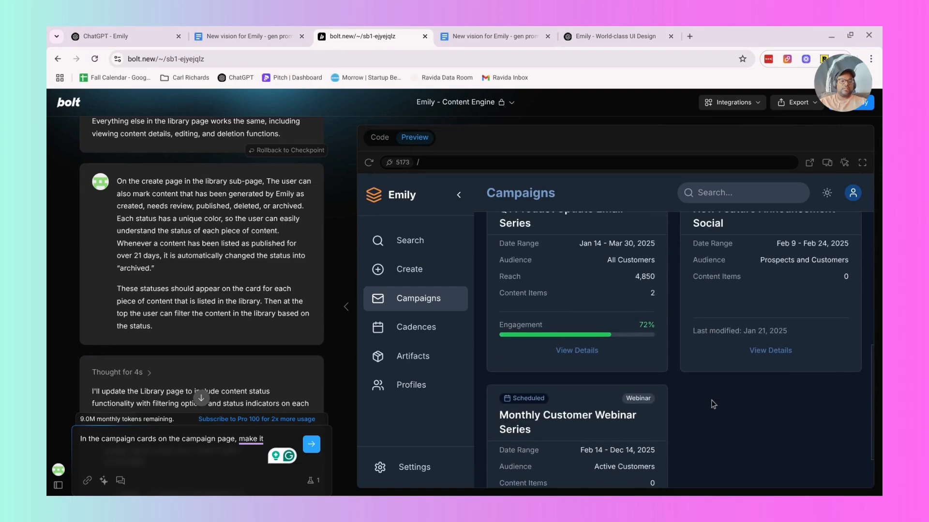
{"action": "left_click", "coordinate": [576, 350]}
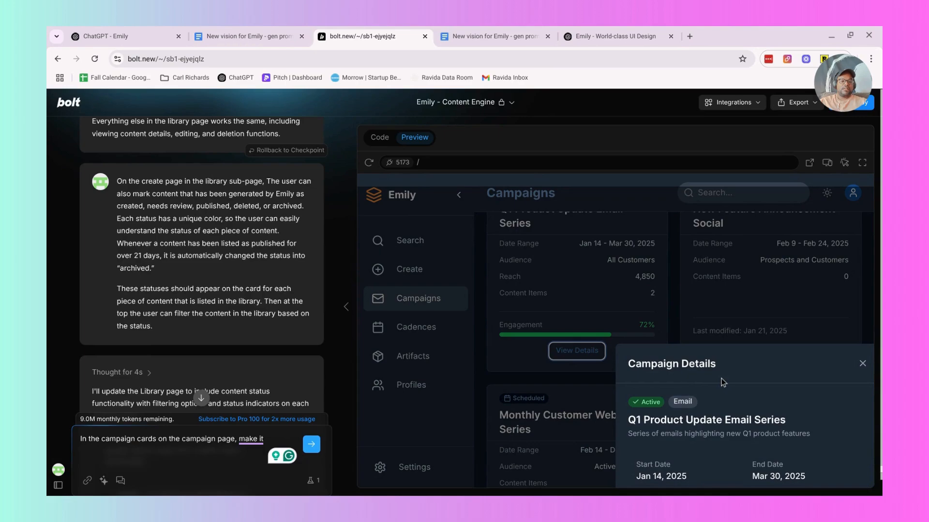
{"action": "left_click", "coordinate": [863, 363]}
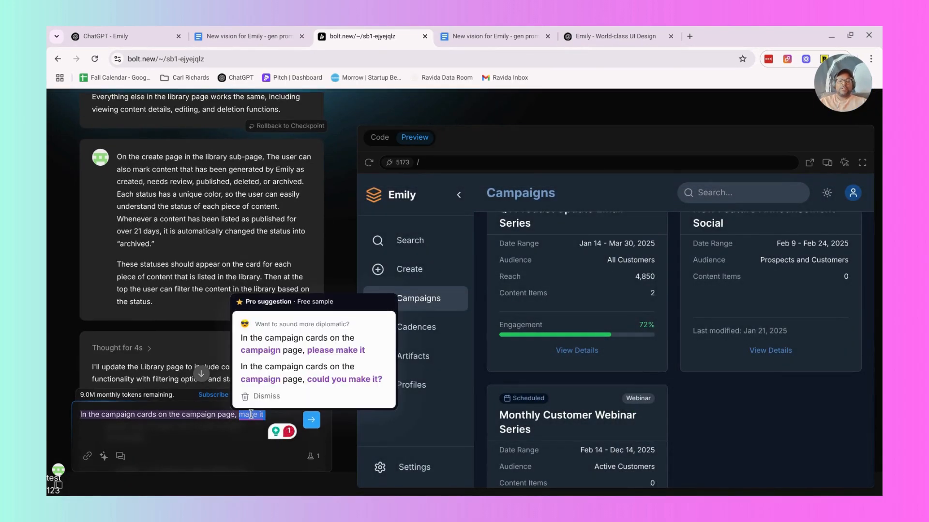
Replace "make it" with "when someone clicks on the campaign details, it needs to show all of the content that is tied to that campaign.".
{"action": "key", "text": "BackSpace"}
{"action": "key", "text": "BackSpace"}
{"action": "key", "text": "BackSpace"}
{"action": "key", "text": "BackSpace"}
{"action": "key", "text": "BackSpace"}
{"action": "key", "text": "BackSpace"}
{"action": "key", "text": "BackSpace"}
{"action": "type", "text": "when someo"}
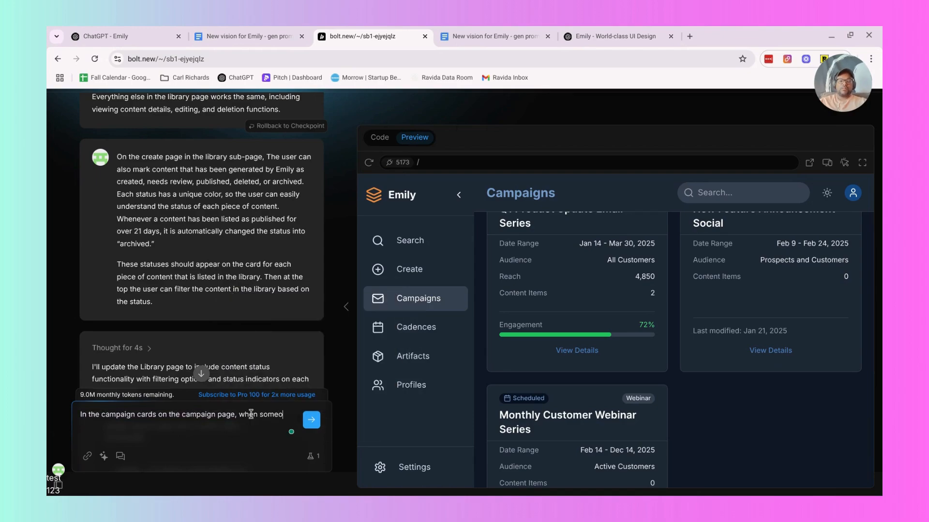
{"action": "type", "text": "ne clicks on the campaign detai"}
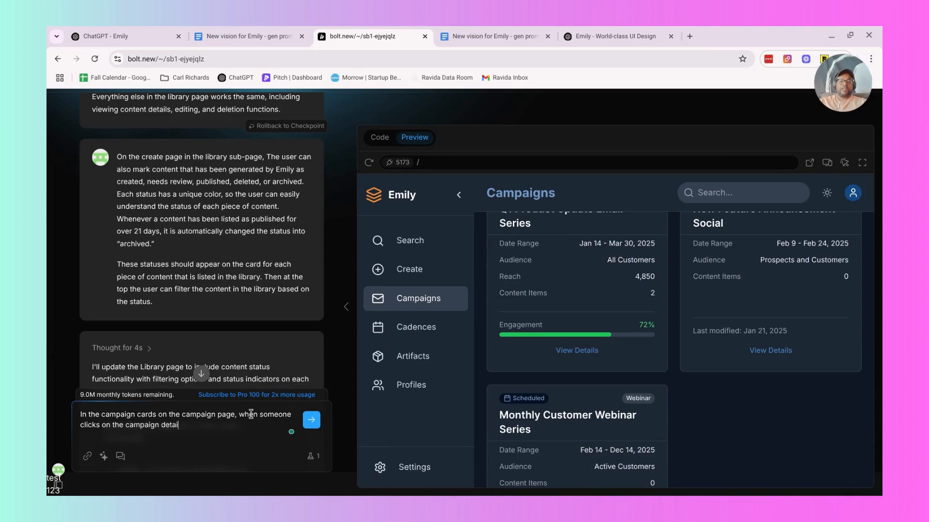
{"action": "type", "text": "ls, it needs to show all of the "}
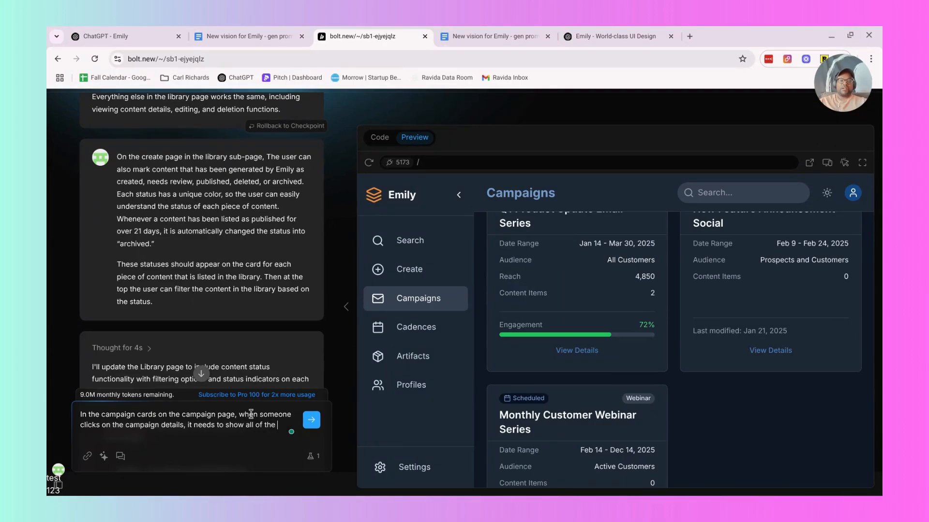
{"action": "type", "text": "content that is tied to that campaign. It also needs to"}
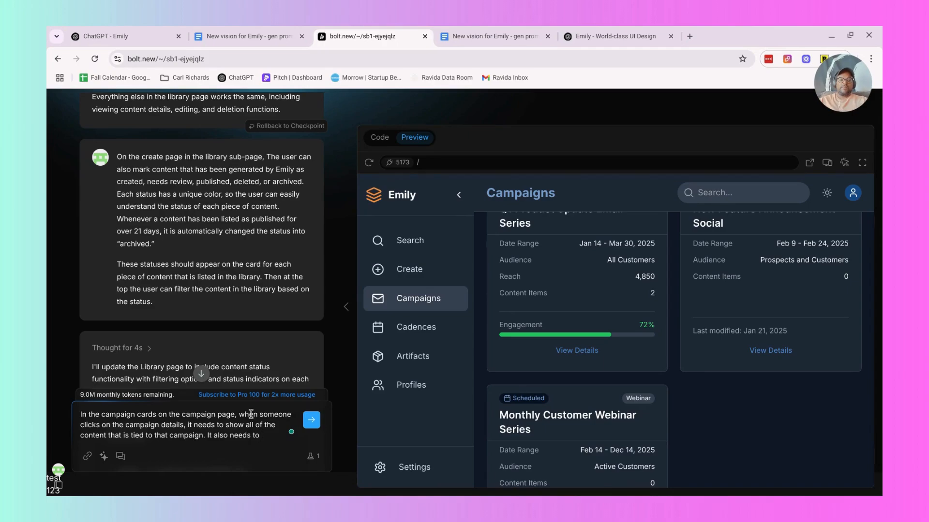
{"action": "type", "text": "how any"}
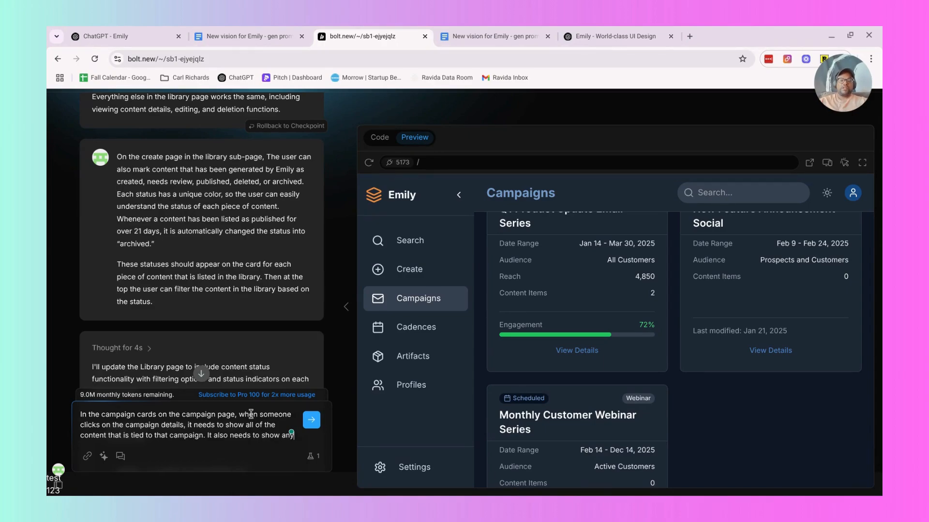
{"action": "type", "text": " of the tags"}
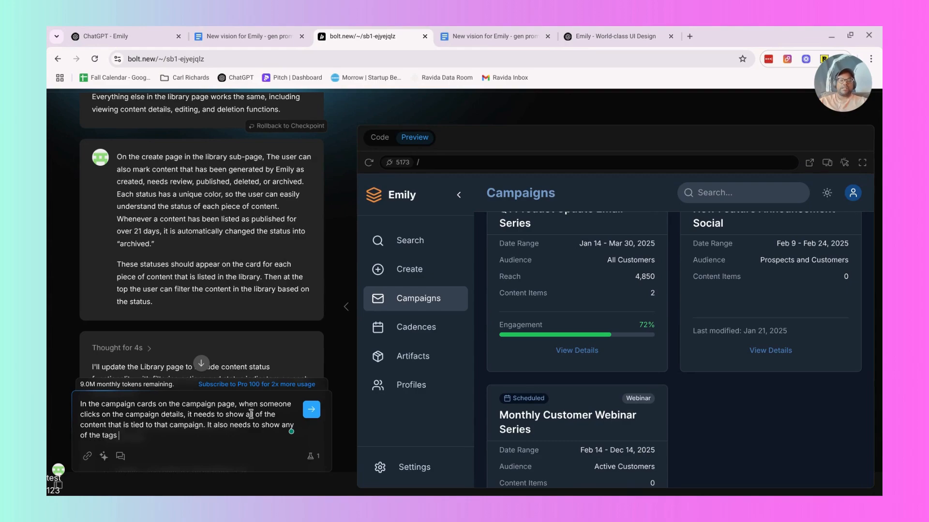
{"action": "key", "text": "BackSpace"}
{"action": "key", "text": "BackSpace"}
{"action": "key", "text": "BackSpace"}
{"action": "key", "text": "BackSpace"}
{"action": "key", "text": "BackSpace"}
{"action": "key", "text": "BackSpace"}
{"action": "key", "text": "BackSpace"}
{"action": "key", "text": "BackSpace"}
{"action": "key", "text": "BackSpace"}
{"action": "key", "text": "BackSpace"}
{"action": "key", "text": "BackSpace"}
{"action": "key", "text": "BackSpace"}
{"action": "key", "text": "BackSpace"}
{"action": "key", "text": "BackSpace"}
{"action": "key", "text": "BackSpace"}
{"action": "key", "text": "BackSpace"}
{"action": "key", "text": "BackSpace"}
{"action": "key", "text": "BackSpace"}
{"action": "key", "text": "BackSpace"}
{"action": "key", "text": "BackSpace"}
{"action": "key", "text": "BackSpace"}
{"action": "key", "text": "BackSpace"}
{"action": "key", "text": "BackSpace"}
{"action": "key", "text": "BackSpace"}
{"action": "key", "text": "BackSpace"}
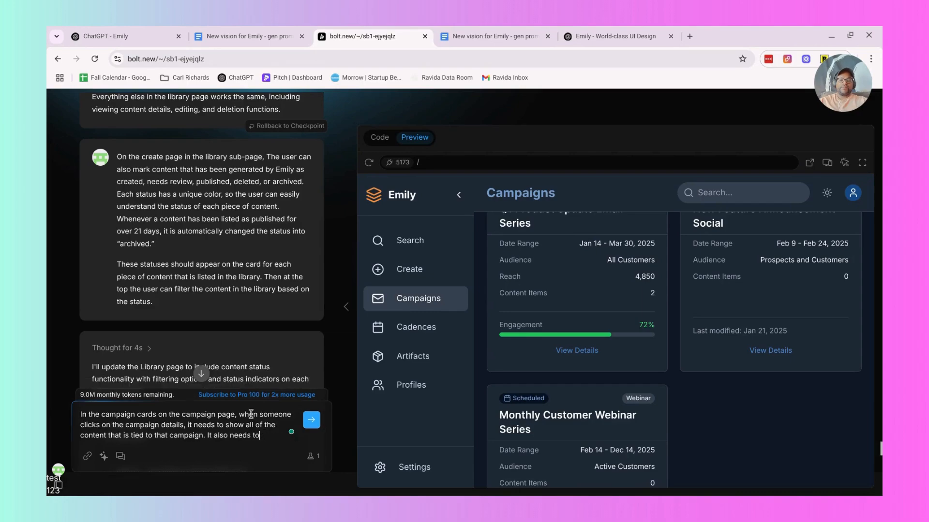
{"action": "key", "text": "BackSpace"}
{"action": "key", "text": "BackSpace"}
{"action": "key", "text": "BackSpace"}
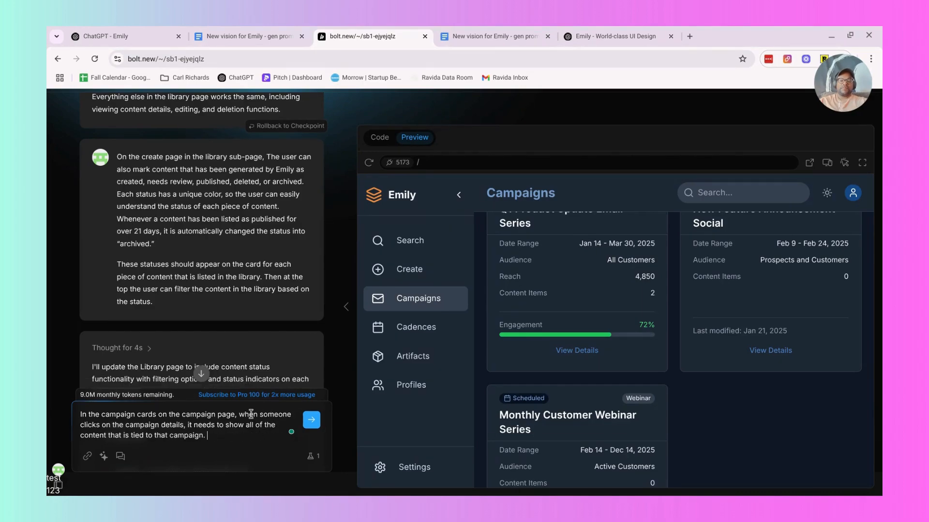
{"action": "type", "text": "Each piec"}
{"action": "key", "text": "BackSpace"}
{"action": "key", "text": "BackSpace"}
{"action": "key", "text": "BackSpace"}
{"action": "key", "text": "BackSpace"}
{"action": "key", "text": "BackSpace"}
{"action": "key", "text": "BackSpace"}
{"action": "key", "text": "BackSpace"}
{"action": "key", "text": "BackSpace"}
{"action": "key", "text": "BackSpace"}
Add to the prompt "When showing the content, have the entry number also visible in the line for each piece of content.".
{"action": "type", "text": "When showing the content, have the"}
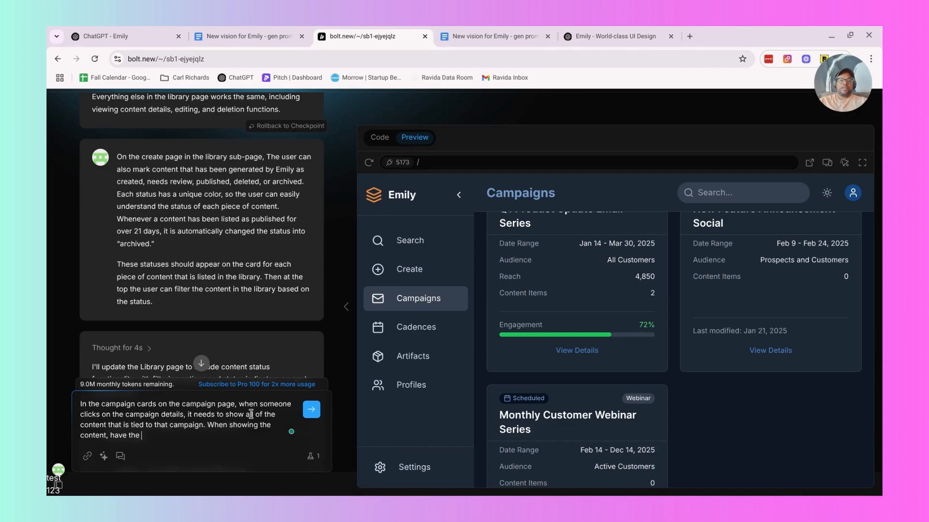
{"action": "type", "text": " entry number also visible in the li"}
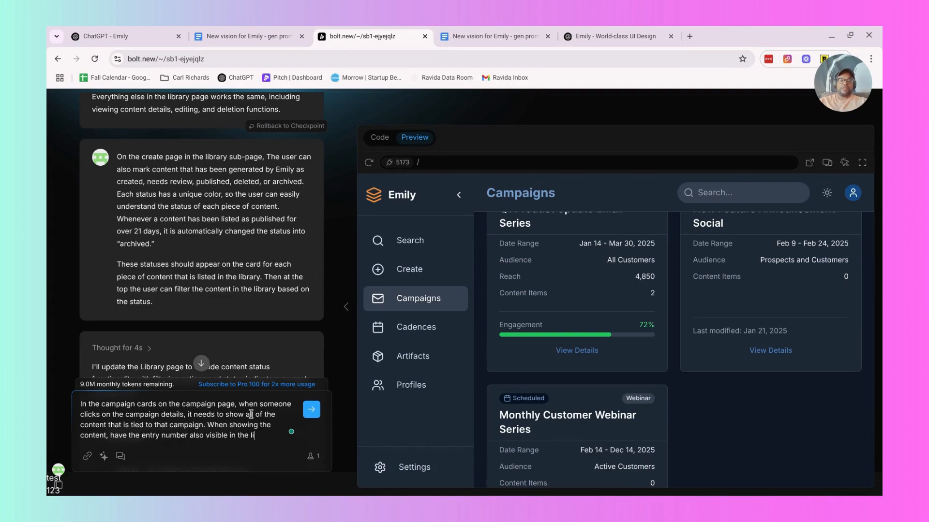
{"action": "type", "text": "ne for each piece "}
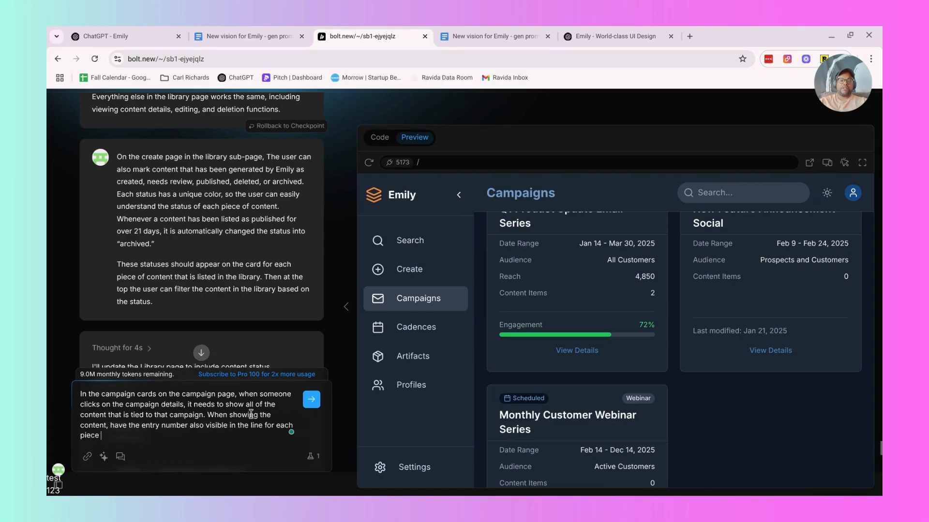
{"action": "type", "text": "of content."}
Recheck the Q1 Product Update Email Series details in the preview, close them and examine the card's fields.
{"action": "left_click", "coordinate": [576, 350]}
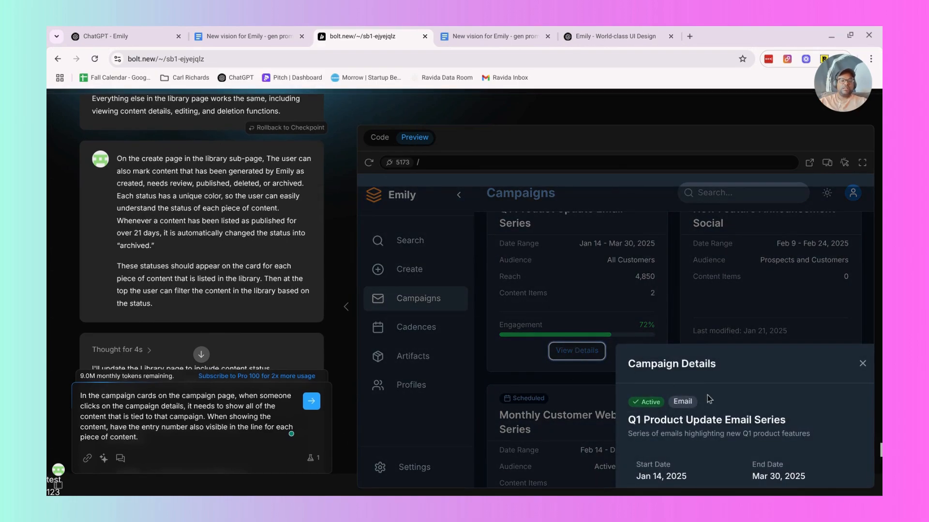
{"action": "left_click", "coordinate": [862, 364]}
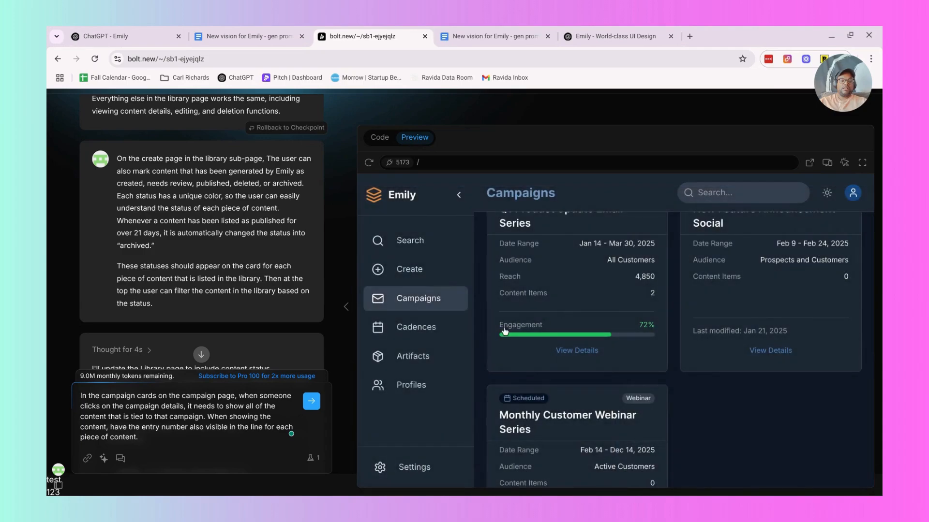
{"action": "scroll", "coordinate": [561, 318], "scroll_direction": "up", "scroll_amount": 1}
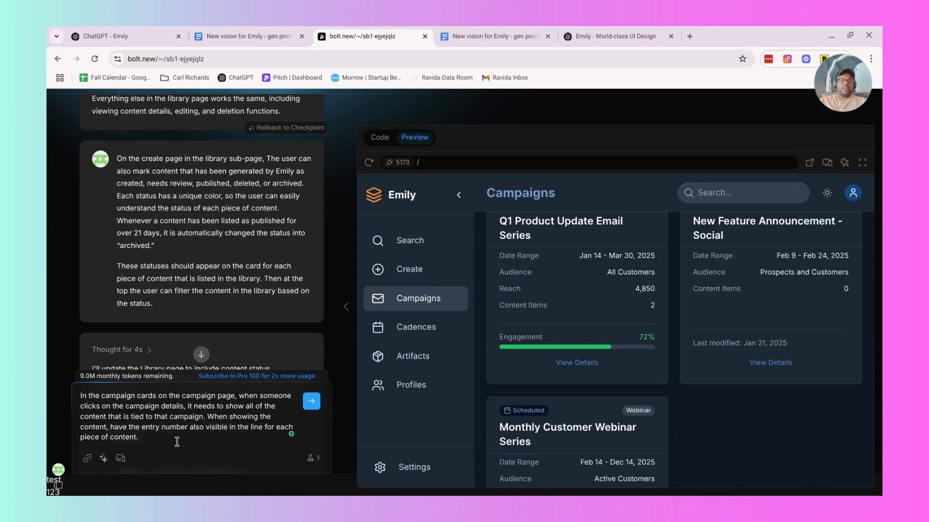
Add a separate paragraph to the prompt reading: Instead of "content items" put "pieces of content".
{"action": "key", "text": "shift+Return"}
{"action": "key", "text": "shift+Return"}
{"action": "type", "text": "I like th"}
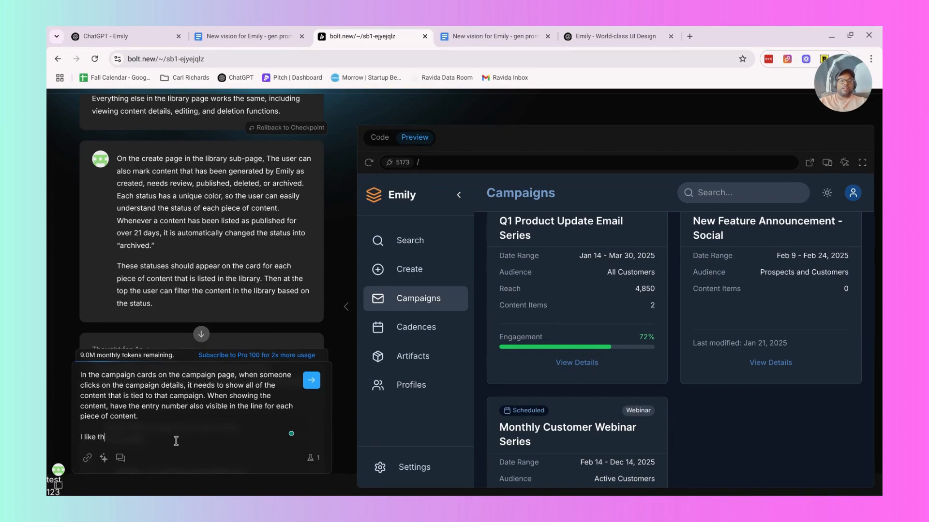
{"action": "type", "text": "at there is a content item"}
{"action": "key", "text": "BackSpace"}
{"action": "key", "text": "BackSpace"}
{"action": "key", "text": "BackSpace"}
{"action": "key", "text": "BackSpace"}
{"action": "key", "text": "BackSpace"}
{"action": "key", "text": "BackSpace"}
{"action": "key", "text": "BackSpace"}
{"action": "key", "text": "BackSpace"}
{"action": "key", "text": "BackSpace"}
{"action": "key", "text": "BackSpace"}
{"action": "key", "text": "BackSpace"}
{"action": "key", "text": "BackSpace"}
{"action": "key", "text": "BackSpace"}
{"action": "key", "text": "BackSpace"}
{"action": "key", "text": "BackSpace"}
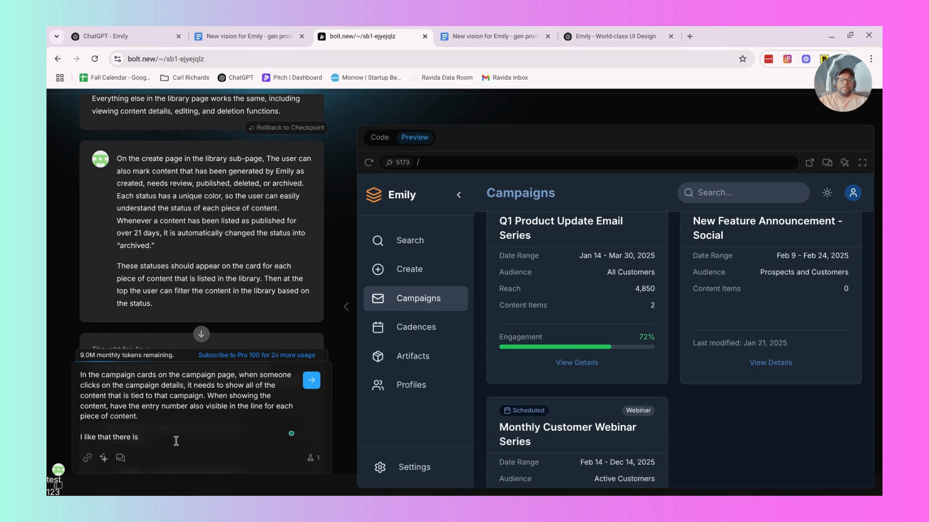
{"action": "key", "text": "BackSpace"}
{"action": "key", "text": "BackSpace"}
{"action": "key", "text": "BackSpace"}
{"action": "key", "text": "BackSpace"}
{"action": "key", "text": "BackSpace"}
{"action": "key", "text": "BackSpace"}
{"action": "key", "text": "BackSpace"}
{"action": "key", "text": "BackSpace"}
{"action": "key", "text": "BackSpace"}
{"action": "key", "text": "BackSpace"}
{"action": "key", "text": "BackSpace"}
{"action": "key", "text": "BackSpace"}
{"action": "key", "text": "BackSpace"}
{"action": "key", "text": "BackSpace"}
{"action": "key", "text": "BackSpace"}
{"action": "key", "text": "BackSpace"}
{"action": "key", "text": "BackSpace"}
{"action": "key", "text": "BackSpace"}
{"action": "type", "text": "n"}
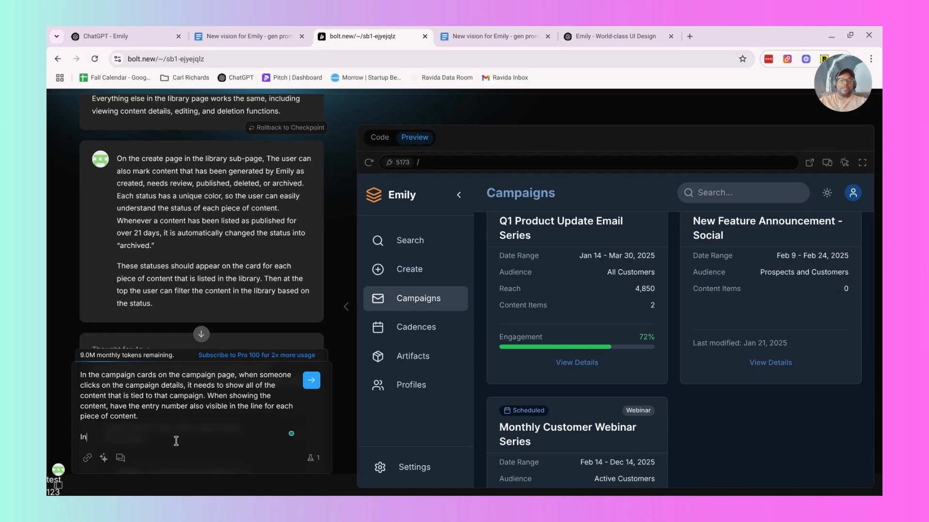
{"action": "type", "text": "stead of \"content items\" put \"content"}
{"action": "key", "text": "BackSpace"}
{"action": "type", "text": "pieces of cont"}
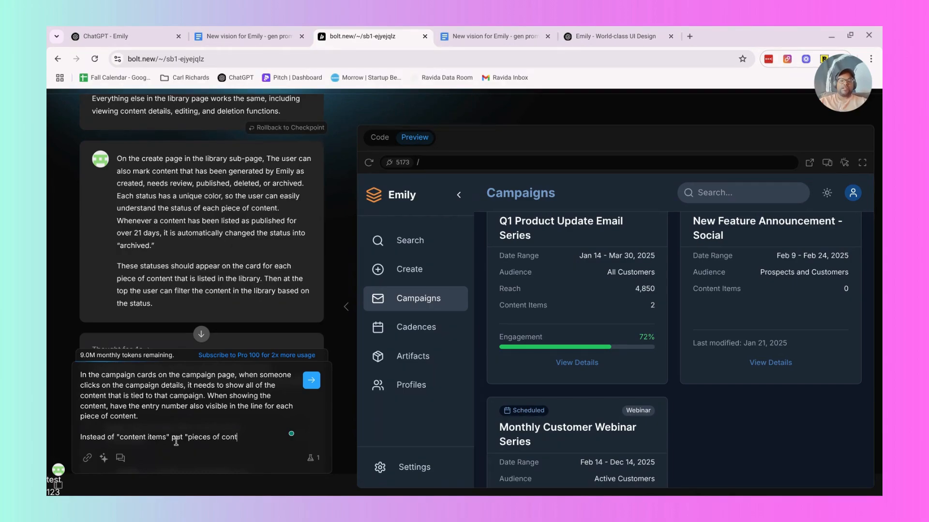
{"action": "type", "text": "ent\""}
Add a separate paragraph to the prompt reading "Instead of engagement bar, have the bar be tied to number of pieces of content in the campaign".
{"action": "key", "text": "shift+Return"}
{"action": "key", "text": "shift+Return"}
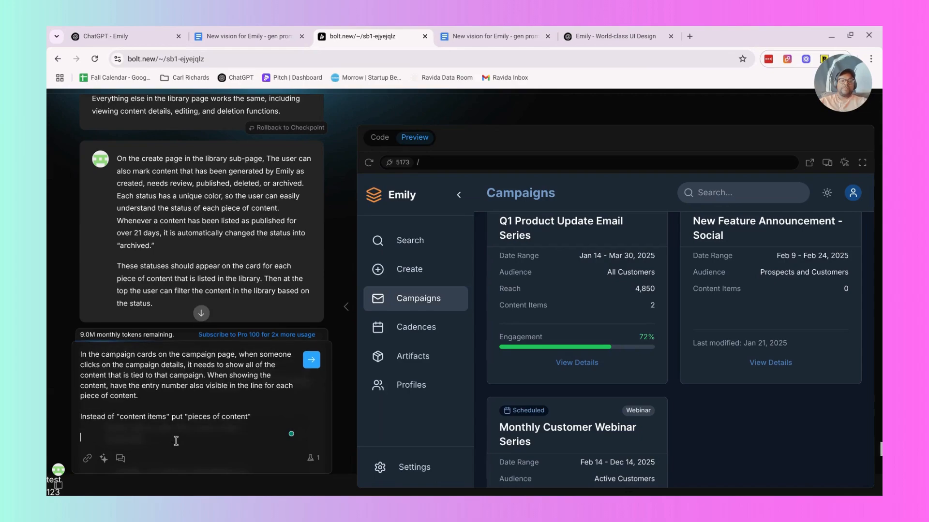
{"action": "type", "text": "In"}
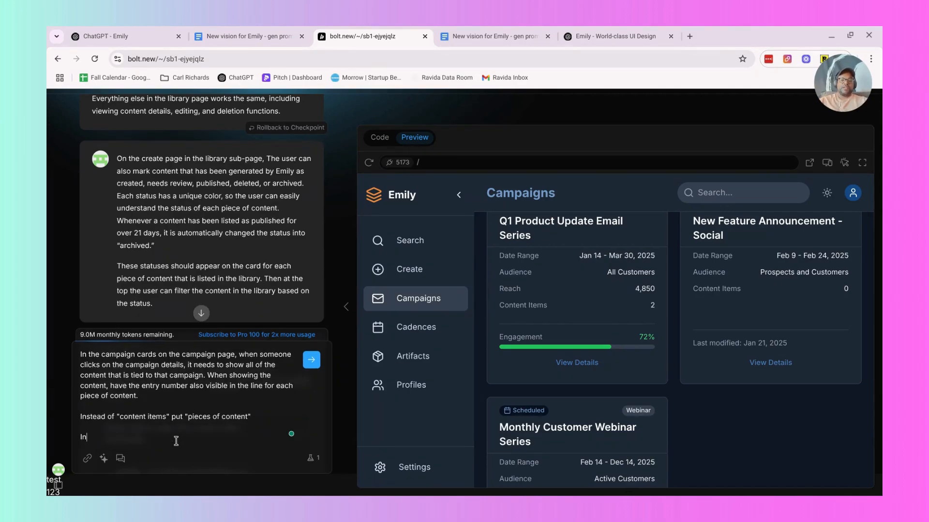
{"action": "type", "text": "stead of engagement bar"}
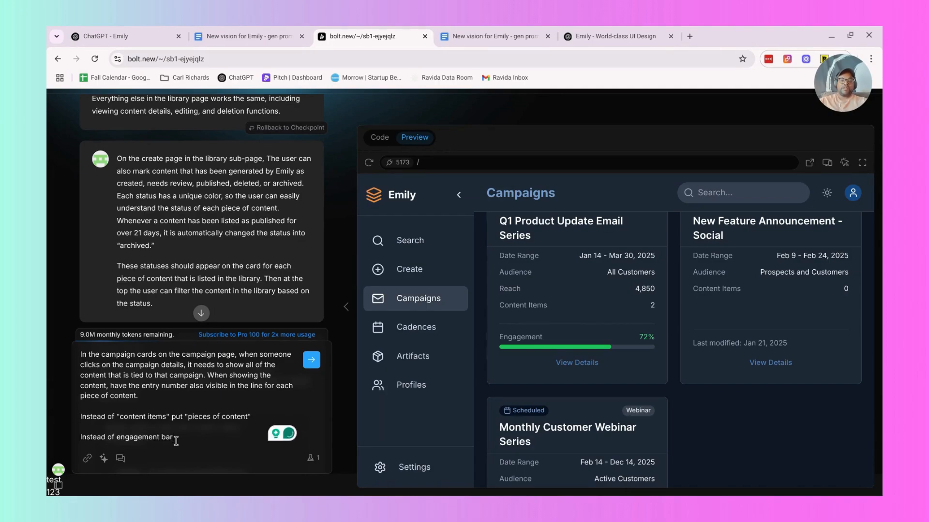
{"action": "type", "text": ", have the "}
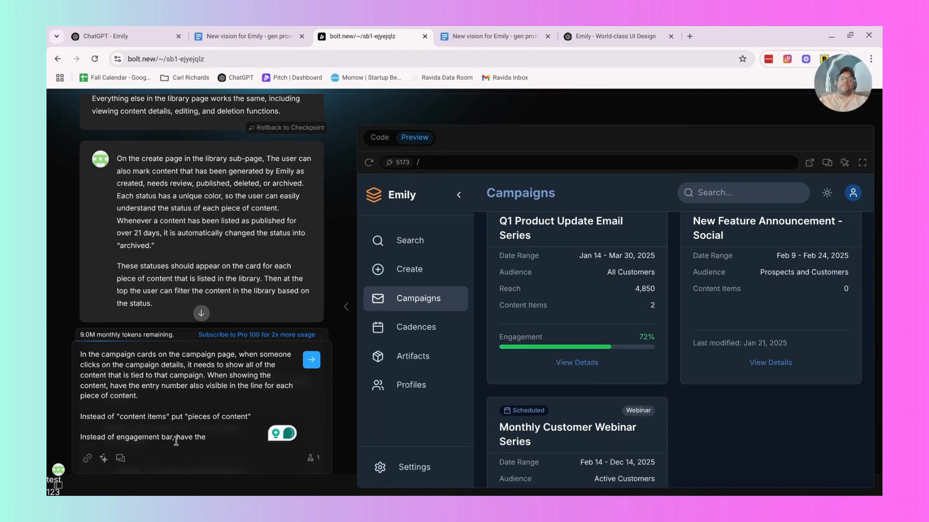
{"action": "type", "text": "bar be "}
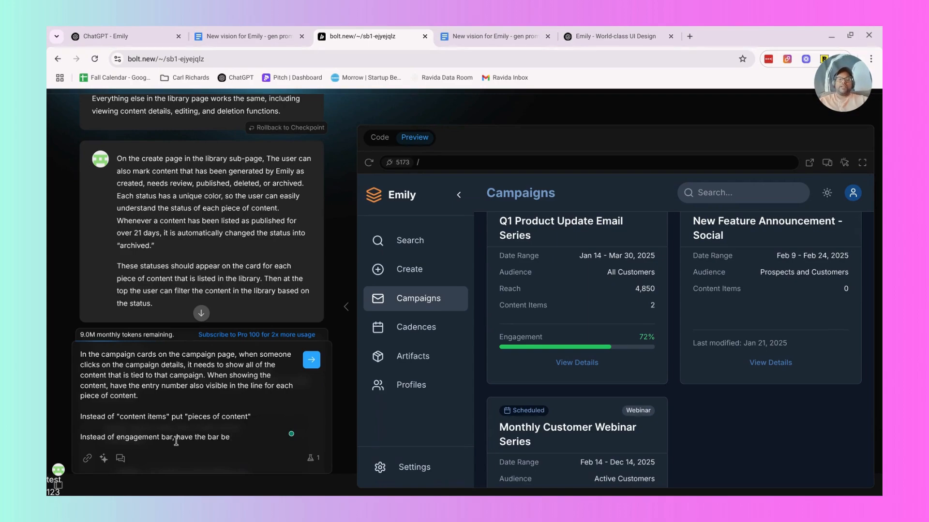
{"action": "type", "text": "tie"}
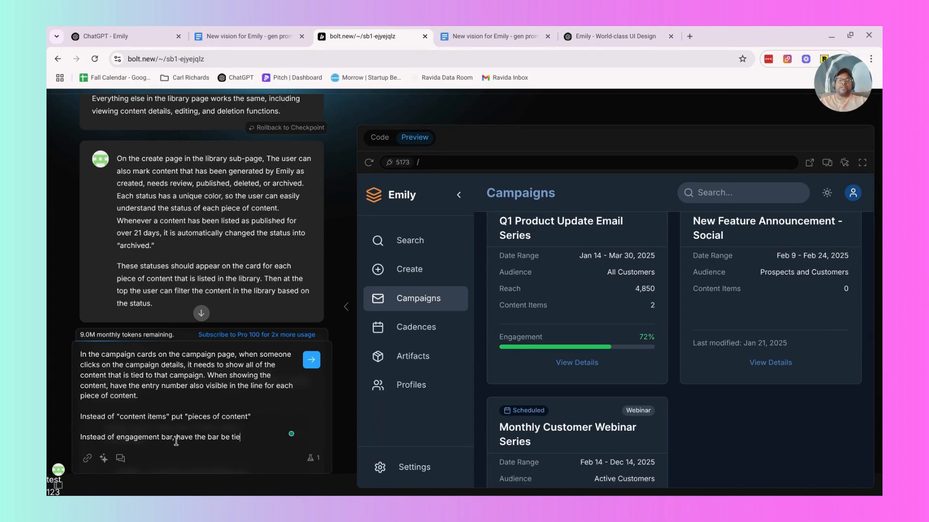
{"action": "type", "text": "d to number of pieces i"}
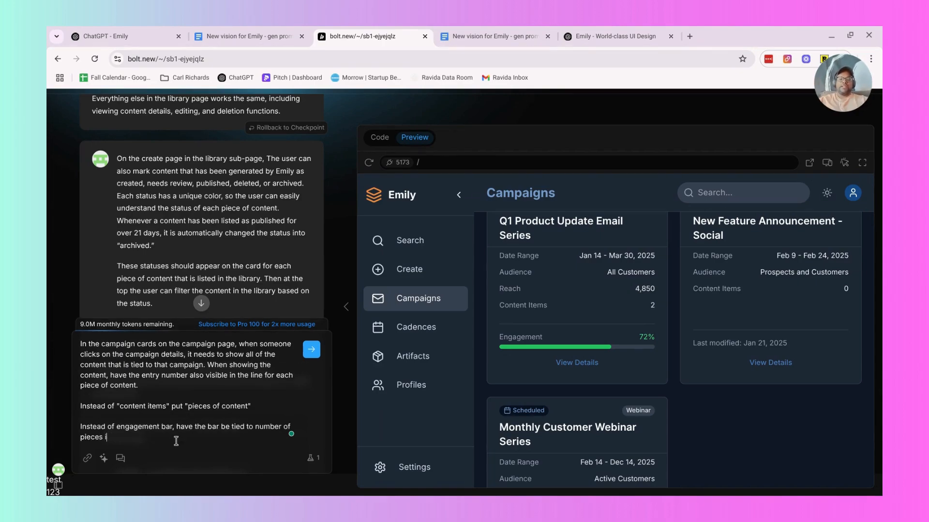
{"action": "type", "text": "n the c"}
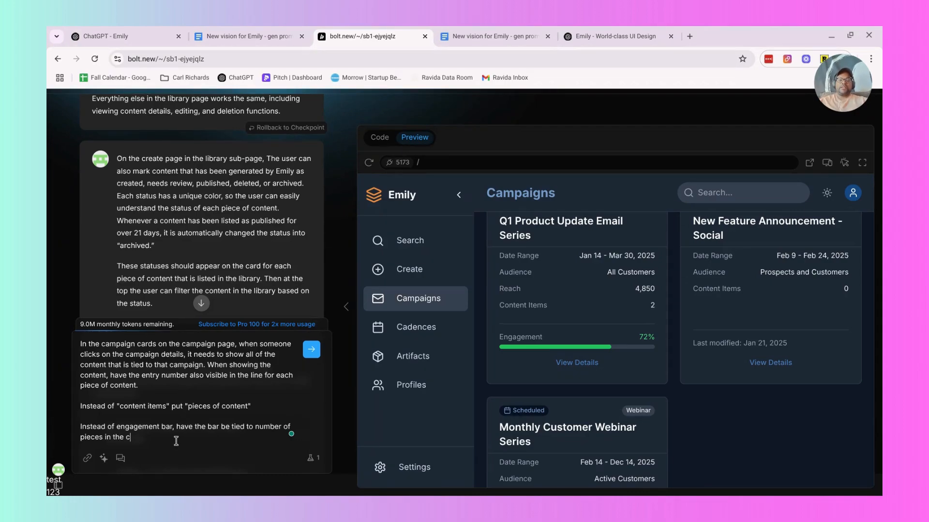
{"action": "type", "text": "ampaign"}
{"action": "left_click", "coordinate": [101, 438]}
{"action": "type", "text": "of content"}
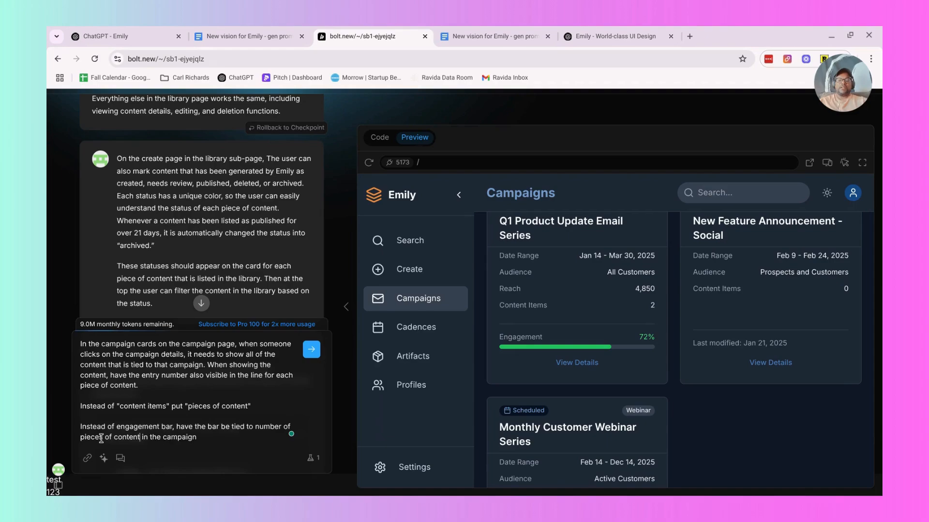
Continue the paragraph with ", and as more pieces get published then the bar increases until all of the pieces of content in that campaign are published".
{"action": "key", "text": "End"}
{"action": "type", "text": ", and as more pieces ge"}
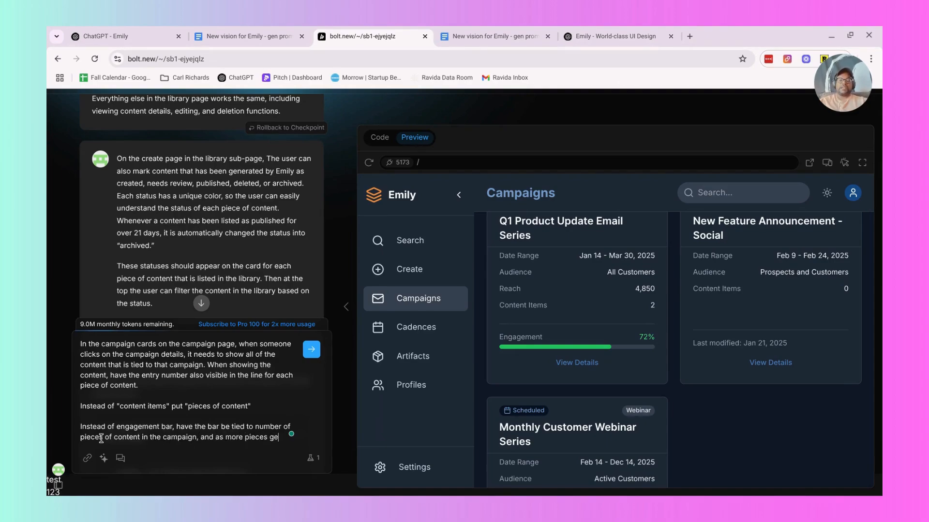
{"action": "type", "text": "t published th"}
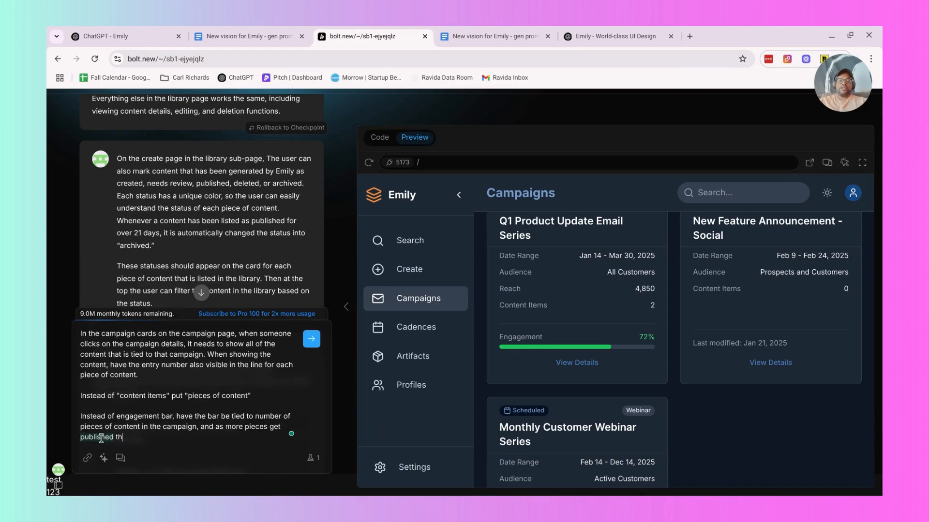
{"action": "type", "text": "en that "}
{"action": "type", "text": "e bar increas"}
{"action": "type", "text": "es until a"}
{"action": "type", "text": "ll of th"}
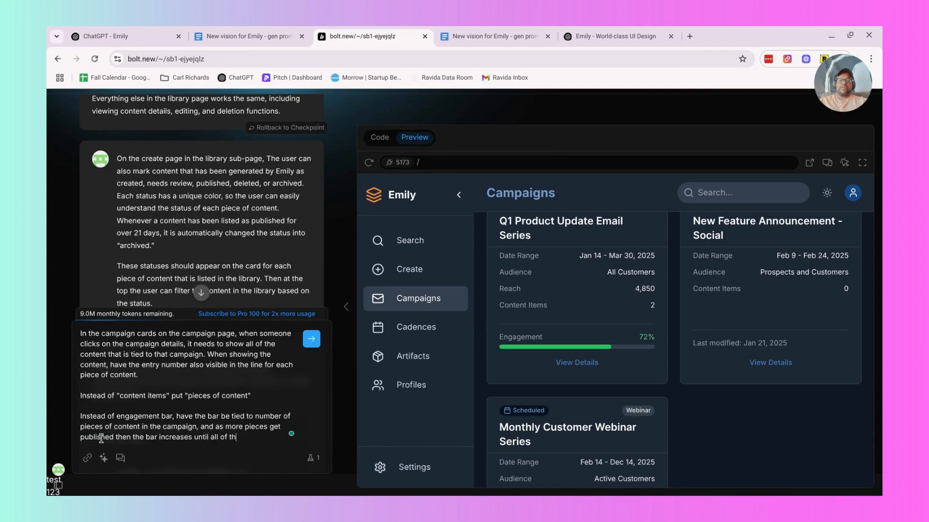
{"action": "type", "text": "e pieces of content in that ca"}
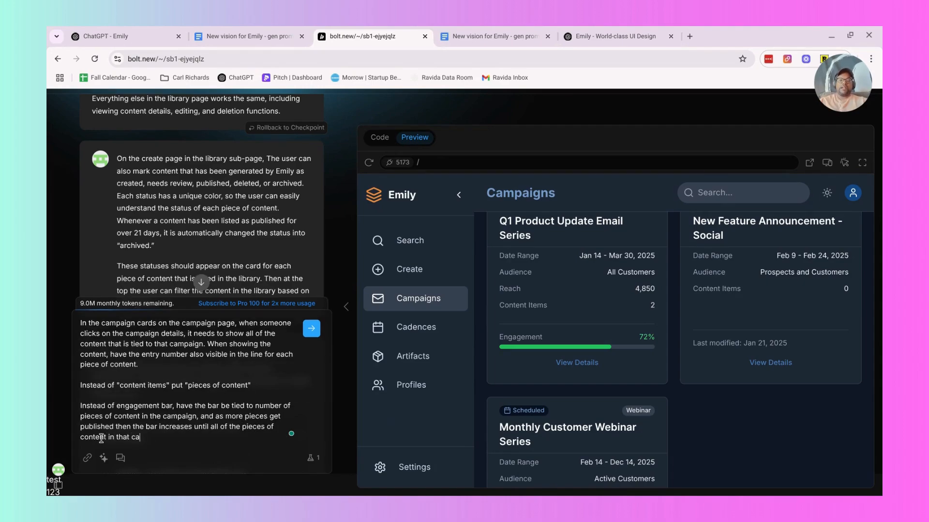
{"action": "type", "text": "mpaign are published"}
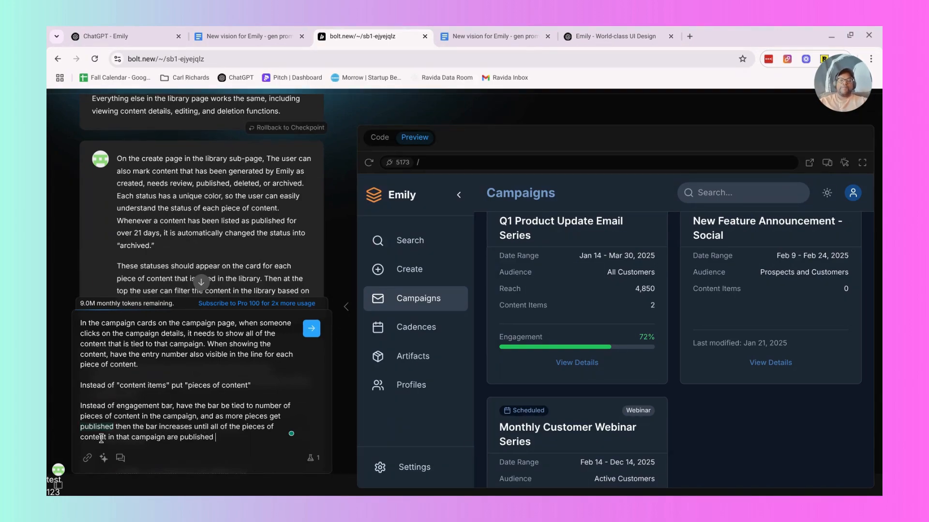
{"action": "type", "text": " which then makes the campaign 100"}
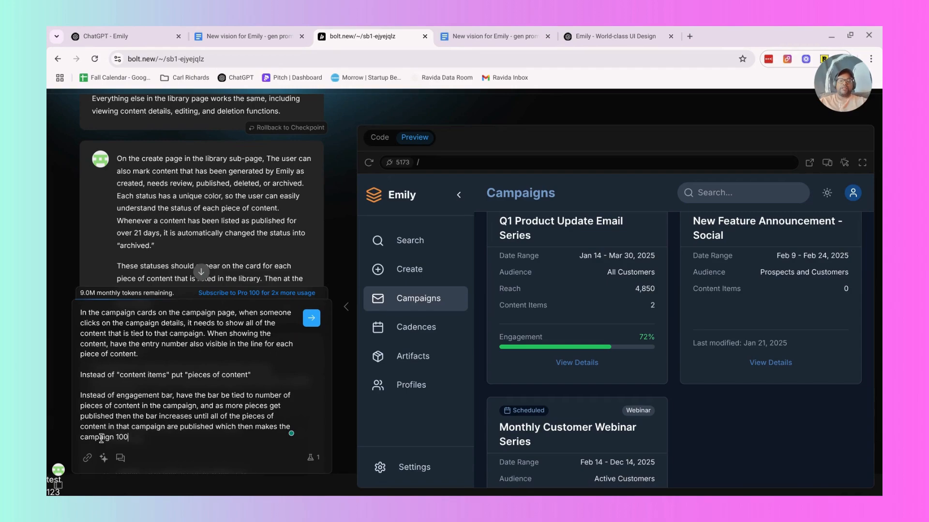
{"action": "type", "text": "% complete."}
Finish the paragraph with "which then makes the campaign 100% complete." and submit the prompt to Bolt.
{"action": "key", "text": "Return"}
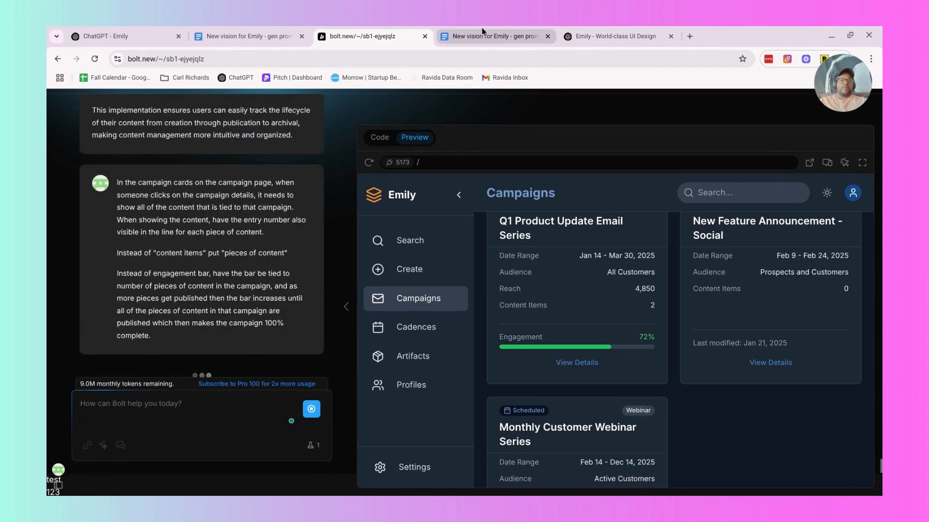
Switch to the Google Docs prompt framework document and add a document tab named "Design Standards and Guide".
{"action": "left_click", "coordinate": [489, 37]}
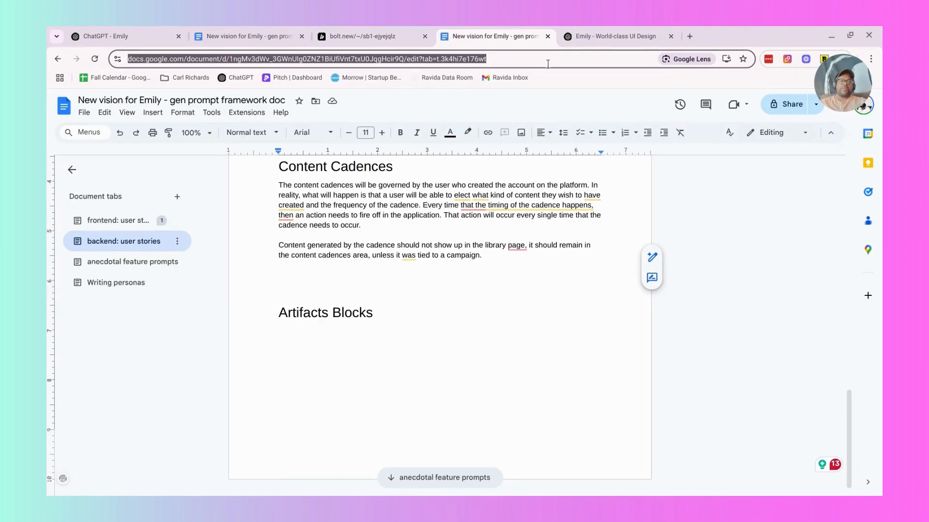
{"action": "left_click", "coordinate": [150, 221]}
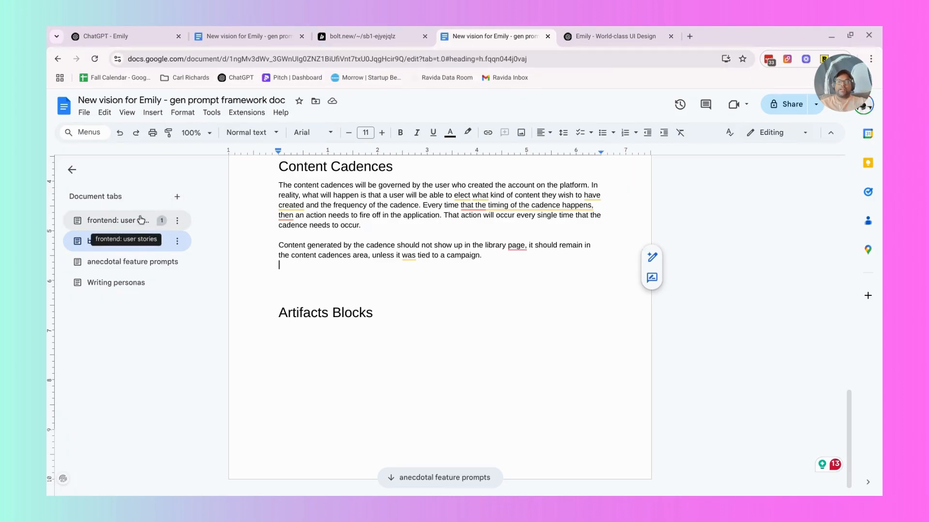
{"action": "left_click", "coordinate": [178, 198]}
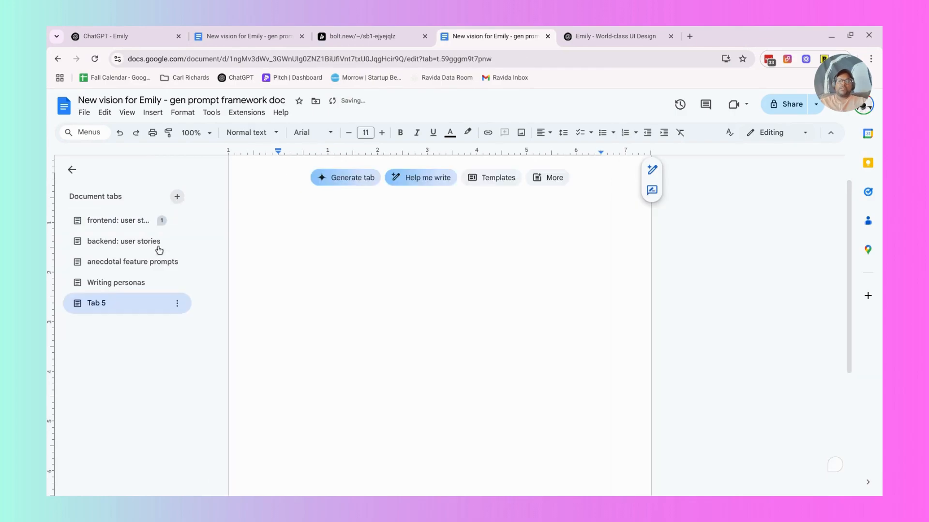
{"action": "double_click", "coordinate": [111, 309]}
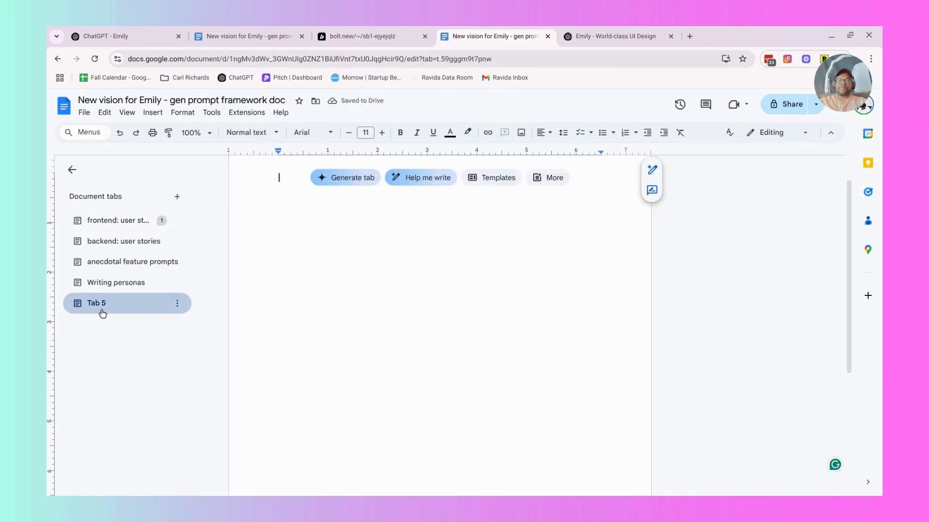
{"action": "double_click", "coordinate": [97, 303]}
{"action": "type", "text": "Design"}
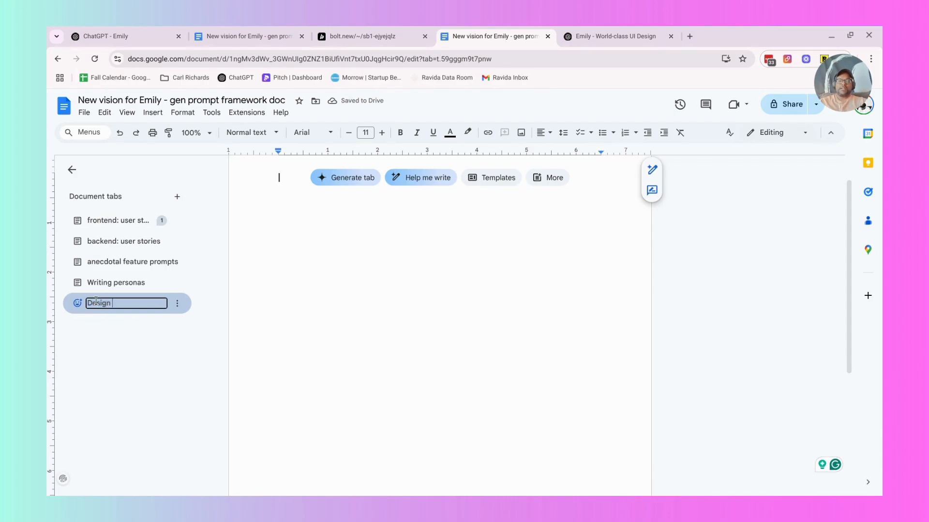
{"action": "type", "text": " Standards and"}
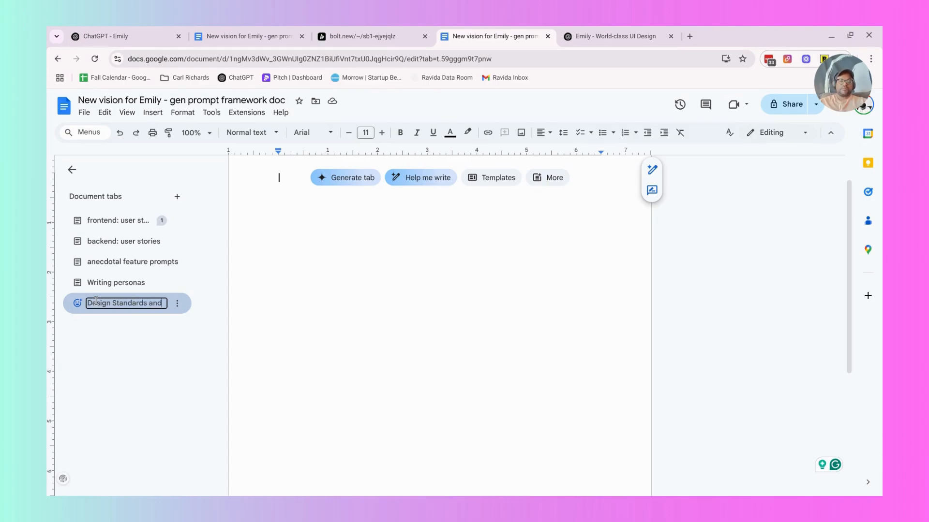
{"action": "type", "text": " Guide"}
{"action": "key", "text": "Return"}
Switch to the ChatGPT World-class UI Design conversation and read the original request and the start of its reply.
{"action": "left_click", "coordinate": [590, 37]}
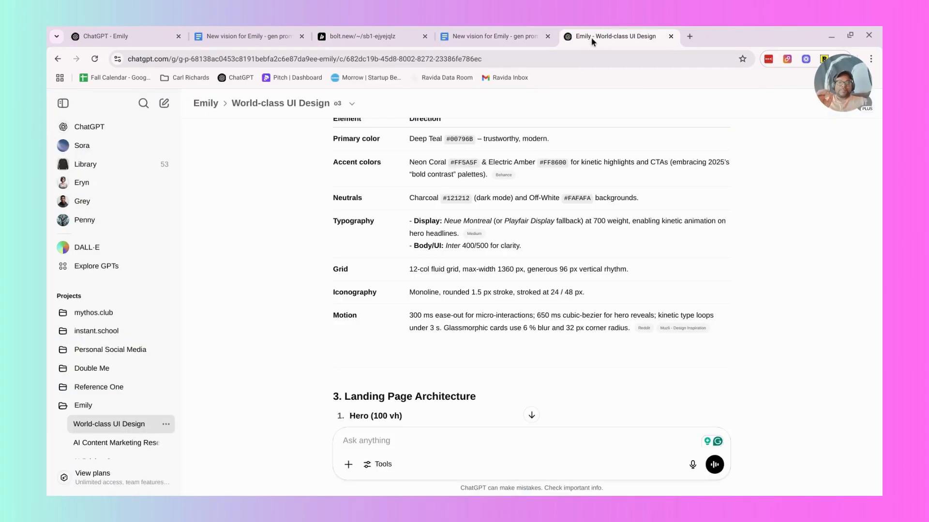
{"action": "scroll", "coordinate": [364, 364], "scroll_direction": "up", "scroll_amount": 10}
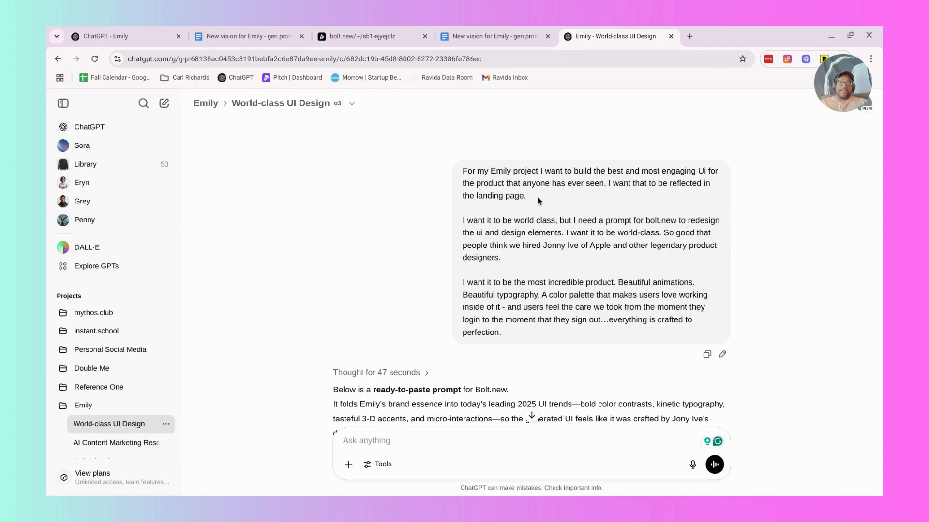
{"action": "scroll", "coordinate": [536, 196], "scroll_direction": "down", "scroll_amount": 1}
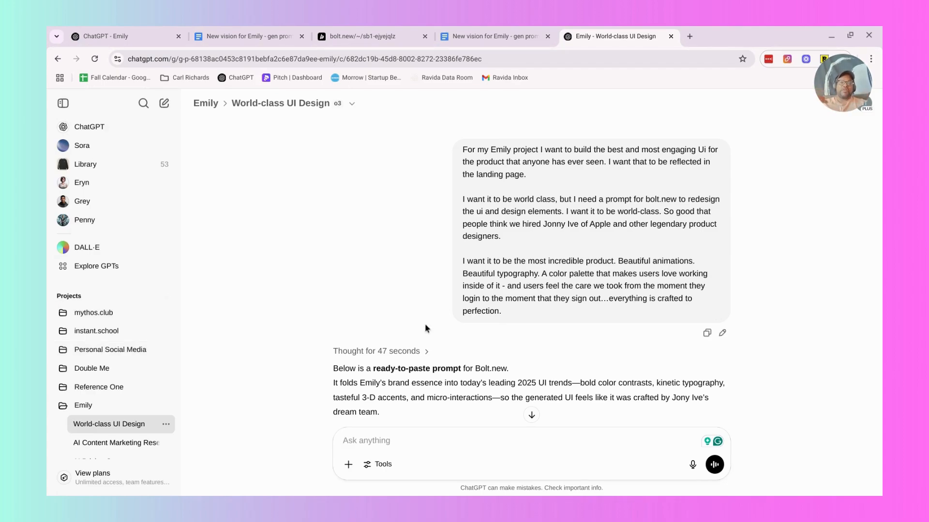
{"action": "scroll", "coordinate": [425, 323], "scroll_direction": "down", "scroll_amount": 1}
{"action": "scroll", "coordinate": [496, 187], "scroll_direction": "up", "scroll_amount": 2}
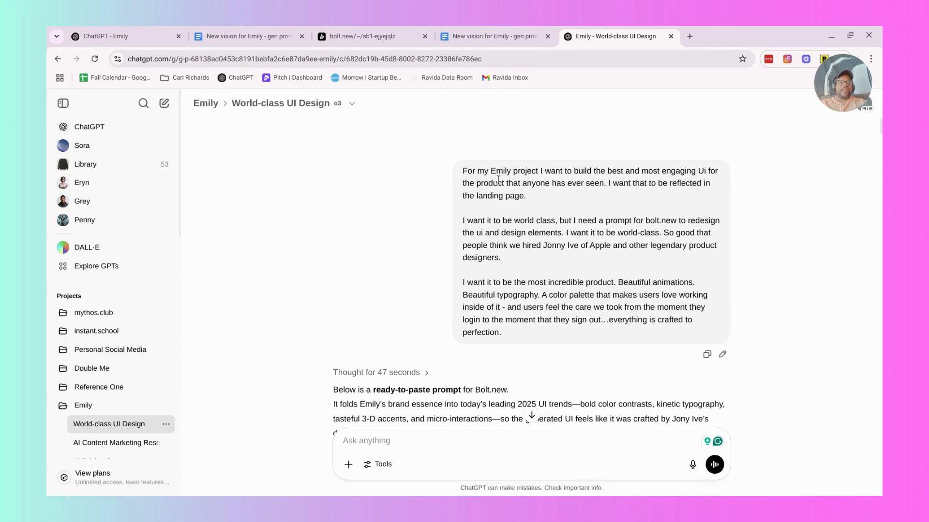
{"action": "left_click_drag", "start_coordinate": [536, 174], "coordinate": [573, 175]}
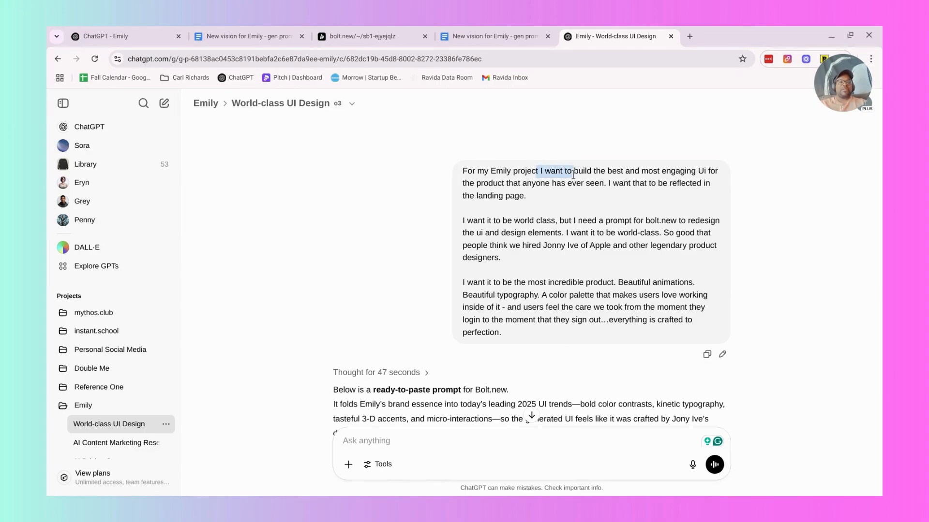
{"action": "left_click", "coordinate": [573, 175]}
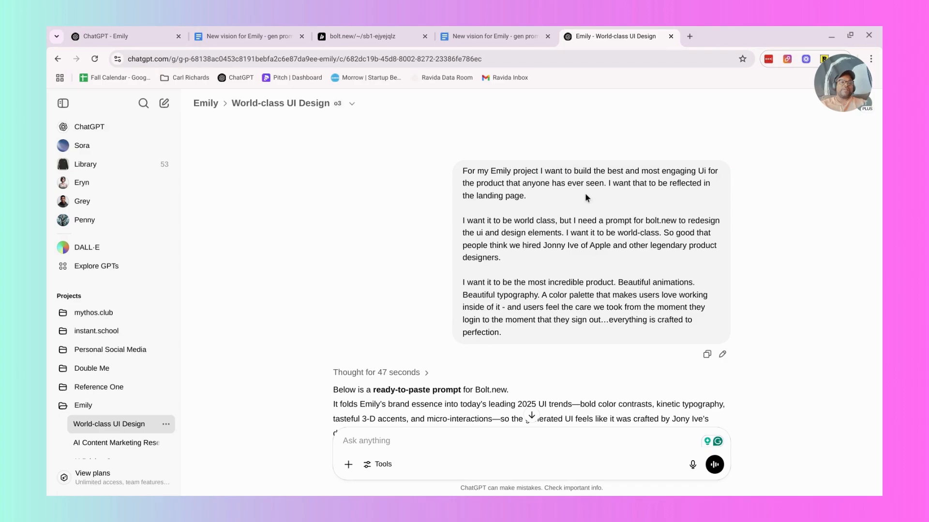
{"action": "scroll", "coordinate": [585, 193], "scroll_direction": "down", "scroll_amount": 1}
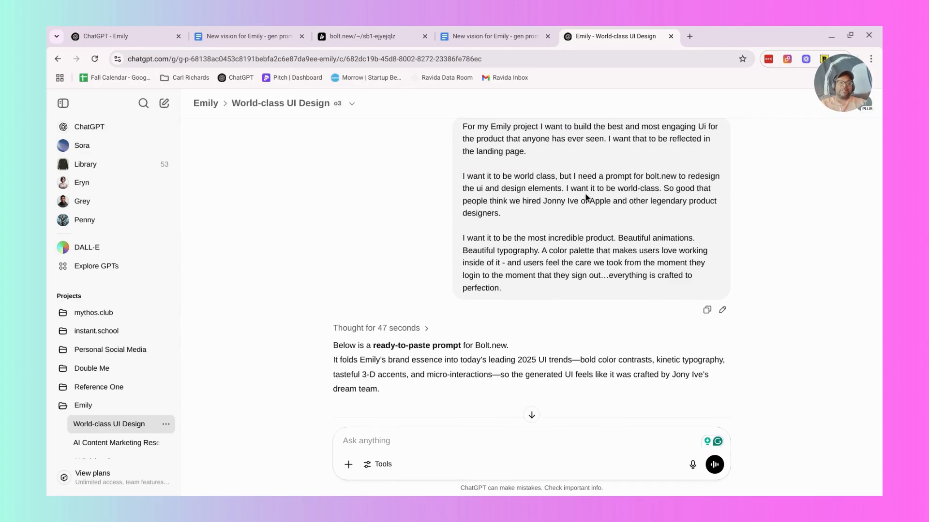
{"action": "scroll", "coordinate": [585, 196], "scroll_direction": "down", "scroll_amount": 1}
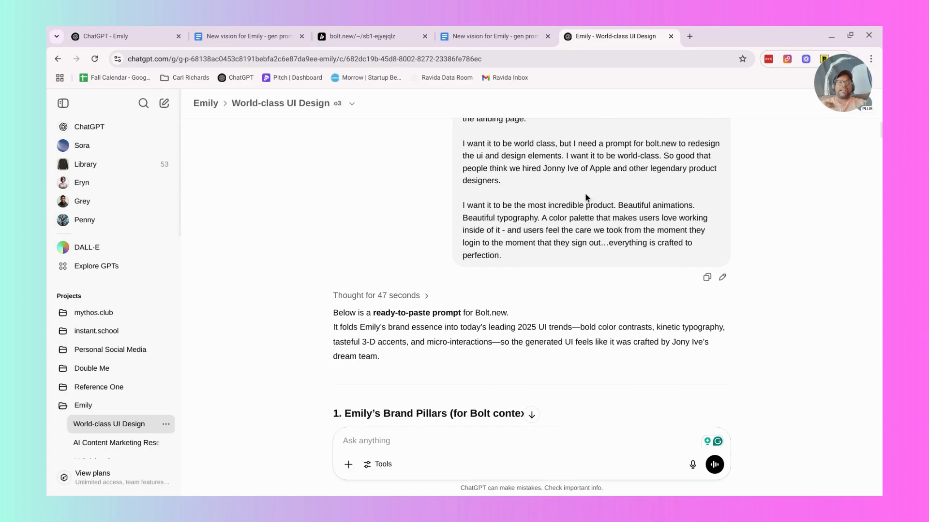
{"action": "scroll", "coordinate": [586, 198], "scroll_direction": "down", "scroll_amount": 1}
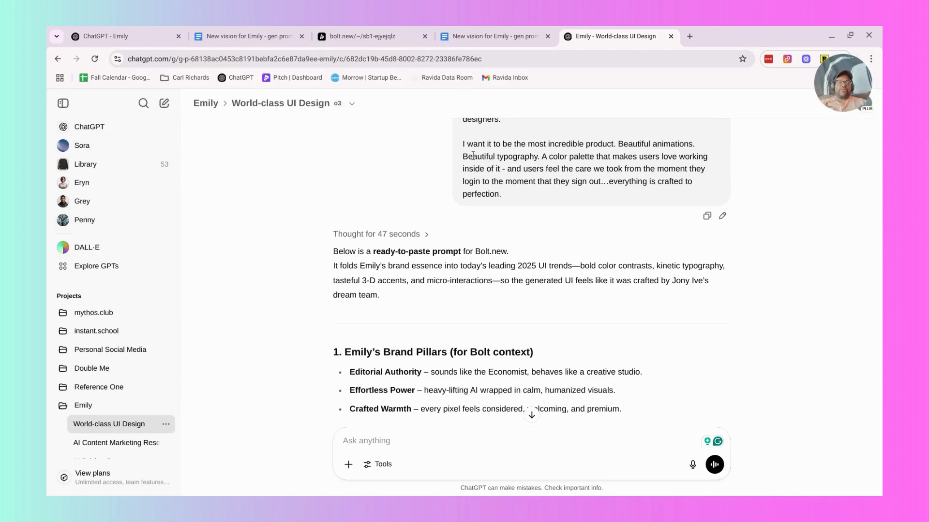
{"action": "left_click_drag", "start_coordinate": [463, 144], "coordinate": [542, 179]}
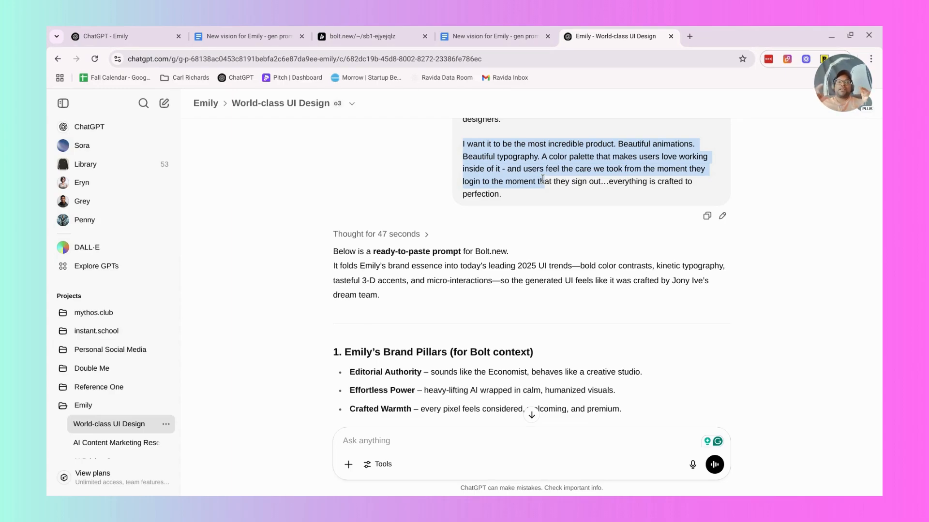
Switch back to Bolt and examine Emily's landing page in the preview while the campaign changes are generated.
{"action": "left_click", "coordinate": [367, 36]}
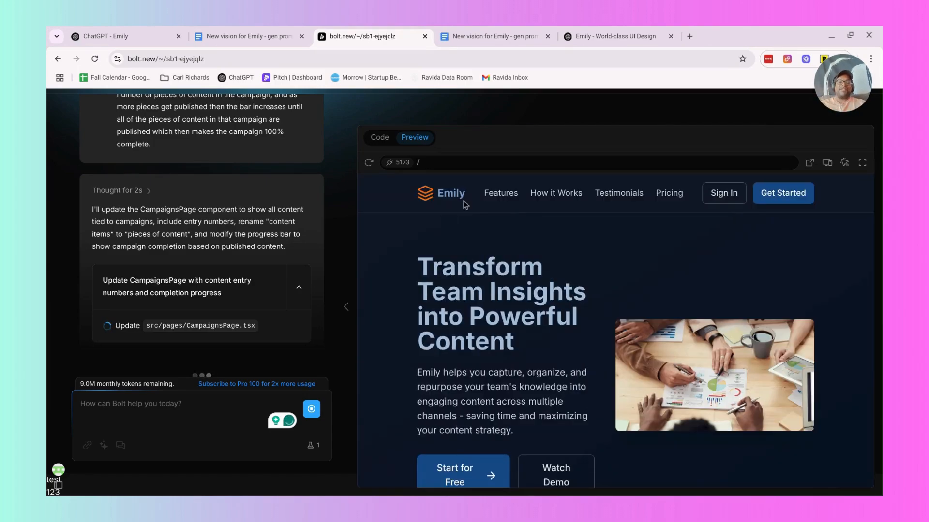
{"action": "scroll", "coordinate": [463, 205], "scroll_direction": "down", "scroll_amount": 2}
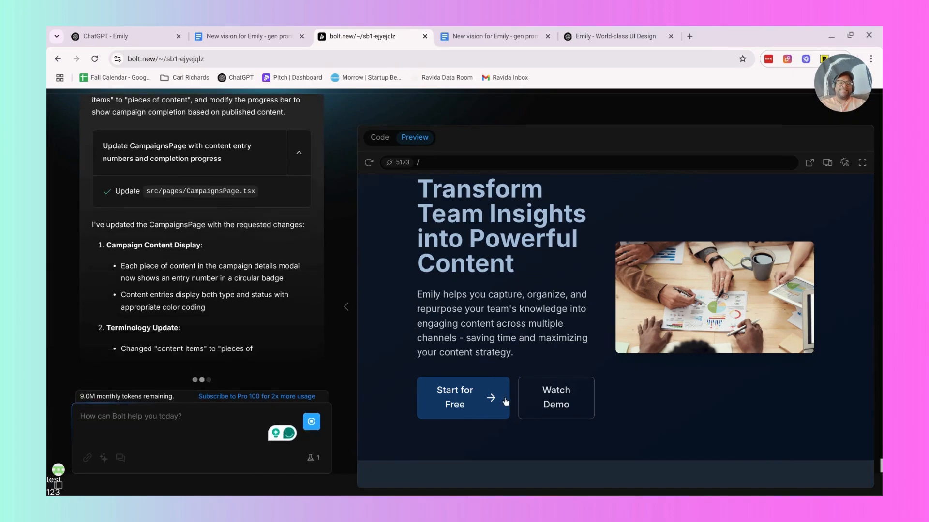
{"action": "scroll", "coordinate": [686, 298], "scroll_direction": "down", "scroll_amount": 1}
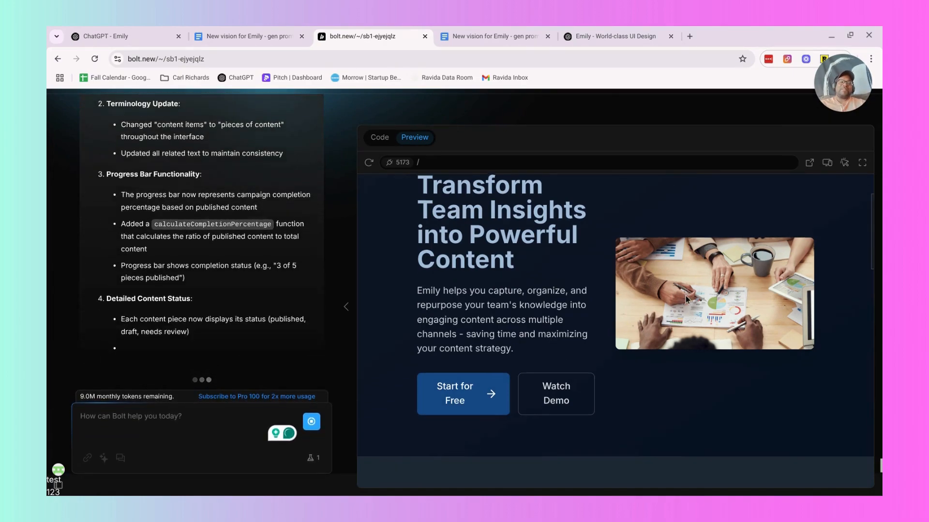
Review Bolt's summary of the campaign changes and Emily's landing page from the hero down to the footer in the preview.
{"action": "scroll", "coordinate": [686, 299], "scroll_direction": "down", "scroll_amount": 10}
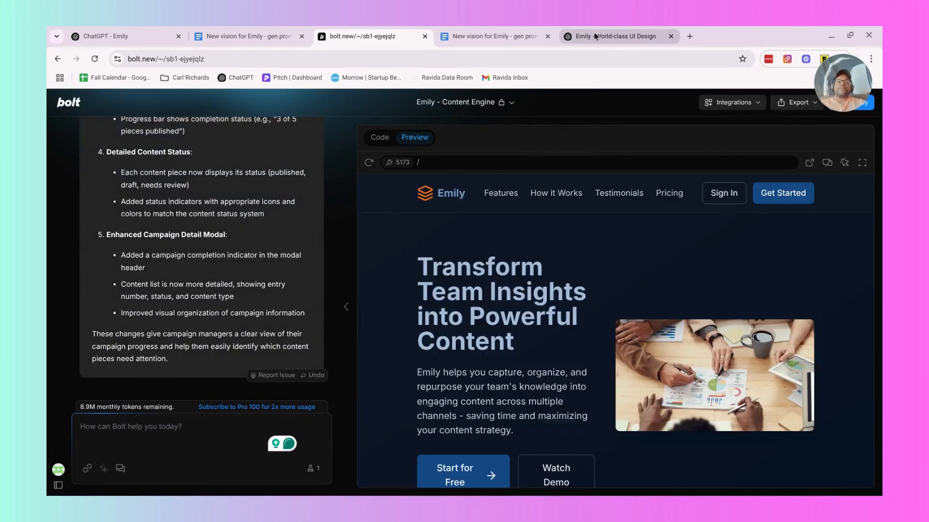
{"action": "scroll", "coordinate": [516, 287], "scroll_direction": "down", "scroll_amount": 1}
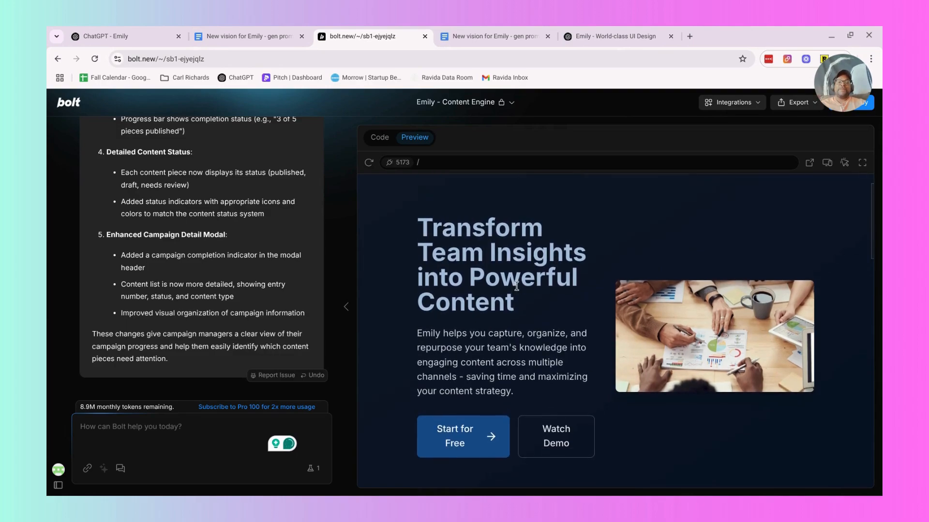
{"action": "scroll", "coordinate": [516, 286], "scroll_direction": "down", "scroll_amount": 8}
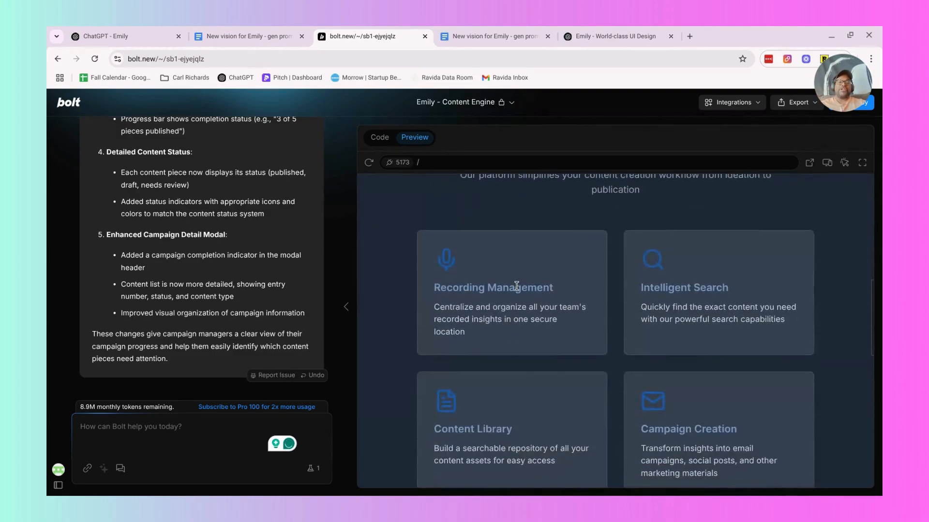
{"action": "scroll", "coordinate": [516, 286], "scroll_direction": "down", "scroll_amount": 5}
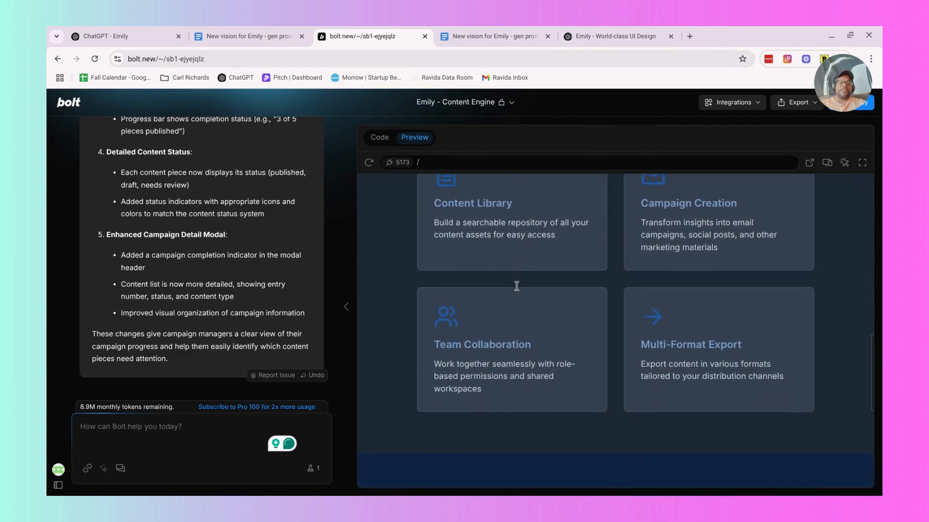
{"action": "scroll", "coordinate": [516, 286], "scroll_direction": "down", "scroll_amount": 6}
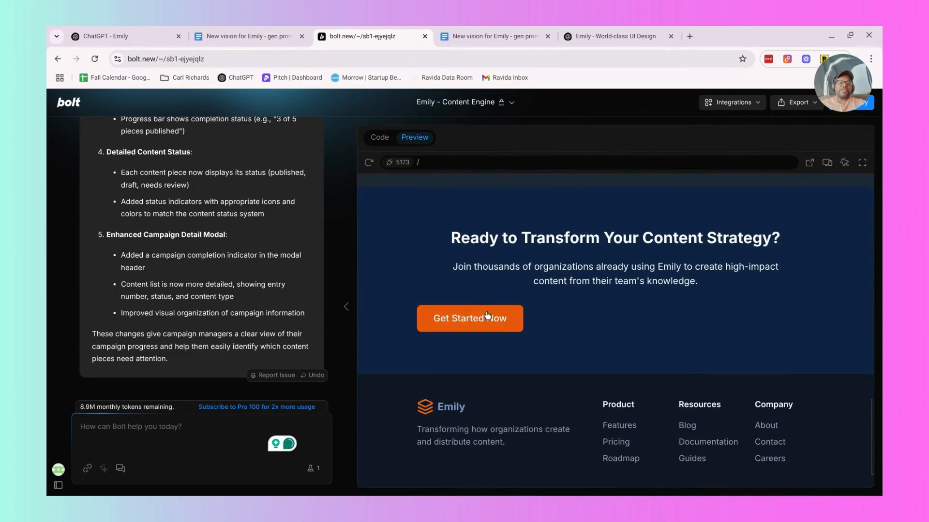
{"action": "scroll", "coordinate": [498, 328], "scroll_direction": "down", "scroll_amount": 1}
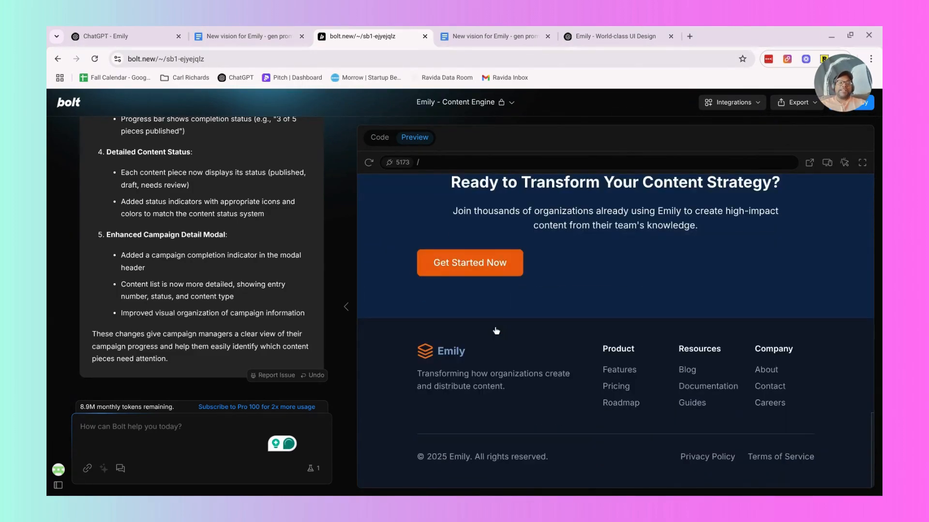
Copy the Design System Specs table from the ChatGPT World-class UI Design conversation into the Google Docs "Design Standards and Guide" tab.
{"action": "left_click", "coordinate": [586, 33]}
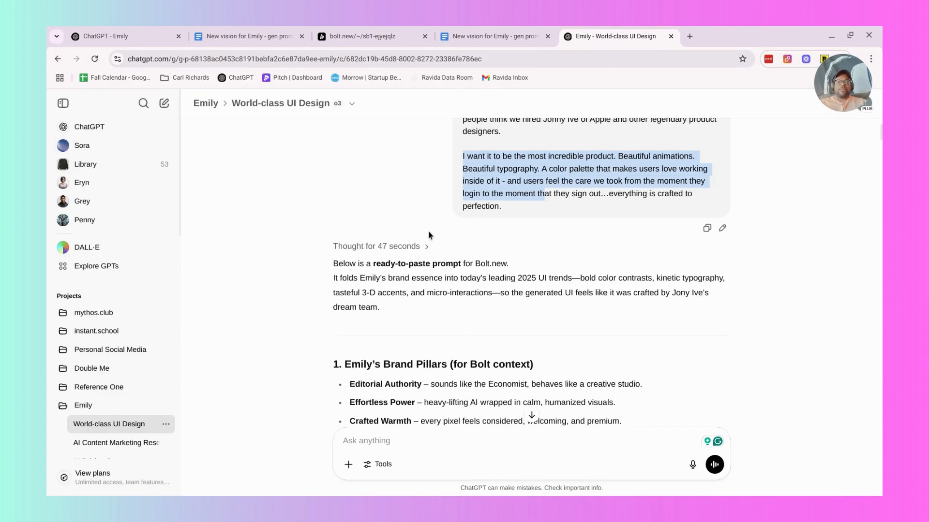
{"action": "scroll", "coordinate": [429, 235], "scroll_direction": "down", "scroll_amount": 3}
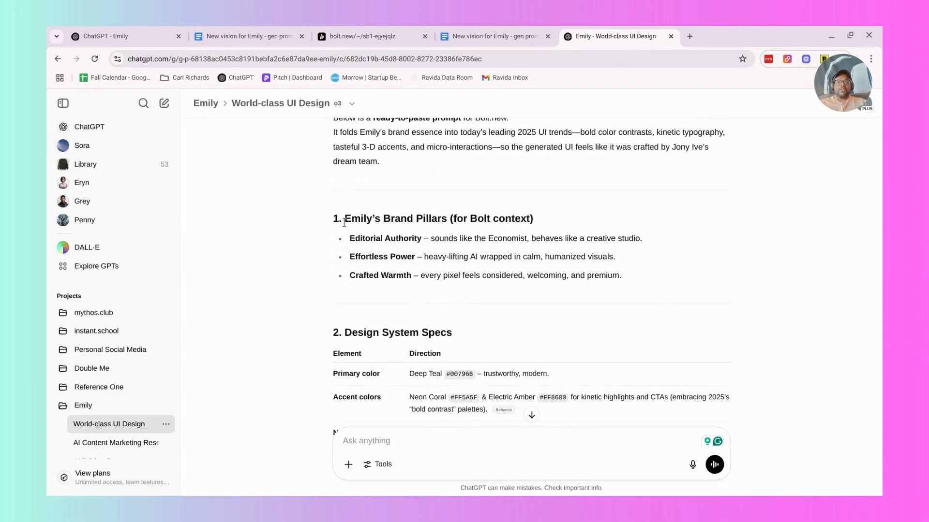
{"action": "scroll", "coordinate": [455, 251], "scroll_direction": "down", "scroll_amount": 3}
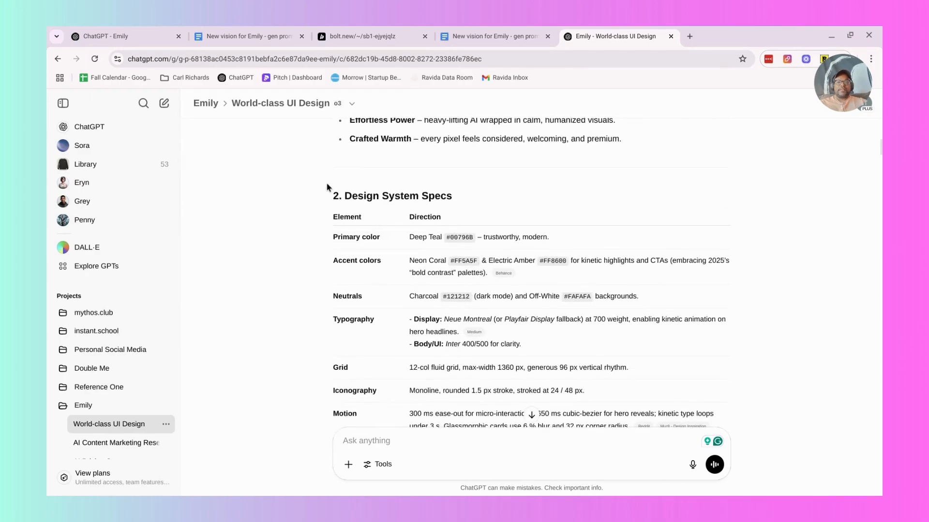
{"action": "left_click_drag", "start_coordinate": [332, 216], "coordinate": [506, 299]}
{"action": "scroll", "coordinate": [506, 300], "scroll_direction": "down", "scroll_amount": 3}
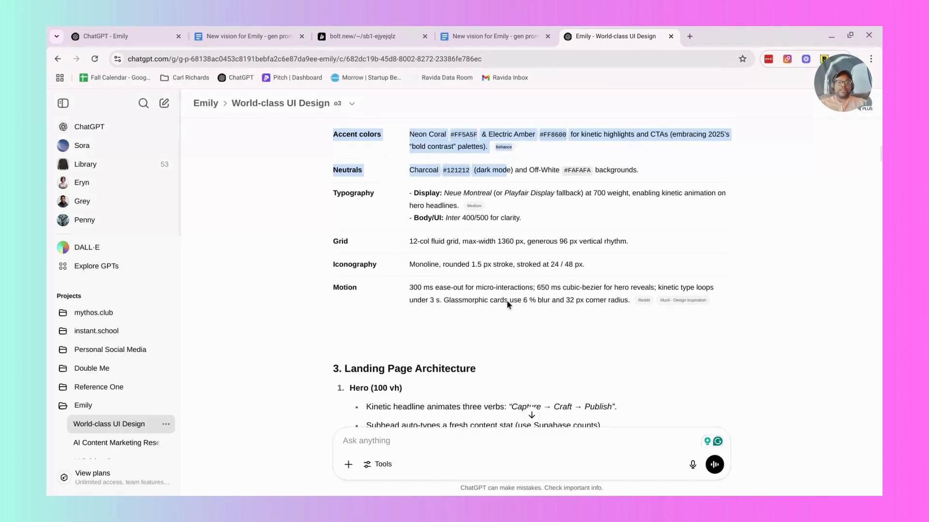
{"action": "left_click", "coordinate": [630, 294], "text": "shift"}
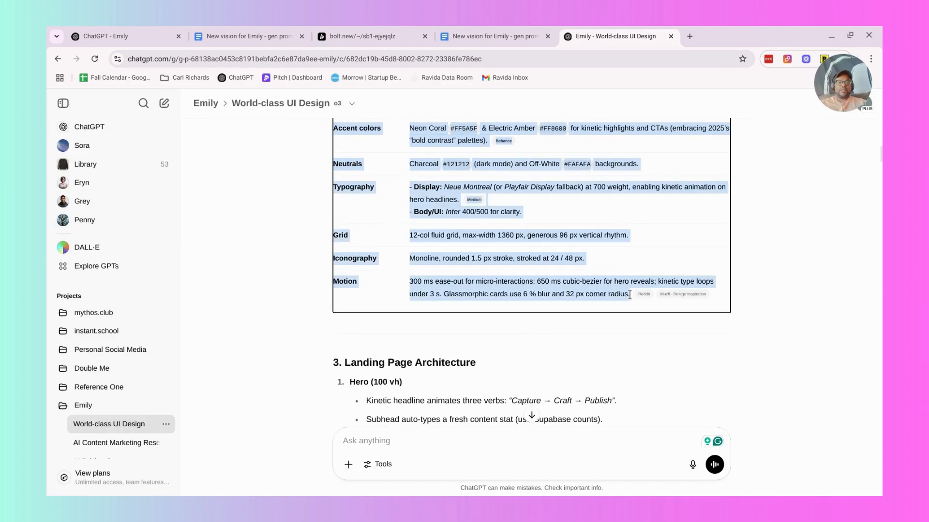
{"action": "left_click", "coordinate": [453, 32]}
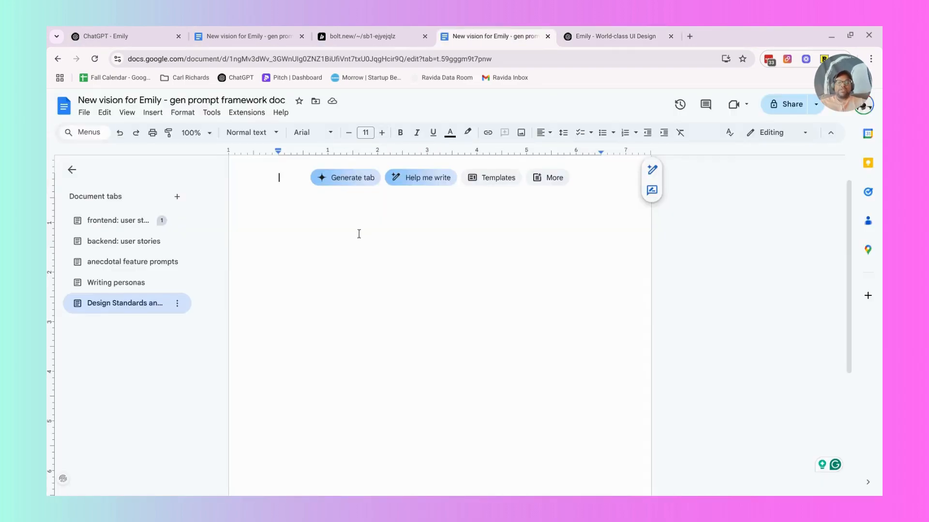
{"action": "type", "text": "Element\tDirection Primary color\tDeep Teal #00796B – trustworthy, modern. Accent colors\tNeon Coral #FF5A5F & Electric Amber #FF8600 for kinetic highlights and CTAs (embracing 2025’s \"bold contrast\" palettes). Behance Neutrals\tCharcoal #121212 (dark mode) and Off-White #FAFAFA backgrounds. Typography\t- Display: Neue Montreal (or Playfair Display fallback) at 700 weight, enabling kinetic animation on hero headlines. Medium - Body/UI: Inter 400/500 for clarity. Grid\t12-col fluid grid, max-width 1360 px, generous 96 px vertical rhythm. Iconography\tMonoline, rounded 1.5 px stroke, stroked at 24 / 48 px. Motion\t300 ms ease-out for micro-interactions; 650 ms cubic-bezier for hero reveals; kinetic type loops under 3 s. Glassmorphic cards use 6 % blur and 32 px corner radius."}
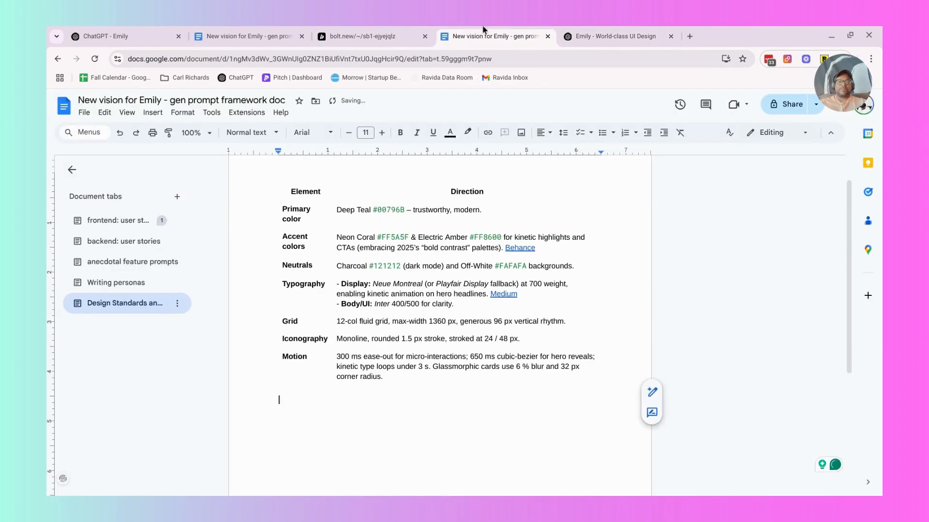
Copy the whole Landing Page Architecture section, from its heading through Footer, from ChatGPT into the Google Docs design standards below the specs table.
{"action": "left_click", "coordinate": [587, 29]}
{"action": "scroll", "coordinate": [356, 258], "scroll_direction": "down", "scroll_amount": 1}
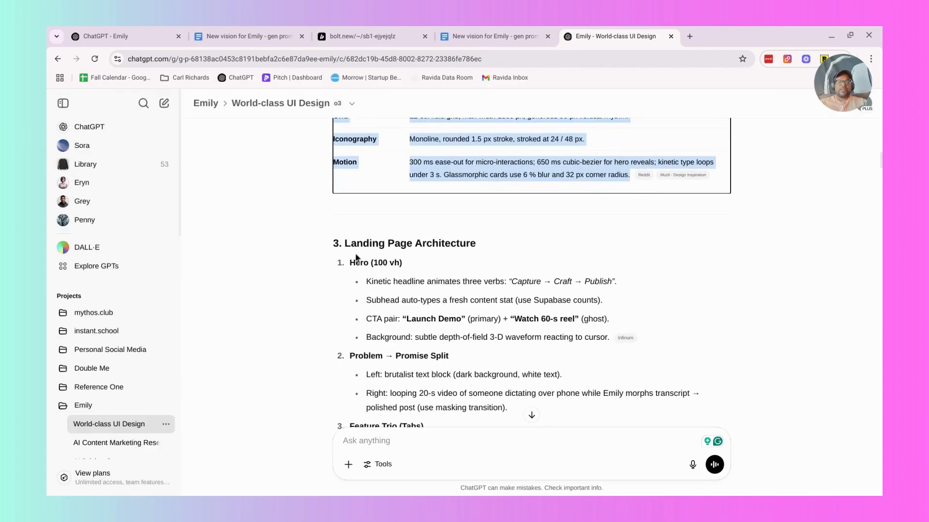
{"action": "left_click_drag", "start_coordinate": [348, 246], "coordinate": [447, 300]}
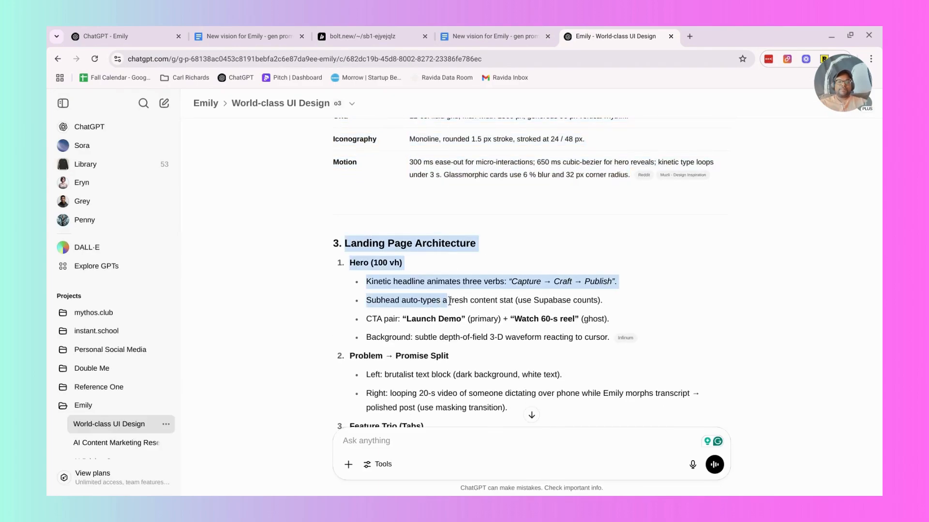
{"action": "scroll", "coordinate": [450, 300], "scroll_direction": "down", "scroll_amount": 5}
{"action": "scroll", "coordinate": [449, 301], "scroll_direction": "down", "scroll_amount": 4}
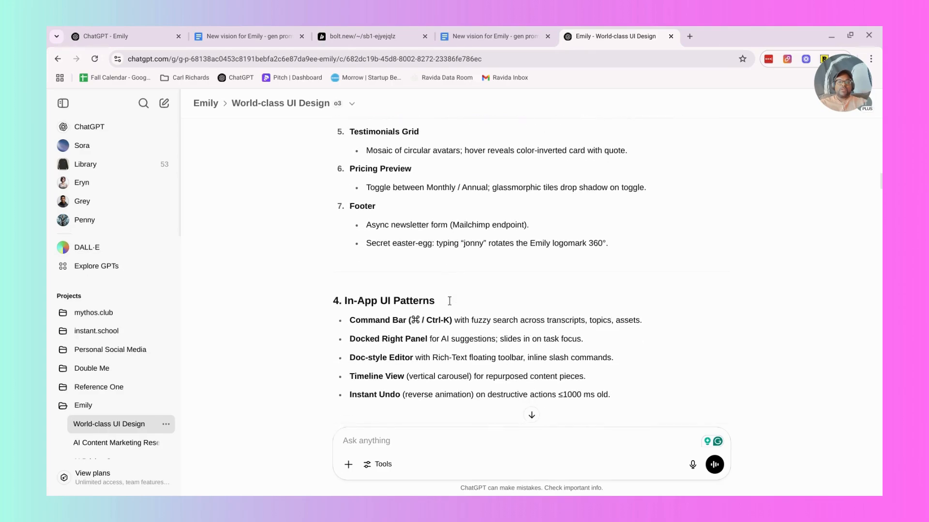
{"action": "left_click_drag", "start_coordinate": [608, 247], "coordinate": [402, 116]}
{"action": "key", "text": "ctrl+c"}
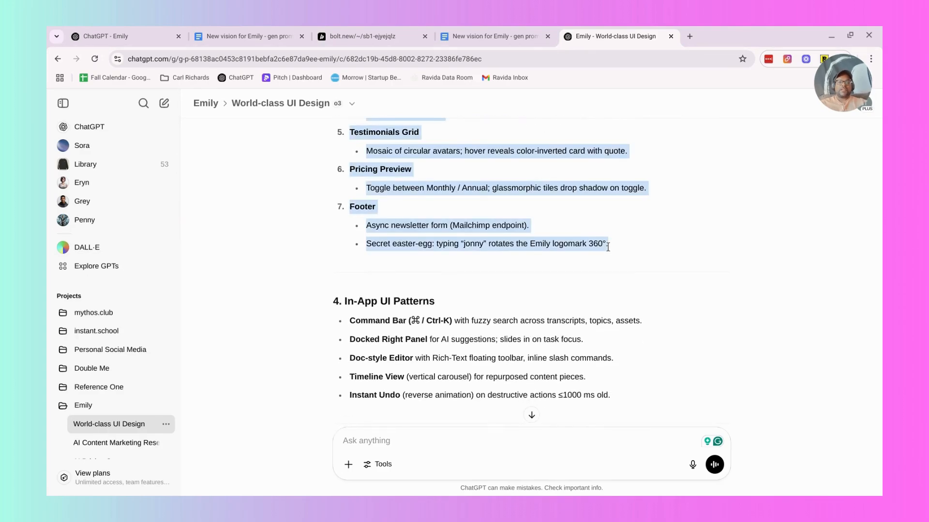
{"action": "left_click", "coordinate": [447, 30]}
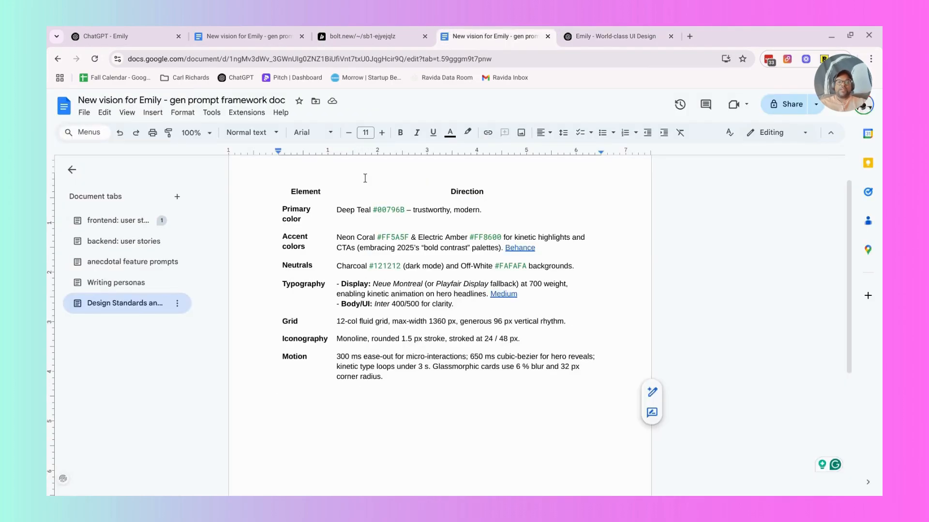
{"action": "key", "text": "ctrl+v"}
Copy the In-App UI Patterns heading and its bullets from ChatGPT into the Google Docs design standards below the landing page section.
{"action": "left_click", "coordinate": [631, 37]}
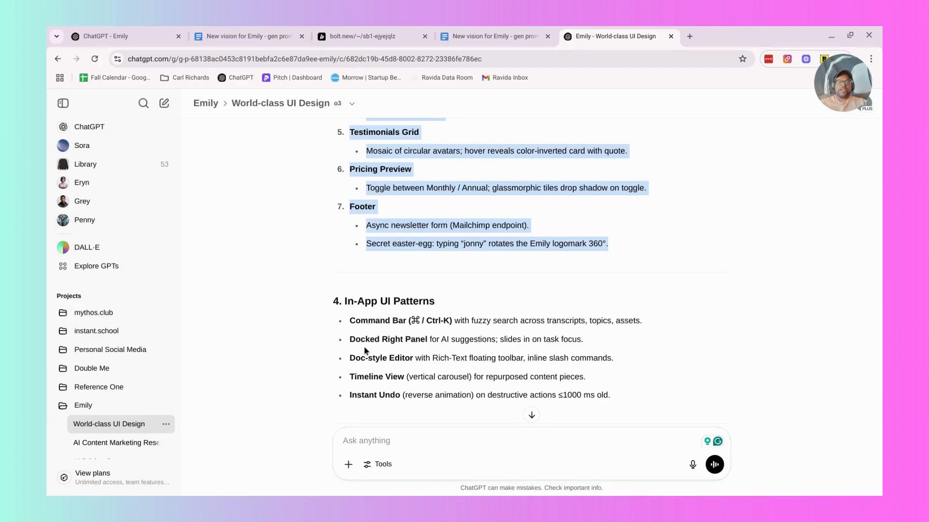
{"action": "scroll", "coordinate": [358, 339], "scroll_direction": "down", "scroll_amount": 1}
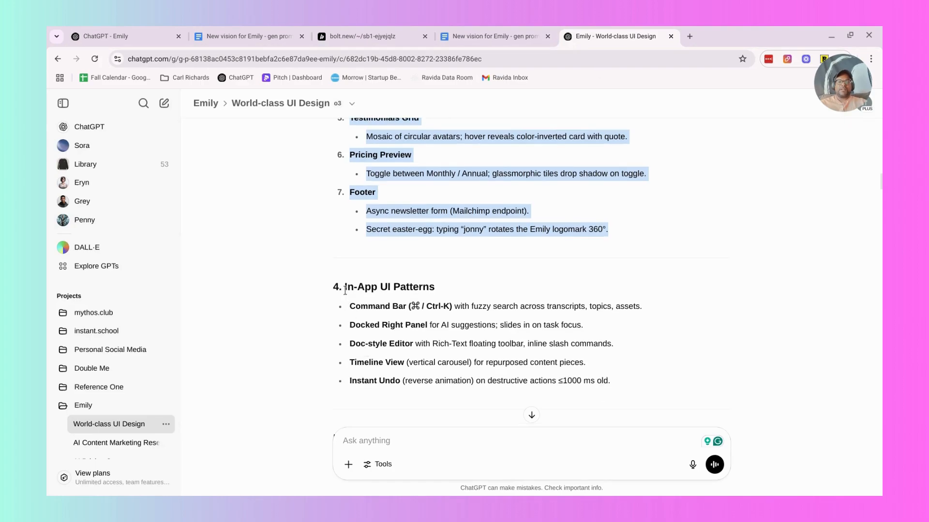
{"action": "left_click_drag", "start_coordinate": [345, 289], "coordinate": [610, 380]}
{"action": "key", "text": "ctrl+c"}
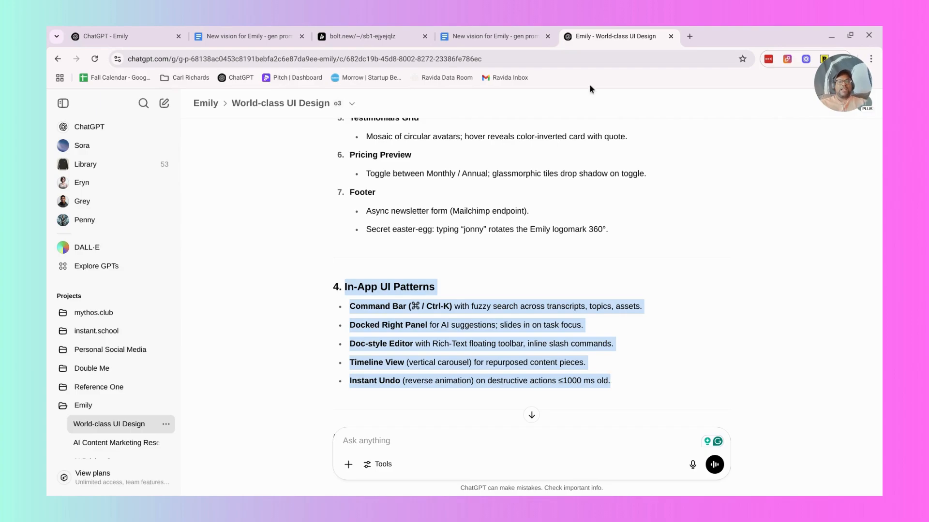
{"action": "left_click", "coordinate": [523, 35]}
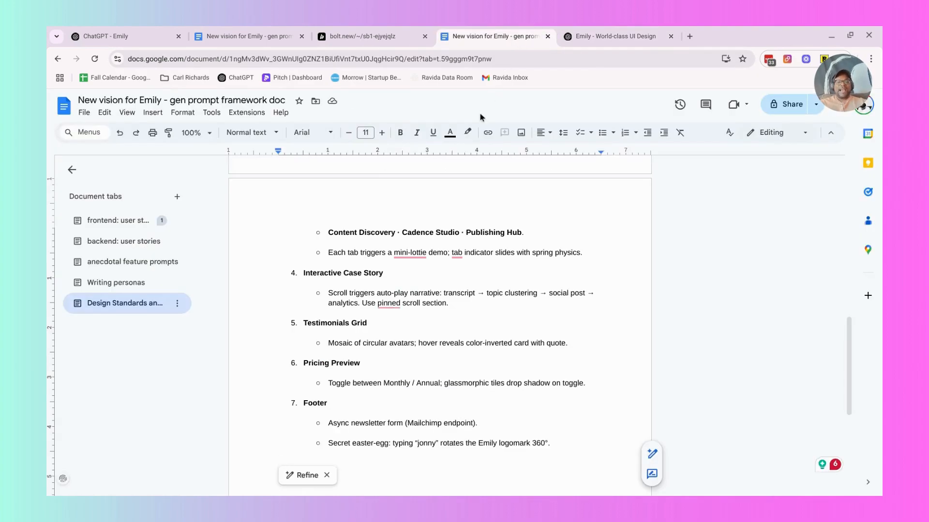
{"action": "key", "text": "ctrl+v"}
Copy the Animation & Micro-interaction Spec heading and table from ChatGPT into the Google Docs design standards below In-App UI Patterns.
{"action": "left_click", "coordinate": [611, 36]}
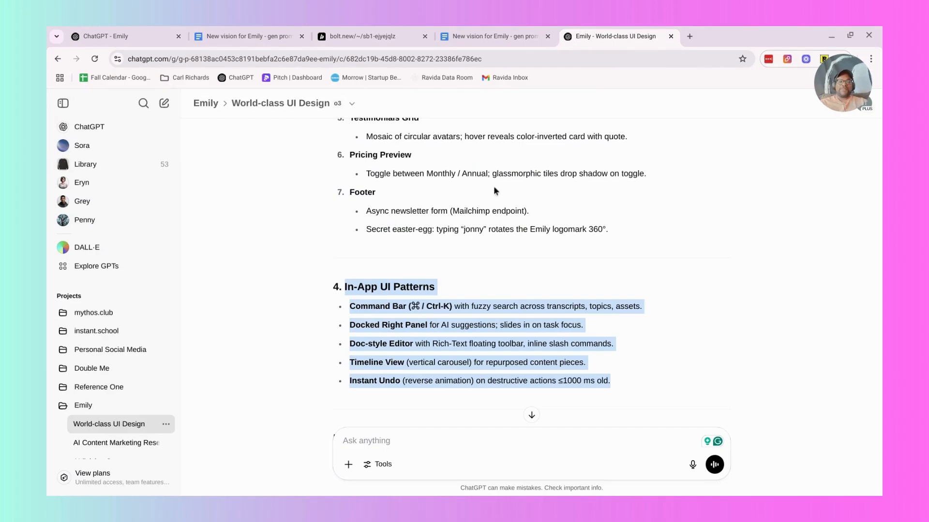
{"action": "scroll", "coordinate": [493, 193], "scroll_direction": "down", "scroll_amount": 5}
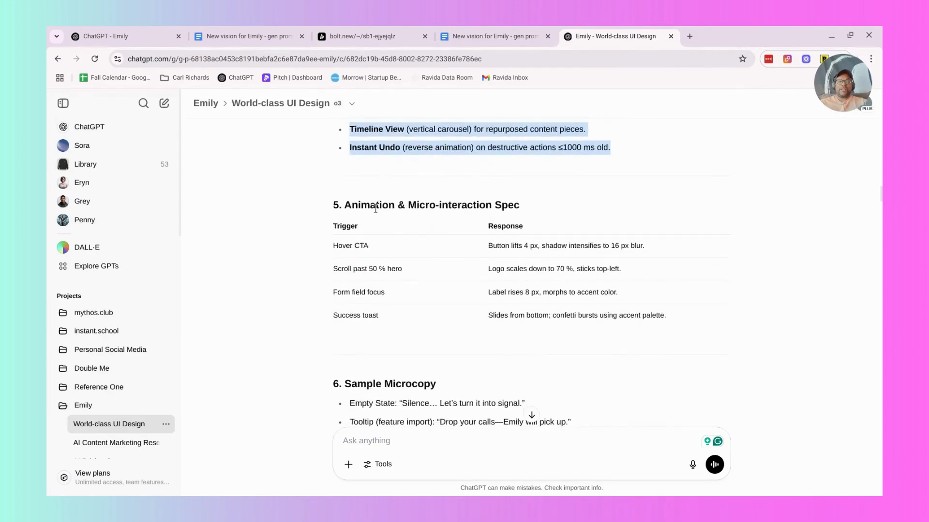
{"action": "left_click_drag", "start_coordinate": [344, 202], "coordinate": [669, 315]}
{"action": "key", "text": "ctrl+c"}
{"action": "left_click", "coordinate": [493, 36]}
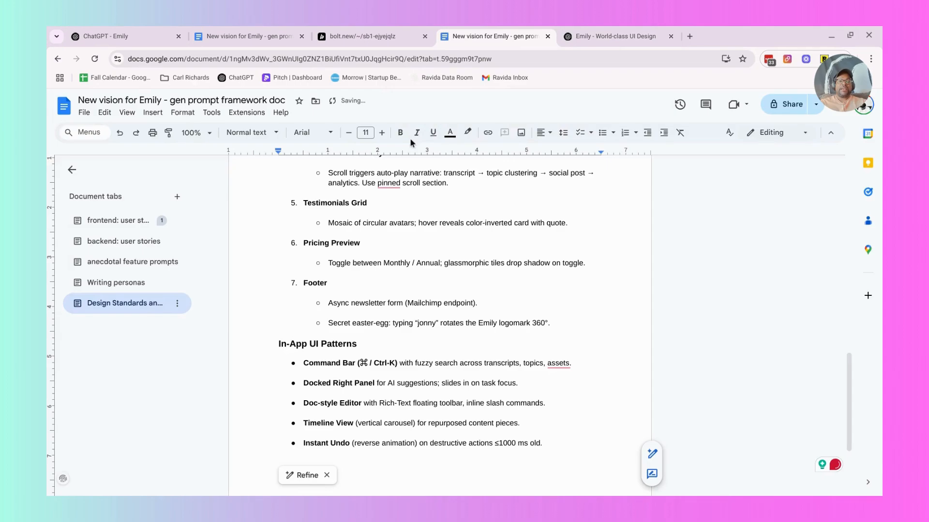
{"action": "key", "text": "ctrl+v"}
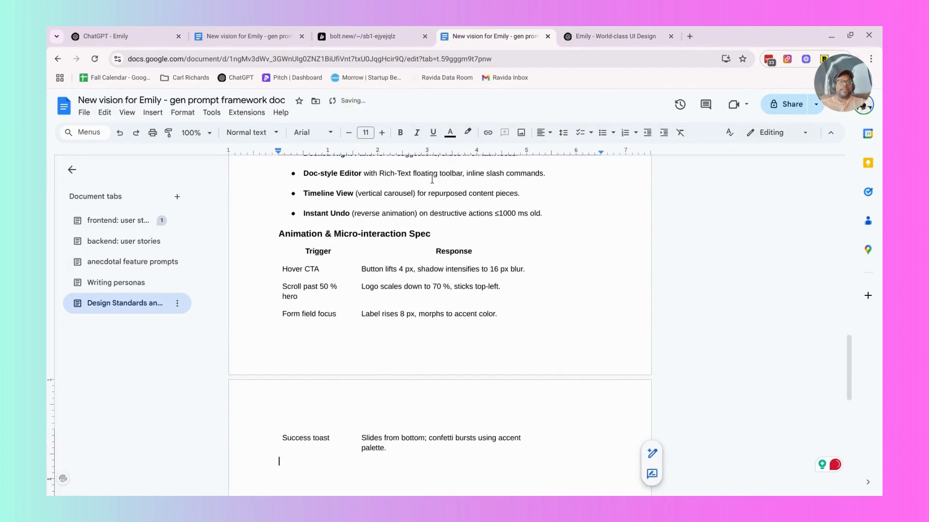
Copy the full "Final Prompt for Bolt.new" text block from ChatGPT and paste it at the end of the Google Docs design standards.
{"action": "left_click", "coordinate": [582, 37]}
{"action": "scroll", "coordinate": [448, 221], "scroll_direction": "down", "scroll_amount": 4}
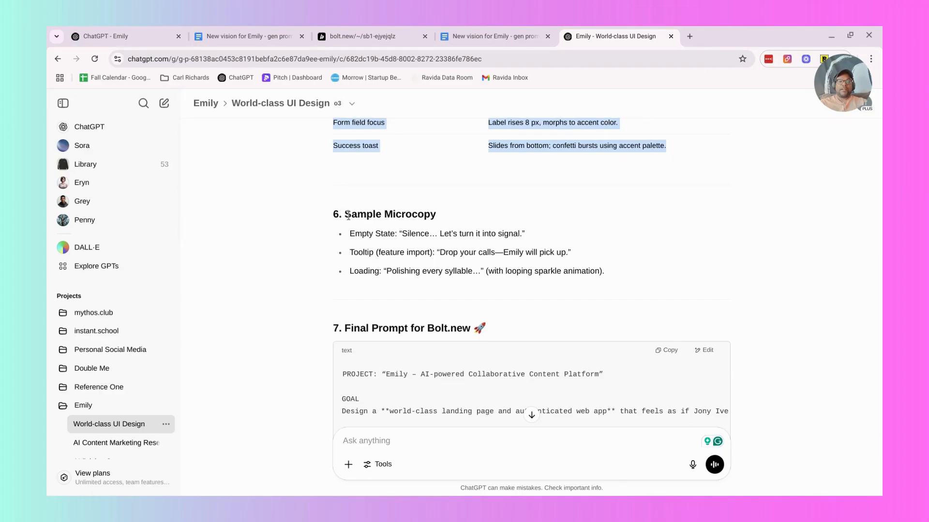
{"action": "scroll", "coordinate": [348, 215], "scroll_direction": "down", "scroll_amount": 3}
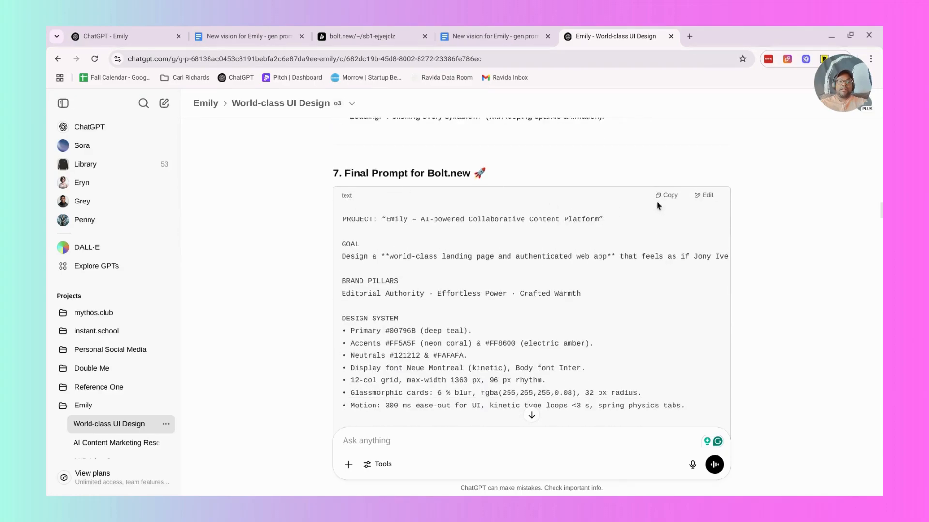
{"action": "left_click", "coordinate": [663, 199]}
{"action": "left_click", "coordinate": [488, 36]}
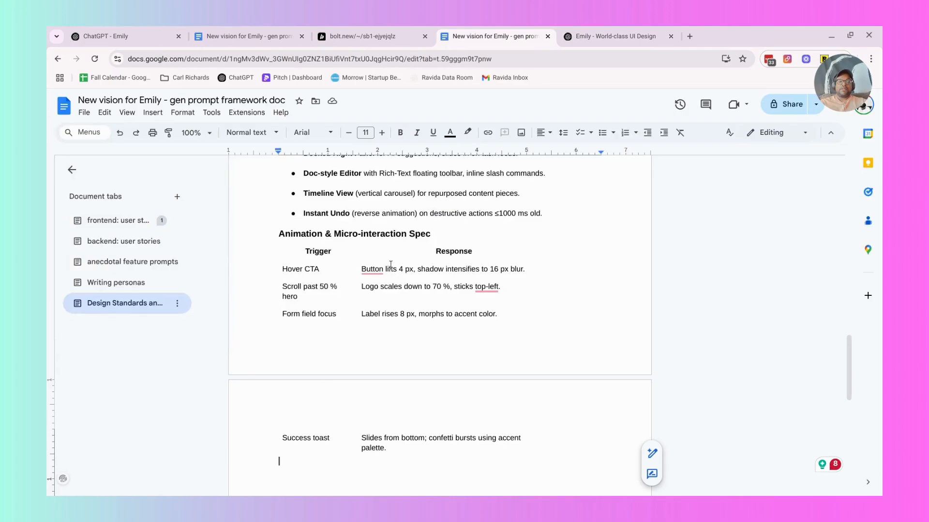
{"action": "key", "text": "ctrl+v"}
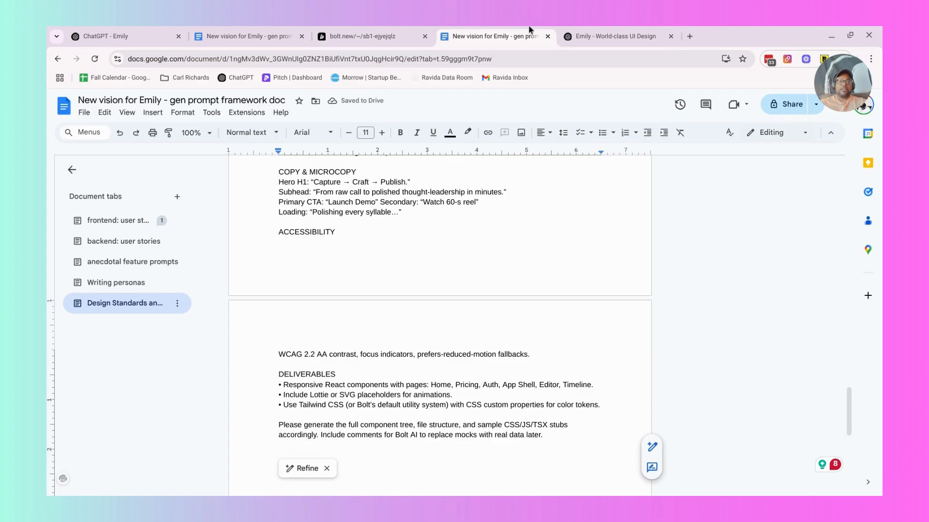
Switch back to ChatGPT and read the follow-up request, the dream-brief reply, and the full lines of the Final Prompt for Bolt.new.
{"action": "left_click", "coordinate": [611, 36]}
{"action": "scroll", "coordinate": [430, 295], "scroll_direction": "down", "scroll_amount": 8}
{"action": "scroll", "coordinate": [430, 292], "scroll_direction": "down", "scroll_amount": 13}
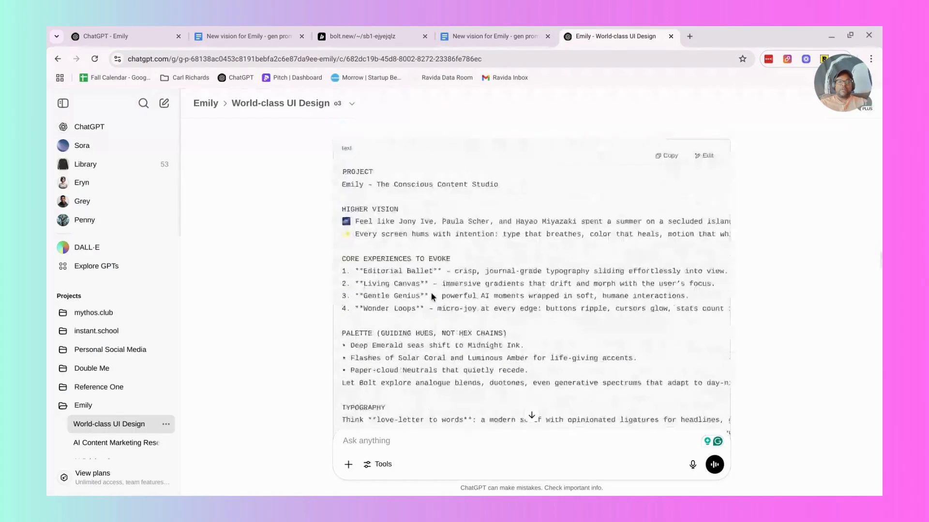
{"action": "scroll", "coordinate": [430, 292], "scroll_direction": "up", "scroll_amount": 9}
{"action": "scroll", "coordinate": [430, 295], "scroll_direction": "down", "scroll_amount": 3}
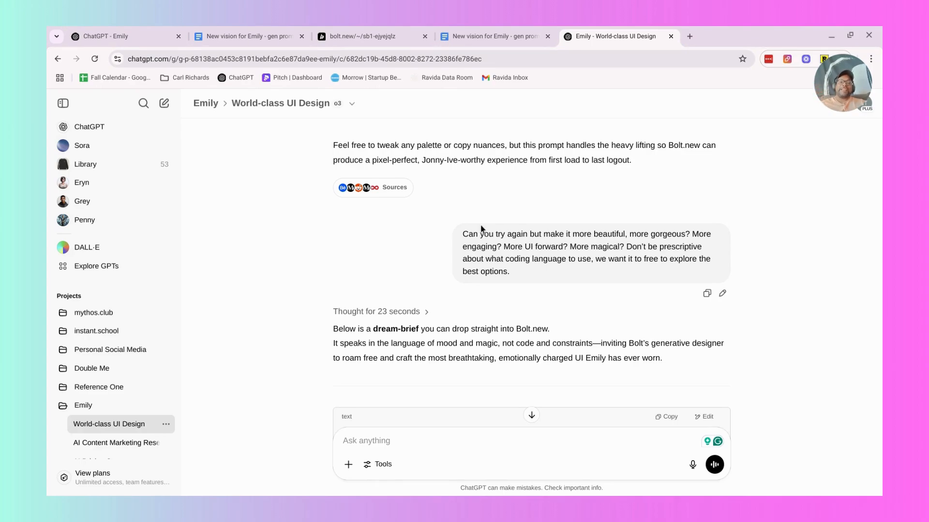
{"action": "scroll", "coordinate": [438, 171], "scroll_direction": "up", "scroll_amount": 4}
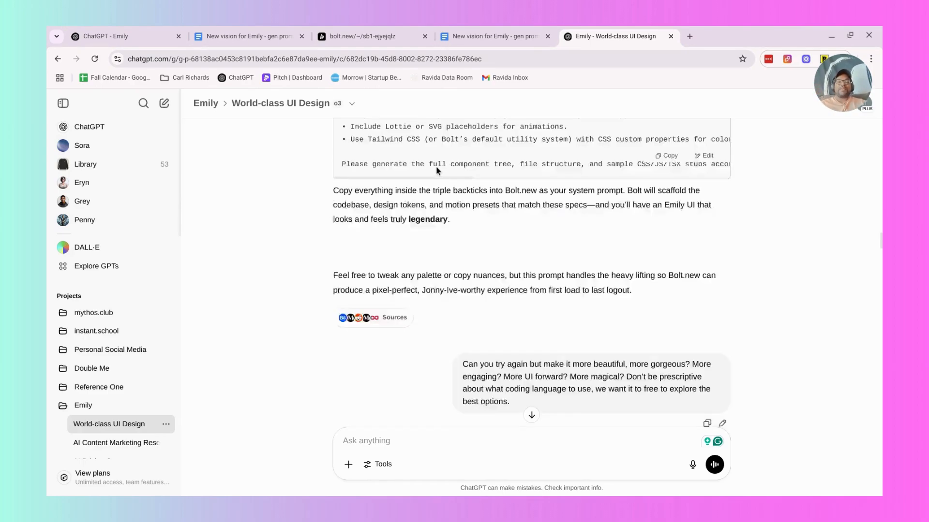
{"action": "scroll", "coordinate": [438, 171], "scroll_direction": "up", "scroll_amount": 10}
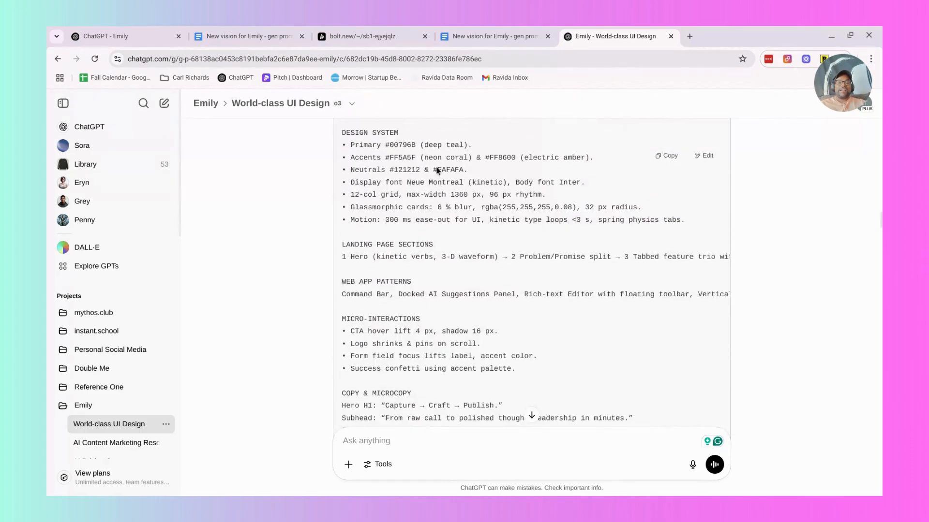
{"action": "scroll", "coordinate": [437, 171], "scroll_direction": "down", "scroll_amount": 1}
{"action": "scroll", "coordinate": [356, 277], "scroll_direction": "right", "scroll_amount": 8}
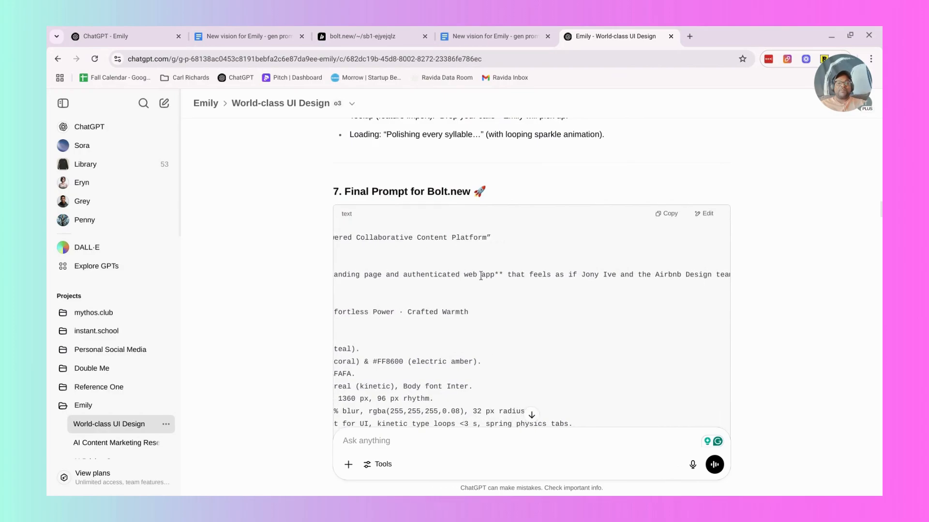
Read the full lines of the Final Prompt for Bolt.new and the follow-up request for a more beautiful, magical version.
{"action": "scroll", "coordinate": [480, 274], "scroll_direction": "right", "scroll_amount": 3}
{"action": "scroll", "coordinate": [551, 270], "scroll_direction": "right", "scroll_amount": 6}
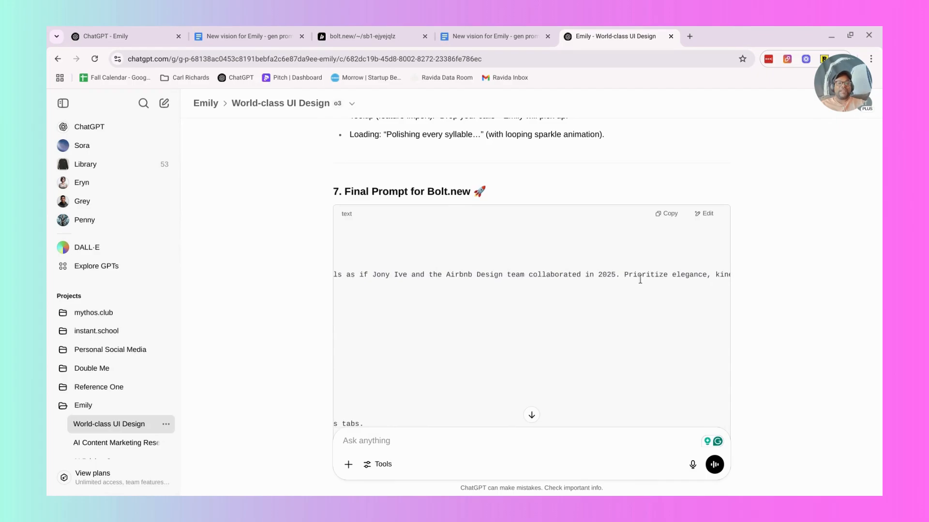
{"action": "scroll", "coordinate": [640, 279], "scroll_direction": "right", "scroll_amount": 3}
{"action": "scroll", "coordinate": [640, 280], "scroll_direction": "down", "scroll_amount": 5}
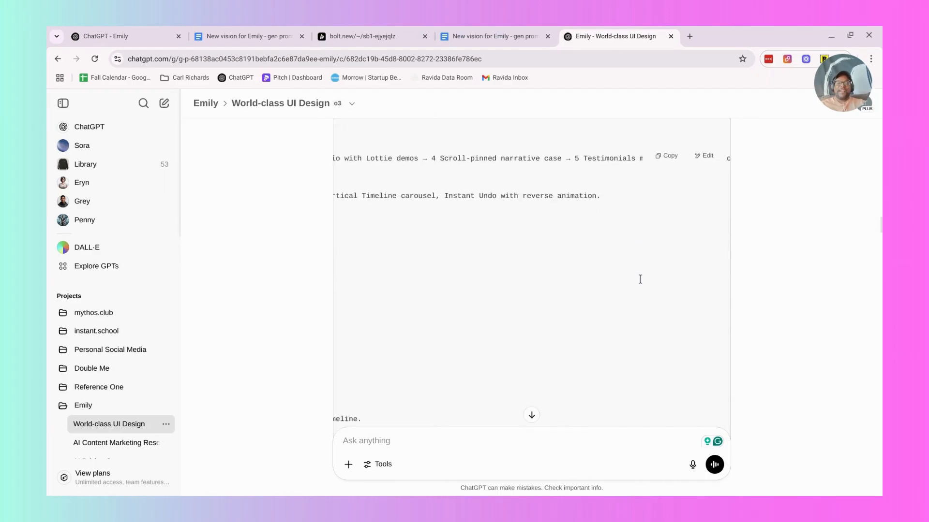
{"action": "scroll", "coordinate": [640, 279], "scroll_direction": "down", "scroll_amount": 10}
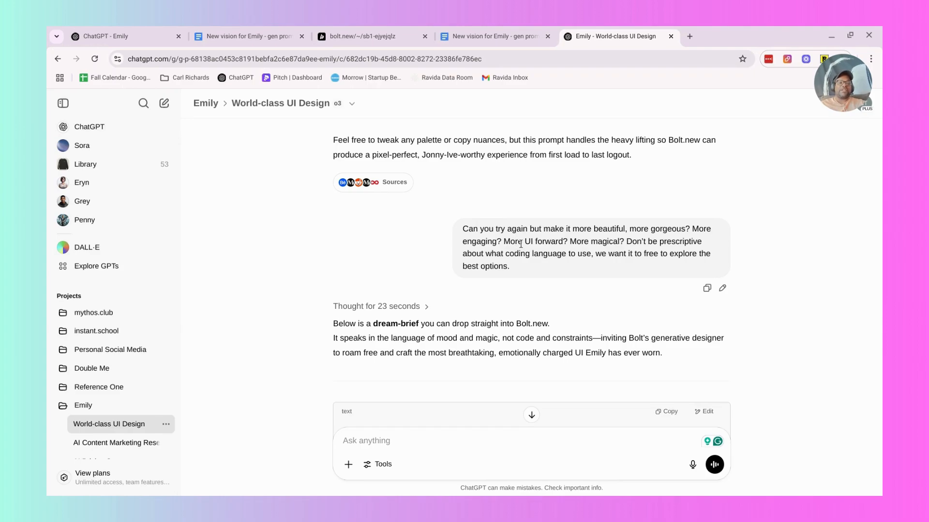
{"action": "scroll", "coordinate": [520, 244], "scroll_direction": "up", "scroll_amount": 2}
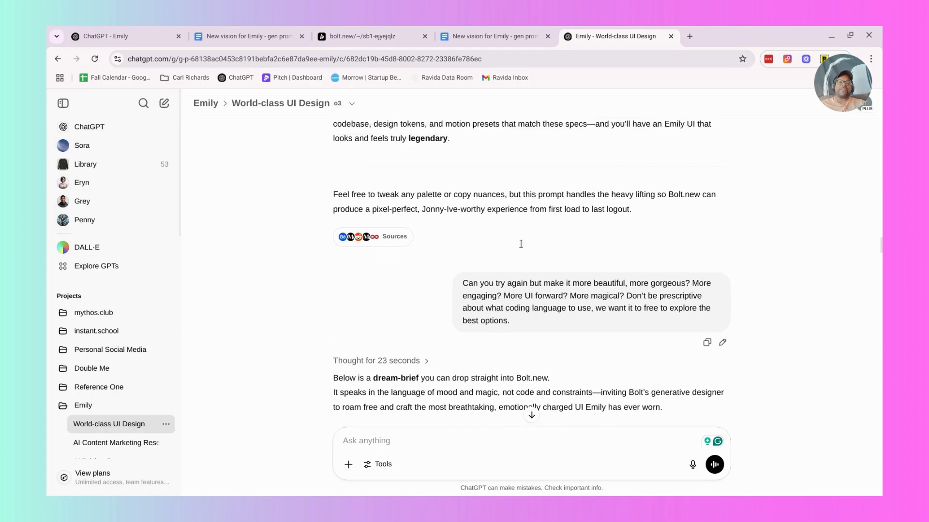
Copy the dream-brief text block, "Emily – The Conscious Content Studio", from ChatGPT and paste it at the end of the Google Docs design standards.
{"action": "scroll", "coordinate": [521, 244], "scroll_direction": "down", "scroll_amount": 2}
{"action": "scroll", "coordinate": [520, 244], "scroll_direction": "down", "scroll_amount": 5}
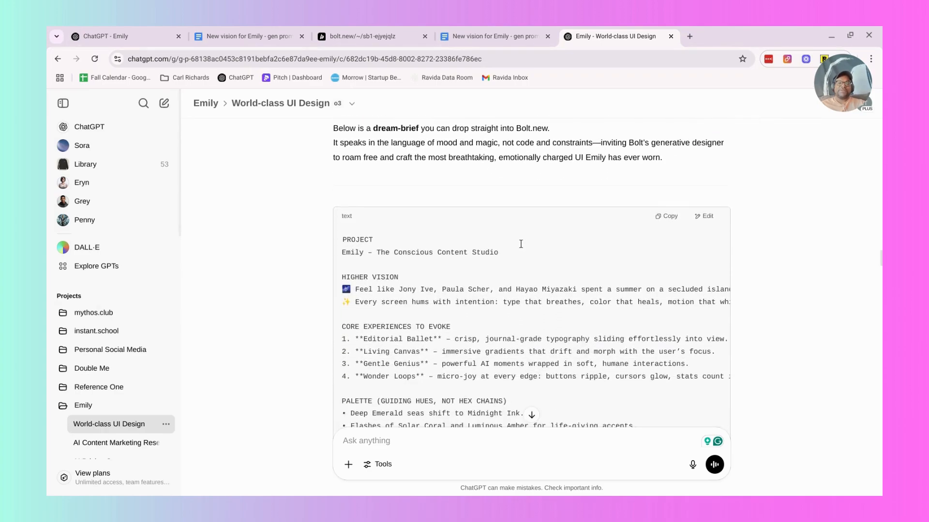
{"action": "scroll", "coordinate": [429, 253], "scroll_direction": "right", "scroll_amount": 3}
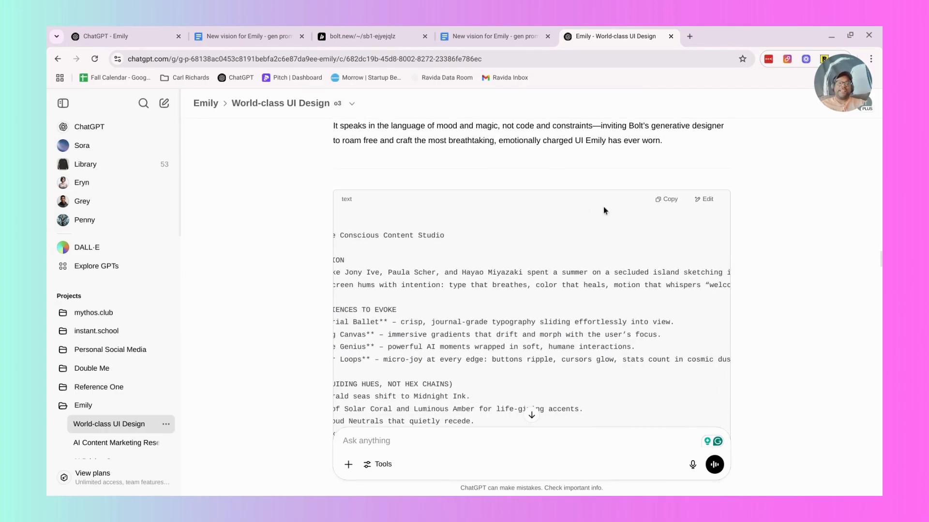
{"action": "left_click", "coordinate": [666, 199]}
{"action": "left_click", "coordinate": [493, 37]}
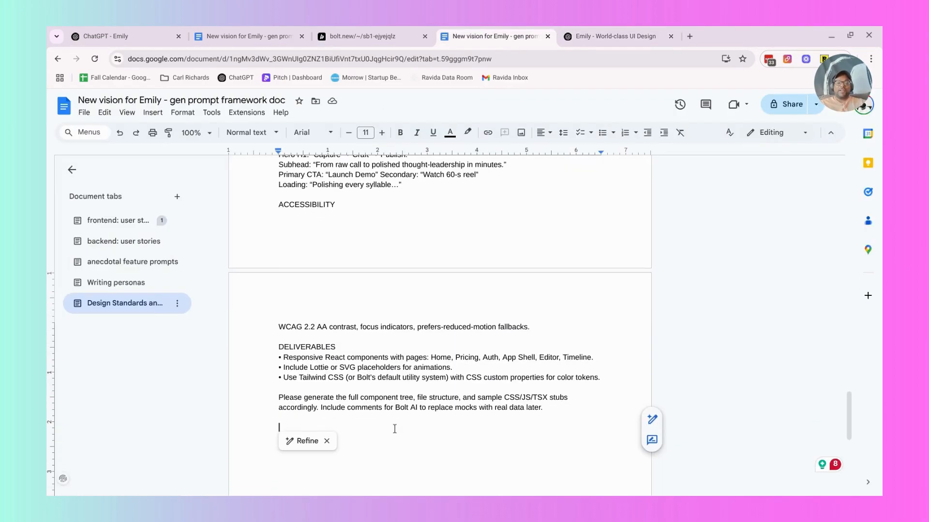
{"action": "key", "text": "ctrl+v"}
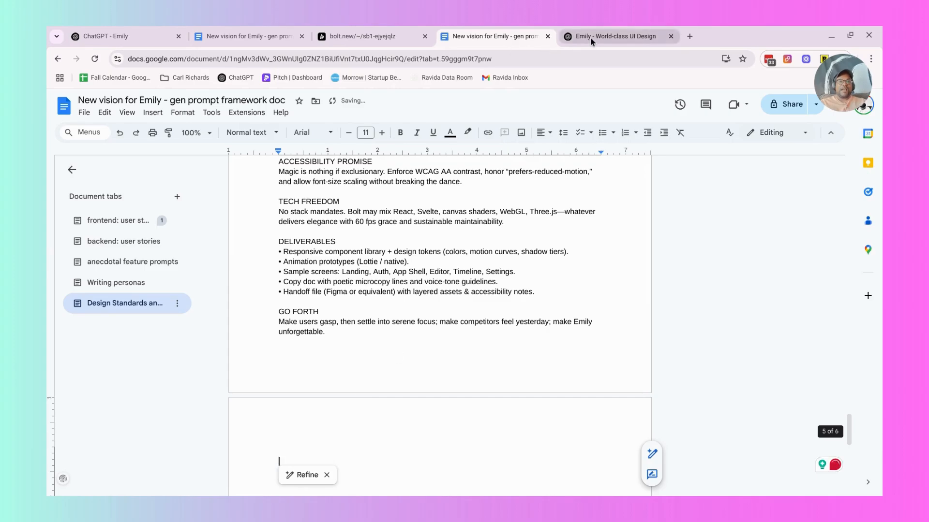
Return to ChatGPT and review the Emily Landing Page Blueprint, including its request, the Meta block and the Prologue Hero section.
{"action": "left_click", "coordinate": [591, 36]}
{"action": "scroll", "coordinate": [431, 333], "scroll_direction": "down", "scroll_amount": 10}
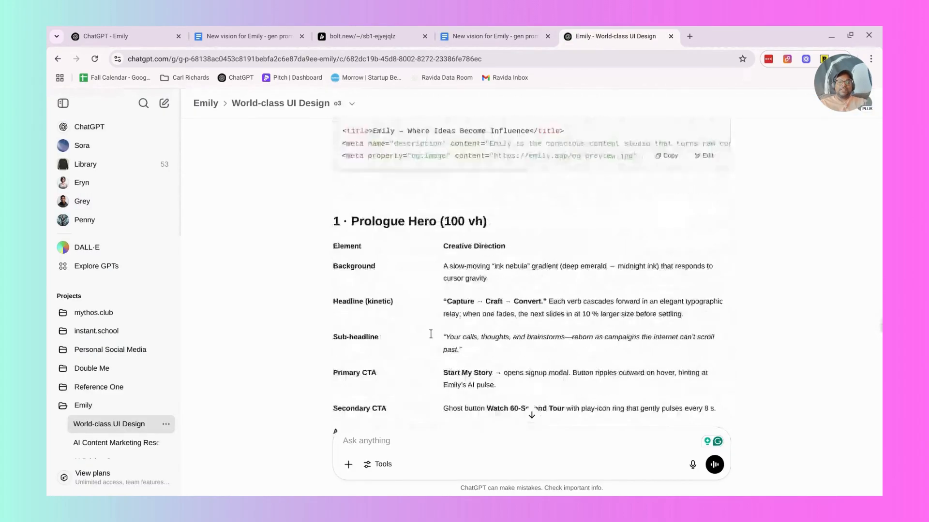
{"action": "scroll", "coordinate": [431, 333], "scroll_direction": "up", "scroll_amount": 5}
{"action": "scroll", "coordinate": [430, 334], "scroll_direction": "down", "scroll_amount": 3}
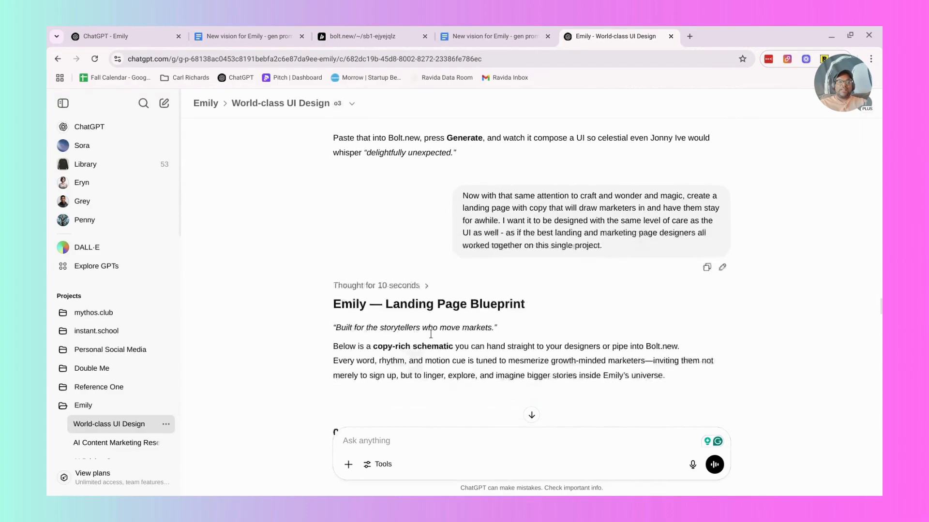
{"action": "scroll", "coordinate": [333, 258], "scroll_direction": "down", "scroll_amount": 2}
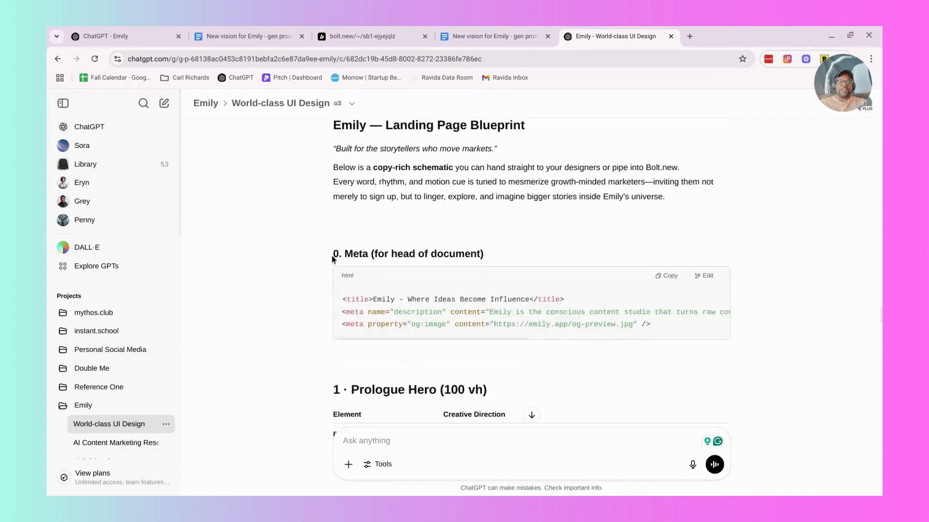
Switch to the Bolt project and sign in to the Emily preview to view its Content Library.
{"action": "left_click", "coordinate": [468, 30]}
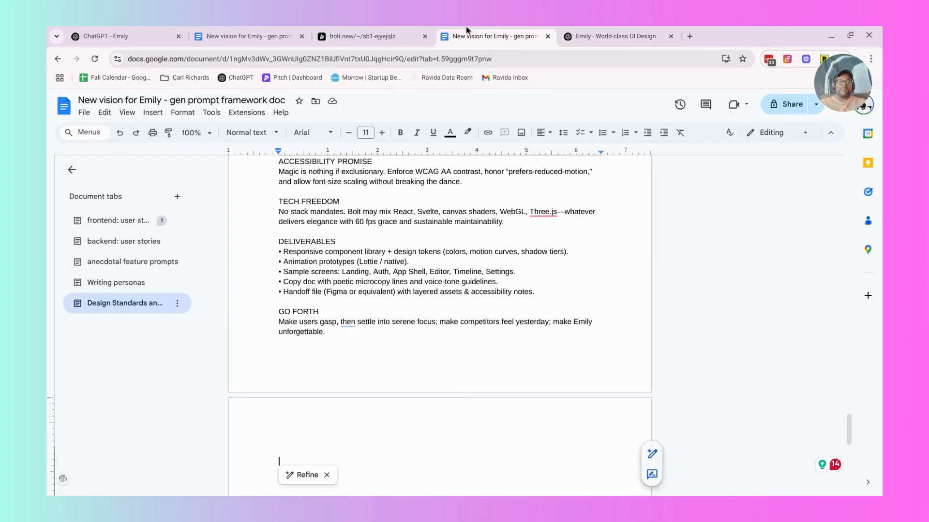
{"action": "left_click", "coordinate": [344, 24]}
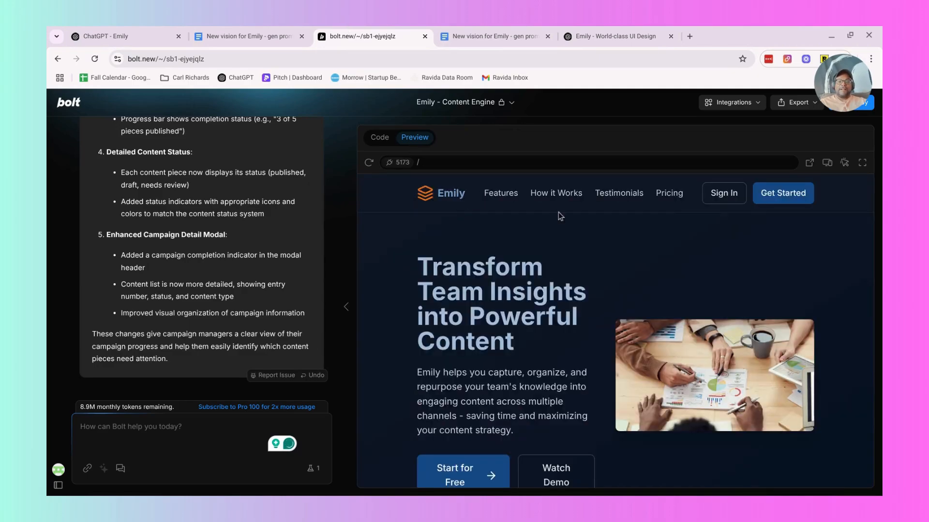
{"action": "left_click", "coordinate": [720, 194]}
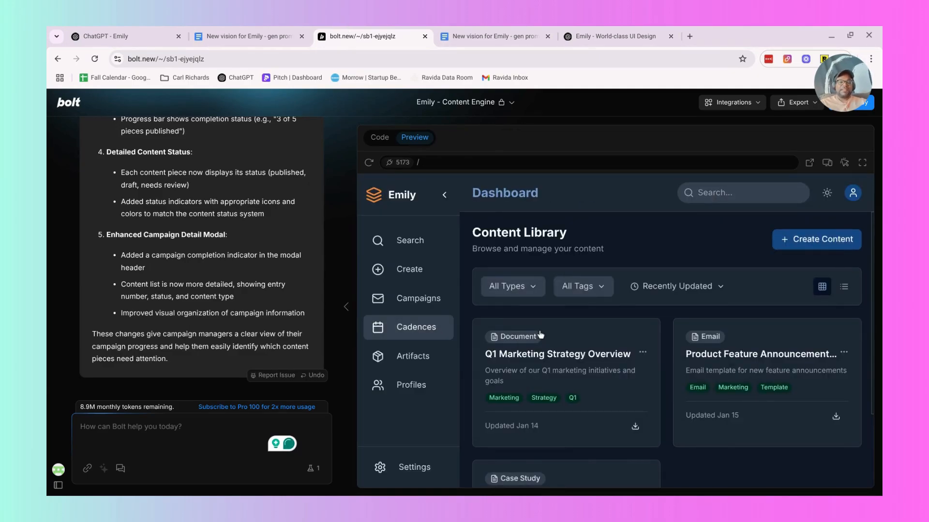
{"action": "scroll", "coordinate": [541, 334], "scroll_direction": "down", "scroll_amount": 1}
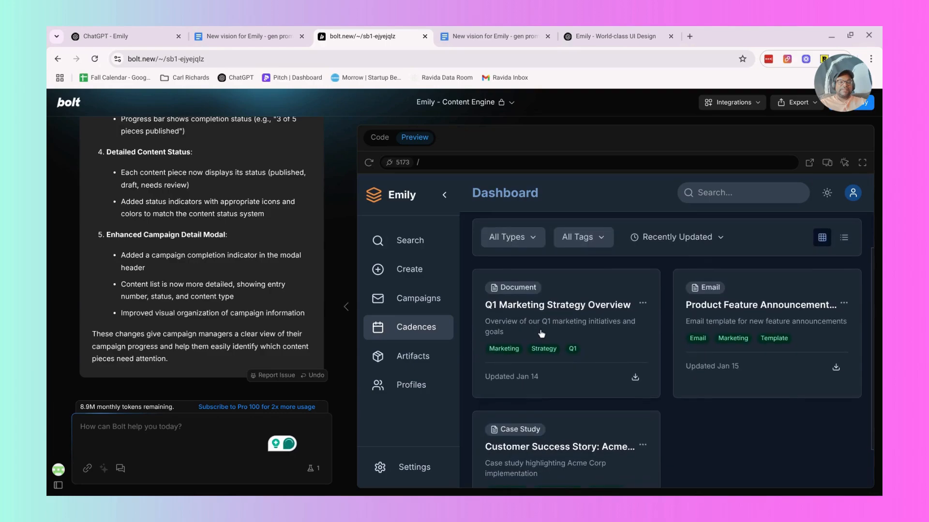
Open the Campaigns page in the preview and inspect the details of the Q1 Product Update Email Series card.
{"action": "left_click", "coordinate": [414, 297]}
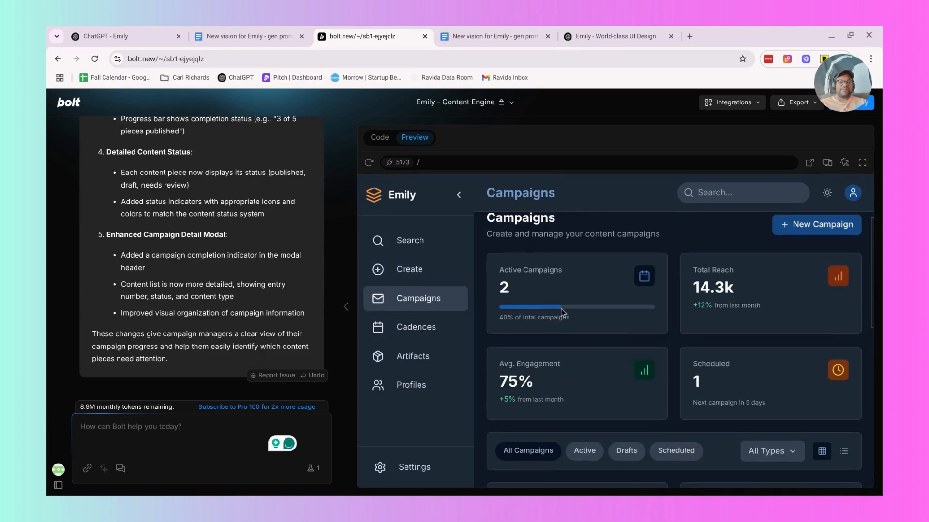
{"action": "scroll", "coordinate": [561, 312], "scroll_direction": "down", "scroll_amount": 2}
{"action": "scroll", "coordinate": [562, 313], "scroll_direction": "down", "scroll_amount": 4}
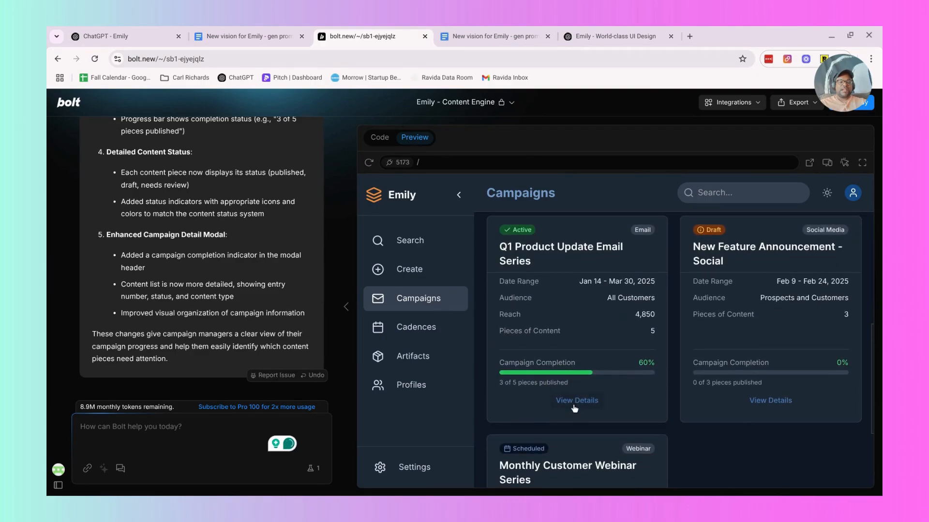
{"action": "left_click", "coordinate": [575, 401]}
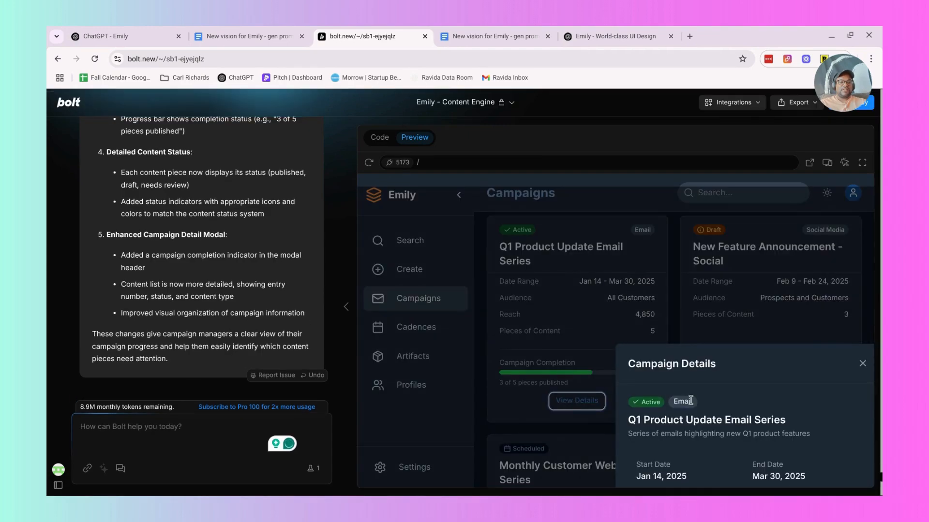
{"action": "left_click", "coordinate": [862, 364]}
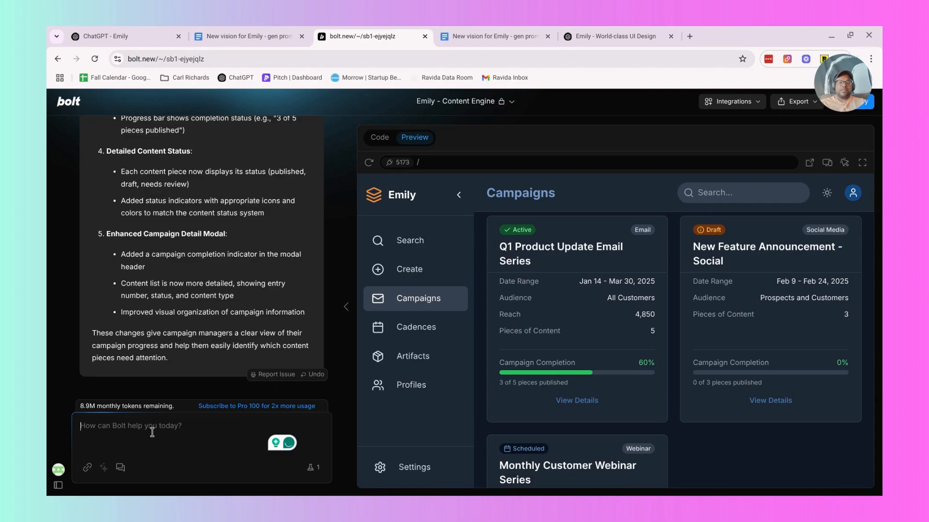
Write a Bolt prompt asking for a full-screen modal showing the correct details when a user clicks on view details in a campaign card.
{"action": "type", "text": "When a user"}
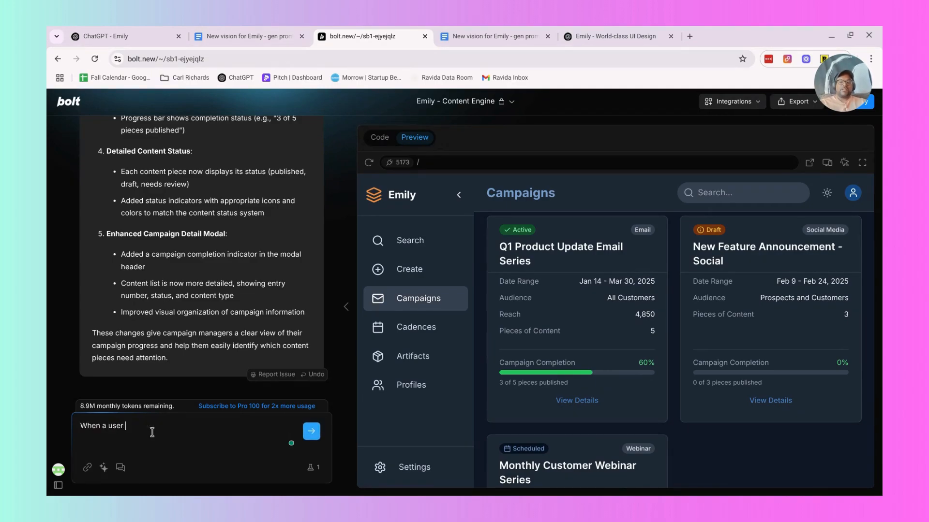
{"action": "type", "text": " clicks on the view d"}
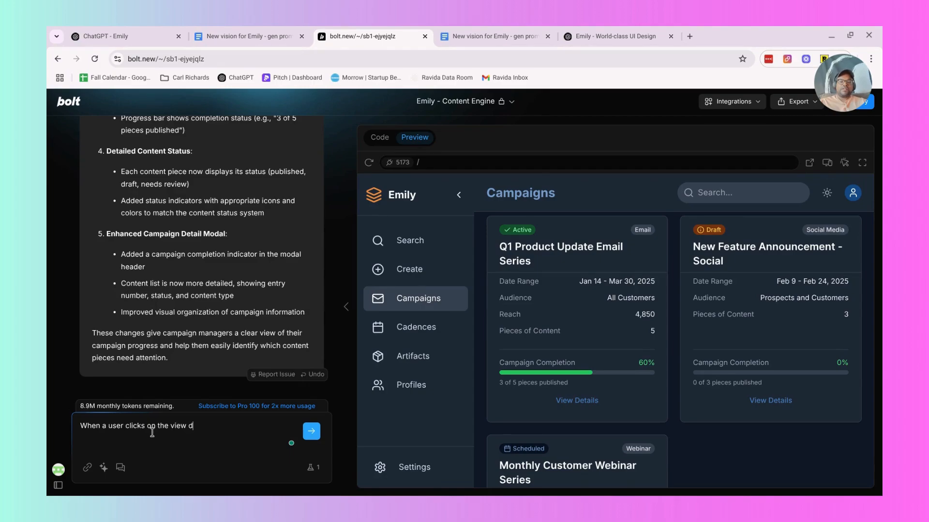
{"action": "type", "text": "etails in a campaign card"}
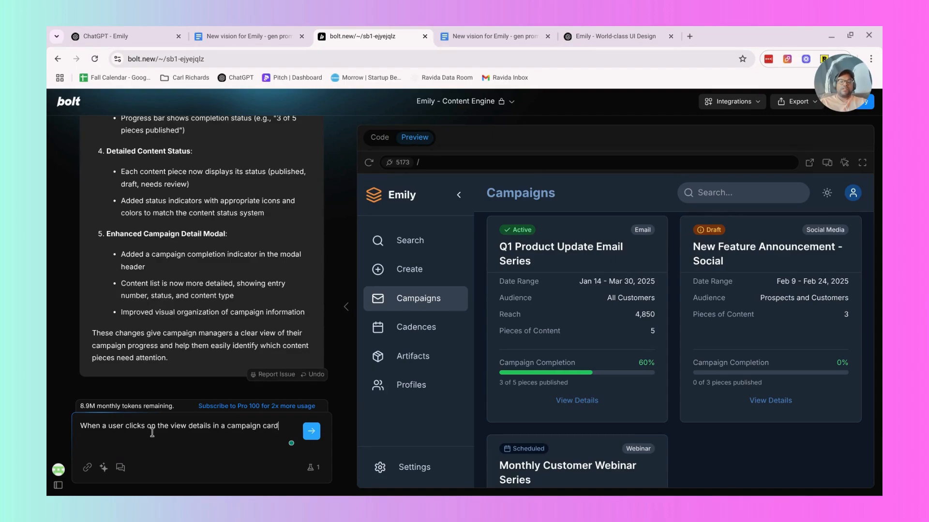
{"action": "type", "text": ". A modal will open up in a full"}
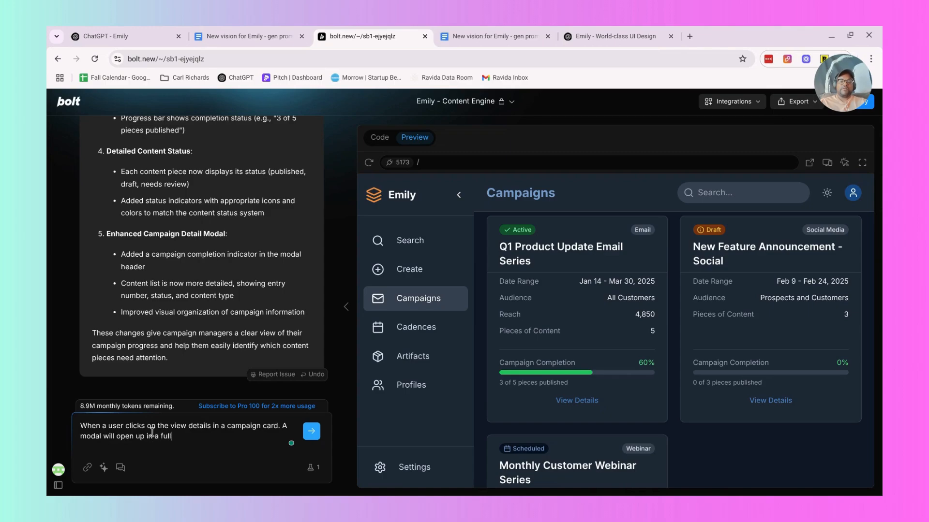
{"action": "type", "text": "en capacity"}
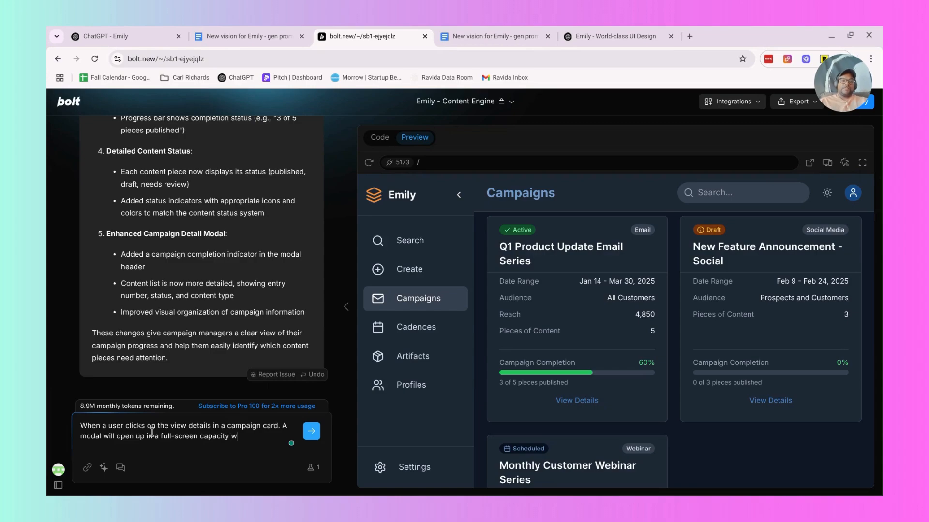
{"action": "type", "text": " to show the c"}
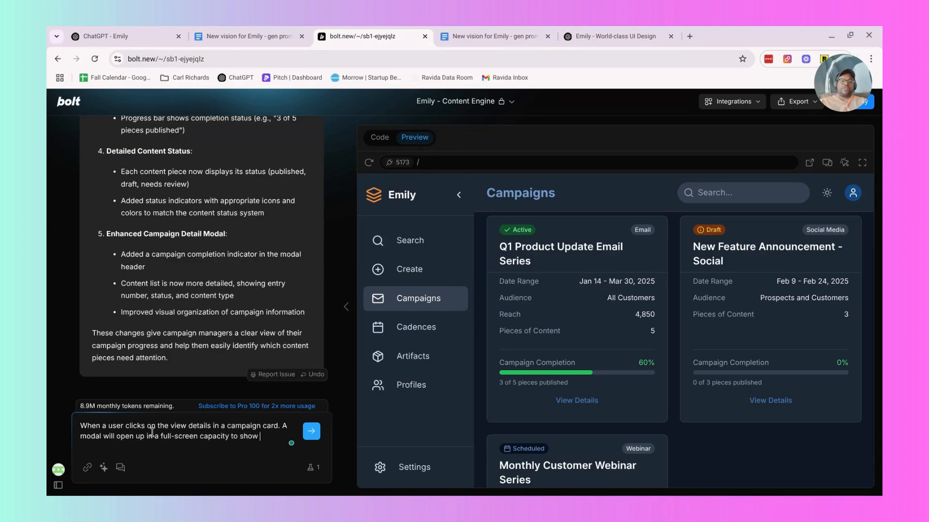
{"action": "type", "text": "orrect details. When"}
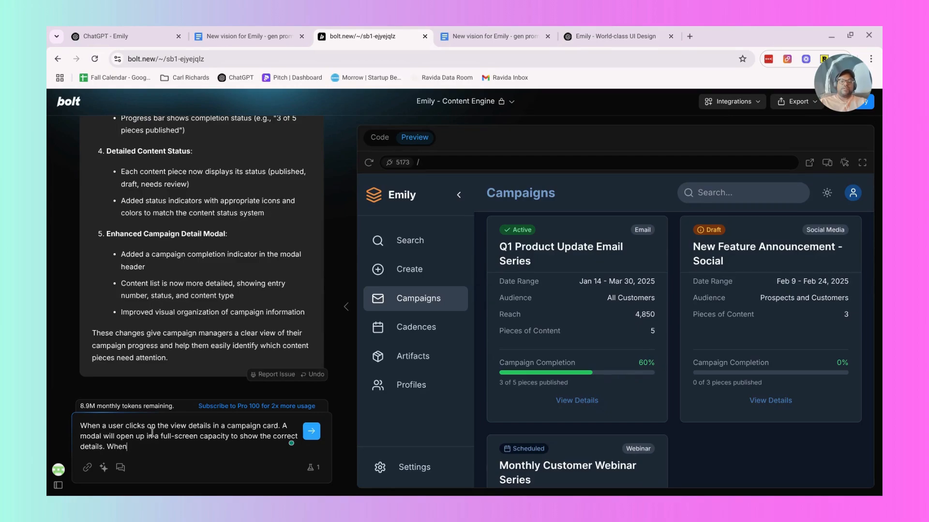
{"action": "type", "text": " a the user cl"}
Add to the prompt that clicking outside of the modal will close it with a beautiful animation, and submit it to Bolt.
{"action": "key", "text": "BackSpace"}
{"action": "key", "text": "BackSpace"}
{"action": "type", "text": "ide of the modal, th"}
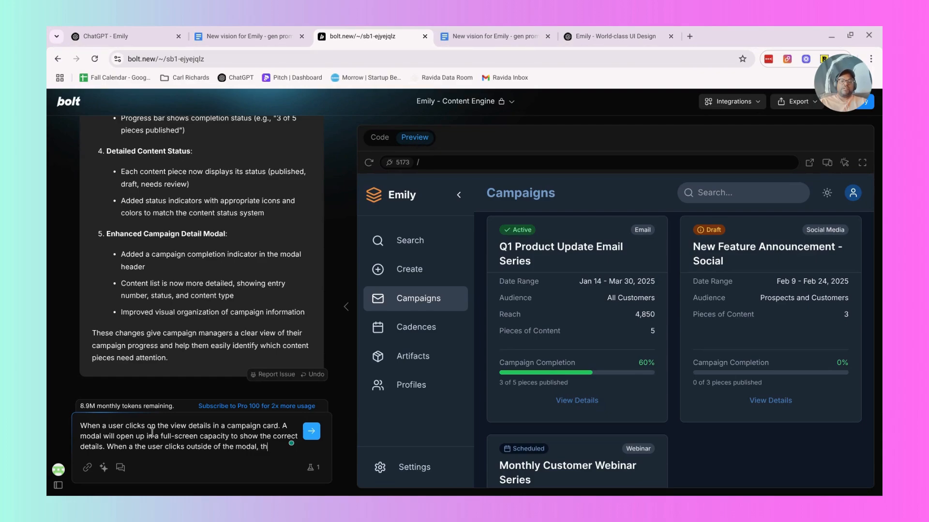
{"action": "type", "text": "en the modal "}
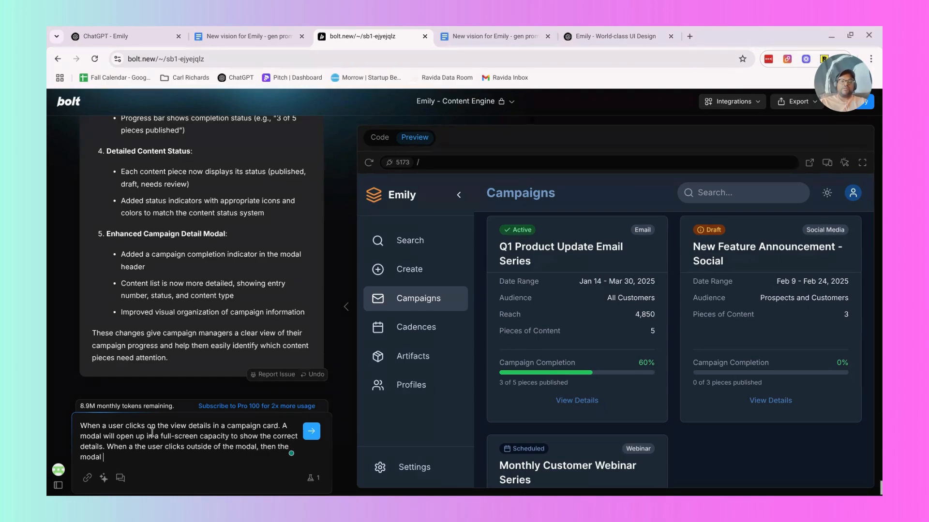
{"action": "type", "text": "will close."}
{"action": "key", "text": "BackSpace"}
{"action": "key", "text": "BackSpace"}
{"action": "key", "text": "BackSpace"}
{"action": "key", "text": "BackSpace"}
{"action": "type", "text": "close with a beautiful animation."}
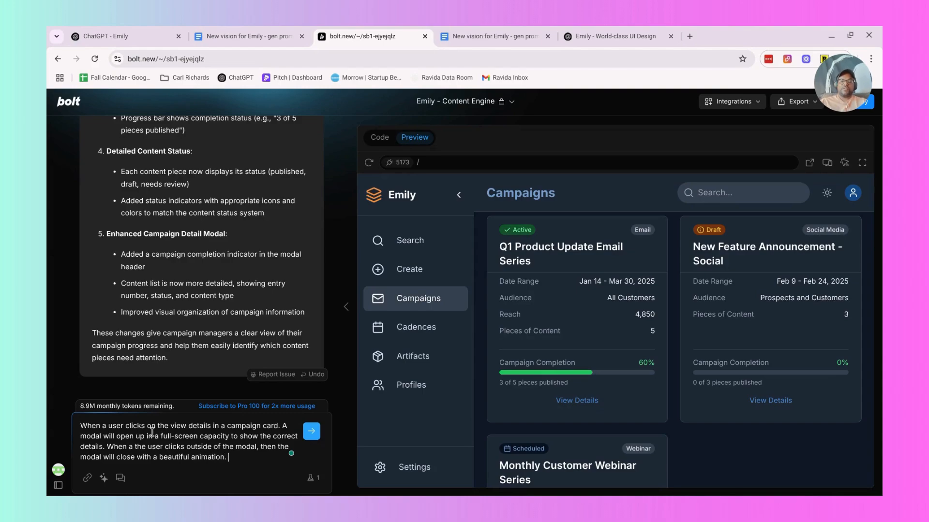
{"action": "key", "text": "Return"}
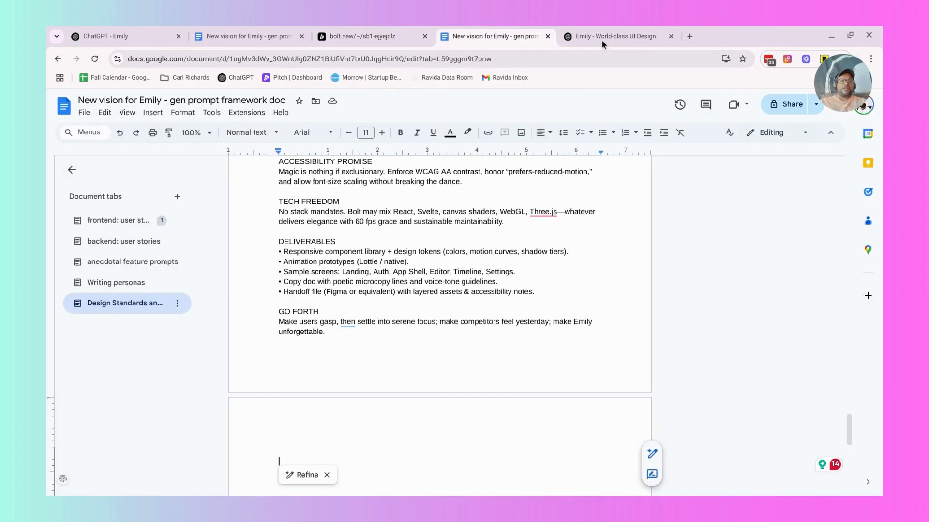
Recheck the Q1 Product Update Email Series campaign details in the Bolt preview, then return to the Google Docs design standards.
{"action": "left_click", "coordinate": [498, 36]}
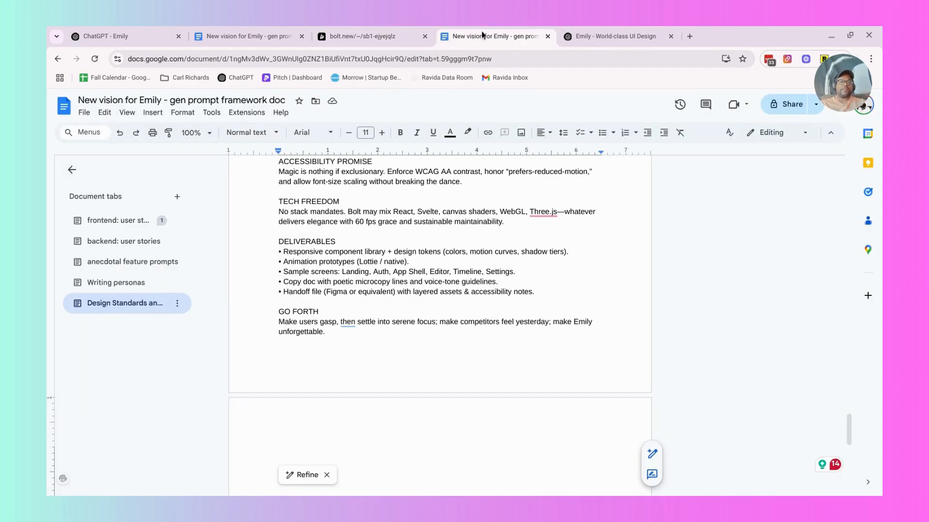
{"action": "left_click", "coordinate": [406, 38]}
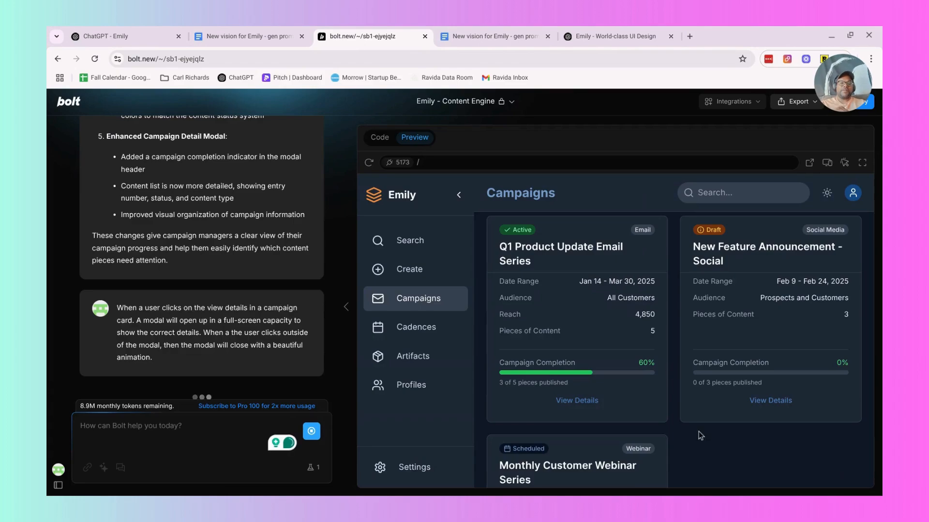
{"action": "left_click", "coordinate": [584, 401]}
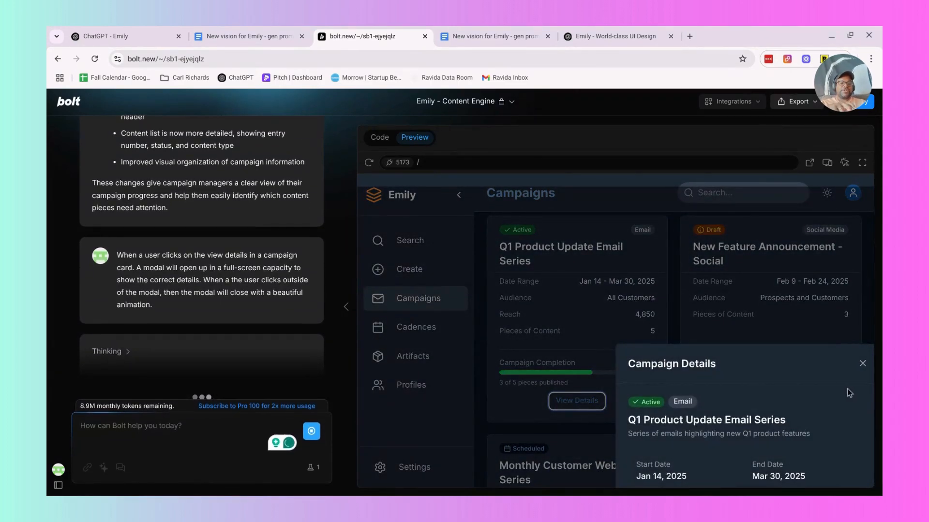
{"action": "left_click", "coordinate": [863, 366]}
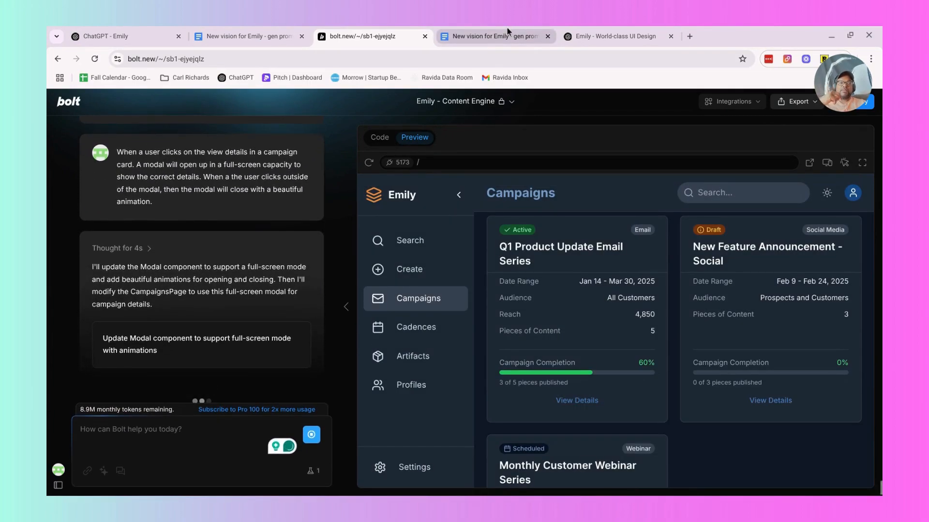
{"action": "left_click", "coordinate": [507, 34]}
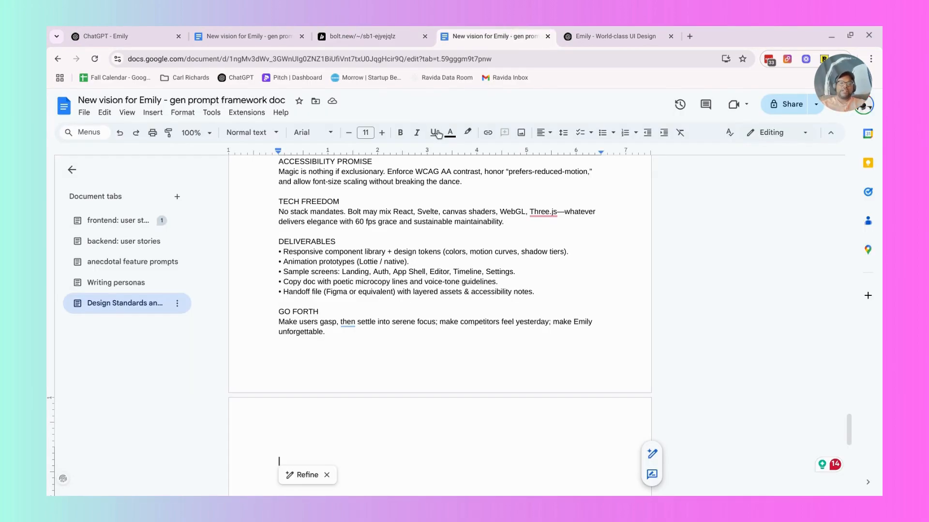
Delete the Behance link from the Accent colors row of the design standards table at the start of the document.
{"action": "left_click", "coordinate": [646, 33]}
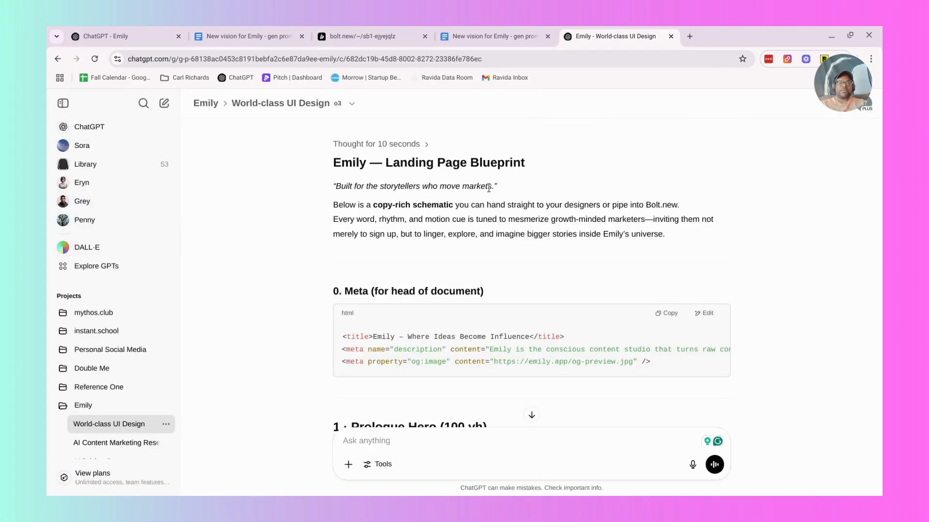
{"action": "left_click", "coordinate": [503, 37]}
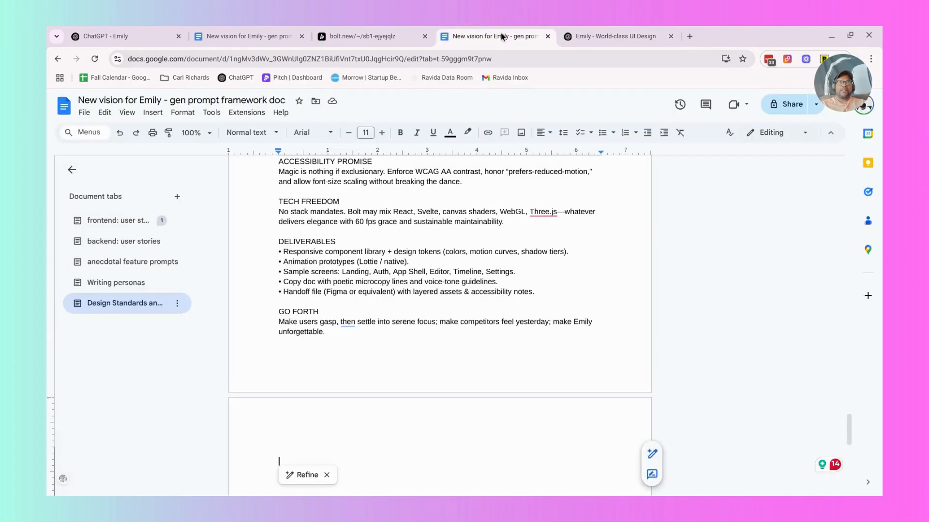
{"action": "scroll", "coordinate": [448, 182], "scroll_direction": "up", "scroll_amount": 15}
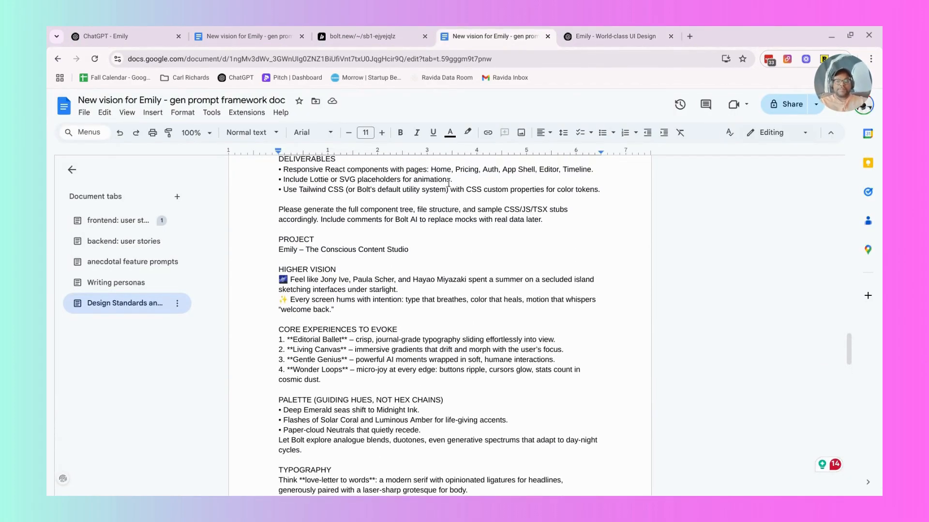
{"action": "scroll", "coordinate": [415, 329], "scroll_direction": "up", "scroll_amount": 20}
{"action": "scroll", "coordinate": [415, 329], "scroll_direction": "up", "scroll_amount": 6}
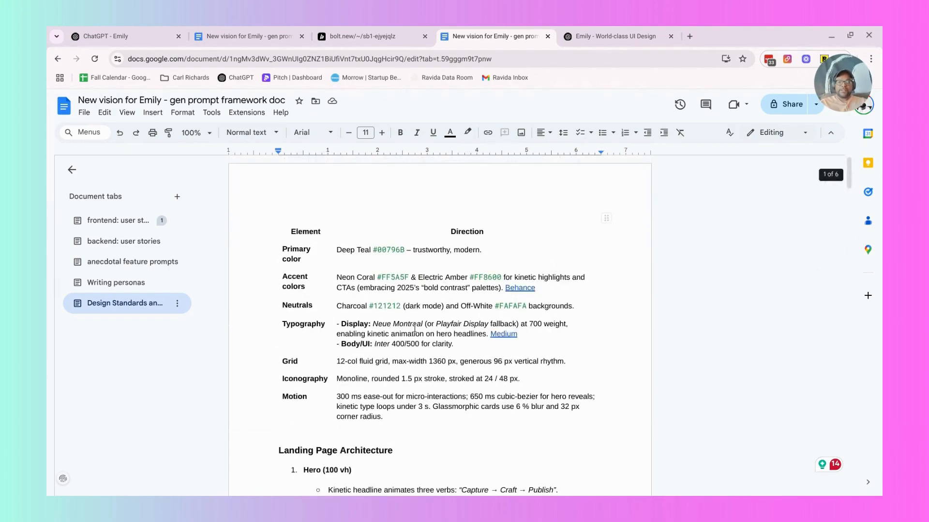
{"action": "scroll", "coordinate": [392, 286], "scroll_direction": "down", "scroll_amount": 1}
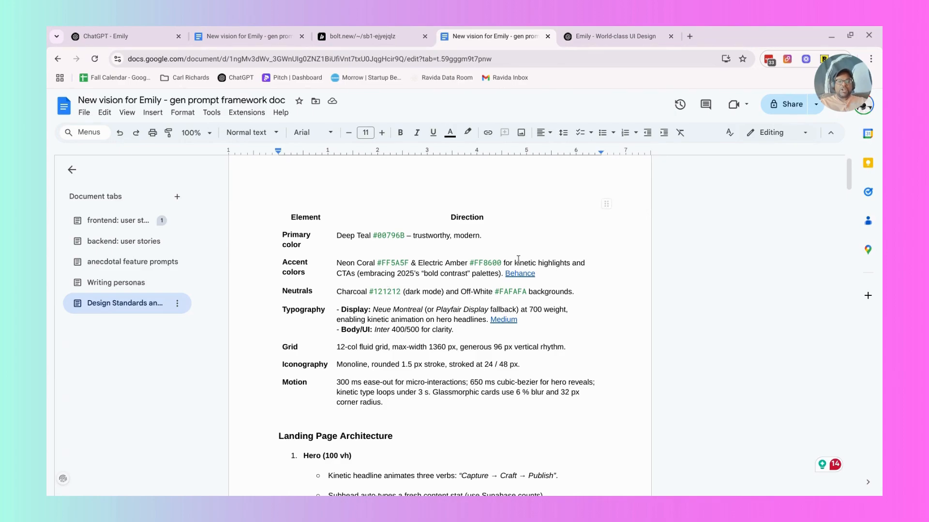
{"action": "left_click", "coordinate": [540, 277]}
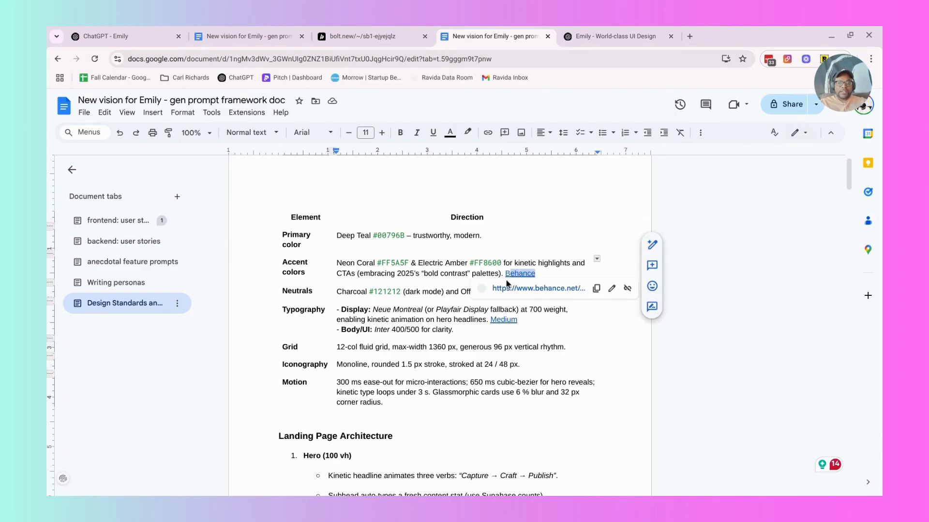
{"action": "key", "text": "BackSpace"}
{"action": "key", "text": "BackSpace"}
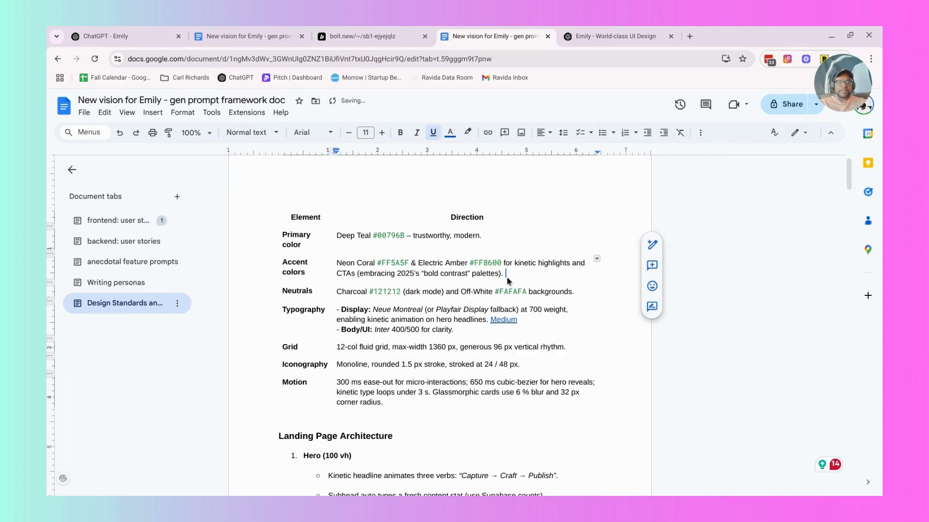
Delete the Medium link from the Typography row of the design standards table.
{"action": "scroll", "coordinate": [505, 278], "scroll_direction": "down", "scroll_amount": 1}
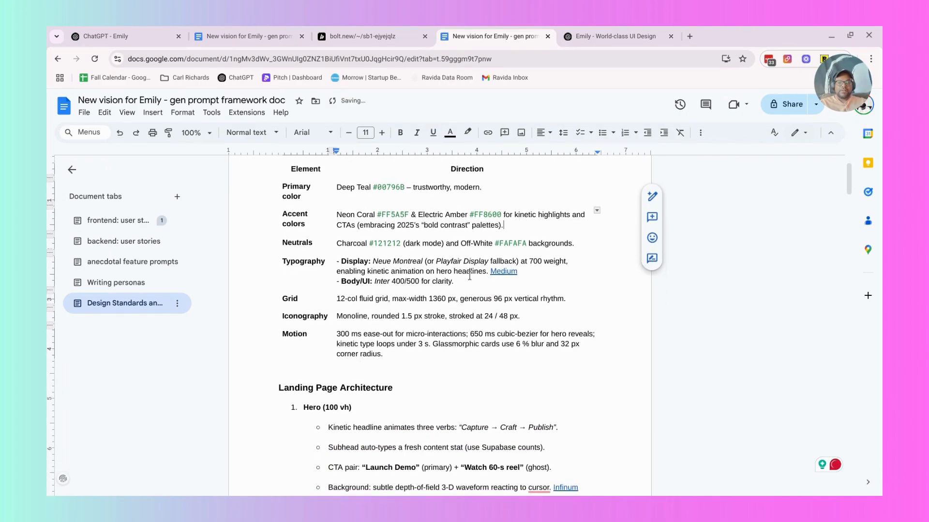
{"action": "double_click", "coordinate": [492, 271]}
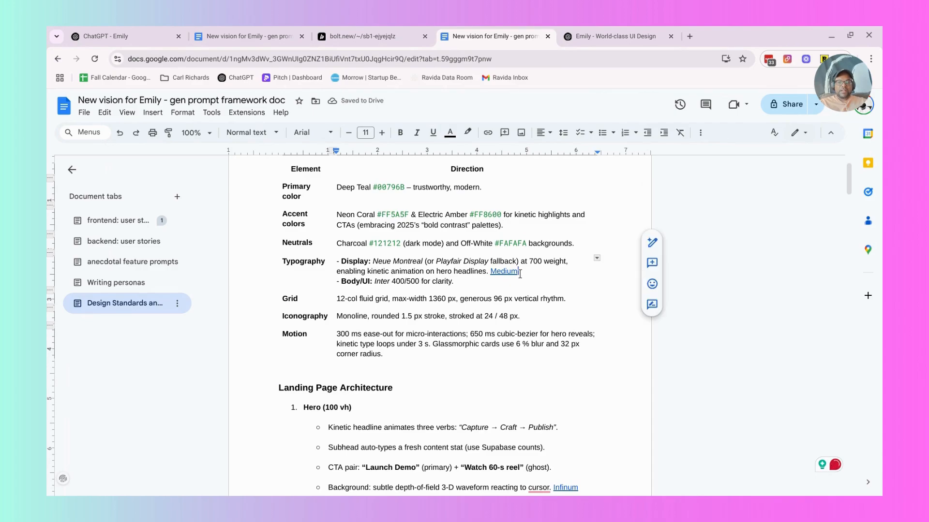
{"action": "key", "text": "BackSpace"}
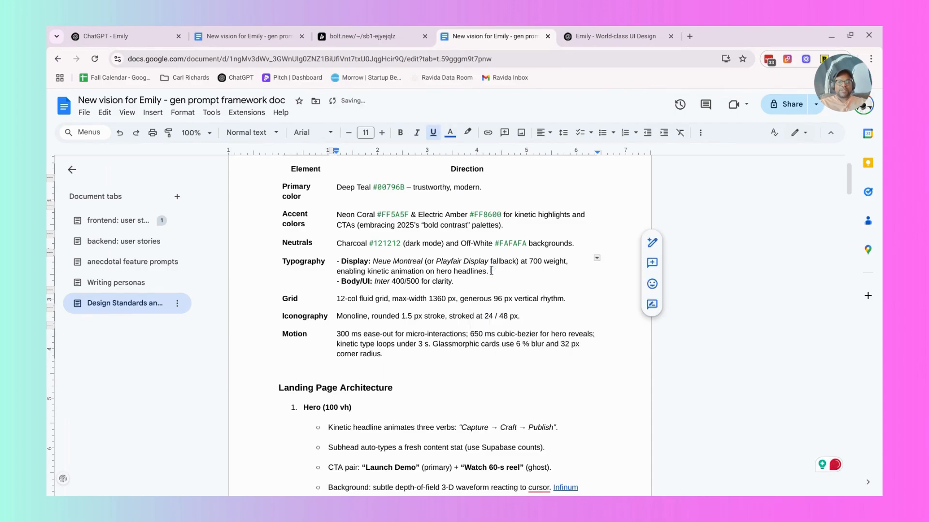
Review the Grid, Iconography and Motion rows of the design standards table, including the cubic-bezier timing for hero reveals.
{"action": "scroll", "coordinate": [478, 266], "scroll_direction": "down", "scroll_amount": 1}
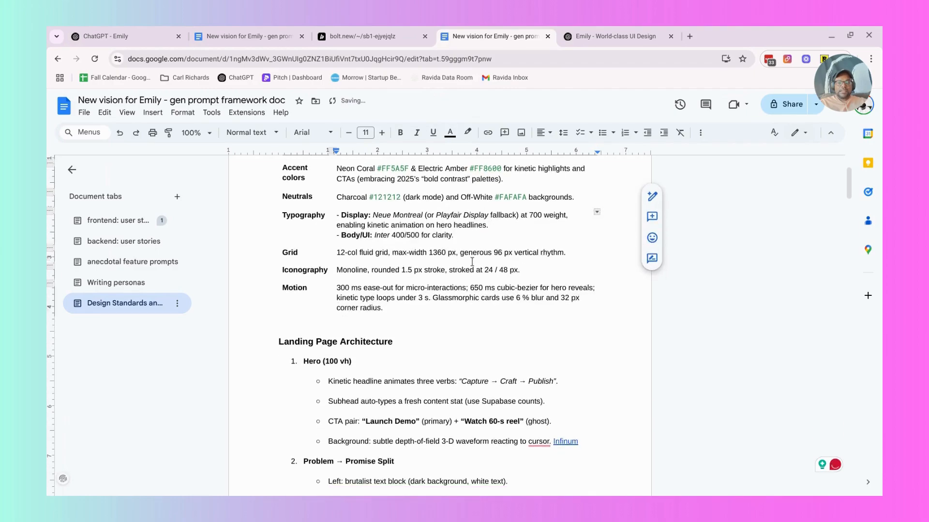
{"action": "scroll", "coordinate": [472, 262], "scroll_direction": "down", "scroll_amount": 1}
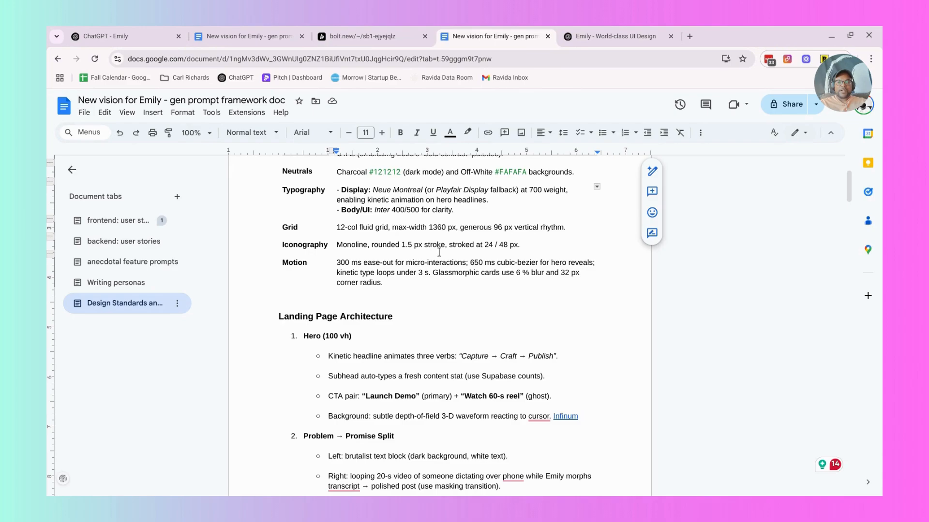
{"action": "scroll", "coordinate": [438, 250], "scroll_direction": "down", "scroll_amount": 1}
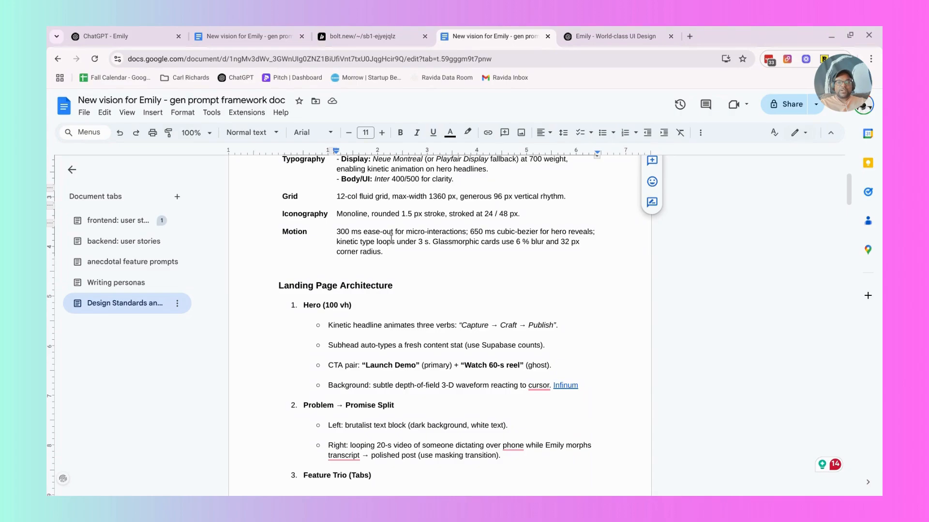
{"action": "left_click_drag", "start_coordinate": [470, 233], "coordinate": [484, 234]}
{"action": "left_click", "coordinate": [484, 233]}
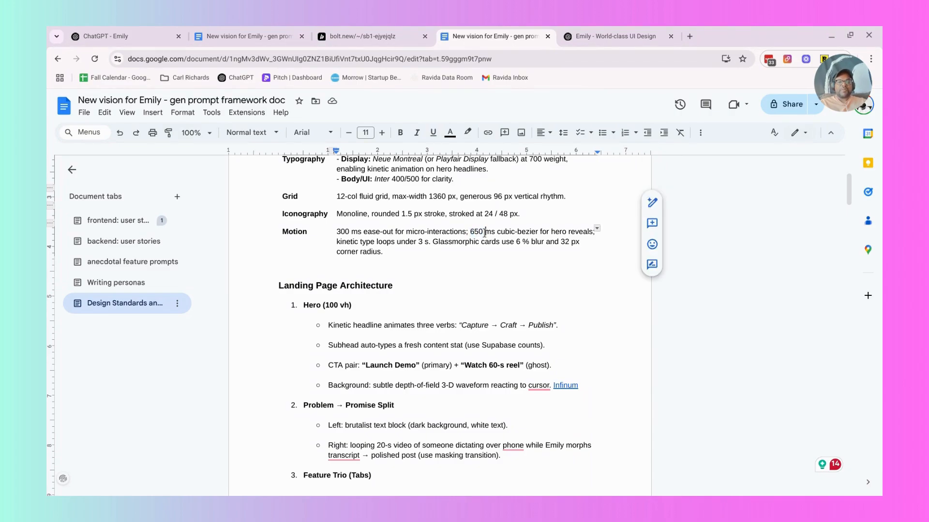
{"action": "triple_click", "coordinate": [532, 234]}
{"action": "left_click", "coordinate": [532, 233]}
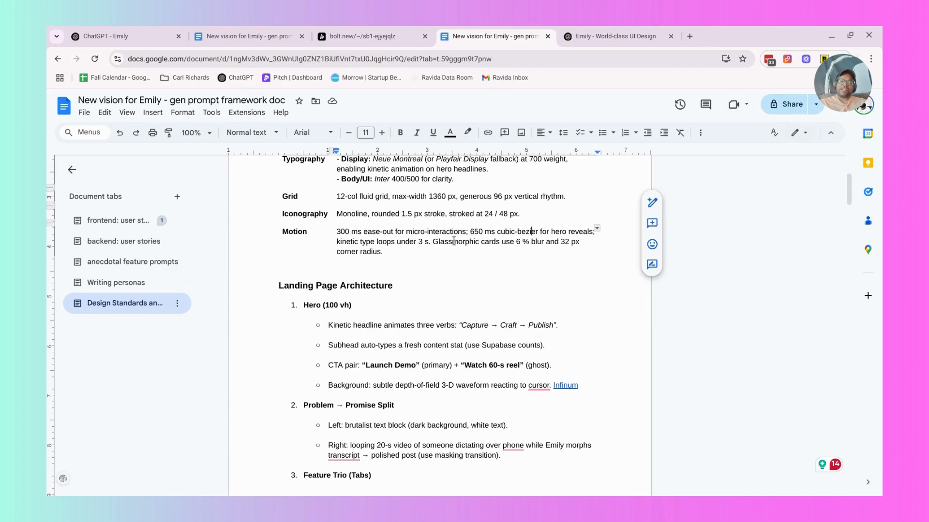
Read through the Landing Page Architecture section from Hero to the Feature Trio tabs and their mini-lottie demo.
{"action": "scroll", "coordinate": [454, 240], "scroll_direction": "down", "scroll_amount": 2}
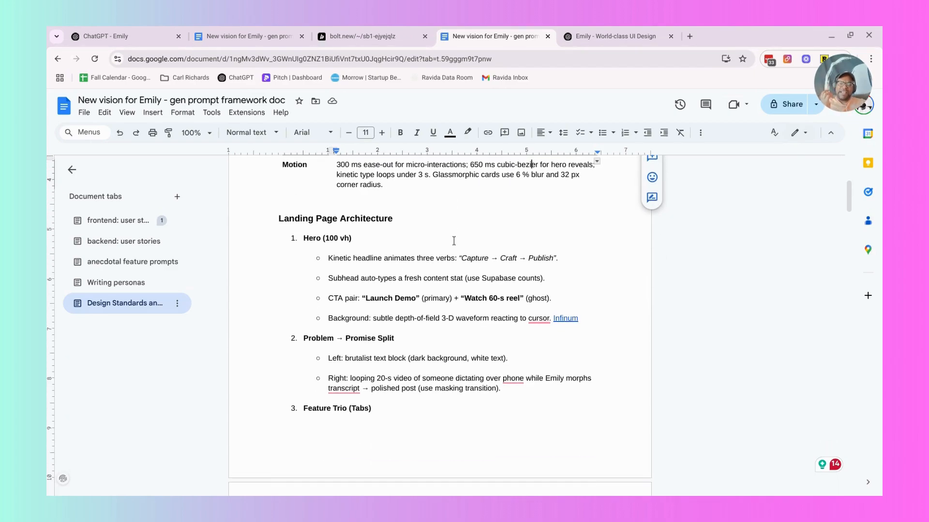
{"action": "scroll", "coordinate": [454, 241], "scroll_direction": "down", "scroll_amount": 1}
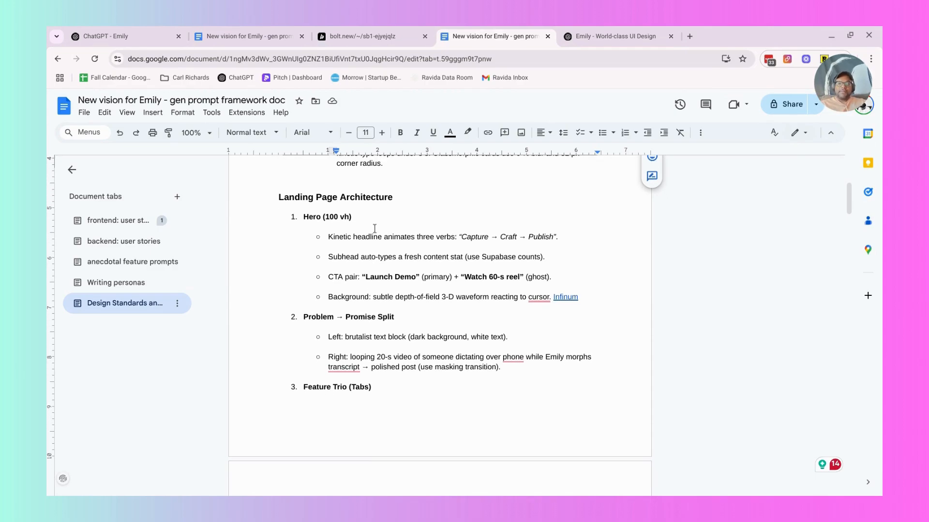
{"action": "scroll", "coordinate": [375, 228], "scroll_direction": "down", "scroll_amount": 1}
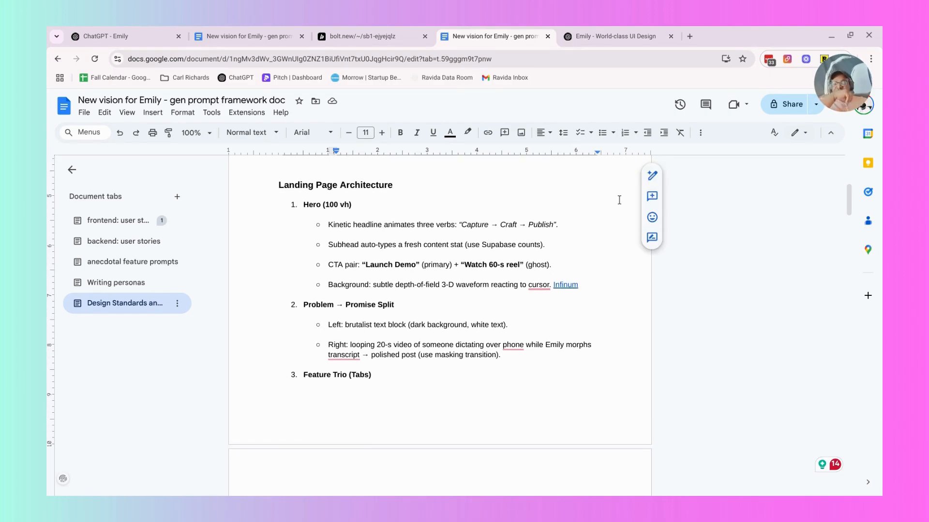
{"action": "scroll", "coordinate": [619, 199], "scroll_direction": "down", "scroll_amount": 1}
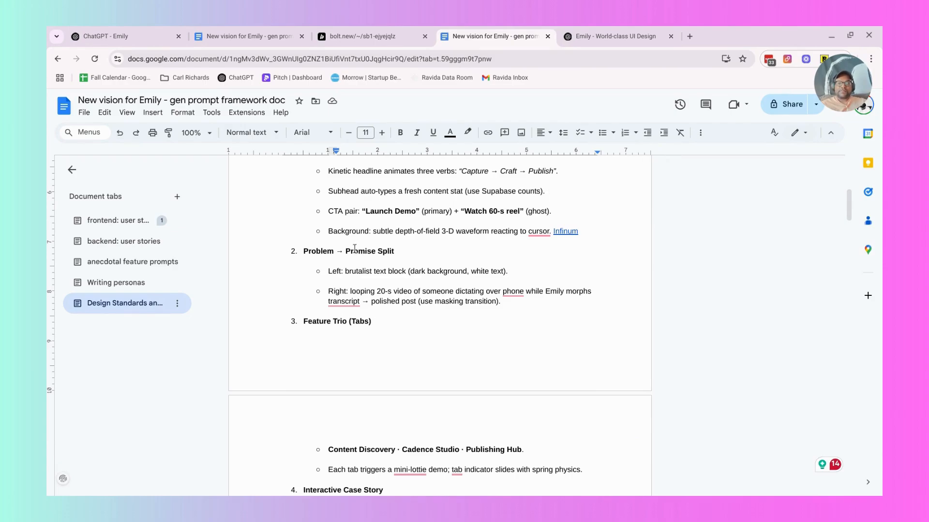
{"action": "scroll", "coordinate": [354, 249], "scroll_direction": "down", "scroll_amount": 3}
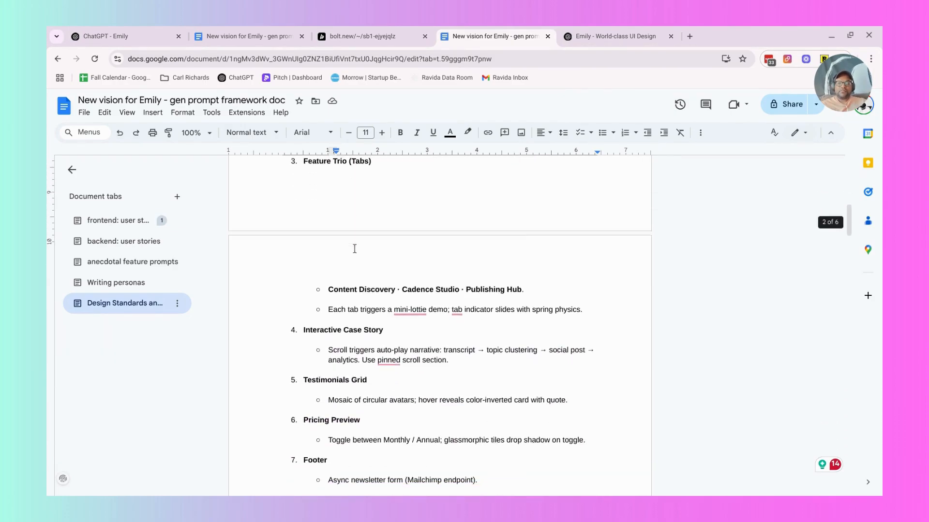
{"action": "scroll", "coordinate": [354, 249], "scroll_direction": "down", "scroll_amount": 1}
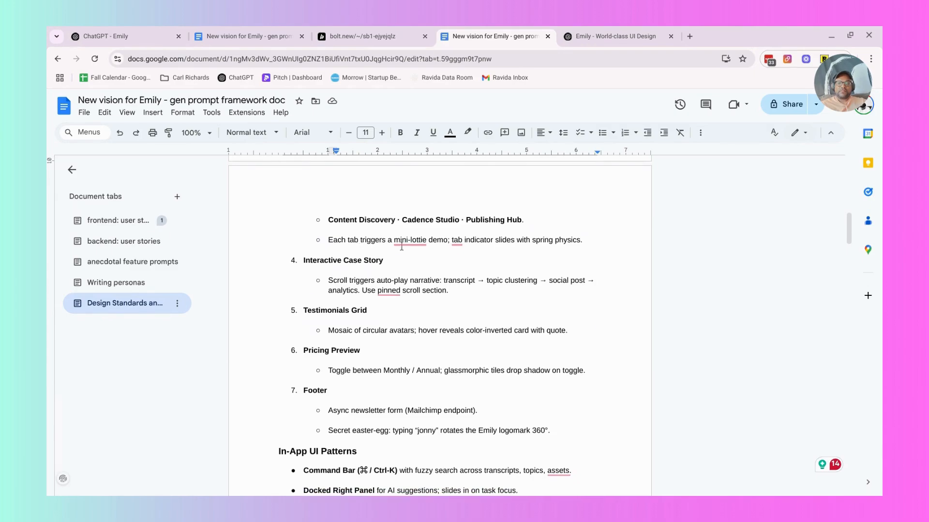
{"action": "left_click", "coordinate": [419, 244]}
{"action": "left_click", "coordinate": [434, 239]}
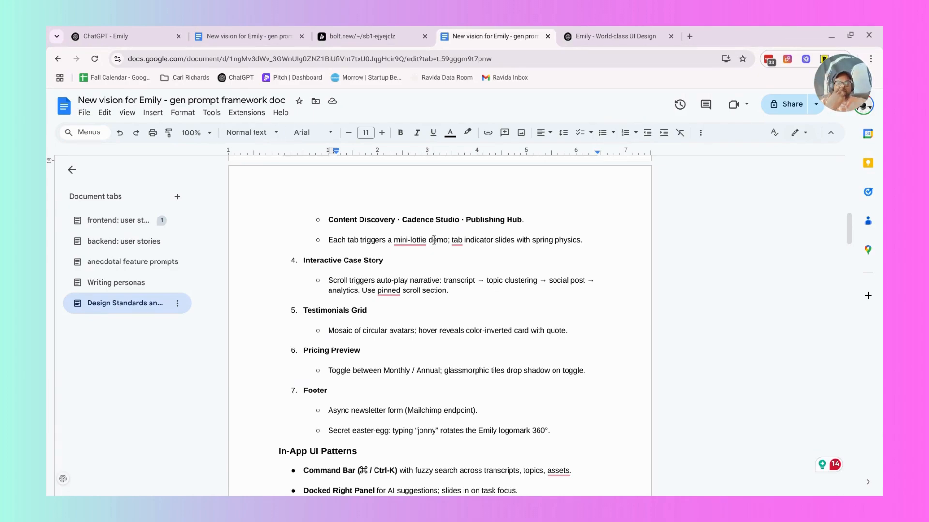
Delete the Testimonials Grid item and its circular-avatar mosaic bullet from the Landing Page Architecture list.
{"action": "scroll", "coordinate": [434, 240], "scroll_direction": "down", "scroll_amount": 1}
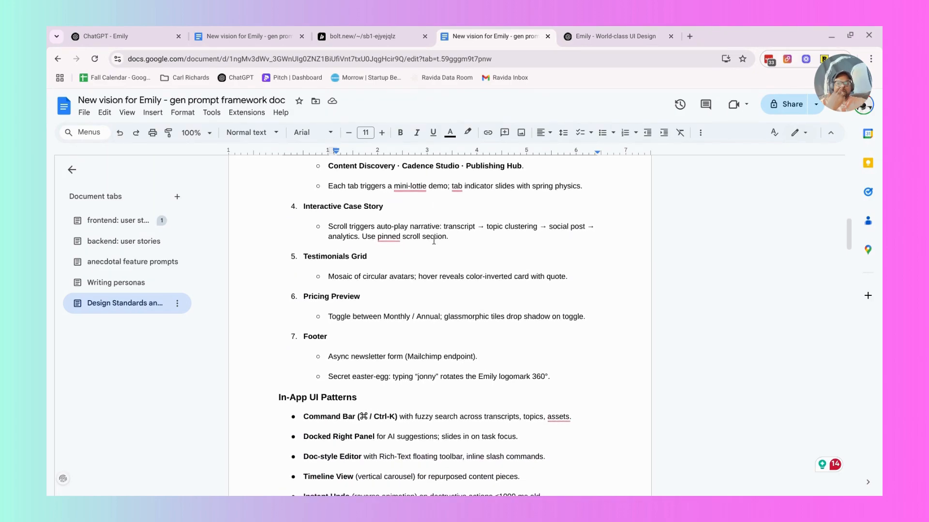
{"action": "scroll", "coordinate": [434, 239], "scroll_direction": "down", "scroll_amount": 1}
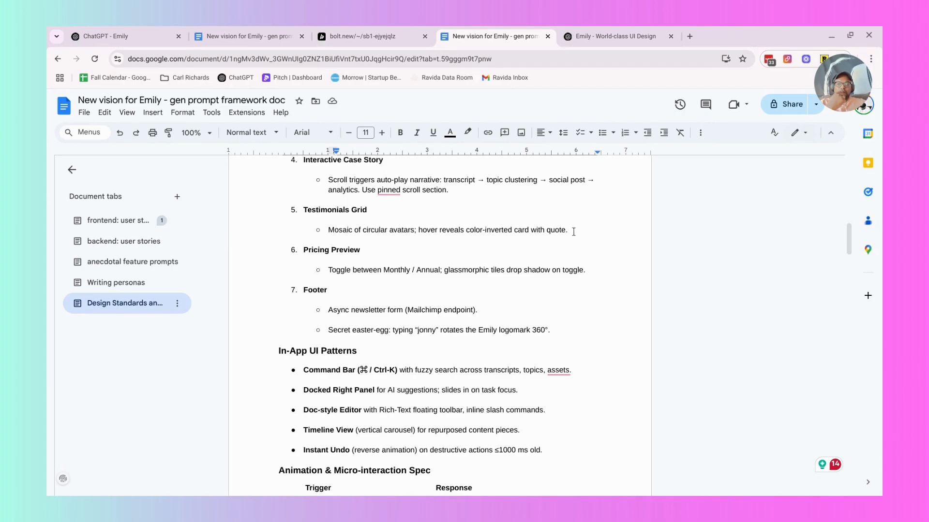
{"action": "left_click_drag", "start_coordinate": [575, 234], "coordinate": [300, 215]}
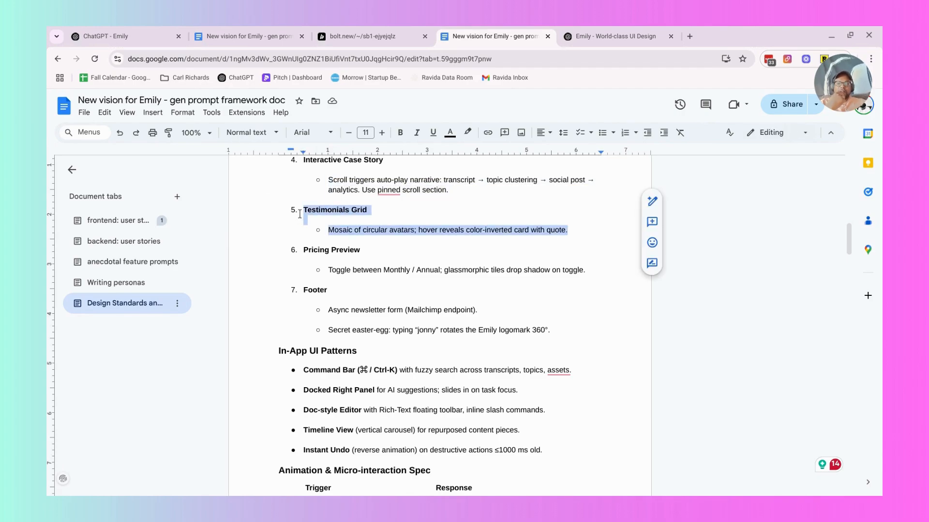
{"action": "key", "text": "BackSpace"}
{"action": "key", "text": "BackSpace"}
{"action": "key", "text": "BackSpace"}
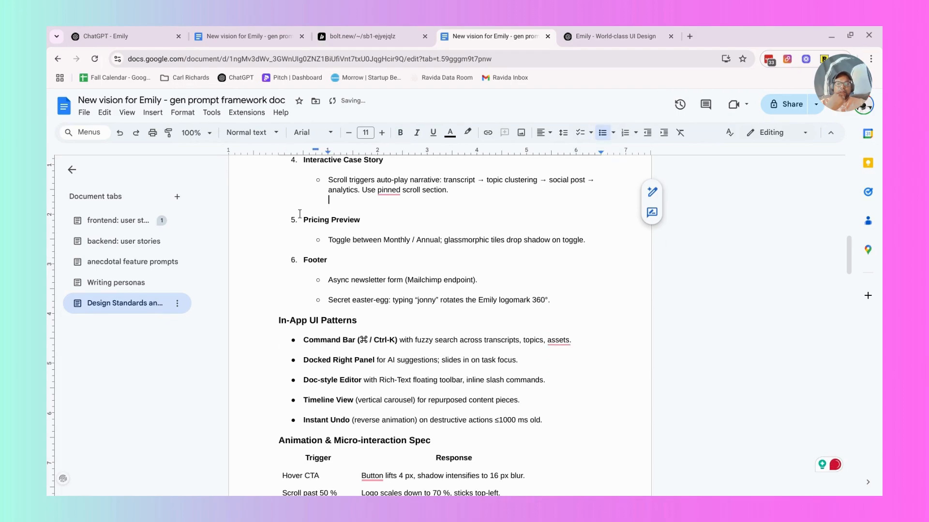
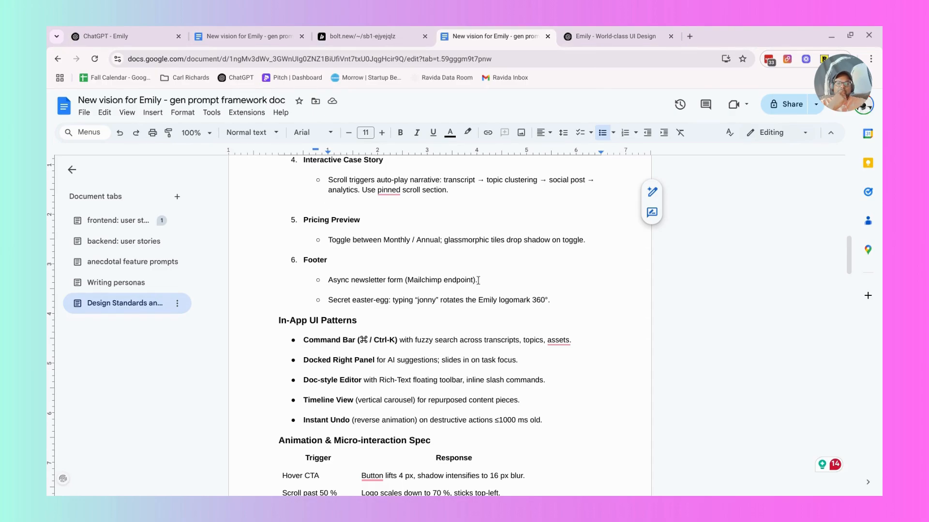
Remove the "(Mailchimp endpoint)." text from the async newsletter form bullet under Footer.
{"action": "left_click_drag", "start_coordinate": [479, 280], "coordinate": [405, 276]}
{"action": "key", "text": "BackSpace"}
{"action": "key", "text": "BackSpace"}
{"action": "key", "text": "BackSpace"}
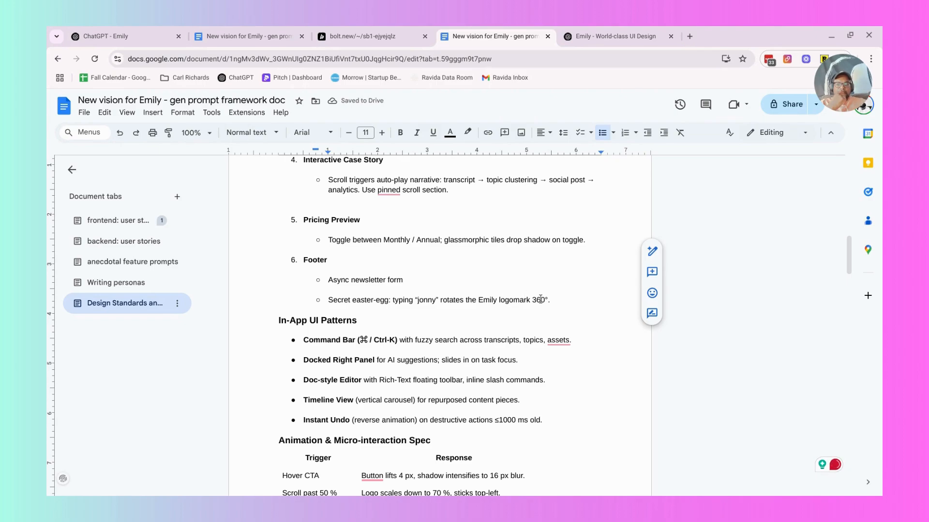
Delete the secret easter-egg bullet about the rotating Emily logomark from the Footer item.
{"action": "left_click", "coordinate": [360, 298]}
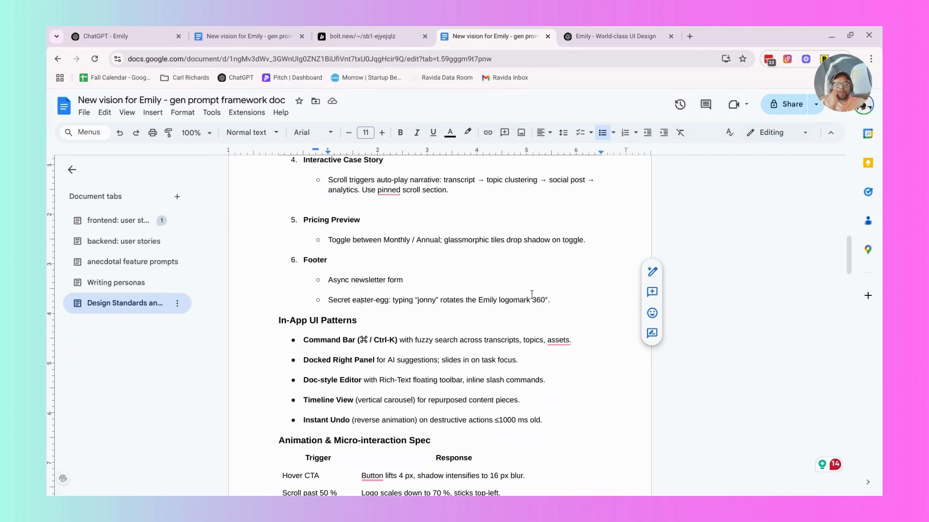
{"action": "scroll", "coordinate": [532, 294], "scroll_direction": "down", "scroll_amount": 2}
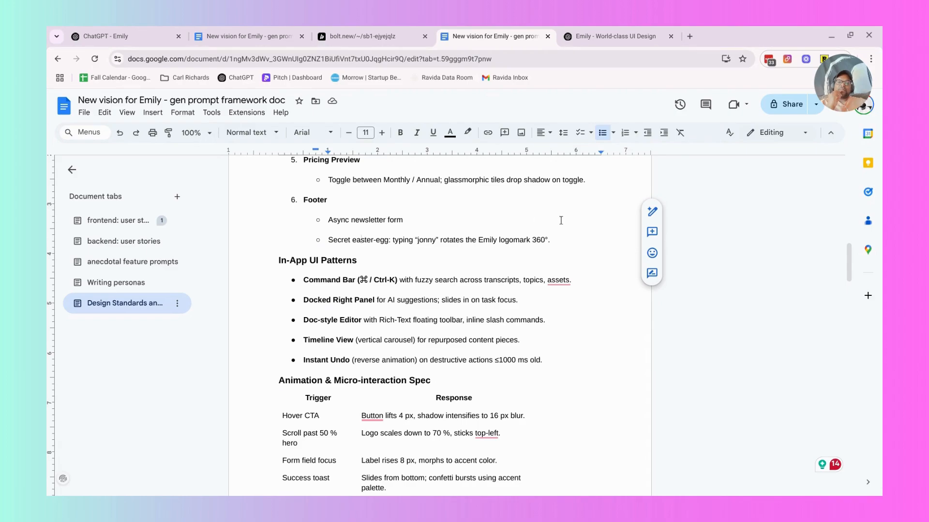
{"action": "left_click_drag", "start_coordinate": [551, 240], "coordinate": [328, 235]}
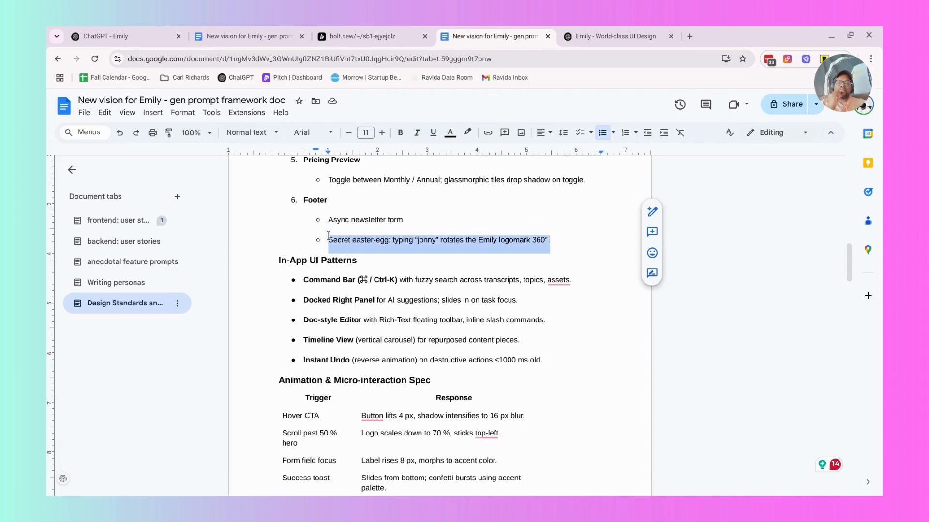
{"action": "key", "text": "BackSpace"}
{"action": "key", "text": "BackSpace"}
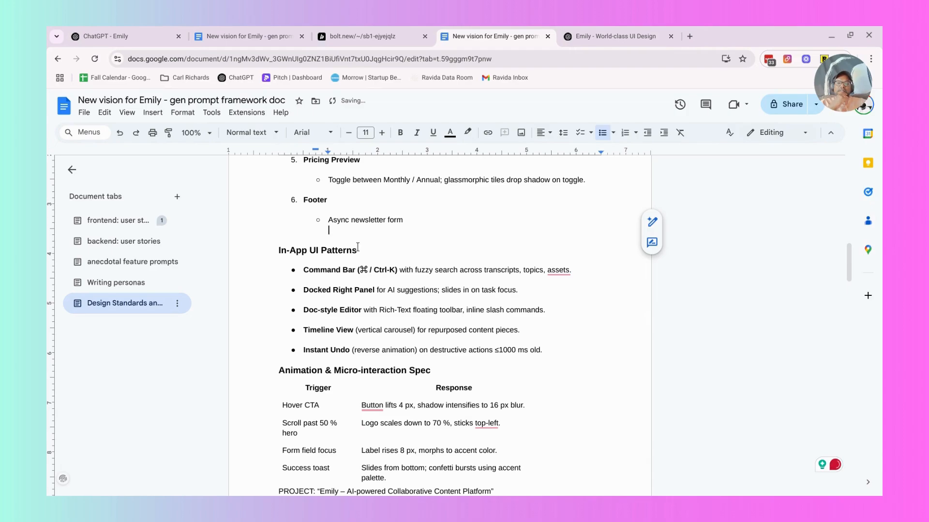
Delete the Instant Undo bullet from the In-App UI Patterns list.
{"action": "left_click", "coordinate": [368, 269]}
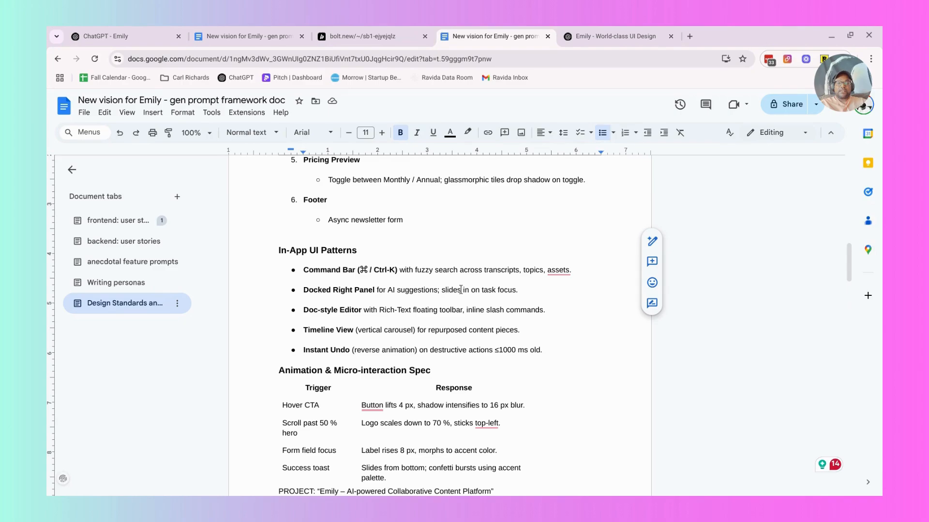
{"action": "triple_click", "coordinate": [436, 312]}
{"action": "double_click", "coordinate": [437, 311]}
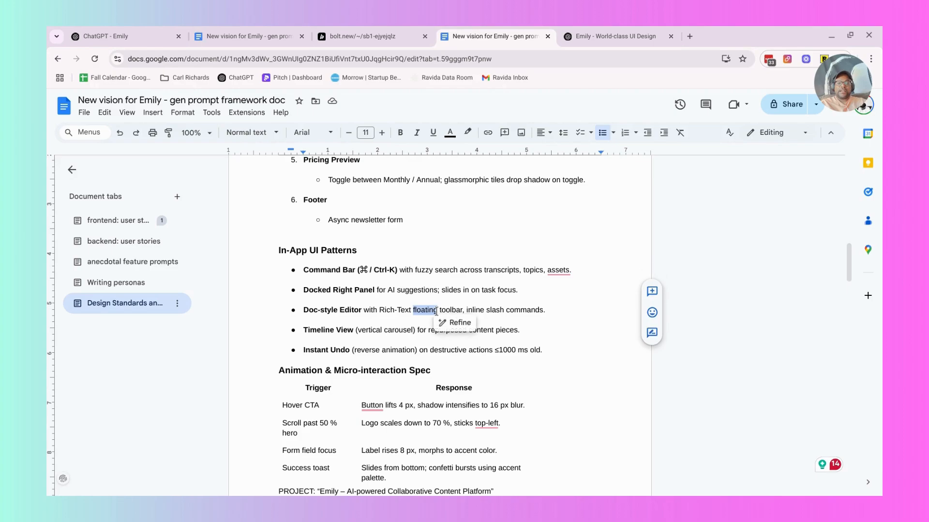
{"action": "left_click", "coordinate": [437, 311]}
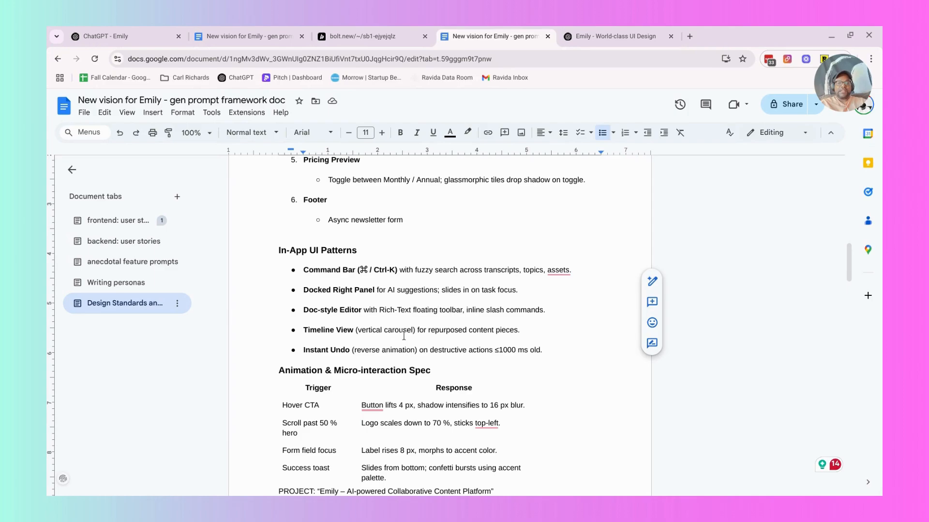
{"action": "triple_click", "coordinate": [414, 349]}
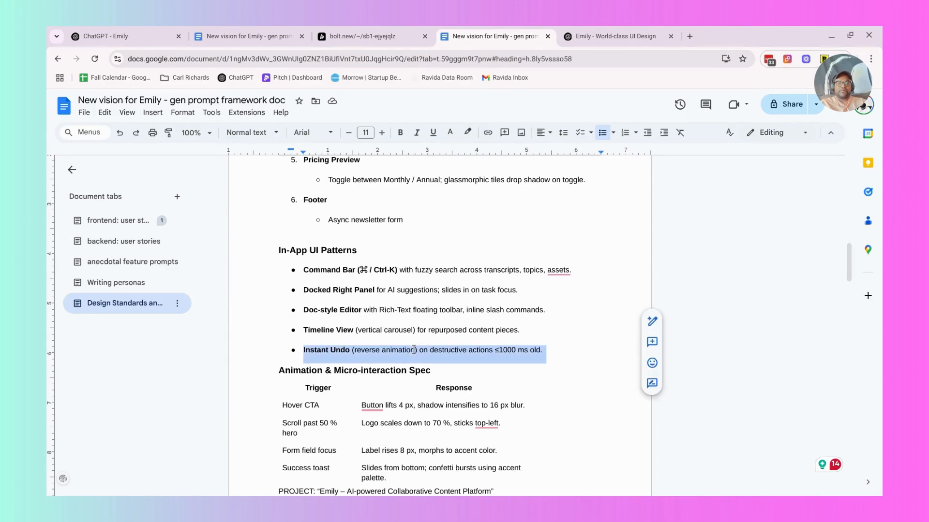
{"action": "key", "text": "BackSpace"}
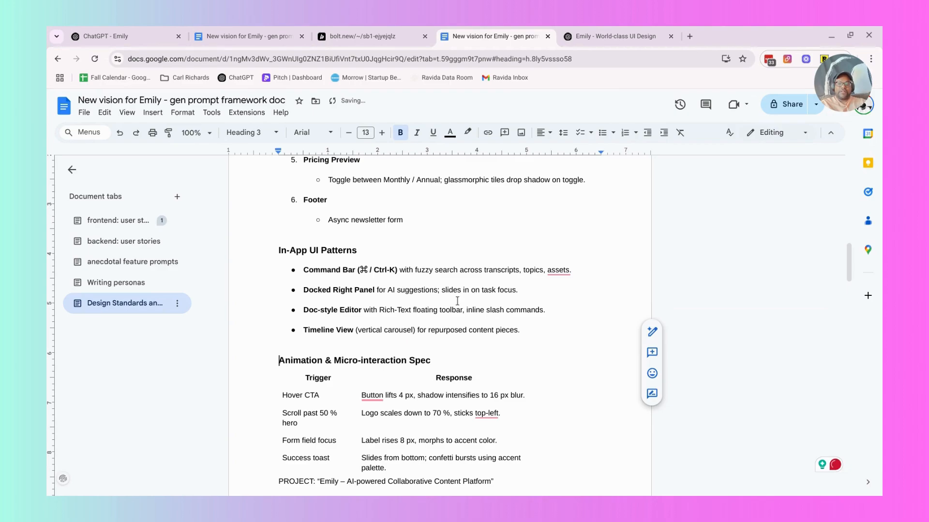
Insert two blank lines between the Animation & Micro-interaction Spec table and the PROJECT line.
{"action": "scroll", "coordinate": [457, 301], "scroll_direction": "down", "scroll_amount": 3}
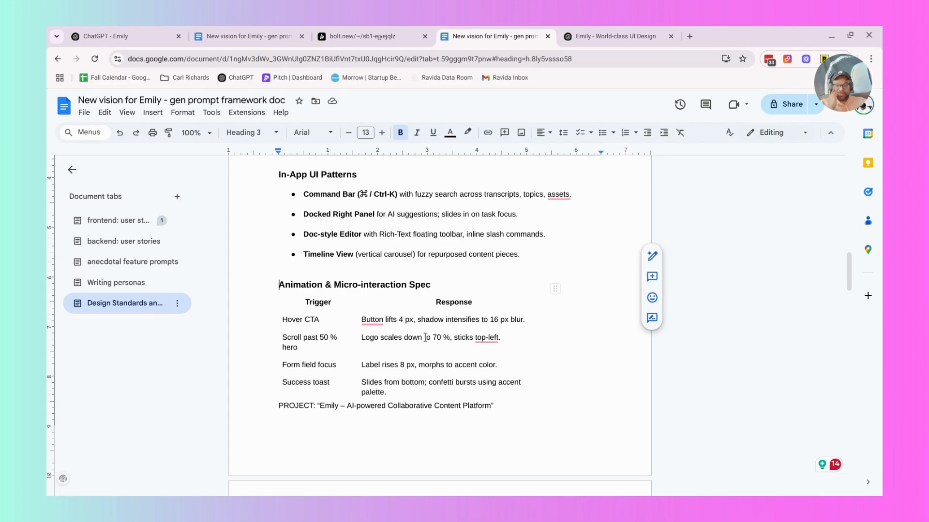
{"action": "scroll", "coordinate": [426, 337], "scroll_direction": "down", "scroll_amount": 1}
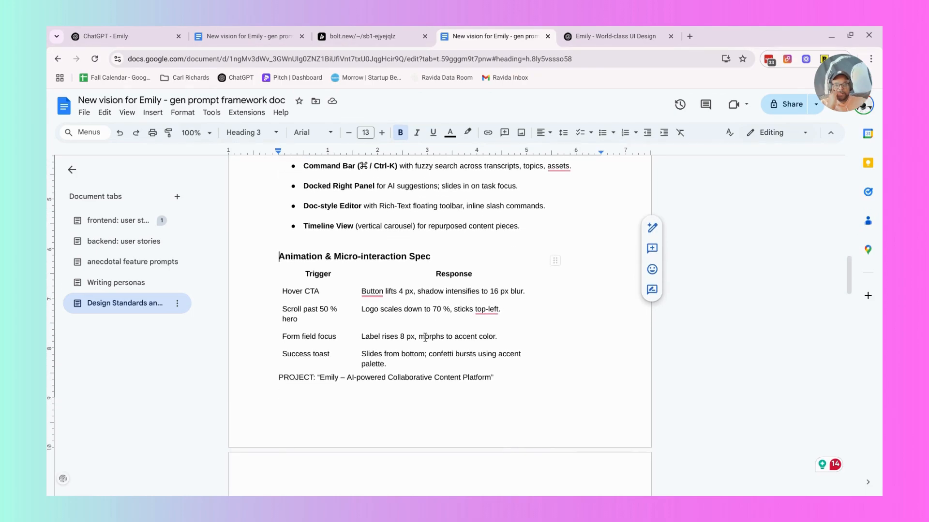
{"action": "scroll", "coordinate": [425, 338], "scroll_direction": "down", "scroll_amount": 1}
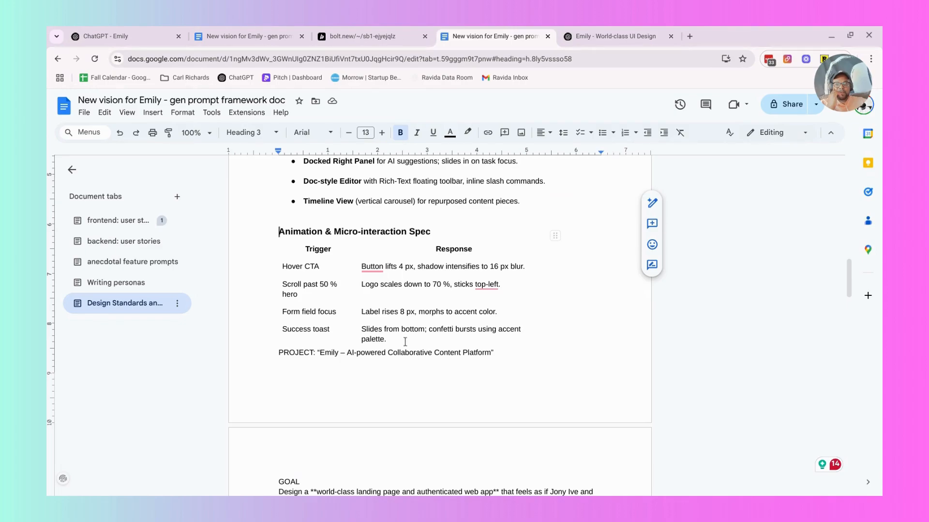
{"action": "scroll", "coordinate": [405, 342], "scroll_direction": "down", "scroll_amount": 1}
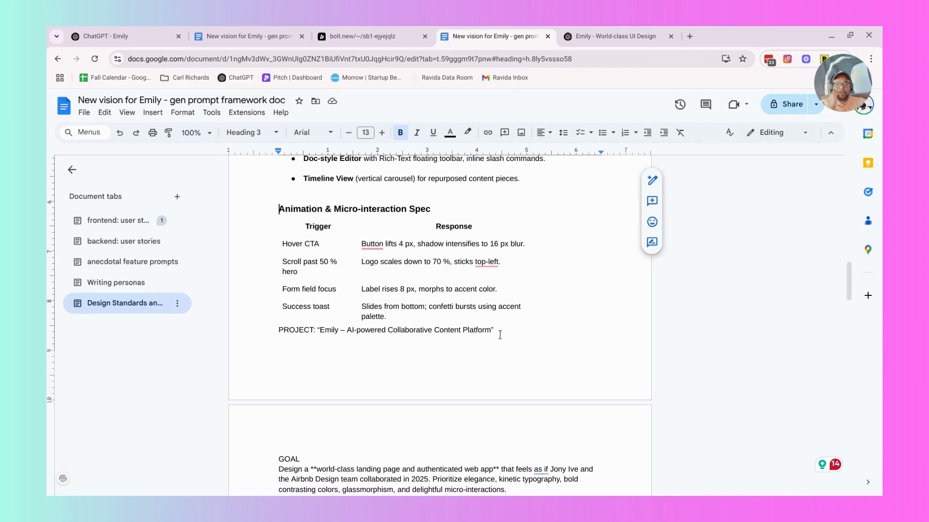
{"action": "left_click", "coordinate": [280, 330]}
{"action": "left_click", "coordinate": [280, 329]}
{"action": "key", "text": "Return"}
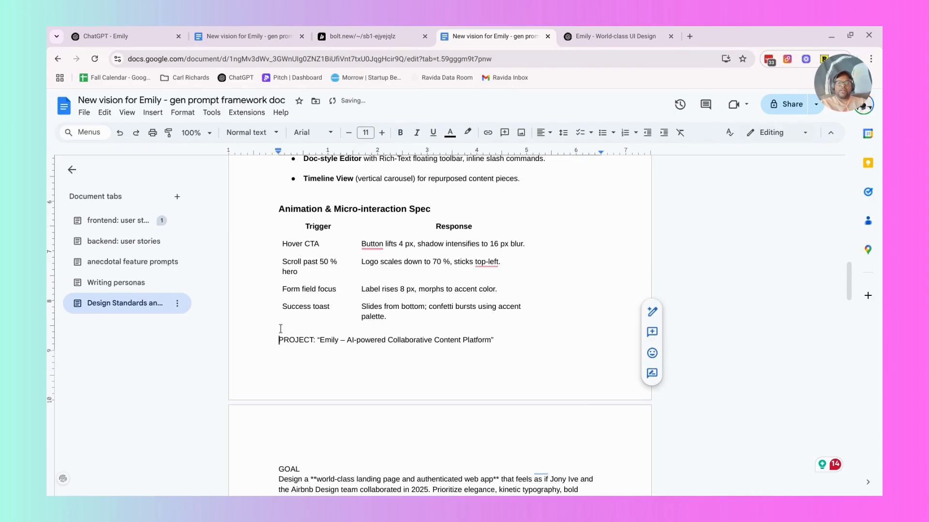
{"action": "key", "text": "Return"}
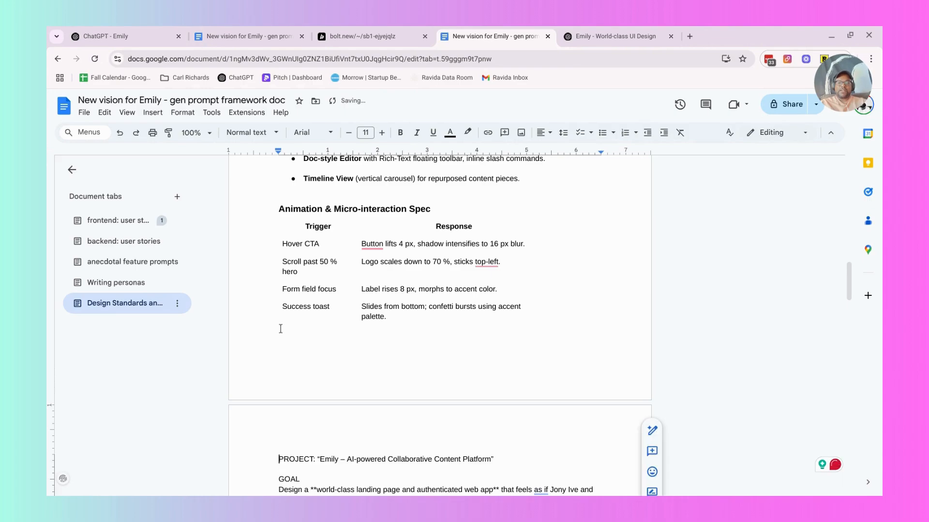
Format the PROJECT line as Heading 1 and append "style refined" to its end.
{"action": "triple_click", "coordinate": [320, 457]}
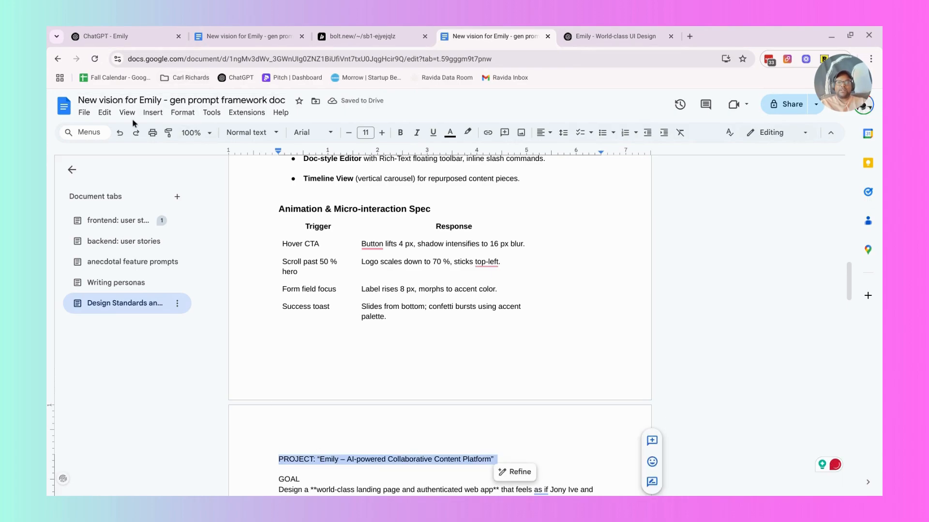
{"action": "left_click", "coordinate": [245, 138]}
{"action": "left_click", "coordinate": [271, 271]}
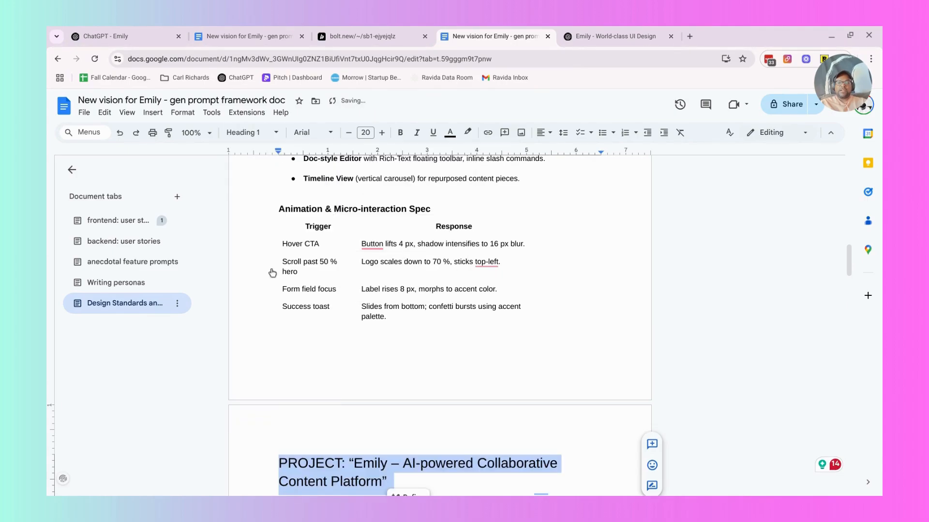
{"action": "scroll", "coordinate": [426, 337], "scroll_direction": "down", "scroll_amount": 2}
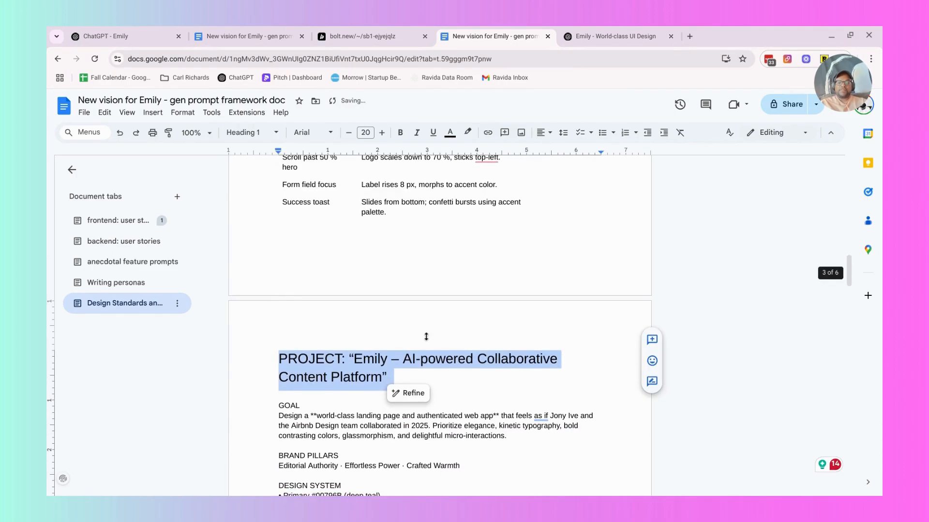
{"action": "left_click", "coordinate": [399, 380]}
{"action": "type", "text": "style"}
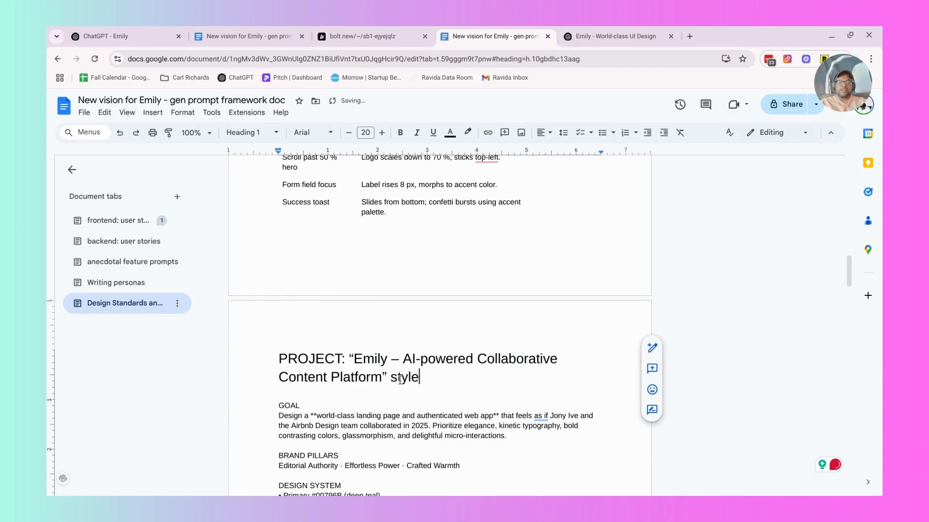
{"action": "type", "text": " refined"}
Compare the design standards above with the style refined project prompt, reading its sections from Goal to Copy & Microcopy.
{"action": "scroll", "coordinate": [406, 372], "scroll_direction": "down", "scroll_amount": 1}
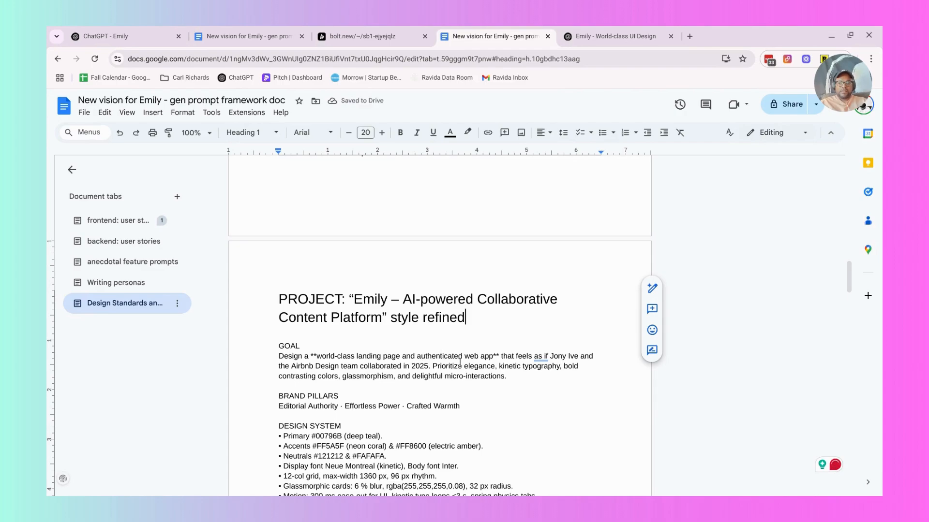
{"action": "scroll", "coordinate": [467, 361], "scroll_direction": "up", "scroll_amount": 20}
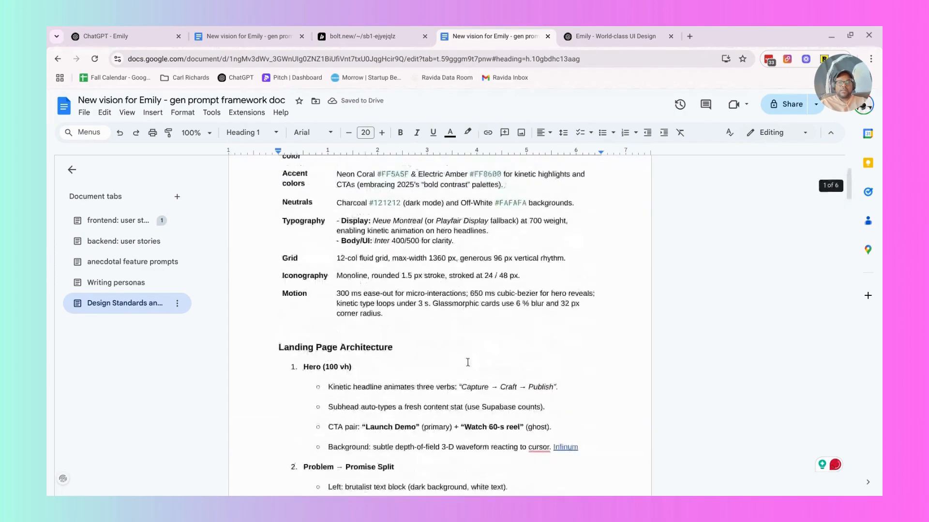
{"action": "scroll", "coordinate": [467, 362], "scroll_direction": "down", "scroll_amount": 15}
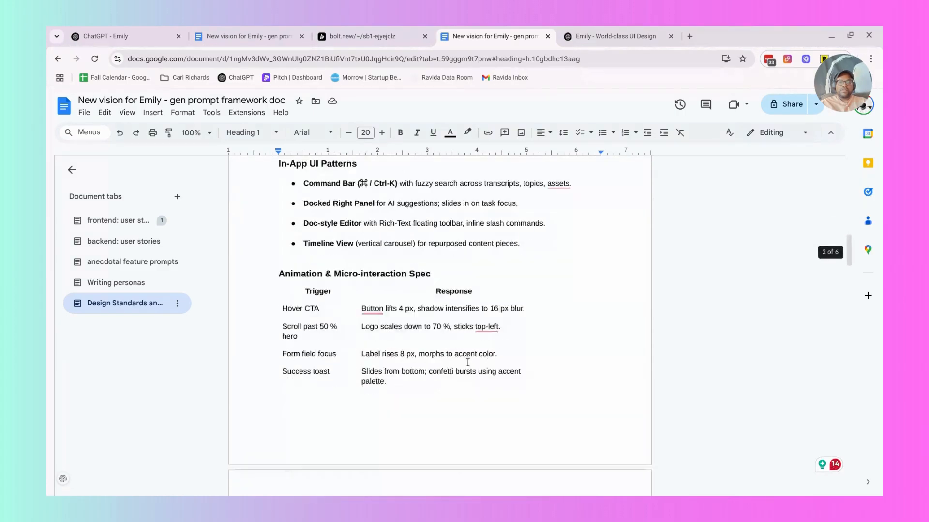
{"action": "scroll", "coordinate": [467, 362], "scroll_direction": "down", "scroll_amount": 15}
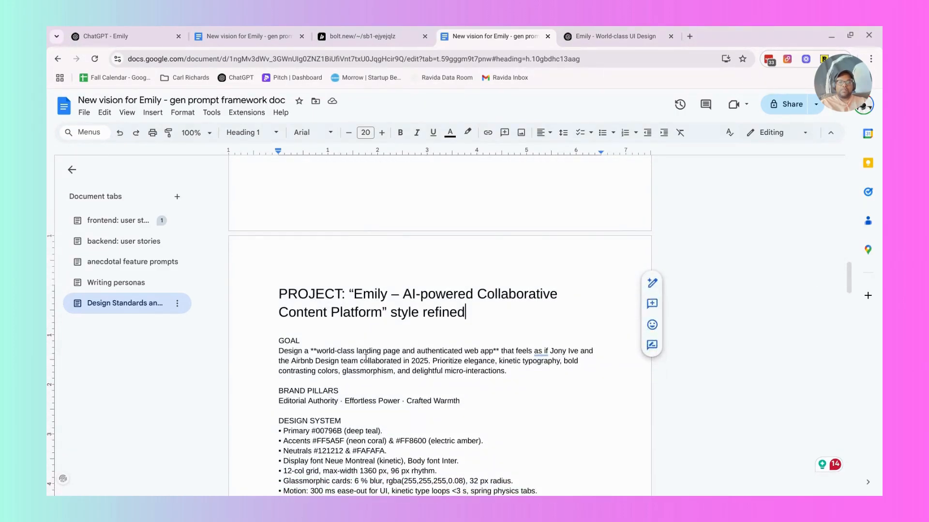
{"action": "triple_click", "coordinate": [366, 358]}
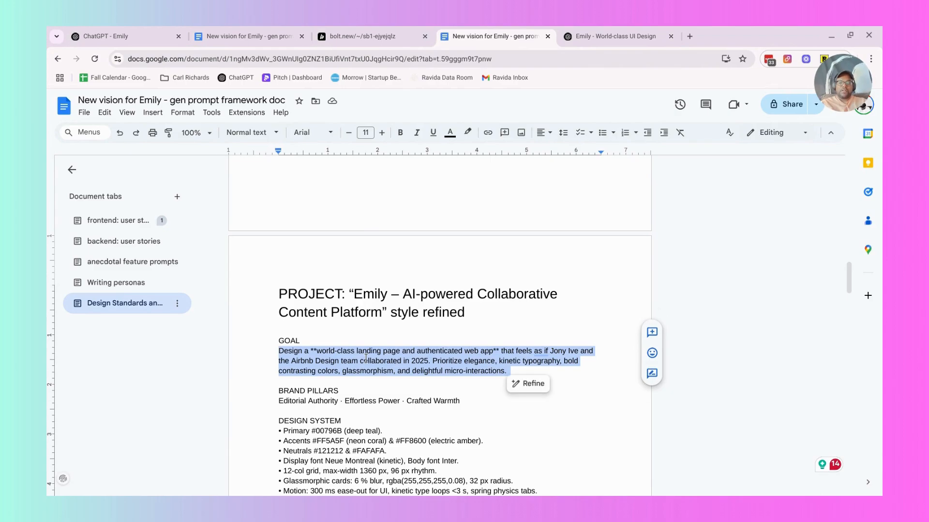
{"action": "left_click", "coordinate": [366, 359]}
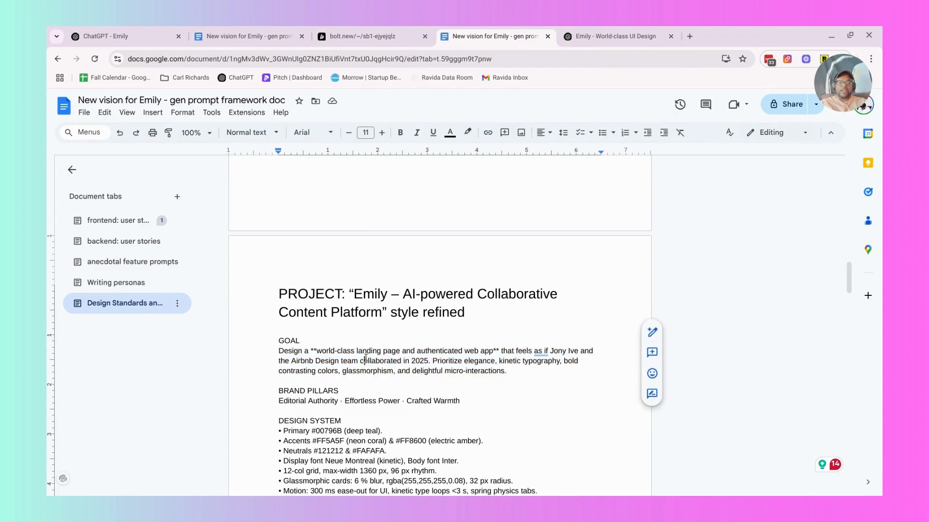
{"action": "scroll", "coordinate": [341, 364], "scroll_direction": "down", "scroll_amount": 1}
{"action": "scroll", "coordinate": [396, 348], "scroll_direction": "down", "scroll_amount": 2}
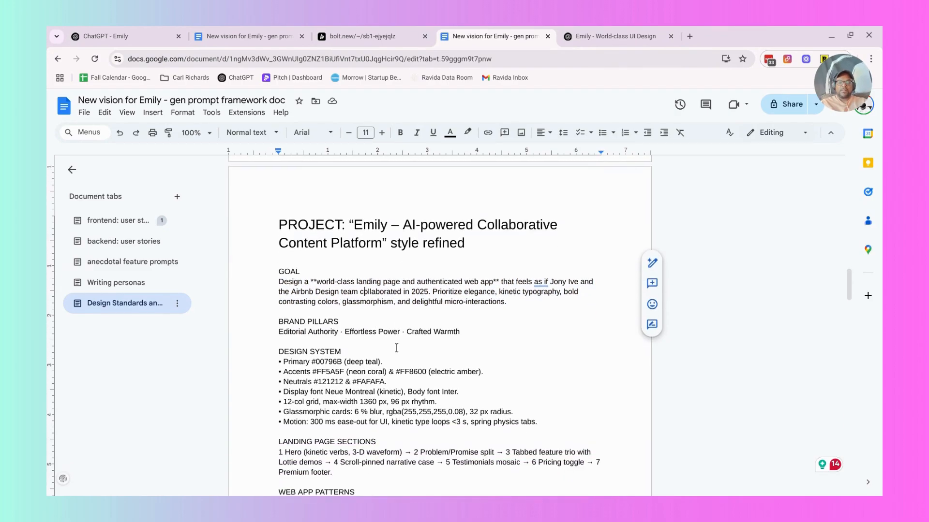
{"action": "scroll", "coordinate": [397, 348], "scroll_direction": "down", "scroll_amount": 1}
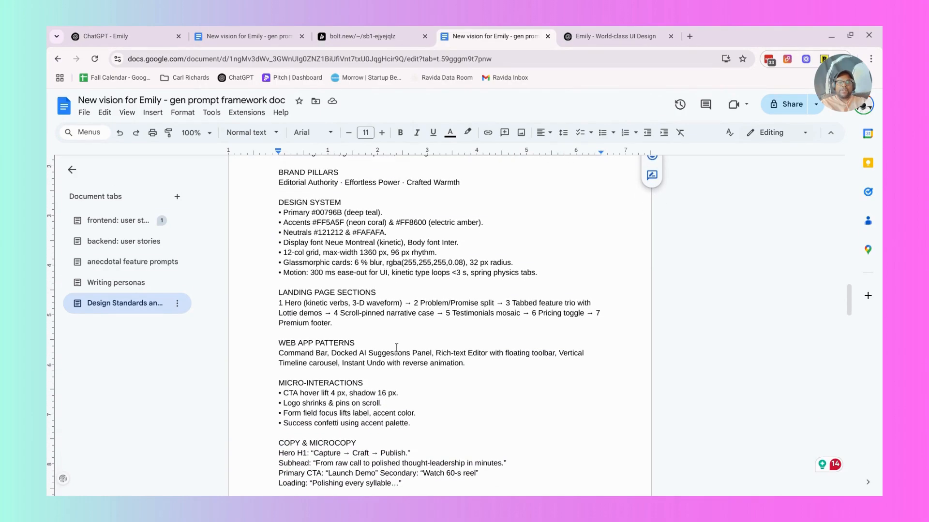
{"action": "scroll", "coordinate": [396, 348], "scroll_direction": "down", "scroll_amount": 1}
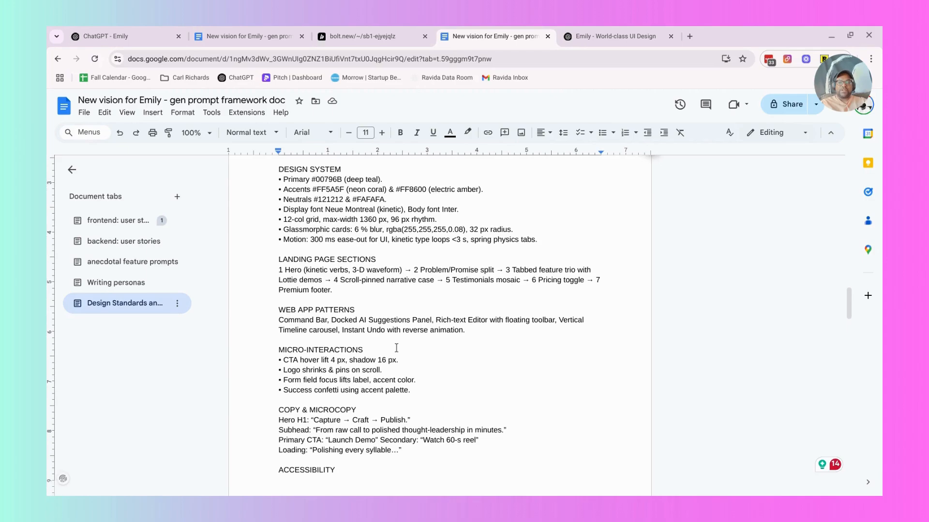
{"action": "scroll", "coordinate": [396, 348], "scroll_direction": "up", "scroll_amount": 5}
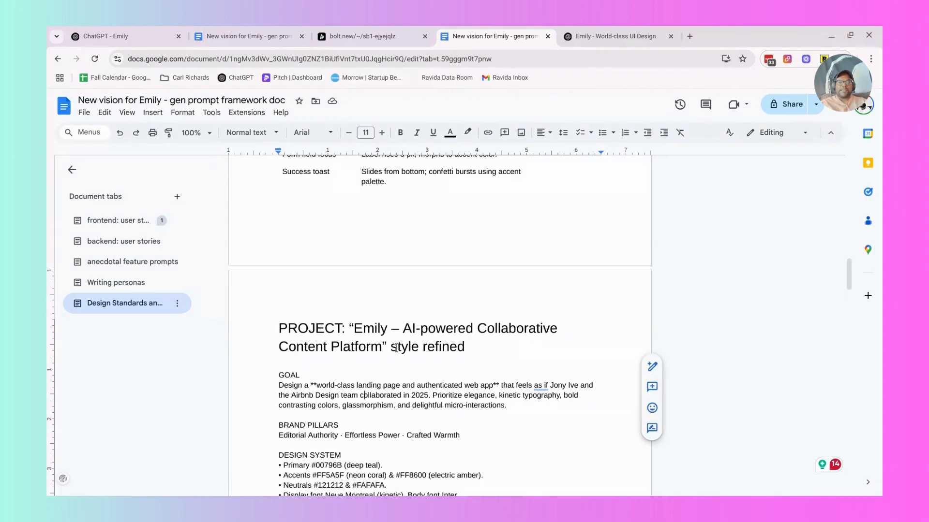
Move the "Design a world-class landing page and authenticated web app" paragraph from GOAL to above the design standards table.
{"action": "triple_click", "coordinate": [405, 391]}
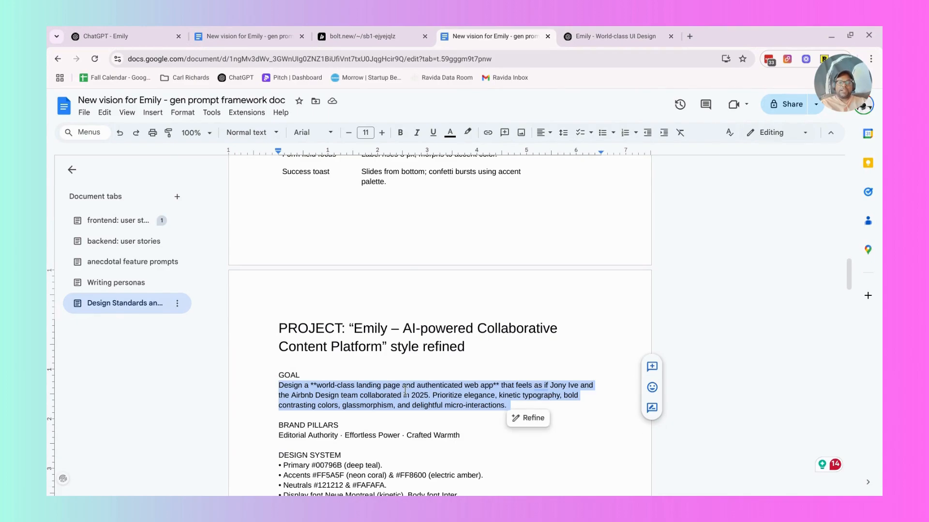
{"action": "key", "text": "ctrl+x"}
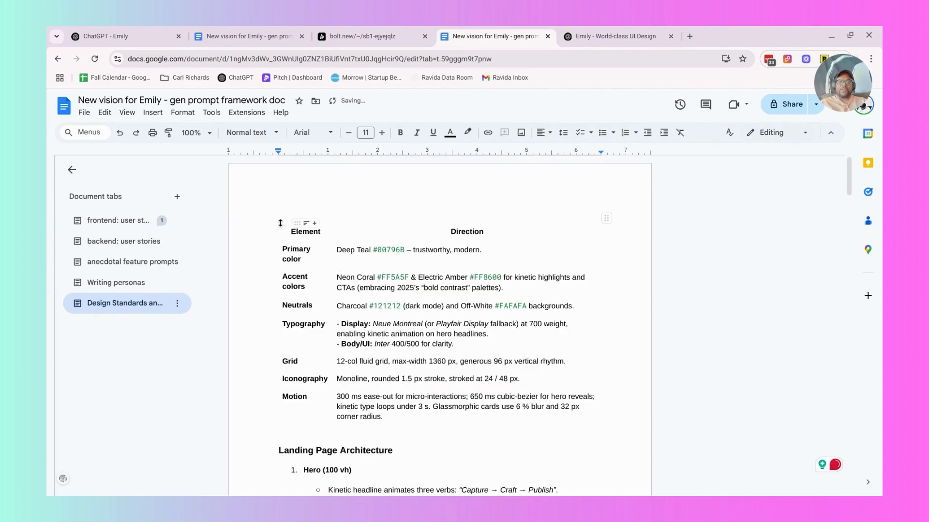
{"action": "left_click", "coordinate": [284, 207]}
{"action": "key", "text": "Return"}
{"action": "key", "text": "Return"}
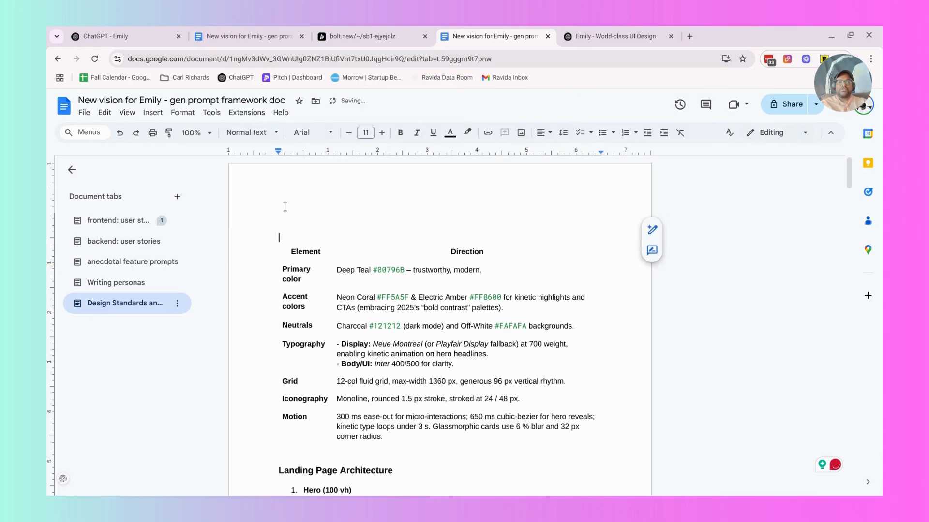
{"action": "key", "text": "ctrl+v"}
{"action": "scroll", "coordinate": [375, 239], "scroll_direction": "down", "scroll_amount": 15}
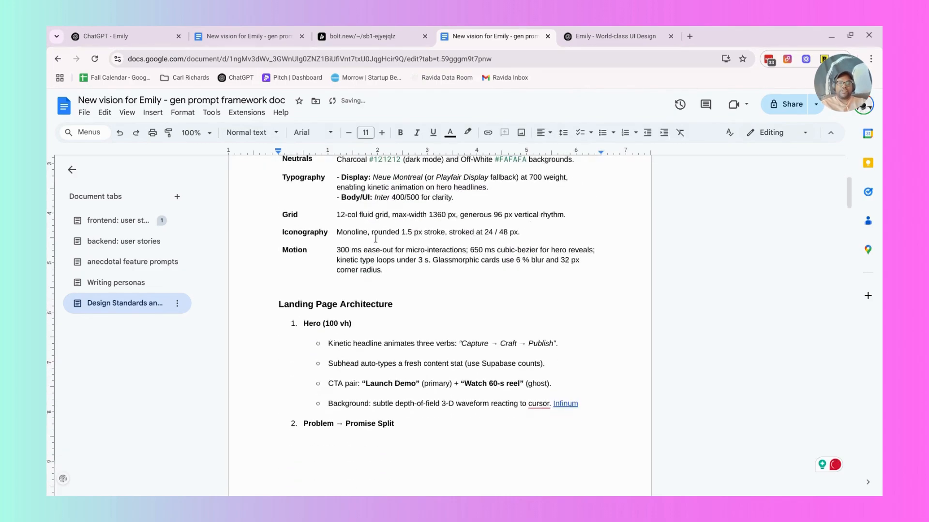
{"action": "scroll", "coordinate": [375, 238], "scroll_direction": "down", "scroll_amount": 3}
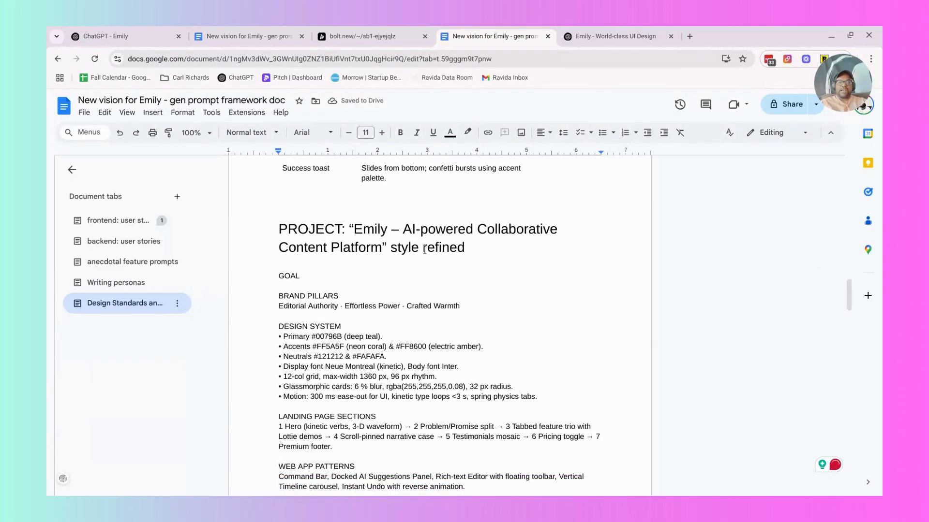
Cut the BRAND PILLARS, DESIGN SYSTEM and LANDING PAGE SECTIONS blocks from below the GOAL label.
{"action": "left_click_drag", "start_coordinate": [468, 307], "coordinate": [540, 449]}
{"action": "left_click", "coordinate": [279, 296]}
{"action": "scroll", "coordinate": [540, 449], "scroll_direction": "down", "scroll_amount": 2}
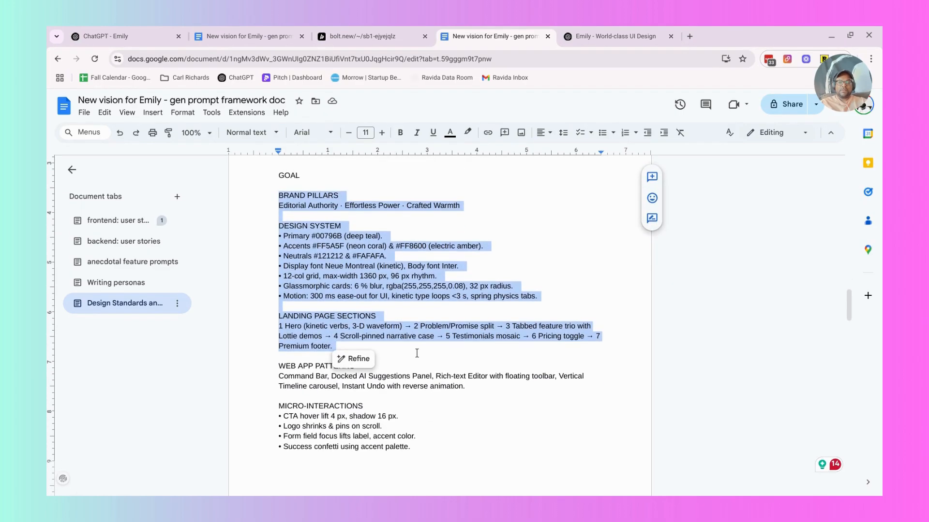
{"action": "key", "text": "BackSpace"}
{"action": "scroll", "coordinate": [411, 345], "scroll_direction": "up", "scroll_amount": 6}
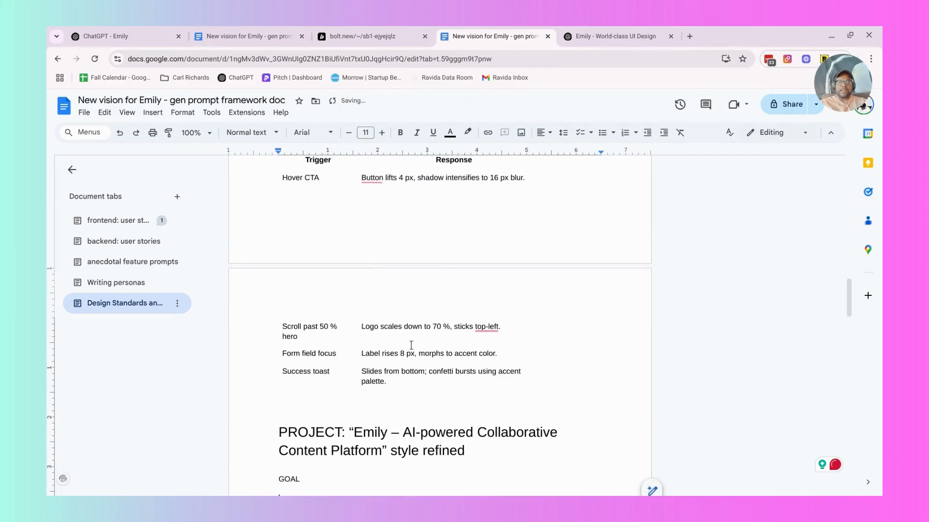
Delete the "PROJECT: Emily – AI-powered Collaborative Content Platform style refined" heading, the GOAL label and the empty lines around them.
{"action": "scroll", "coordinate": [411, 345], "scroll_direction": "down", "scroll_amount": 2}
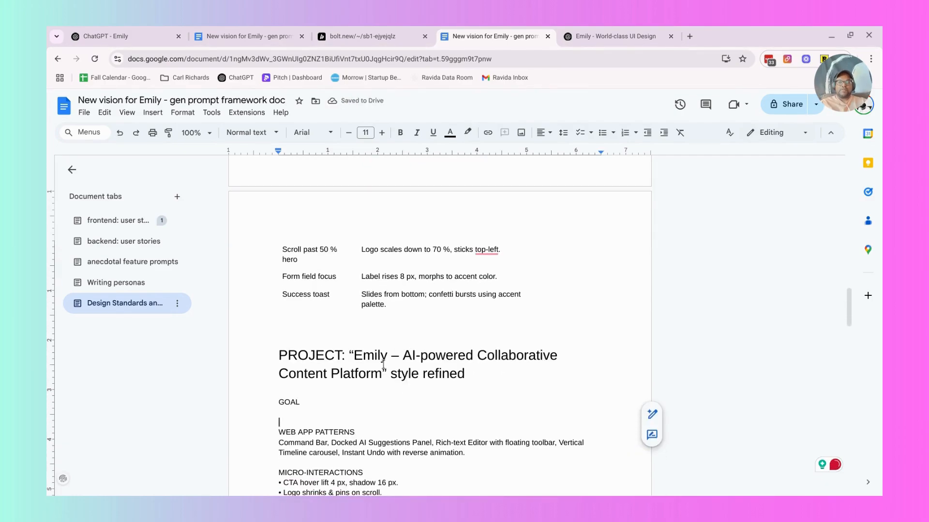
{"action": "left_click_drag", "start_coordinate": [298, 412], "coordinate": [262, 364]}
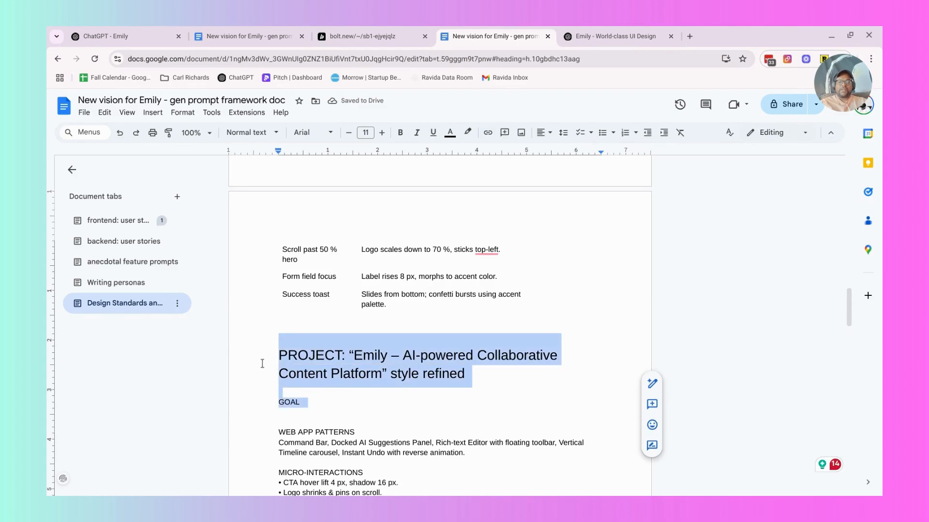
{"action": "key", "text": "BackSpace"}
{"action": "key", "text": "BackSpace"}
{"action": "key", "text": "BackSpace"}
Paste the cut BRAND PILLARS, DESIGN SYSTEM and LANDING PAGE SECTIONS blocks after the document's opening paragraph.
{"action": "scroll", "coordinate": [261, 360], "scroll_direction": "up", "scroll_amount": 20}
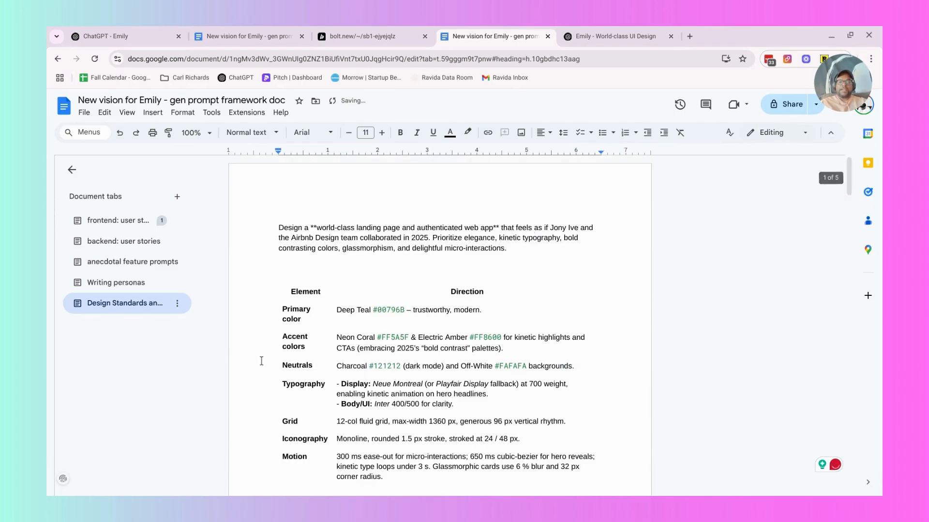
{"action": "left_click", "coordinate": [526, 246]}
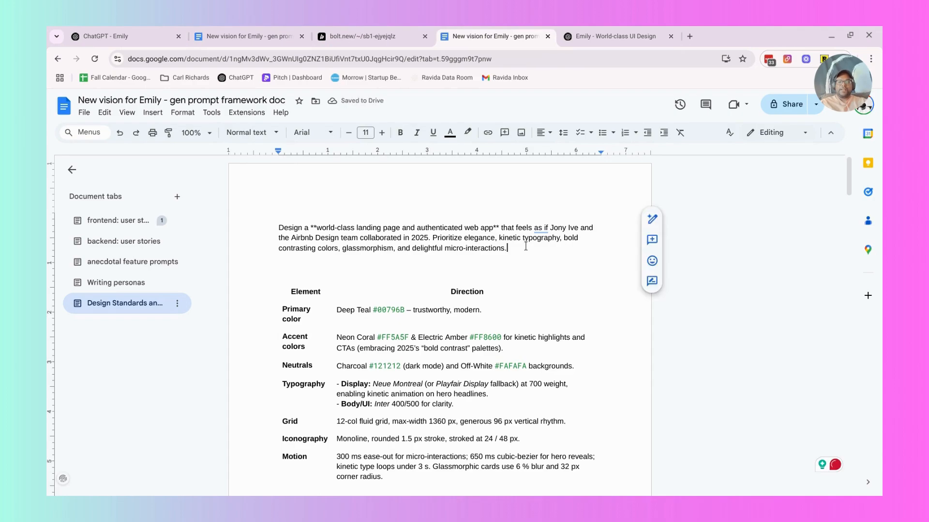
{"action": "type", "text": "BRAND PILLARS Editorial Authority · Effortless Power · Crafted Warmth  DESIGN SYSTEM • Primary #00796B (deep teal). • Accents #FF5A5F (neon coral) & #FF8600 (electric amber). • Neutrals #121212 & #FAFAFA. • Display font Neue Montreal (kinetic), Body font Inter. • 12-col grid, max-width 1360 px, 96 px rhythm. • Glassmorphic cards: 6 % blur, rgba(255,255,255,0.08), 32 px radius. • Motion: 300 ms ease-out for UI, kinetic type loops <3 s, spring physics tabs.  LANDING PAGE SECTIONS 1 Hero (kinetic verbs, 3-D waveform) → 2 Problem/Promise split → 3 Tabbed feature trio with Lottie demos → 4 Scroll-pinned narrative case → 5 Testimonials mosaic → 6 Pricing toggle → 7 Premium footer."}
Delete the DELIVERABLES section with its "Please generate the full component tree" paragraph and the PROJECT "Emily – The Conscious Content Studio" lines.
{"action": "scroll", "coordinate": [574, 262], "scroll_direction": "down", "scroll_amount": 20}
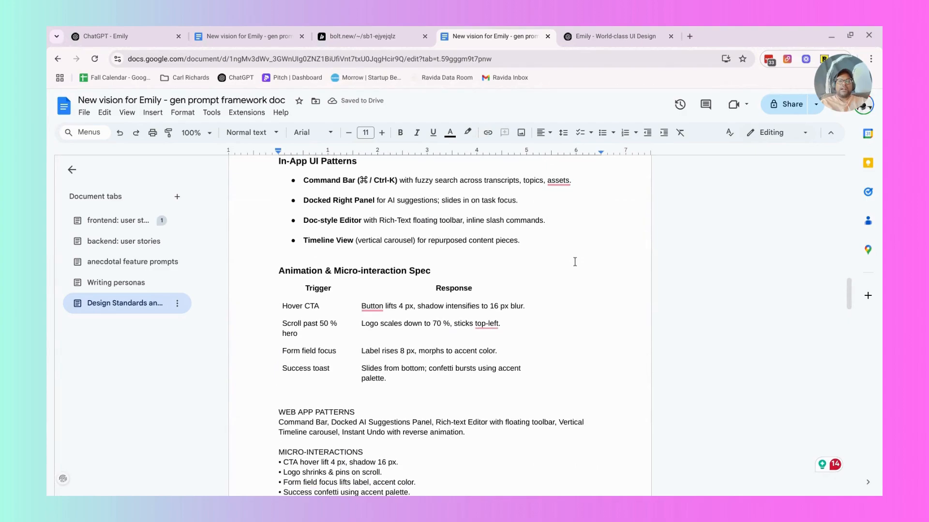
{"action": "scroll", "coordinate": [575, 262], "scroll_direction": "down", "scroll_amount": 3}
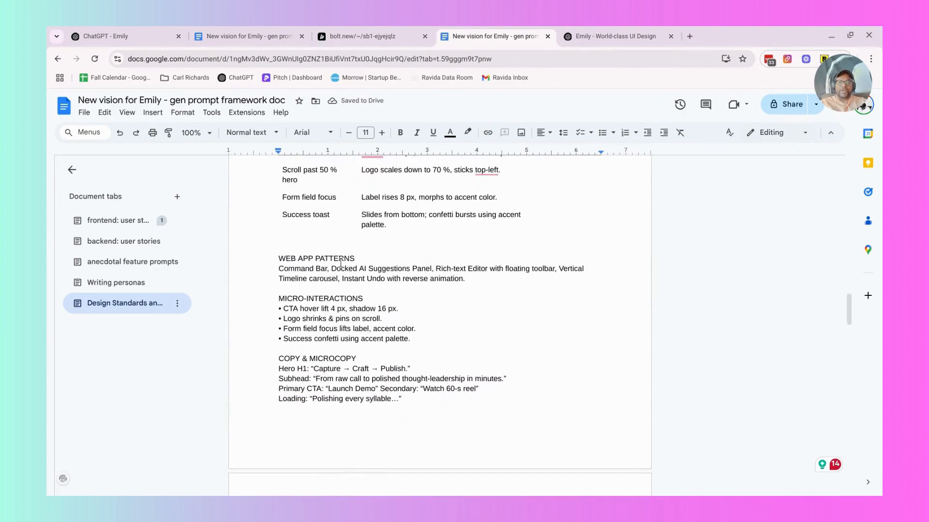
{"action": "scroll", "coordinate": [348, 261], "scroll_direction": "down", "scroll_amount": 6}
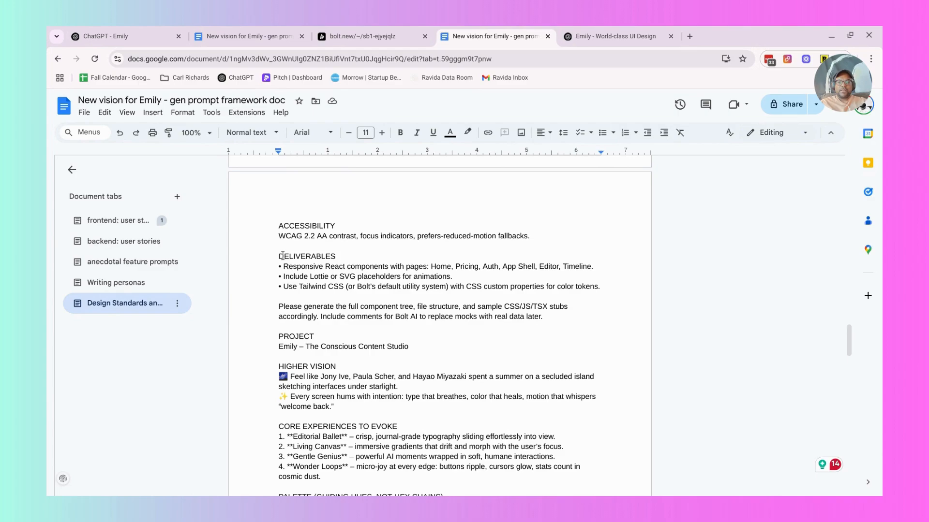
{"action": "left_click_drag", "start_coordinate": [279, 255], "coordinate": [618, 329]}
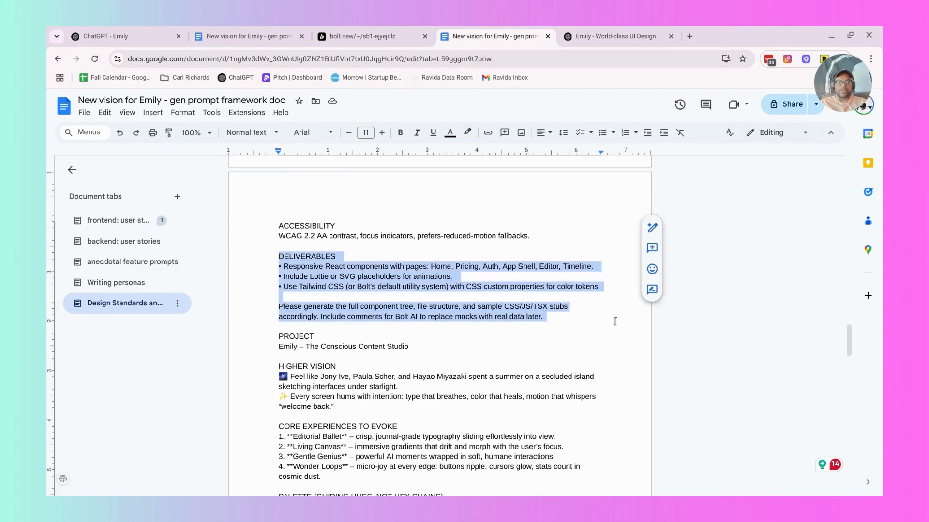
{"action": "key", "text": "BackSpace"}
{"action": "key", "text": "BackSpace"}
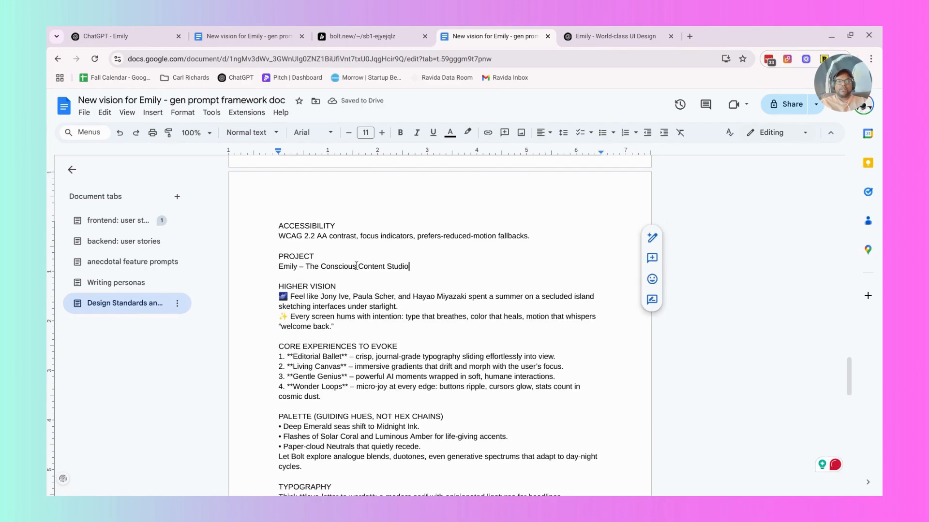
{"action": "left_click_drag", "start_coordinate": [410, 266], "coordinate": [264, 254]}
{"action": "key", "text": "BackSpace"}
In the opening paragraph, remove the asterisks before "world-class" and replace "authenticated web app**" with "web application".
{"action": "scroll", "coordinate": [299, 242], "scroll_direction": "up", "scroll_amount": 12}
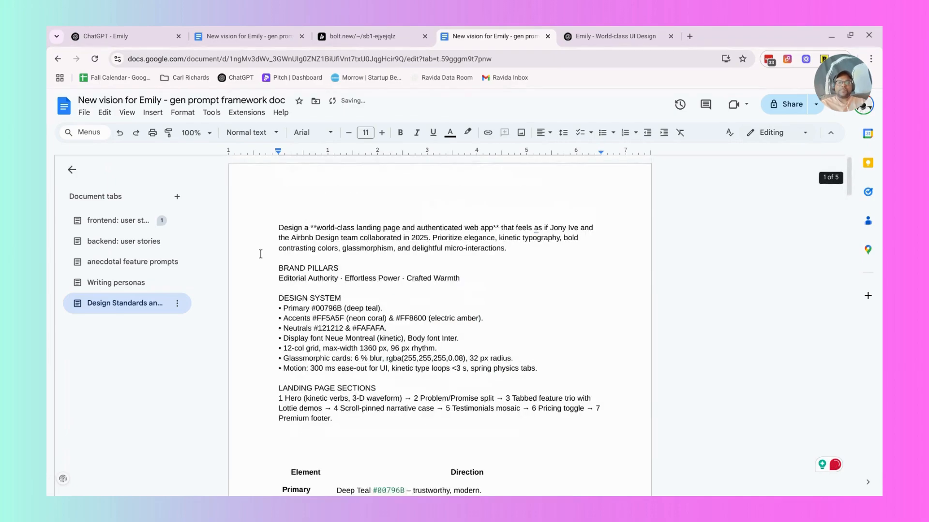
{"action": "left_click", "coordinate": [315, 227]}
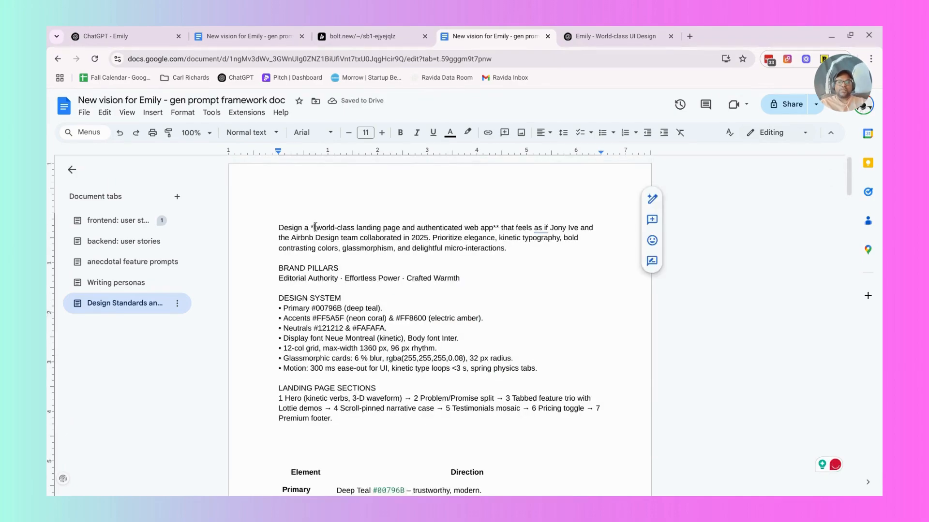
{"action": "key", "text": "BackSpace"}
{"action": "key", "text": "BackSpace"}
{"action": "key", "text": "BackSpace"}
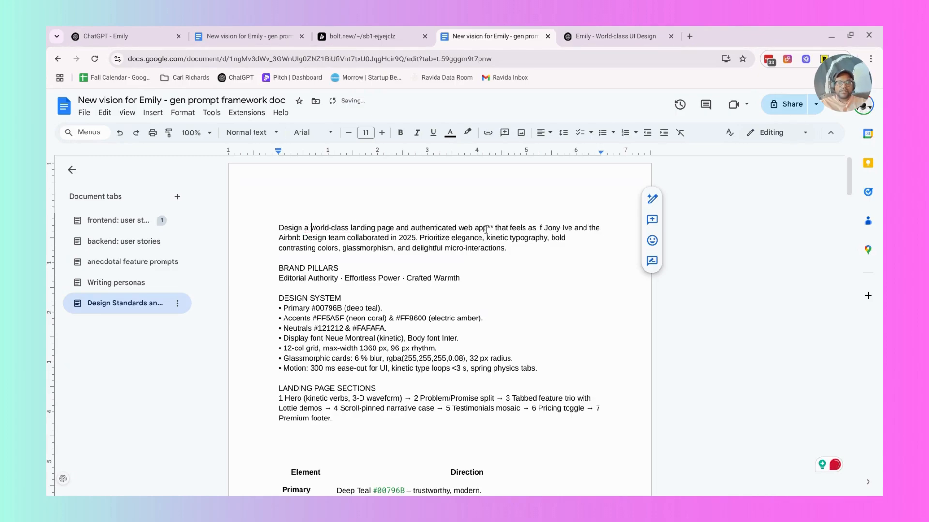
{"action": "left_click_drag", "start_coordinate": [494, 228], "coordinate": [418, 228]}
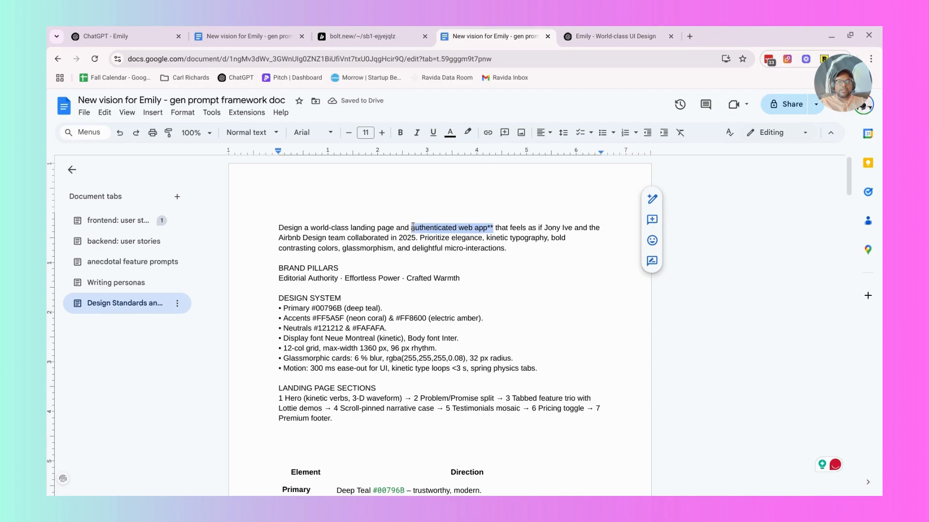
{"action": "type", "text": "web applica"}
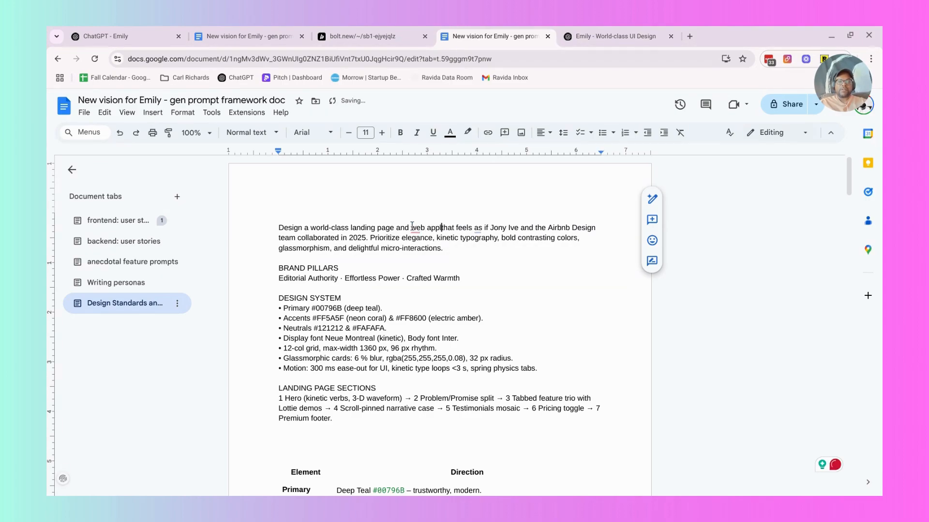
{"action": "type", "text": "tion"}
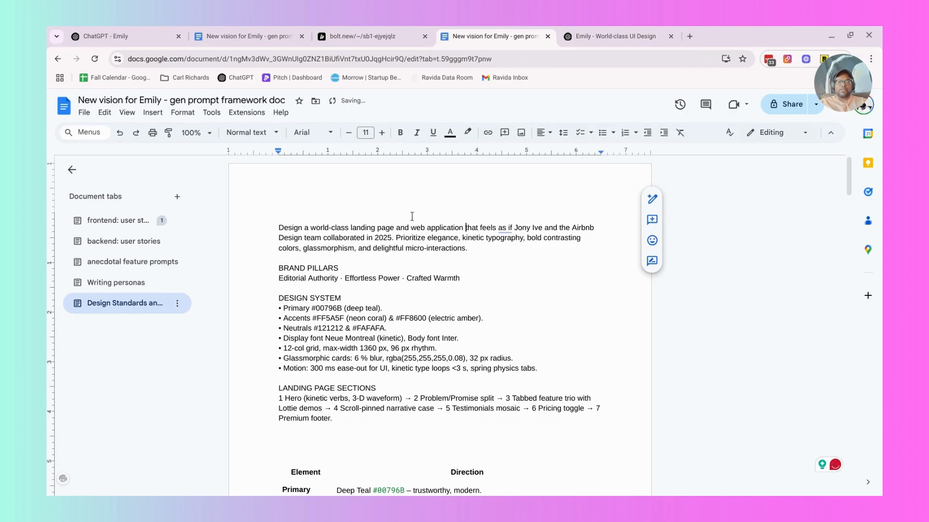
Remove both emojis and the closing quotation mark from the HIGHER VISION text and merge its two lines into one paragraph.
{"action": "scroll", "coordinate": [411, 216], "scroll_direction": "down", "scroll_amount": 15}
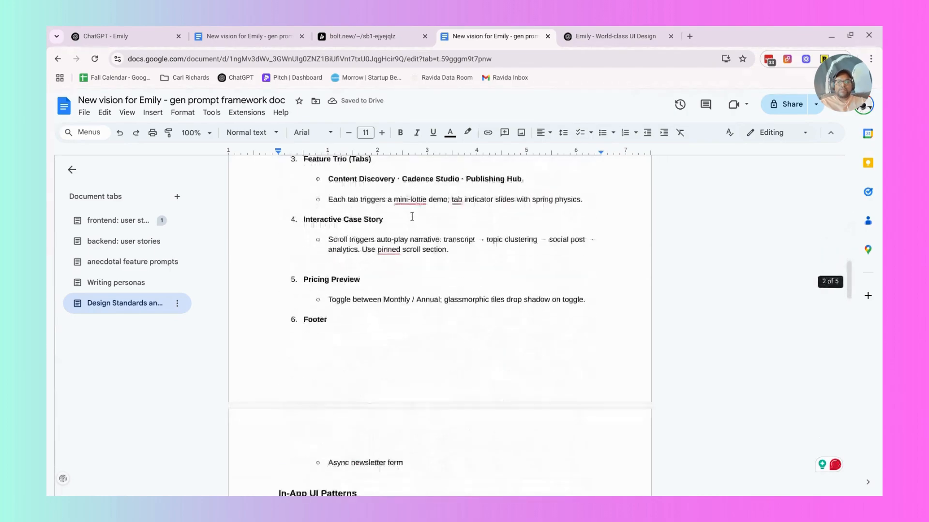
{"action": "scroll", "coordinate": [411, 216], "scroll_direction": "down", "scroll_amount": 10}
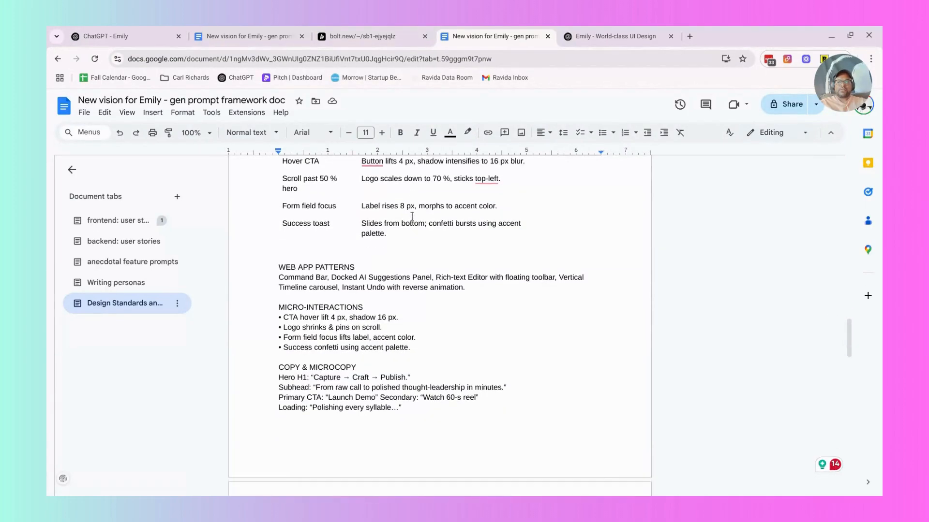
{"action": "scroll", "coordinate": [432, 279], "scroll_direction": "down", "scroll_amount": 10}
{"action": "scroll", "coordinate": [432, 279], "scroll_direction": "up", "scroll_amount": 3}
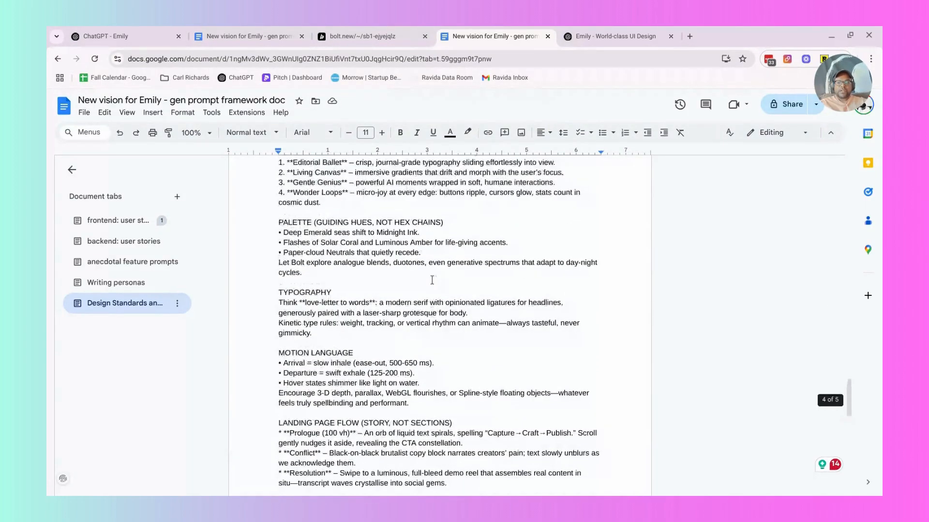
{"action": "scroll", "coordinate": [282, 228], "scroll_direction": "up", "scroll_amount": 1}
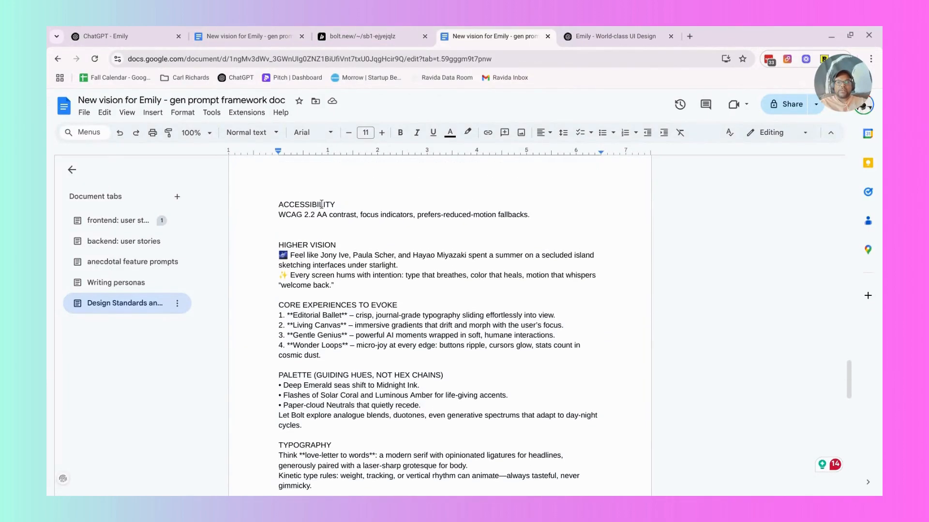
{"action": "left_click", "coordinate": [289, 257]}
{"action": "key", "text": "BackSpace"}
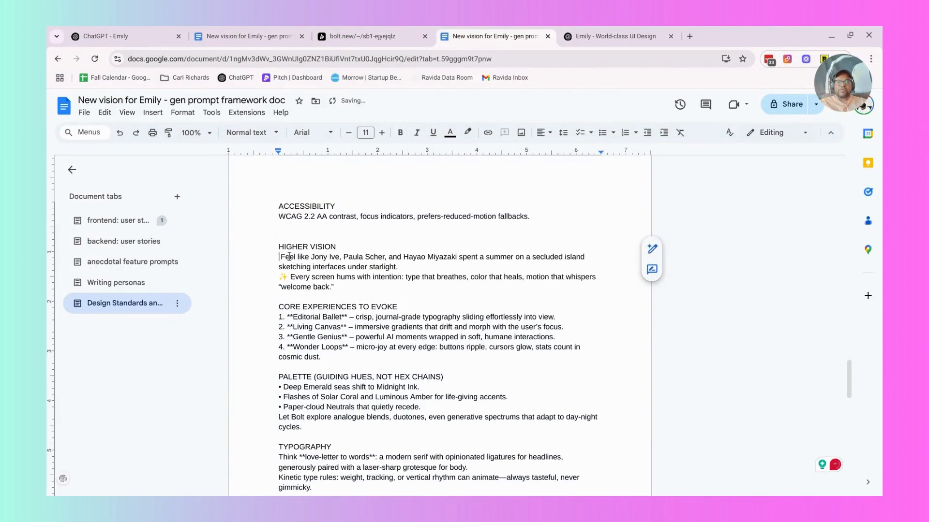
{"action": "key", "text": "Delete"}
{"action": "key", "text": "Down"}
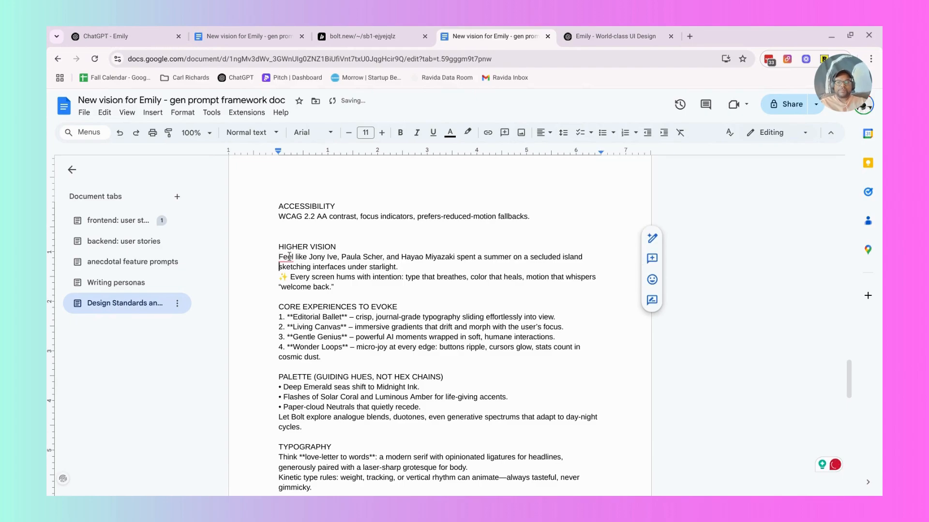
{"action": "left_click", "coordinate": [290, 279]}
{"action": "key", "text": "BackSpace"}
{"action": "key", "text": "BackSpace"}
{"action": "key", "text": "BackSpace"}
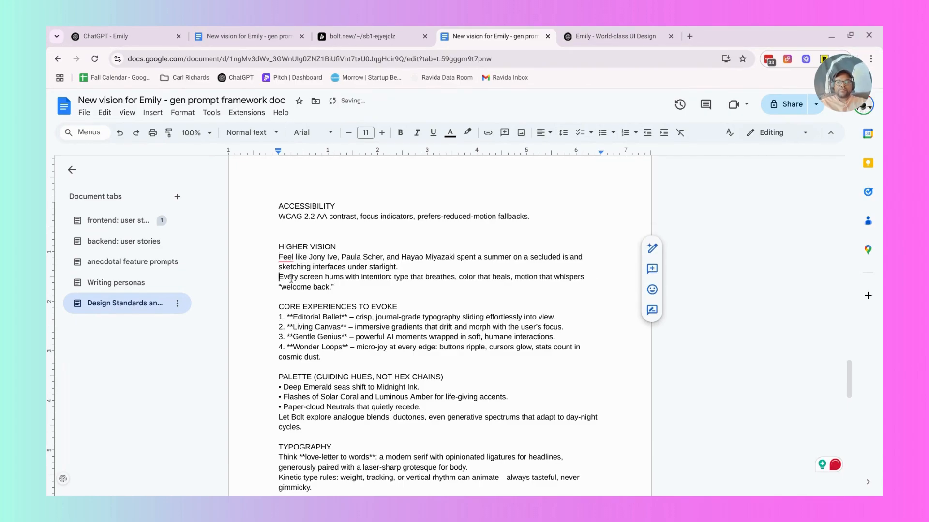
{"action": "key", "text": "BackSpace"}
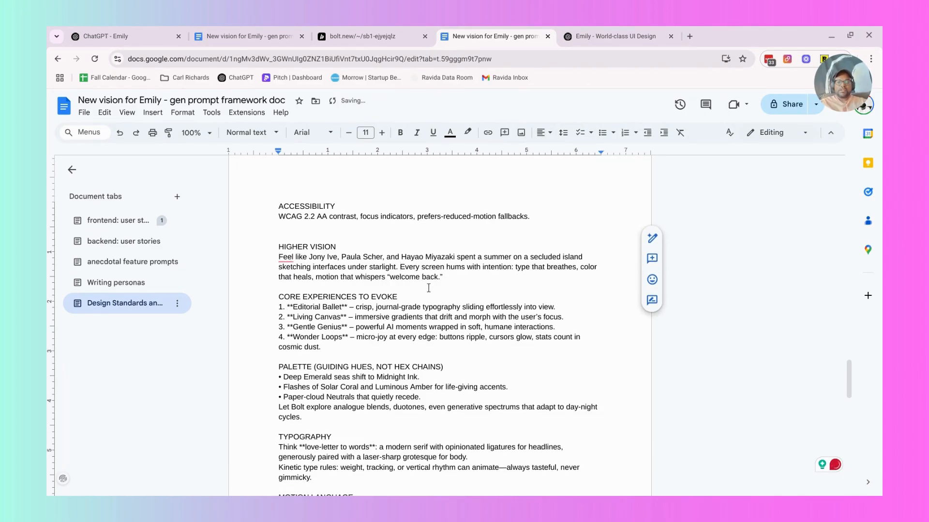
{"action": "left_click", "coordinate": [446, 278]}
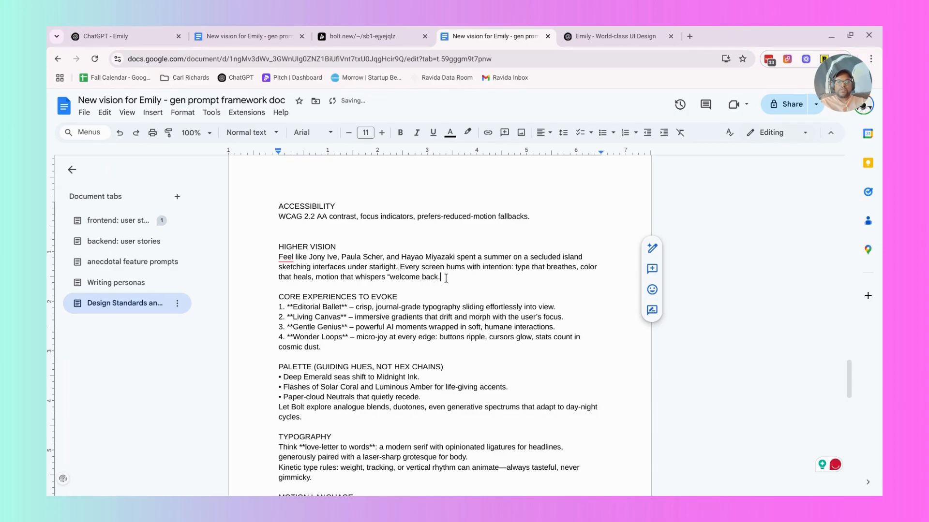
Move the HIGHER VISION paragraph to the end of the document's opening paragraph and add two line breaks after it.
{"action": "left_click", "coordinate": [272, 256], "text": "shift"}
{"action": "key", "text": "ctrl+c"}
{"action": "key", "text": "BackSpace"}
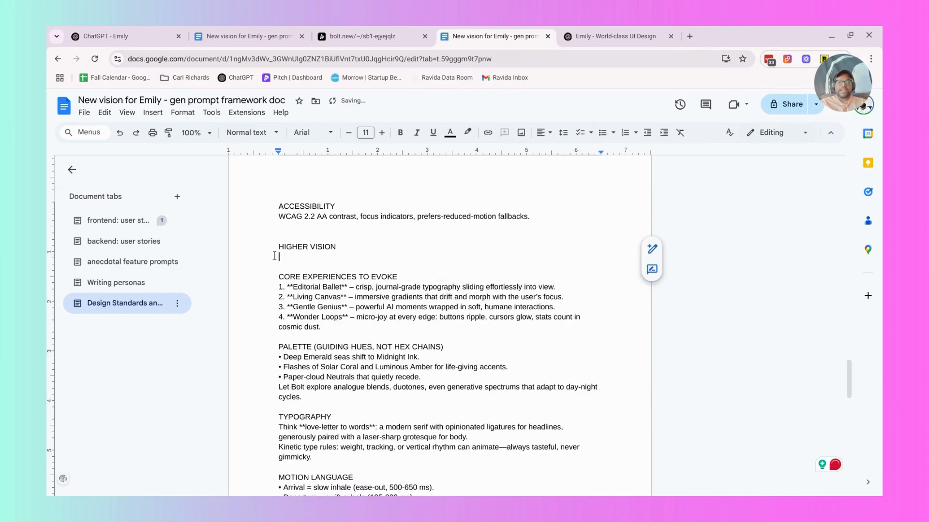
{"action": "scroll", "coordinate": [274, 256], "scroll_direction": "up", "scroll_amount": 20}
{"action": "left_click", "coordinate": [536, 249]}
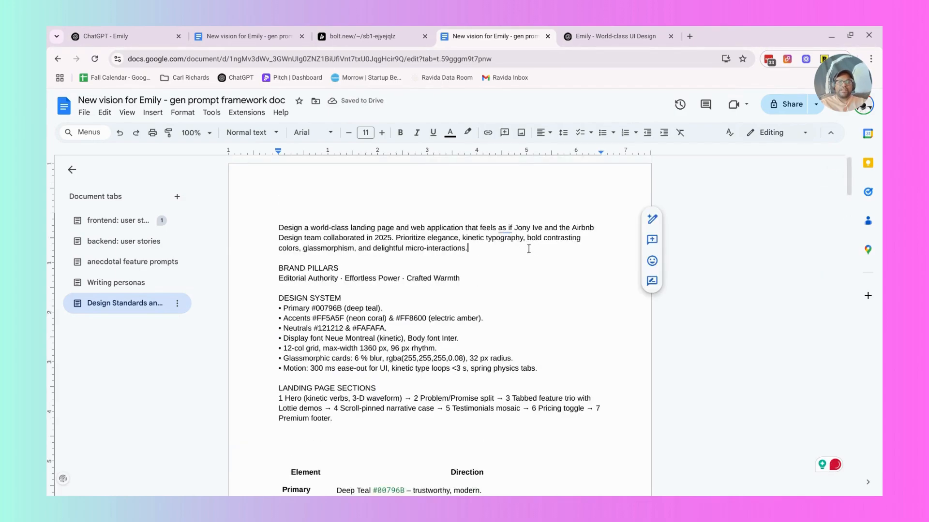
{"action": "key", "text": "ctrl+v"}
{"action": "key", "text": "Return"}
{"action": "key", "text": "Return"}
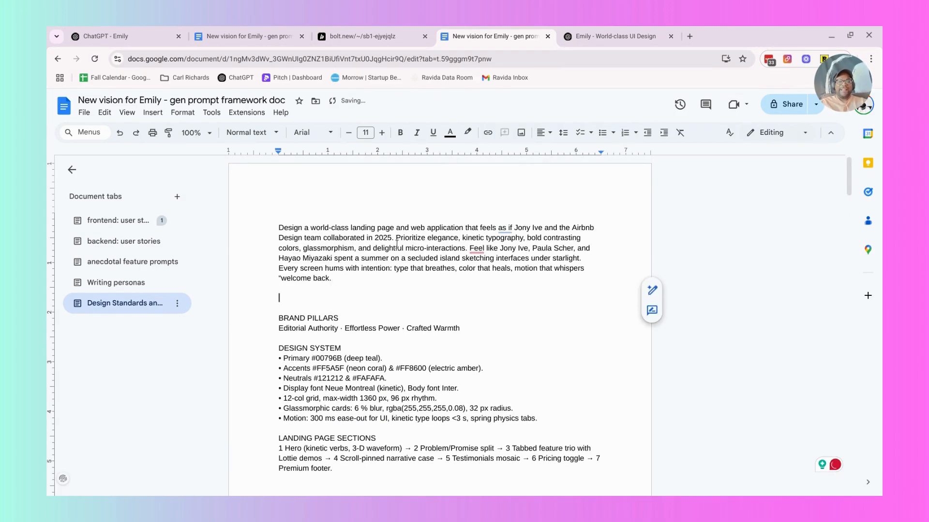
Cut the CORE EXPERIENCES TO EVOKE heading and its four numbered items from above the PALETTE section.
{"action": "scroll", "coordinate": [346, 244], "scroll_direction": "down", "scroll_amount": 20}
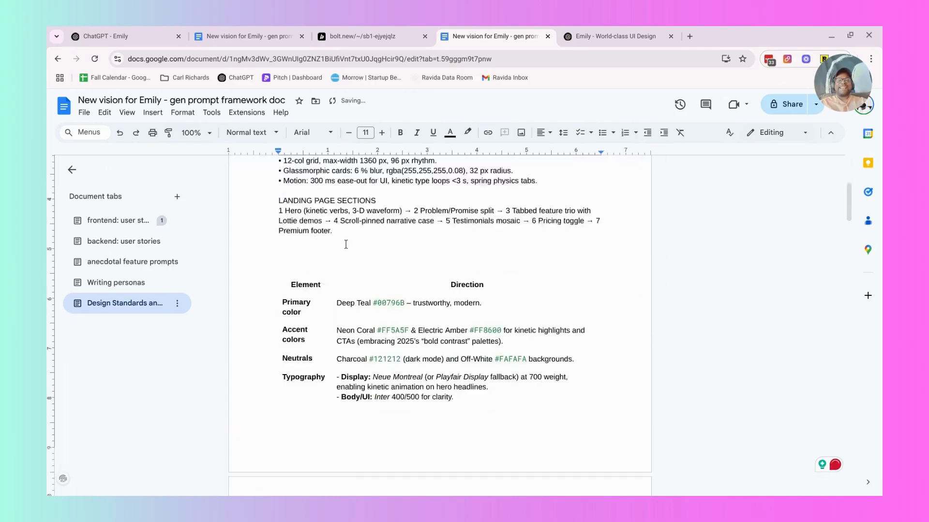
{"action": "scroll", "coordinate": [346, 244], "scroll_direction": "down", "scroll_amount": 10}
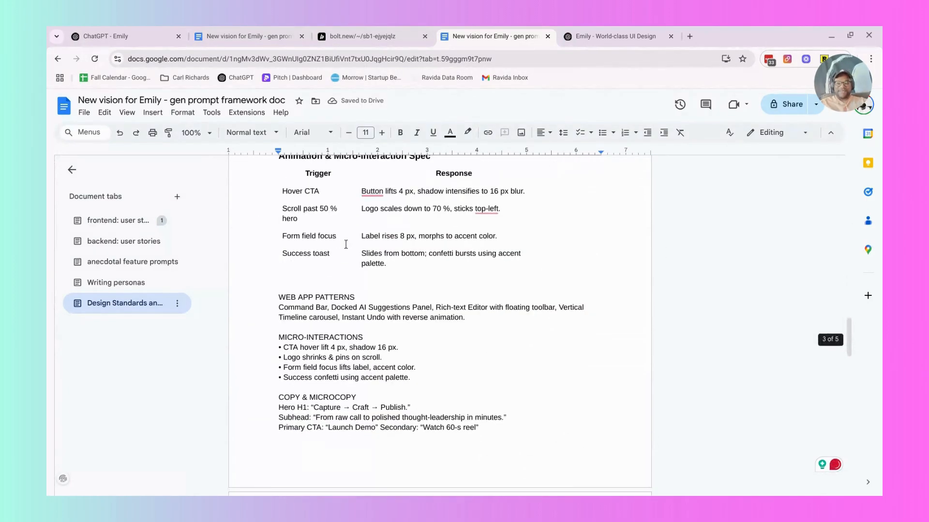
{"action": "scroll", "coordinate": [371, 300], "scroll_direction": "down", "scroll_amount": 2}
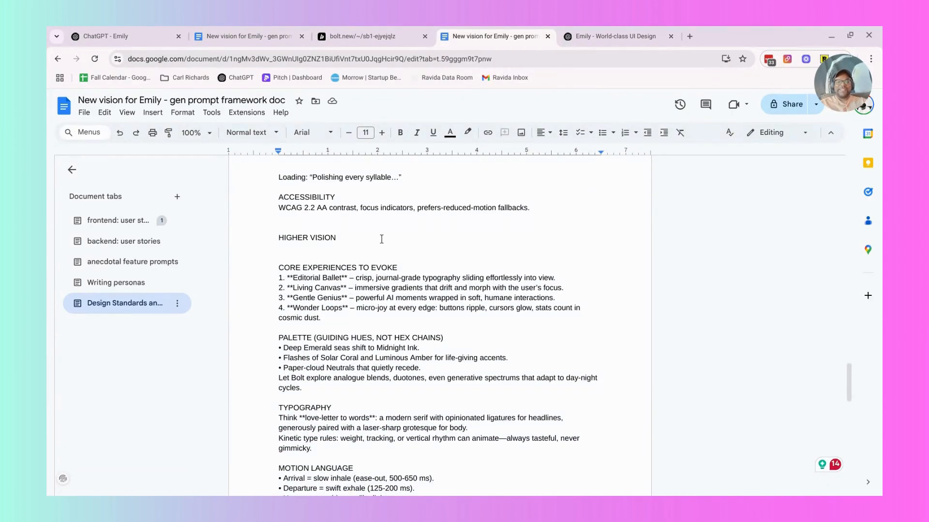
{"action": "scroll", "coordinate": [381, 240], "scroll_direction": "down", "scroll_amount": 1}
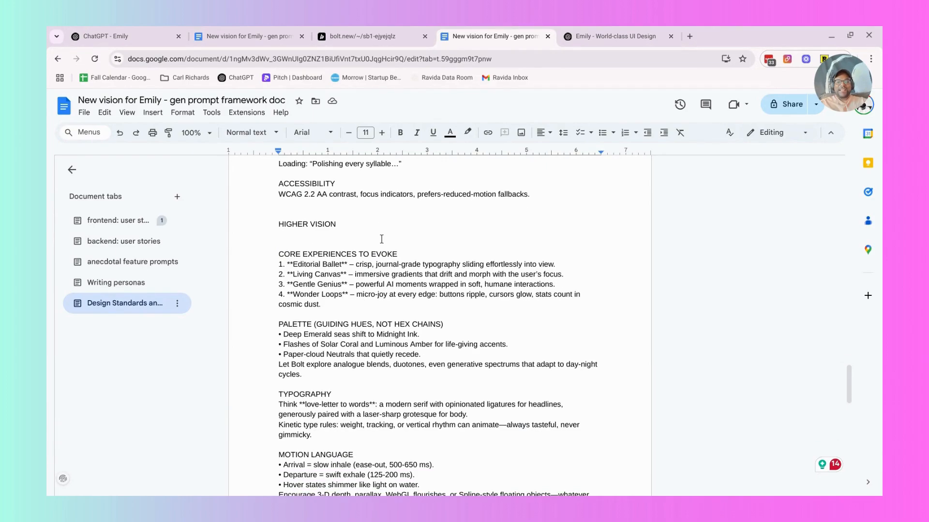
{"action": "left_click_drag", "start_coordinate": [331, 308], "coordinate": [260, 267]}
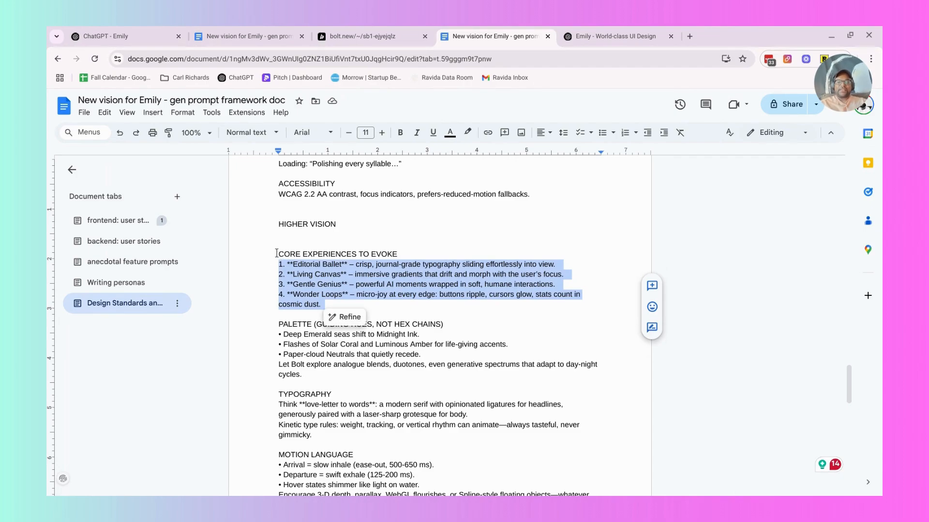
{"action": "left_click", "coordinate": [276, 254], "text": "shift"}
{"action": "key", "text": "ctrl+x"}
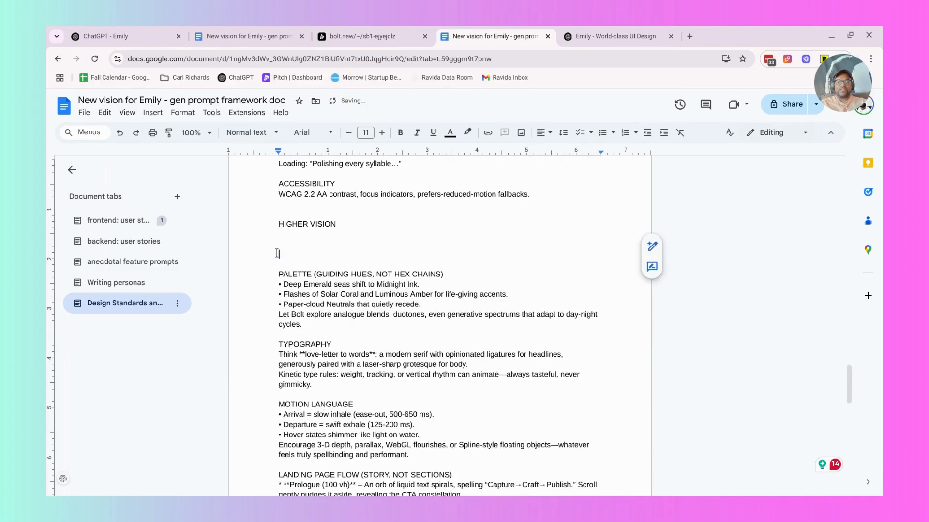
Paste the cut CORE EXPERIENCES TO EVOKE section below the opening paragraph, leaving a blank line between them.
{"action": "scroll", "coordinate": [277, 254], "scroll_direction": "up", "scroll_amount": 20}
{"action": "left_click", "coordinate": [337, 280]}
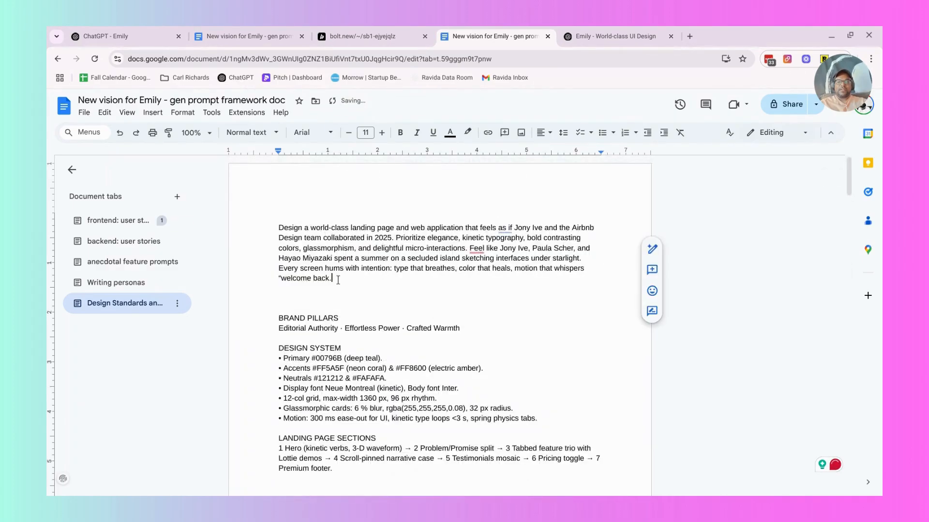
{"action": "key", "text": "Return"}
{"action": "key", "text": "Return"}
{"action": "key", "text": "ctrl+v"}
Move the TYPOGRAPHY section from below PALETTE to directly after the CORE EXPERIENCES TO EVOKE list.
{"action": "scroll", "coordinate": [372, 331], "scroll_direction": "down", "scroll_amount": 20}
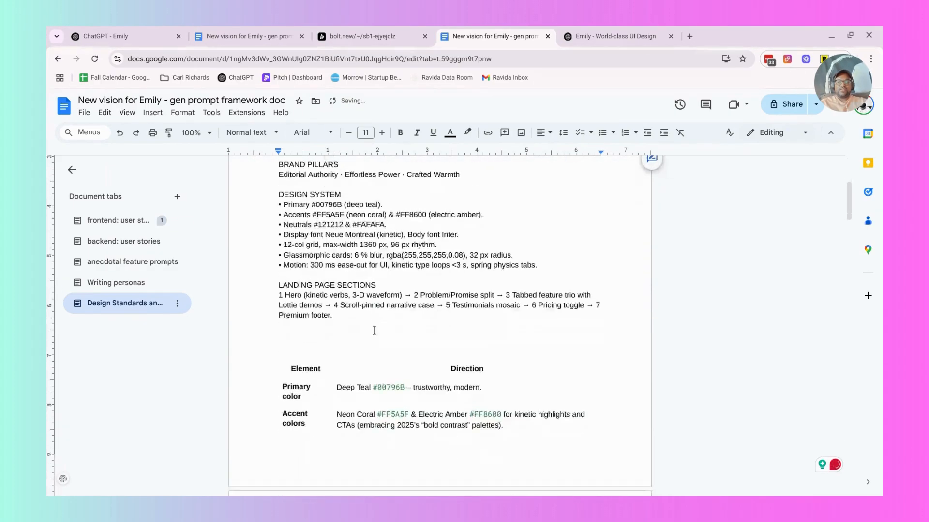
{"action": "scroll", "coordinate": [374, 331], "scroll_direction": "down", "scroll_amount": 10}
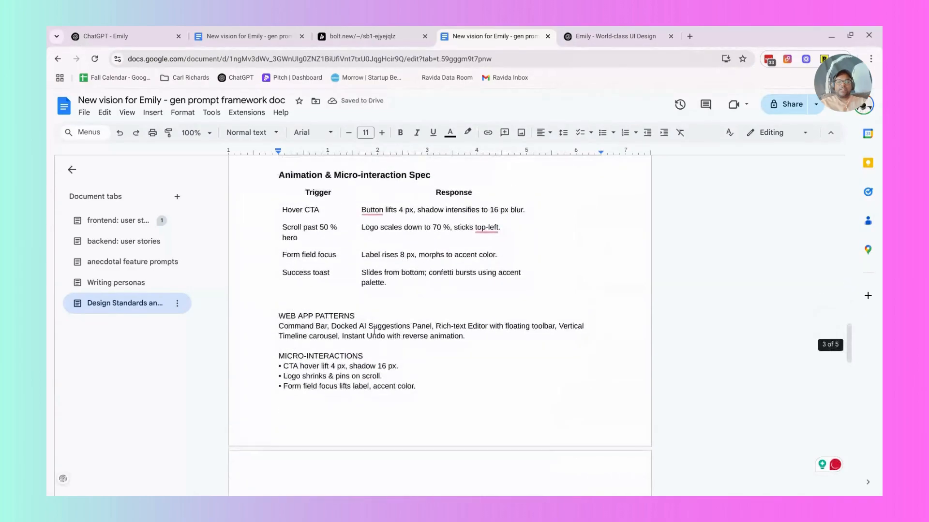
{"action": "scroll", "coordinate": [373, 330], "scroll_direction": "up", "scroll_amount": 5}
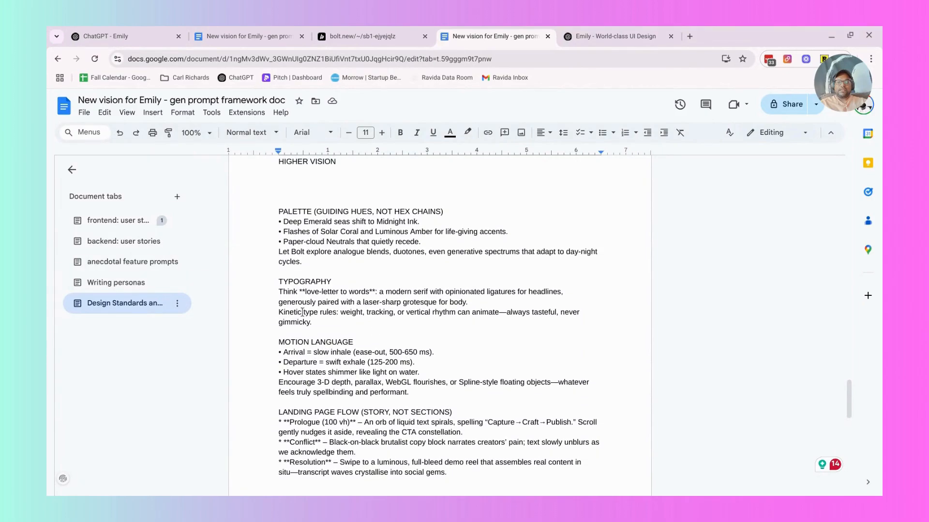
{"action": "left_click_drag", "start_coordinate": [322, 320], "coordinate": [279, 281]}
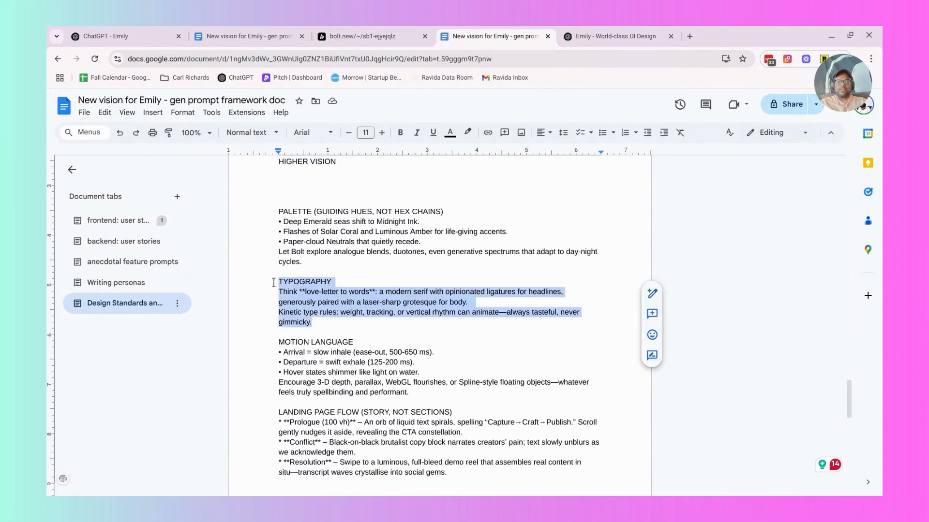
{"action": "key", "text": "BackSpace"}
{"action": "scroll", "coordinate": [273, 283], "scroll_direction": "up", "scroll_amount": 20}
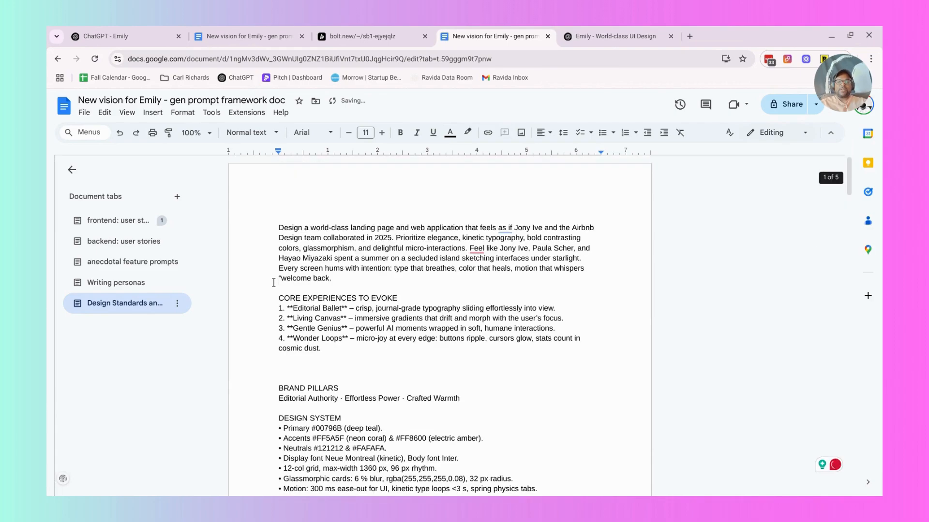
{"action": "left_click", "coordinate": [343, 350]}
{"action": "key", "text": "Return"}
{"action": "key", "text": "ctrl+v"}
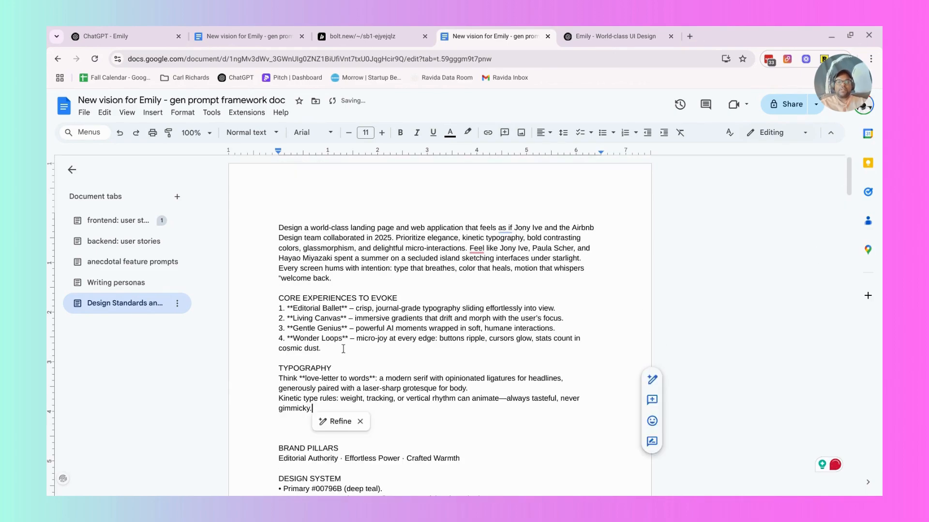
Move the PALETTE (GUIDING HUES, NOT HEX CHAINS) section to below the TYPOGRAPHY section near the document's beginning, separated by a blank line.
{"action": "scroll", "coordinate": [343, 348], "scroll_direction": "down", "scroll_amount": 5}
{"action": "scroll", "coordinate": [343, 348], "scroll_direction": "down", "scroll_amount": 20}
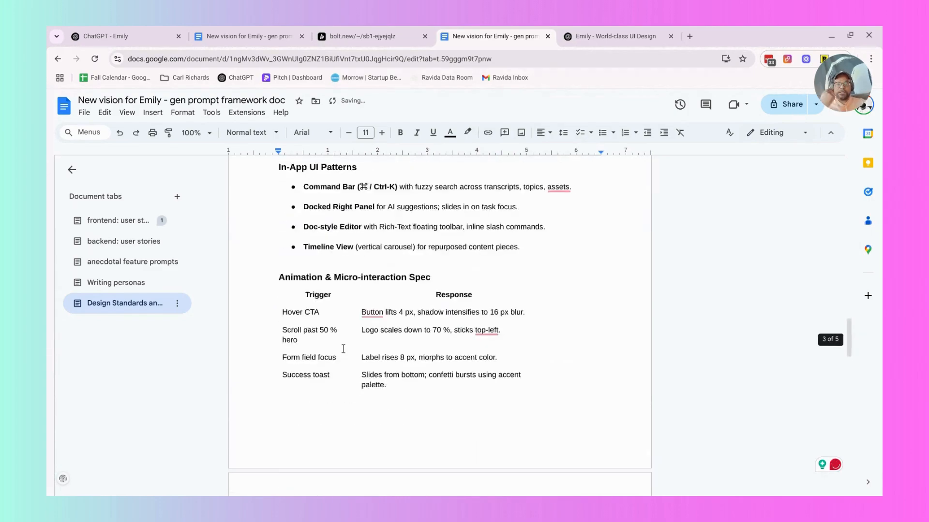
{"action": "scroll", "coordinate": [343, 348], "scroll_direction": "down", "scroll_amount": 10}
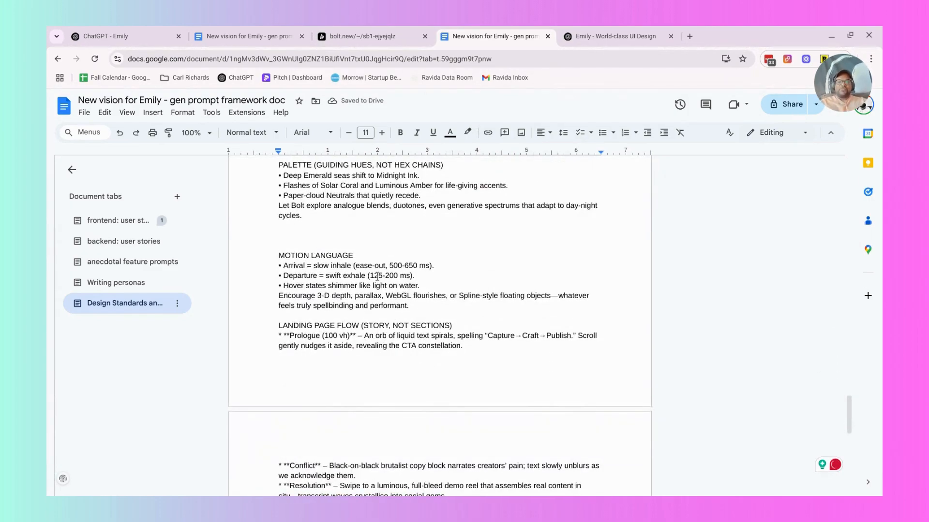
{"action": "scroll", "coordinate": [377, 276], "scroll_direction": "up", "scroll_amount": 1}
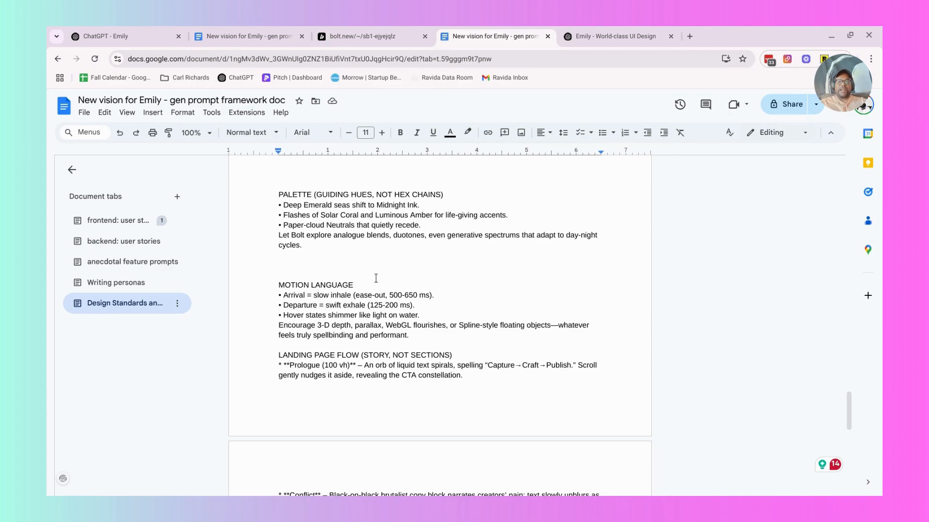
{"action": "scroll", "coordinate": [376, 279], "scroll_direction": "up", "scroll_amount": 2}
{"action": "left_click_drag", "start_coordinate": [312, 299], "coordinate": [275, 242]}
{"action": "key", "text": "ctrl+c"}
{"action": "key", "text": "Delete"}
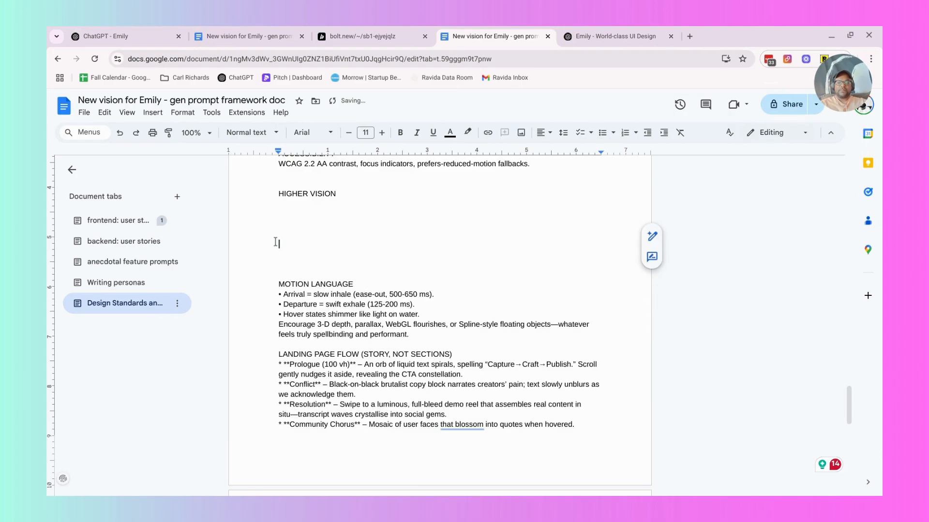
{"action": "scroll", "coordinate": [275, 242], "scroll_direction": "up", "scroll_amount": 20}
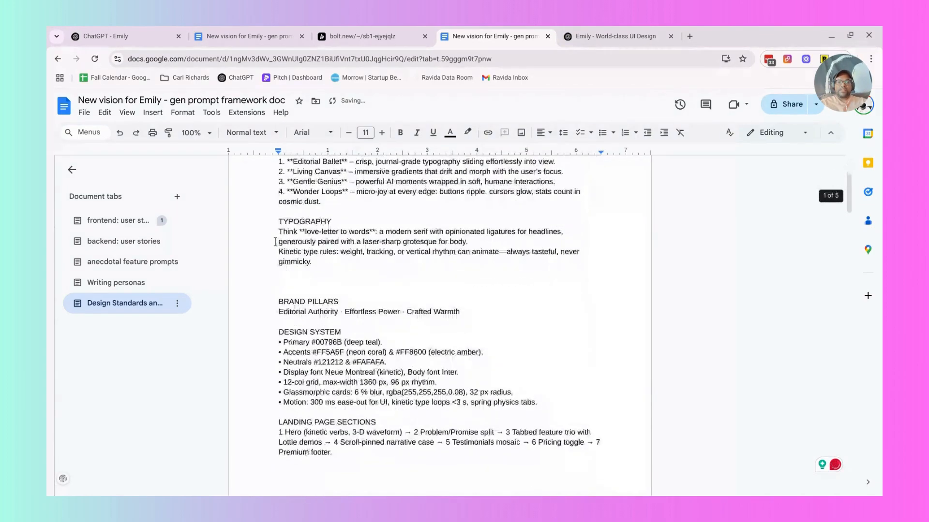
{"action": "left_click", "coordinate": [344, 264]}
{"action": "key", "text": "Return"}
{"action": "key", "text": "Return"}
{"action": "key", "text": "ctrl+v"}
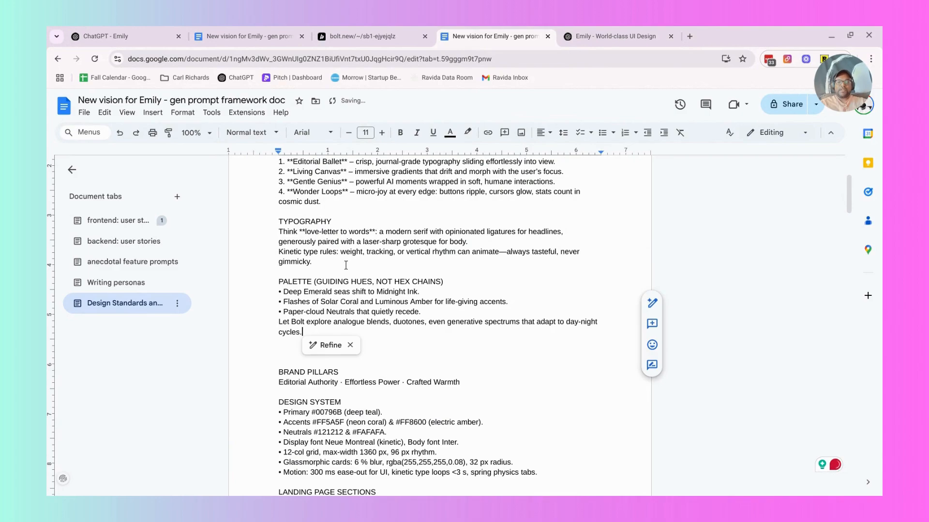
{"action": "left_click_drag", "start_coordinate": [461, 382], "coordinate": [285, 375]}
{"action": "key", "text": "BackSpace"}
{"action": "scroll", "coordinate": [341, 261], "scroll_direction": "up", "scroll_amount": 5}
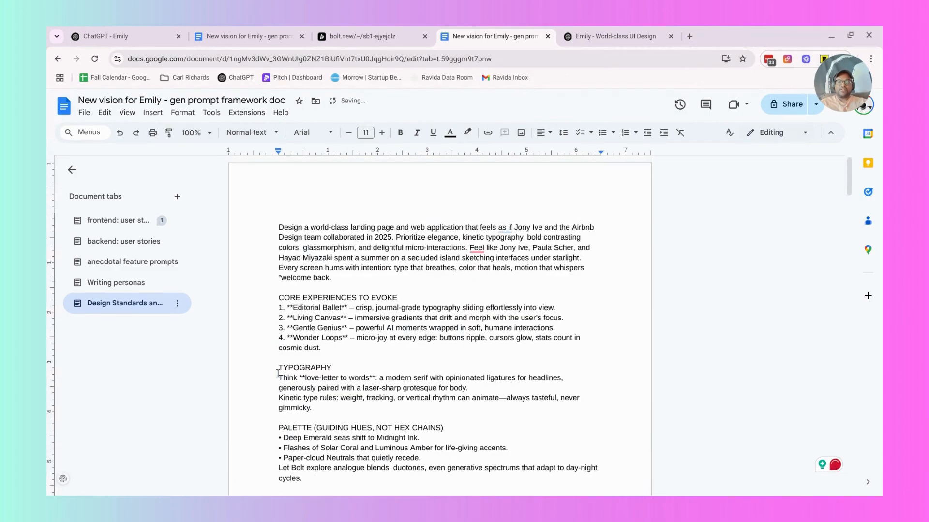
{"action": "left_click", "coordinate": [350, 280]}
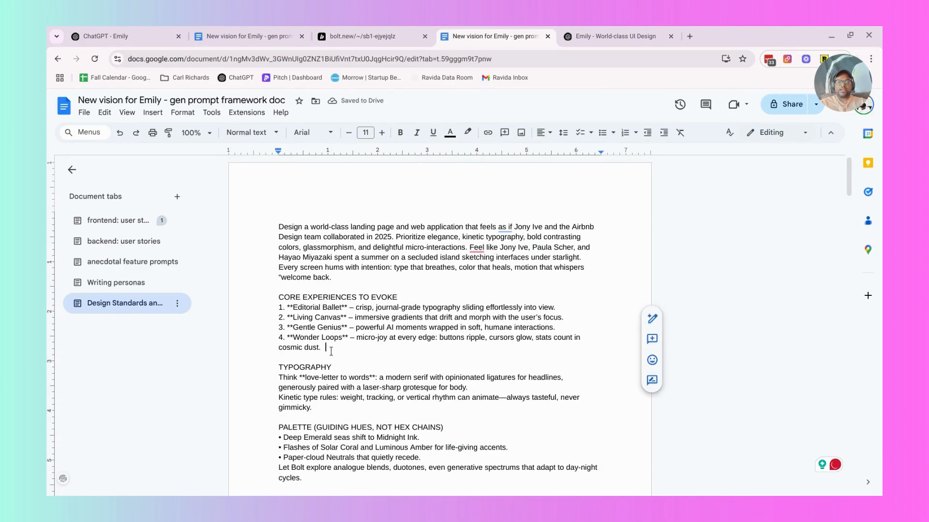
{"action": "key", "text": "ctrl+z"}
Move the LANDING PAGE FLOW (STORY, NOT SECTIONS) section with its six items to directly above the Landing Page Architecture heading.
{"action": "scroll", "coordinate": [331, 351], "scroll_direction": "down", "scroll_amount": 17}
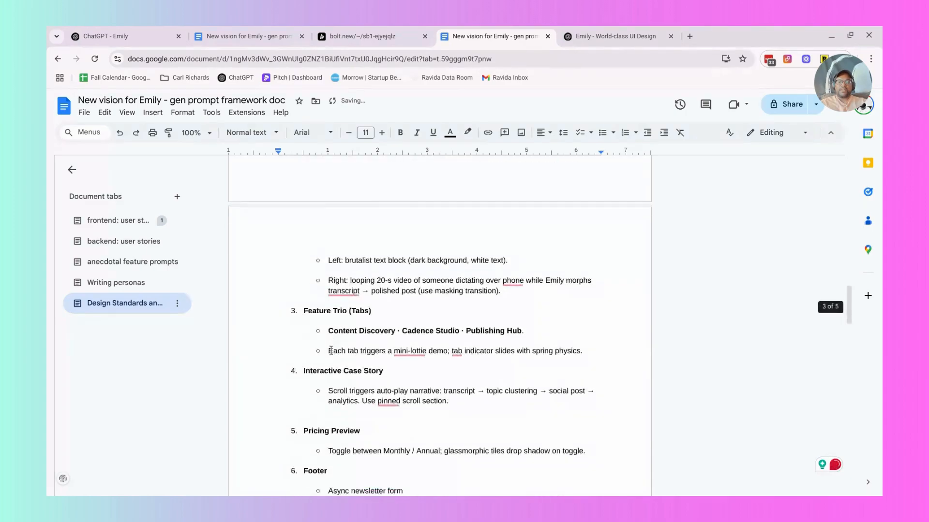
{"action": "scroll", "coordinate": [330, 350], "scroll_direction": "down", "scroll_amount": 5}
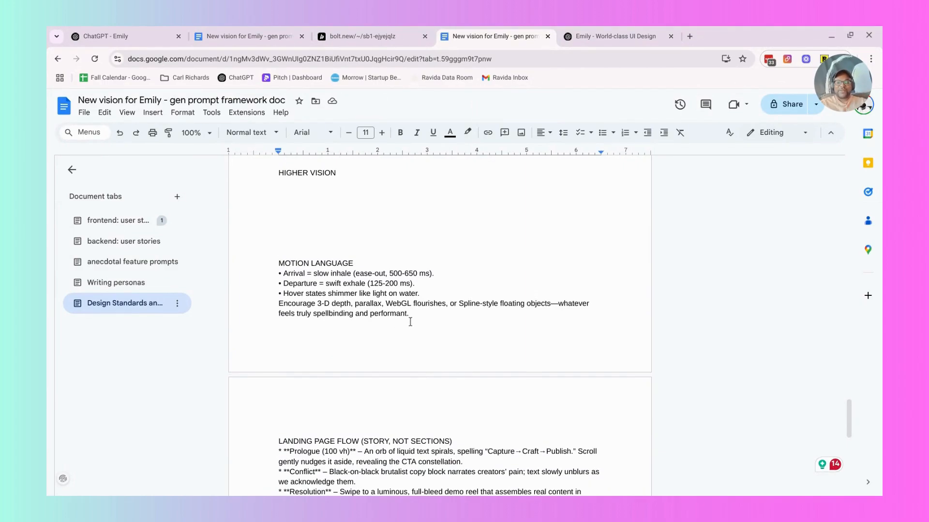
{"action": "scroll", "coordinate": [412, 320], "scroll_direction": "down", "scroll_amount": 4}
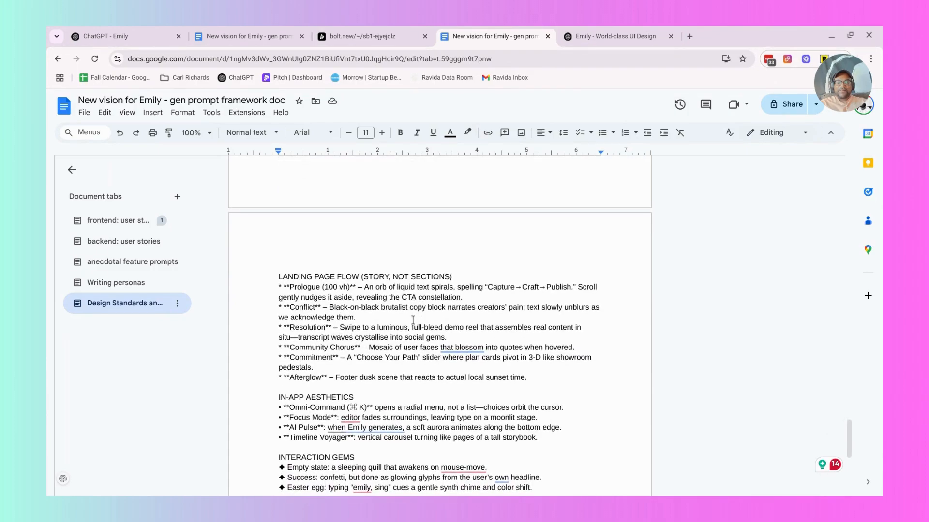
{"action": "scroll", "coordinate": [413, 321], "scroll_direction": "down", "scroll_amount": 1}
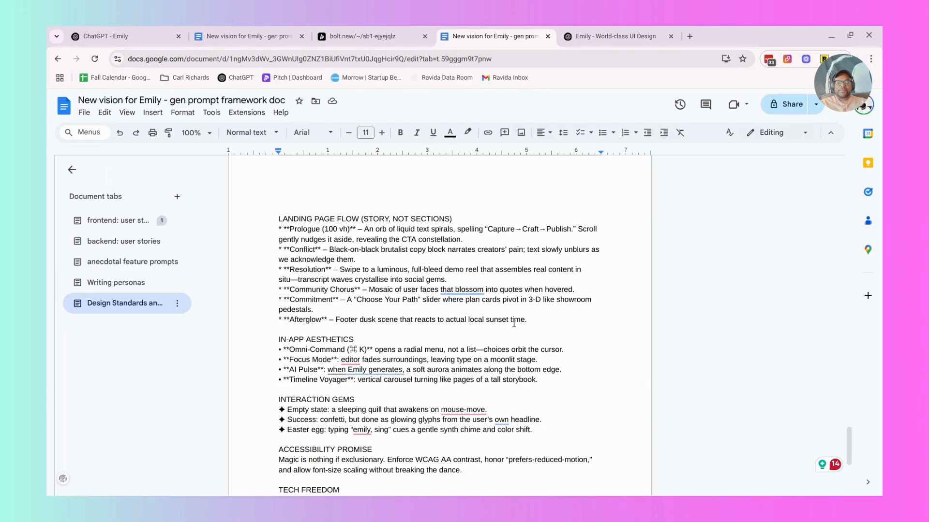
{"action": "left_click_drag", "start_coordinate": [531, 320], "coordinate": [276, 222]}
{"action": "key", "text": "ctrl+c"}
{"action": "key", "text": "BackSpace"}
{"action": "scroll", "coordinate": [276, 222], "scroll_direction": "down", "scroll_amount": 10}
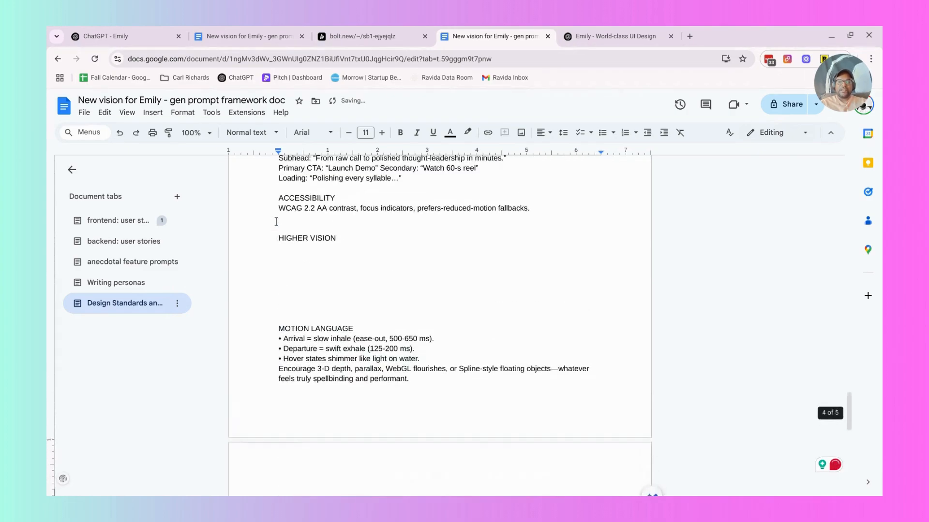
{"action": "scroll", "coordinate": [277, 222], "scroll_direction": "up", "scroll_amount": 3}
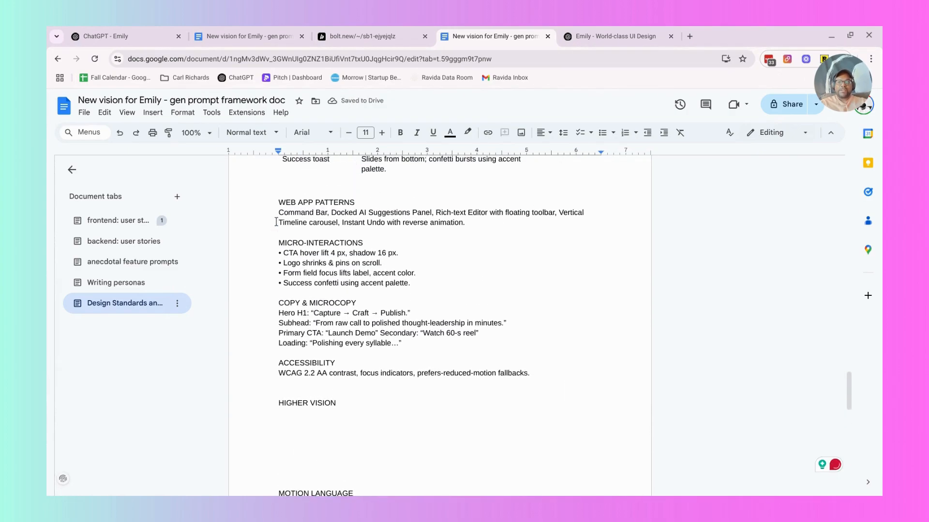
{"action": "scroll", "coordinate": [277, 222], "scroll_direction": "up", "scroll_amount": 8}
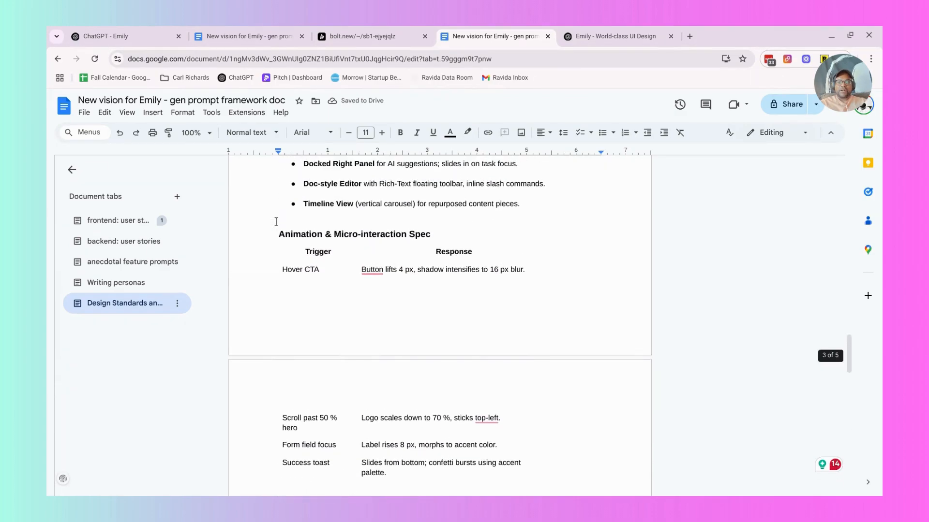
{"action": "scroll", "coordinate": [276, 221], "scroll_direction": "up", "scroll_amount": 6}
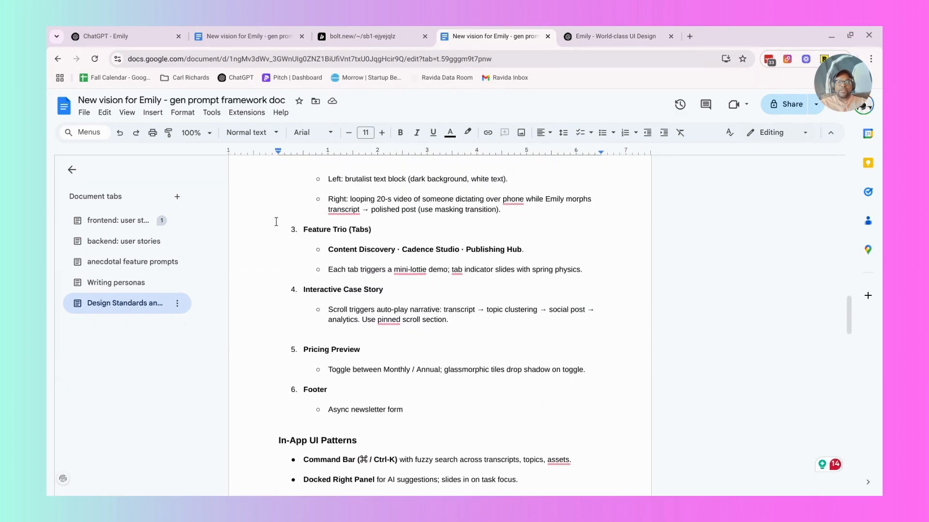
{"action": "scroll", "coordinate": [276, 221], "scroll_direction": "up", "scroll_amount": 3}
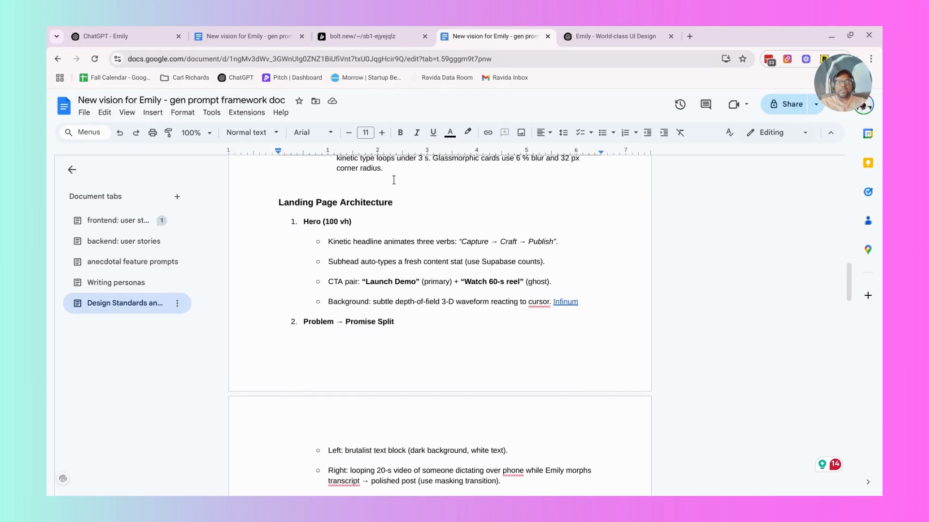
{"action": "left_click", "coordinate": [394, 180]}
{"action": "key", "text": "Return"}
{"action": "key", "text": "ctrl+v"}
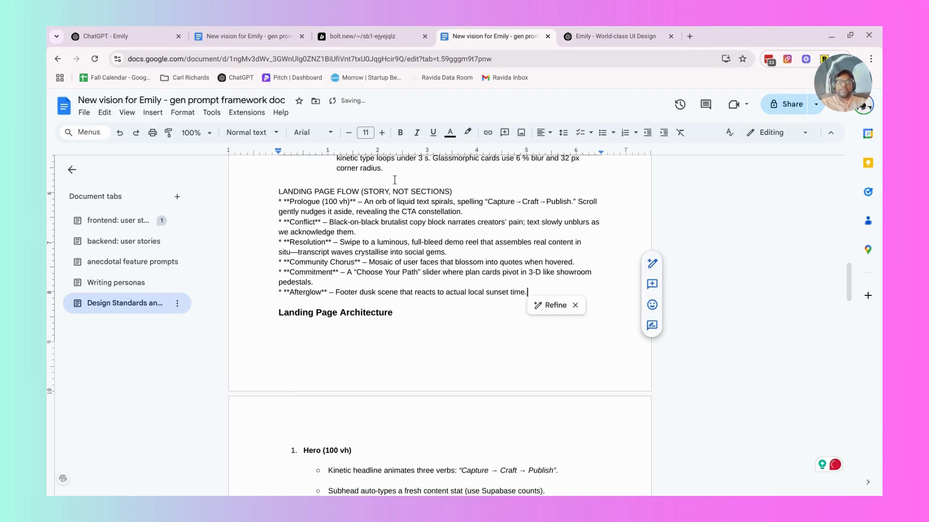
Delete the TECH FREEDOM, DELIVERABLES and GO FORTH sections at the document's end, along with the empty lines before them.
{"action": "scroll", "coordinate": [375, 228], "scroll_direction": "down", "scroll_amount": 20}
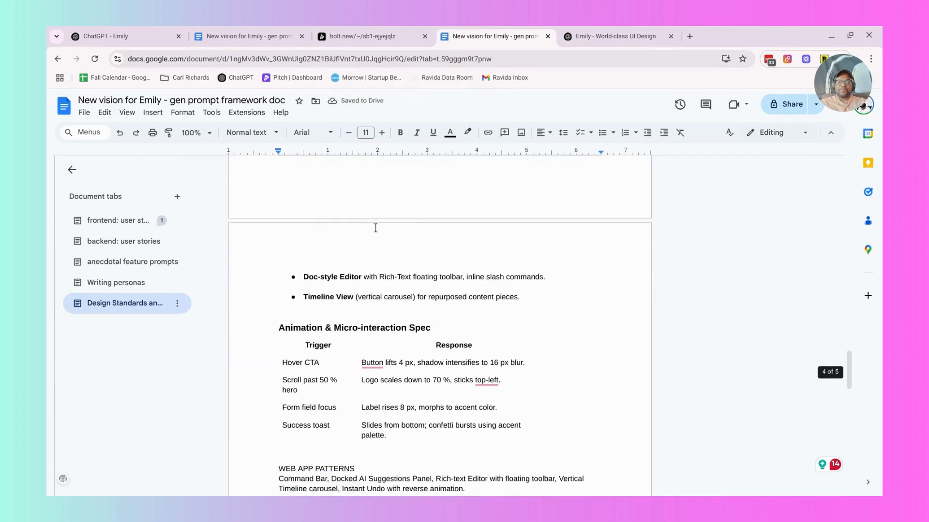
{"action": "scroll", "coordinate": [375, 228], "scroll_direction": "down", "scroll_amount": 10}
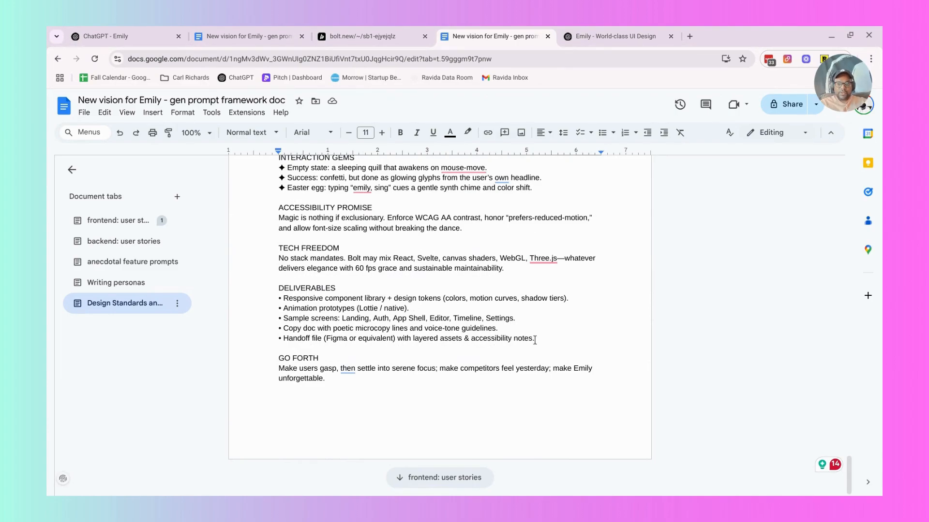
{"action": "left_click_drag", "start_coordinate": [533, 338], "coordinate": [276, 339]}
{"action": "left_click", "coordinate": [315, 365]}
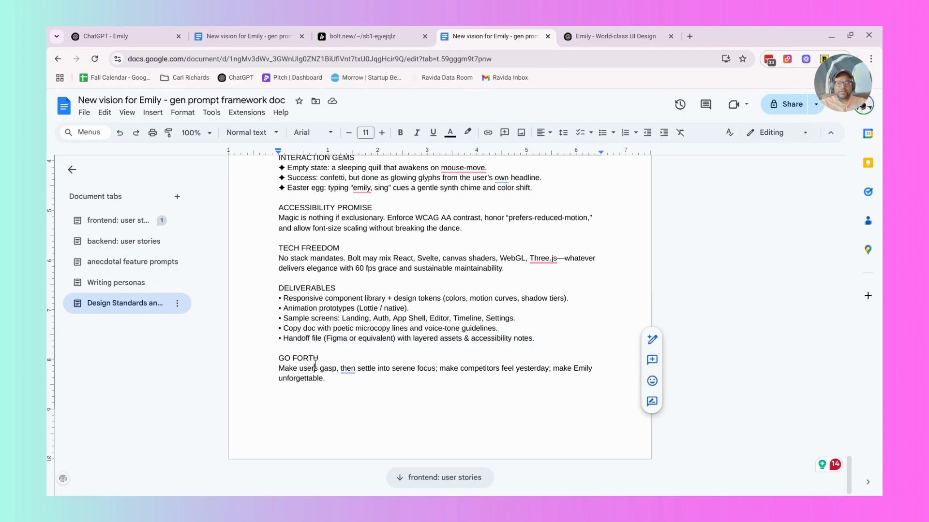
{"action": "left_click_drag", "start_coordinate": [327, 381], "coordinate": [245, 245]}
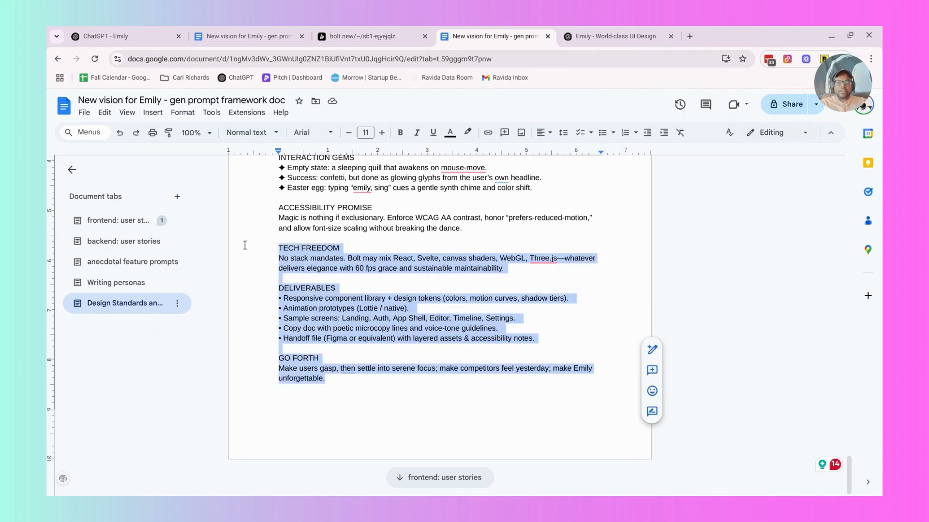
{"action": "key", "text": "BackSpace"}
{"action": "key", "text": "BackSpace"}
{"action": "key", "text": "BackSpace"}
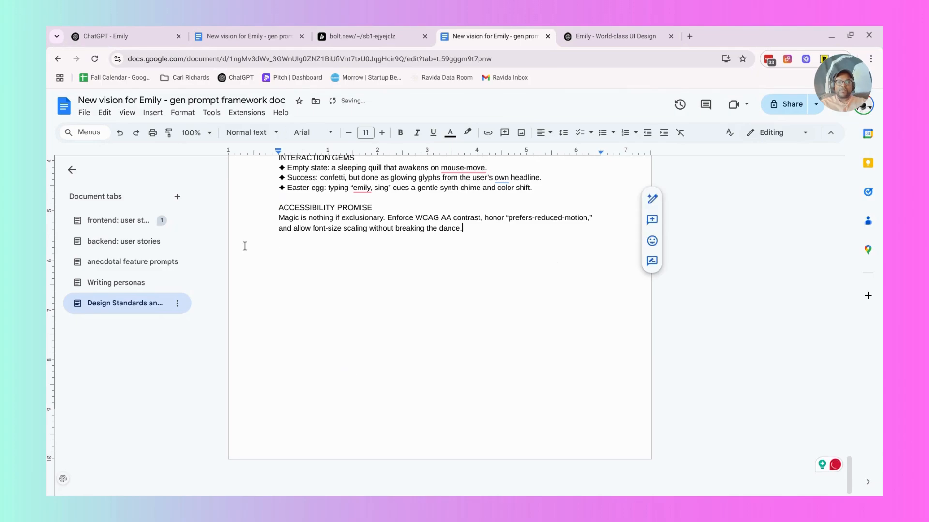
Delete the INTERACTION GEMS heading and its three items from above the ACCESSIBILITY PROMISE section.
{"action": "scroll", "coordinate": [245, 246], "scroll_direction": "up", "scroll_amount": 3}
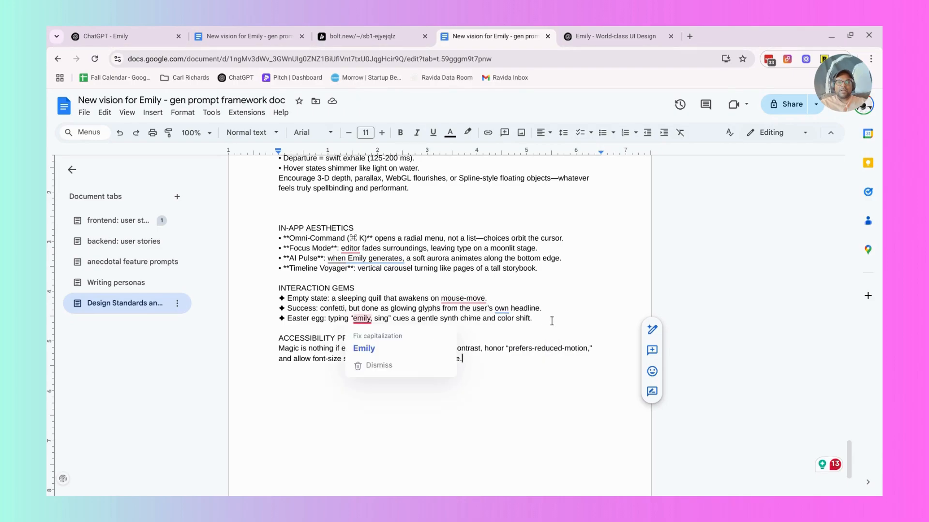
{"action": "left_click_drag", "start_coordinate": [532, 319], "coordinate": [228, 280]}
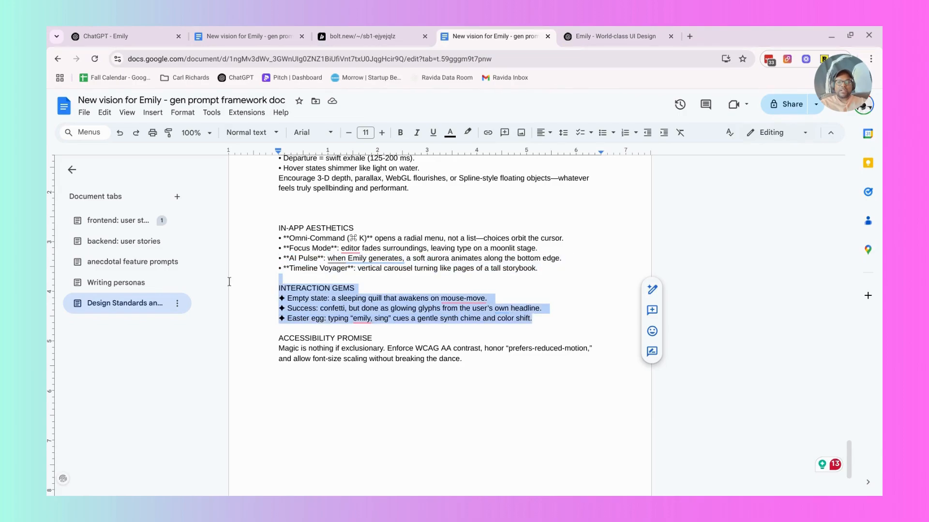
{"action": "key", "text": "BackSpace"}
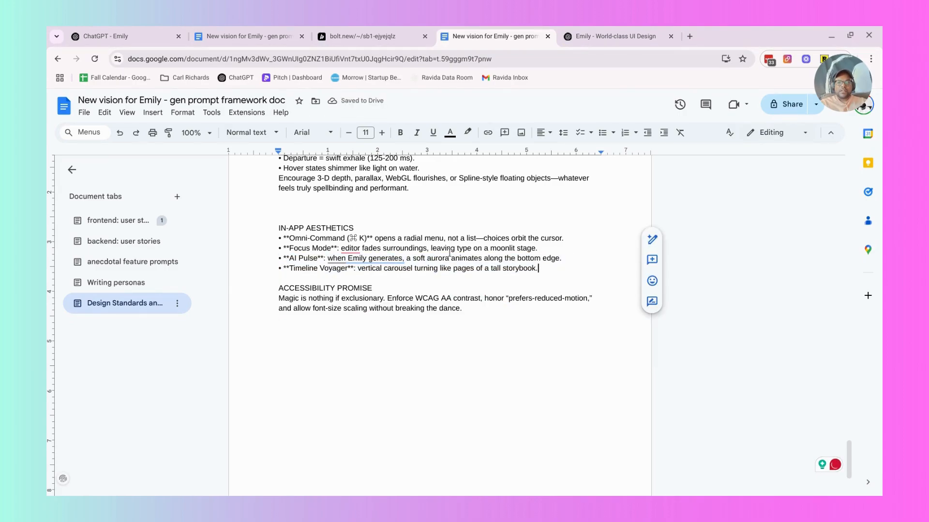
Move the IN-APP AESTHETICS section with its four items to between the WEB APP PATTERNS and MICRO-INTERACTIONS sections.
{"action": "left_click", "coordinate": [276, 228], "text": "shift"}
{"action": "key", "text": "BackSpace"}
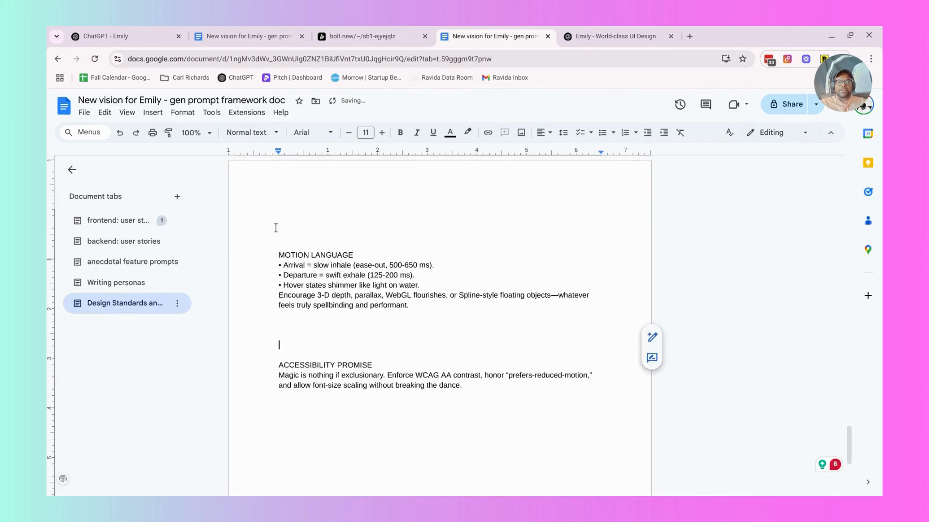
{"action": "scroll", "coordinate": [276, 228], "scroll_direction": "up", "scroll_amount": 5}
{"action": "scroll", "coordinate": [276, 228], "scroll_direction": "up", "scroll_amount": 3}
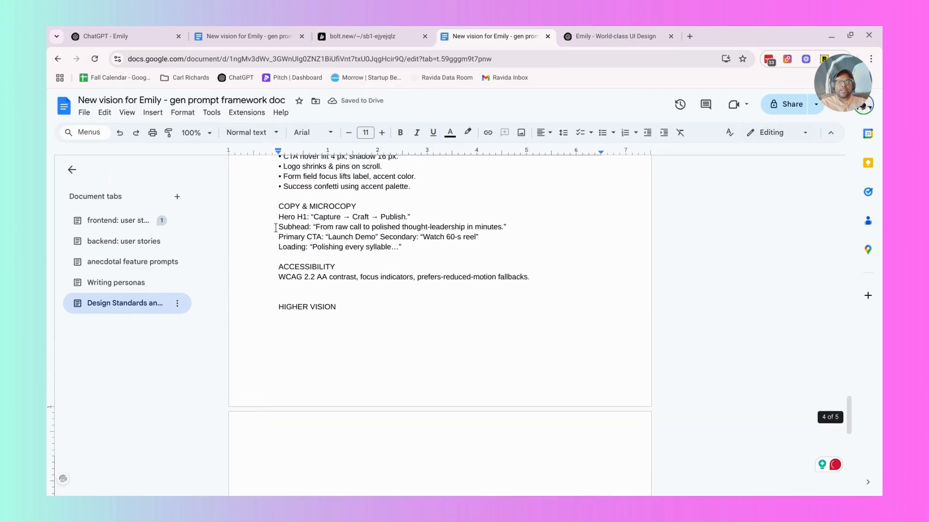
{"action": "scroll", "coordinate": [276, 227], "scroll_direction": "up", "scroll_amount": 1}
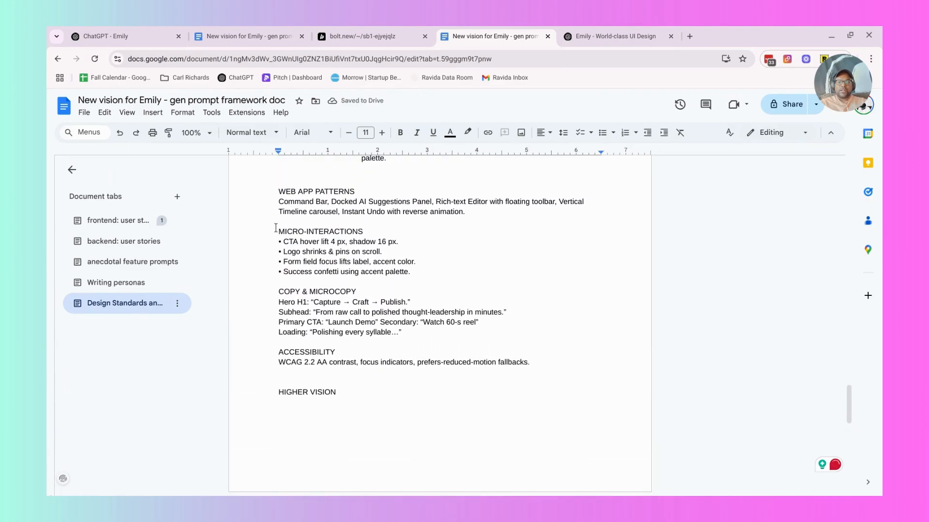
{"action": "left_click", "coordinate": [435, 269]}
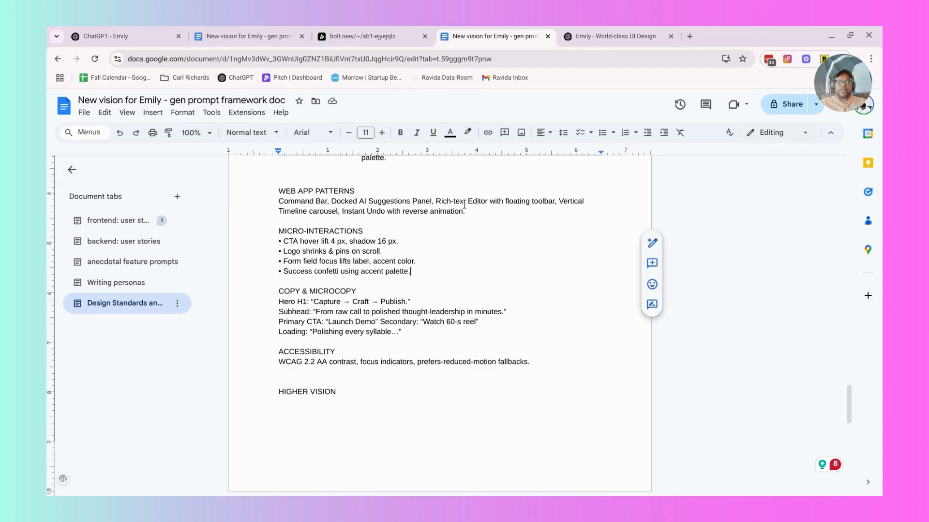
{"action": "key", "text": "ctrl+z"}
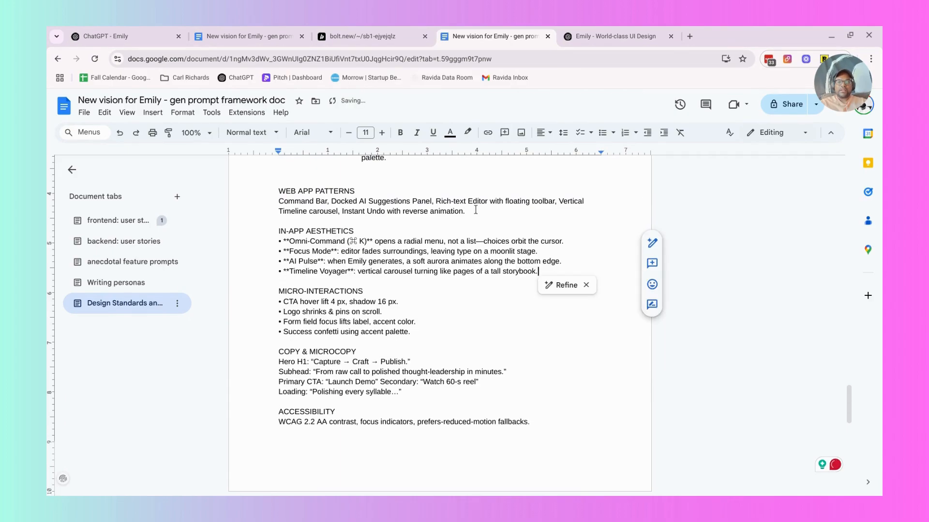
Move the IN-APP AESTHETICS section to below the Timeline View bullet of In-App UI Patterns, directly above the Animation & Micro-interaction Spec heading.
{"action": "scroll", "coordinate": [460, 204], "scroll_direction": "up", "scroll_amount": 2}
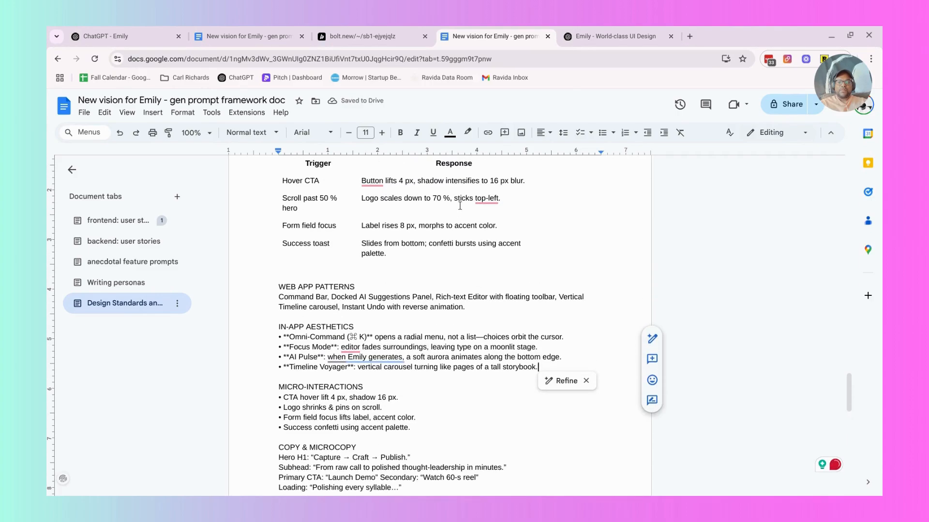
{"action": "scroll", "coordinate": [460, 206], "scroll_direction": "up", "scroll_amount": 6}
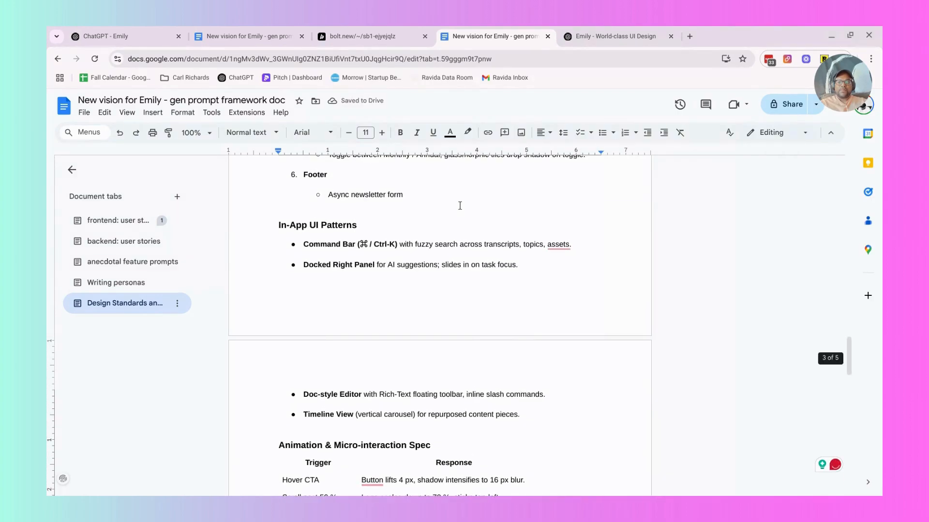
{"action": "scroll", "coordinate": [460, 205], "scroll_direction": "down", "scroll_amount": 2}
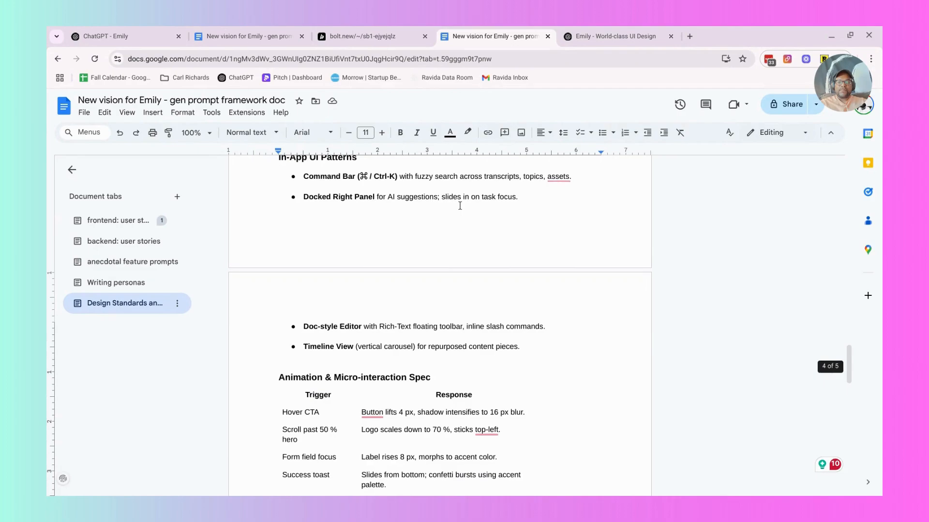
{"action": "scroll", "coordinate": [460, 206], "scroll_direction": "down", "scroll_amount": 5}
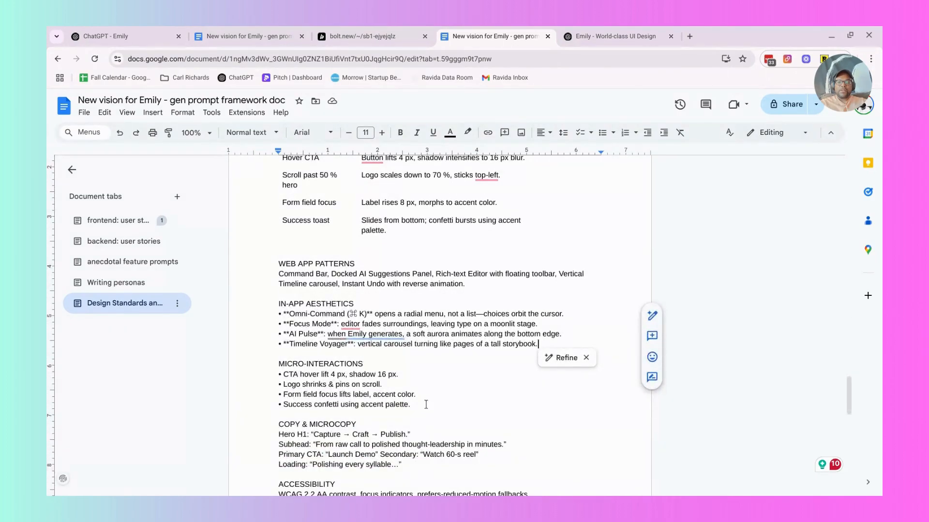
{"action": "left_click", "coordinate": [271, 305], "text": "shift"}
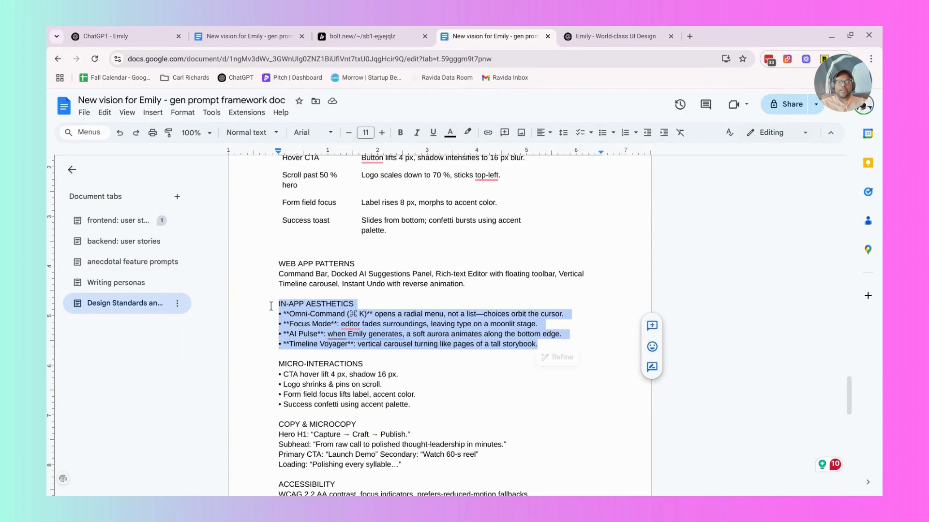
{"action": "key", "text": "BackSpace"}
{"action": "scroll", "coordinate": [271, 306], "scroll_direction": "up", "scroll_amount": 6}
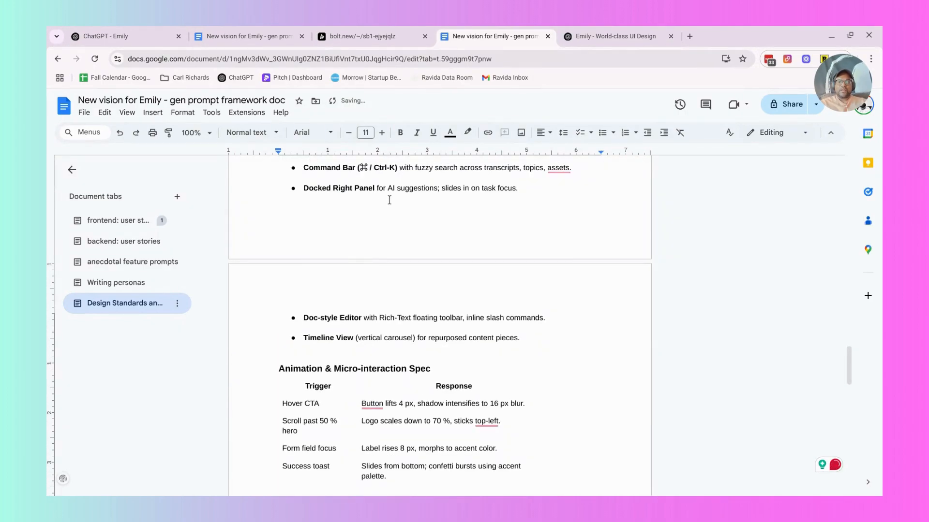
{"action": "scroll", "coordinate": [389, 199], "scroll_direction": "down", "scroll_amount": 1}
{"action": "left_click", "coordinate": [522, 315]}
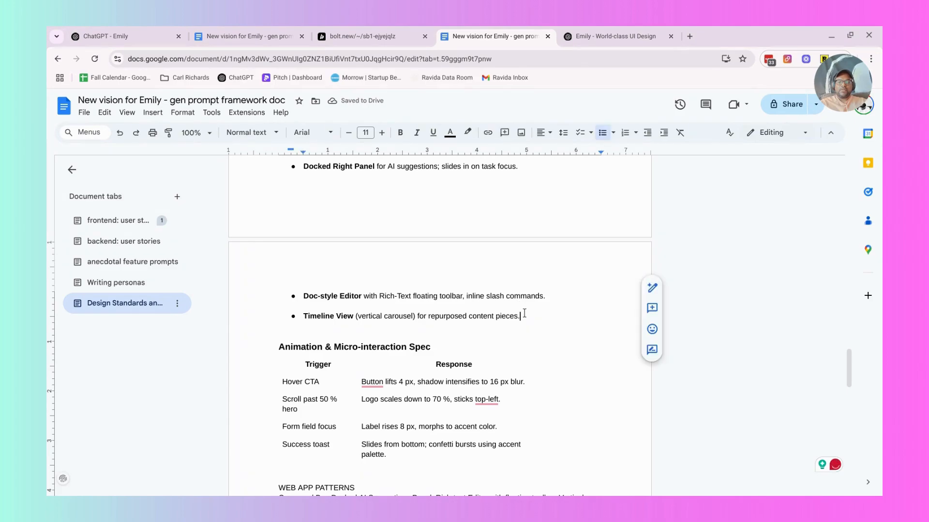
{"action": "key", "text": "Return"}
{"action": "key", "text": "Return"}
{"action": "key", "text": "Return"}
{"action": "key", "text": "BackSpace"}
{"action": "key", "text": "BackSpace"}
{"action": "key", "text": "BackSpace"}
{"action": "key", "text": "BackSpace"}
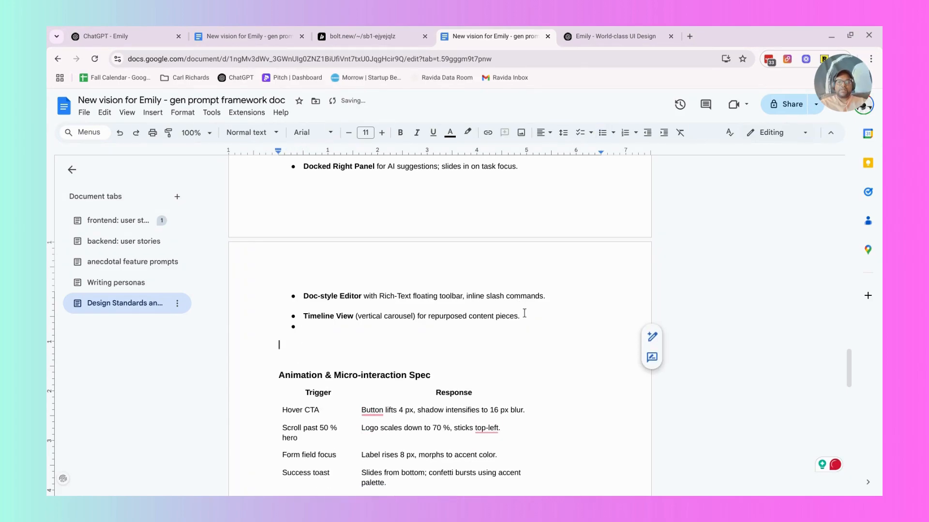
{"action": "key", "text": "ctrl+v"}
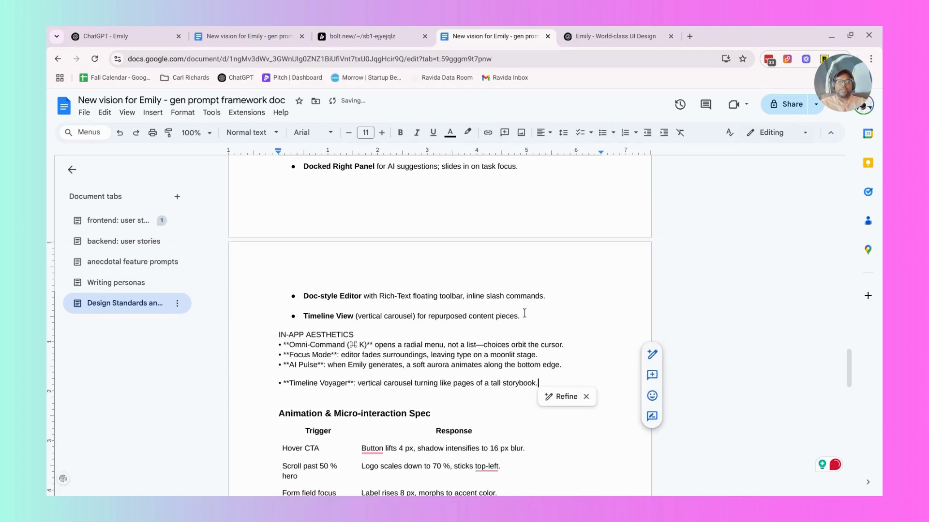
Move the MOTION LANGUAGE section from below HIGHER VISION to between the WEB APP PATTERNS and MICRO-INTERACTIONS sections.
{"action": "scroll", "coordinate": [545, 309], "scroll_direction": "down", "scroll_amount": 5}
{"action": "scroll", "coordinate": [547, 312], "scroll_direction": "down", "scroll_amount": 10}
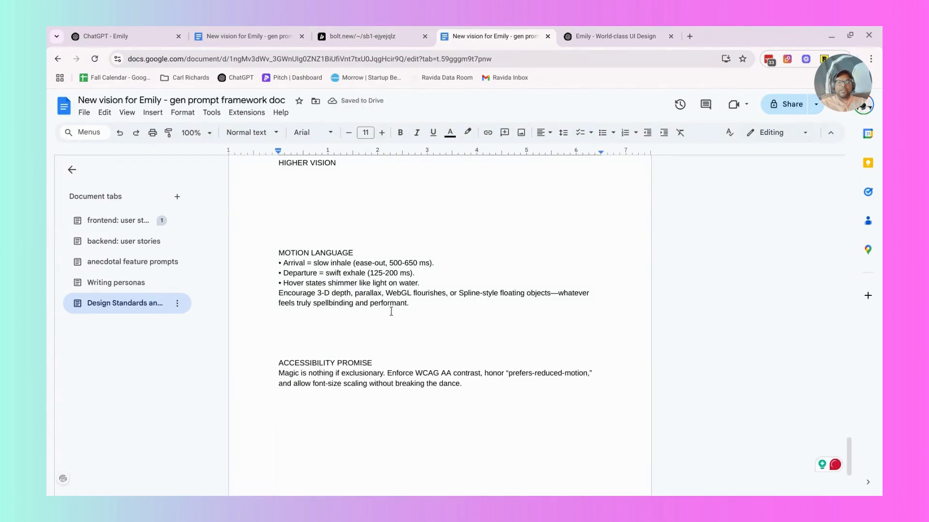
{"action": "left_click_drag", "start_coordinate": [421, 307], "coordinate": [255, 251]}
{"action": "key", "text": "BackSpace"}
{"action": "scroll", "coordinate": [430, 259], "scroll_direction": "up", "scroll_amount": 6}
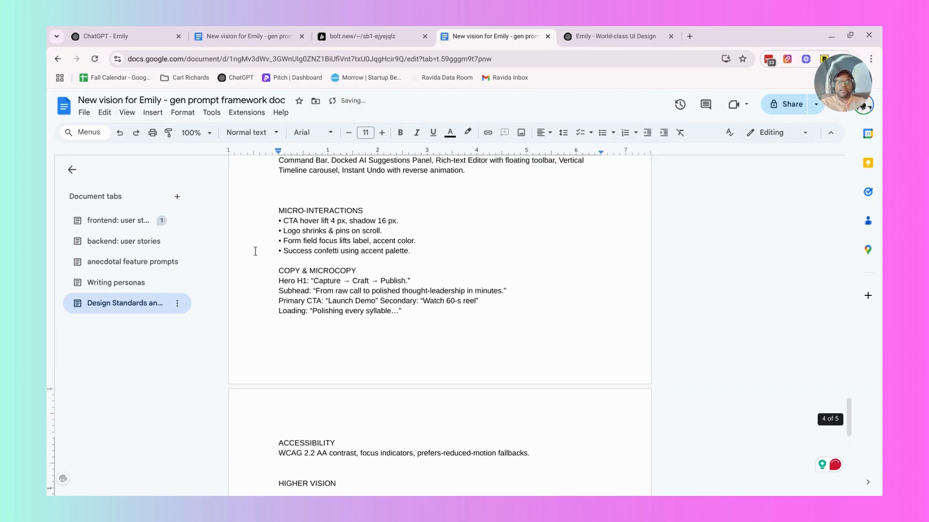
{"action": "left_click", "coordinate": [425, 268]}
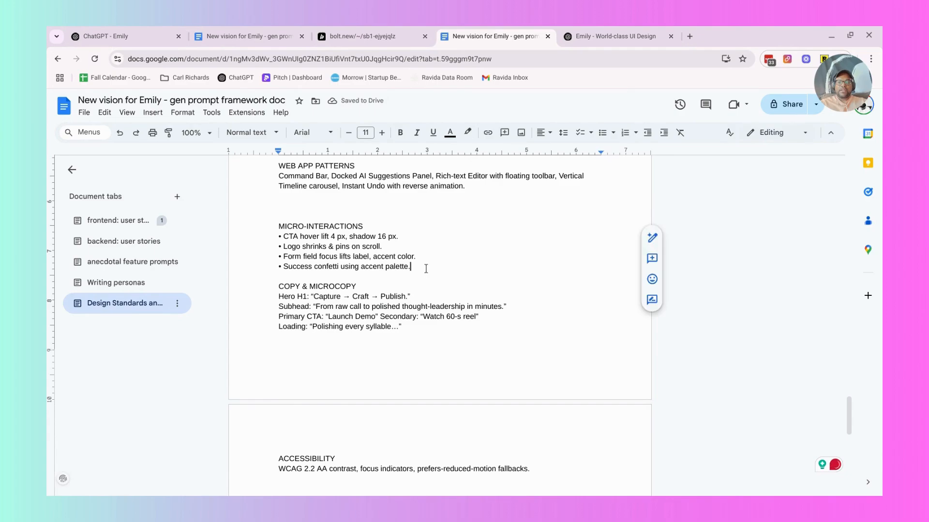
{"action": "key", "text": "ctrl+z"}
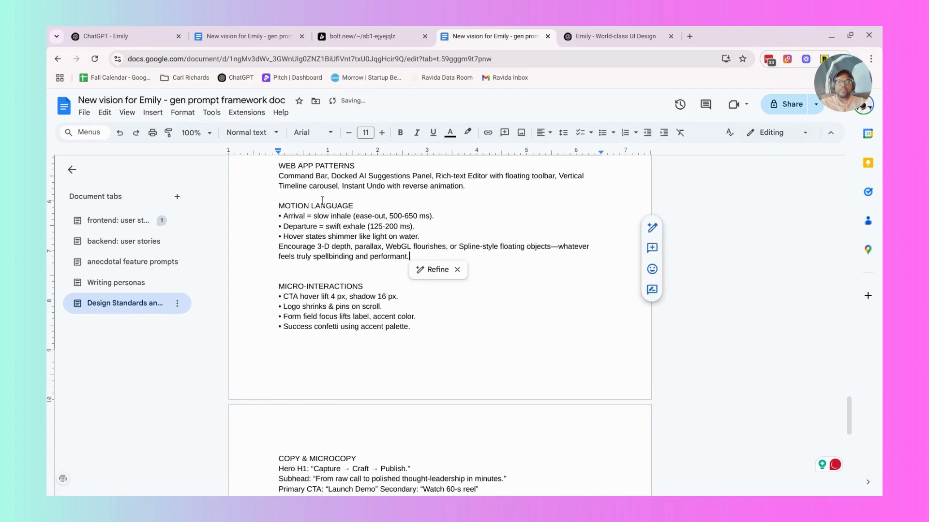
Delete the WEB APP PATTERNS heading and its paragraph from above MOTION LANGUAGE, along with the surplus blank line.
{"action": "scroll", "coordinate": [323, 201], "scroll_direction": "up", "scroll_amount": 1}
{"action": "scroll", "coordinate": [322, 200], "scroll_direction": "up", "scroll_amount": 3}
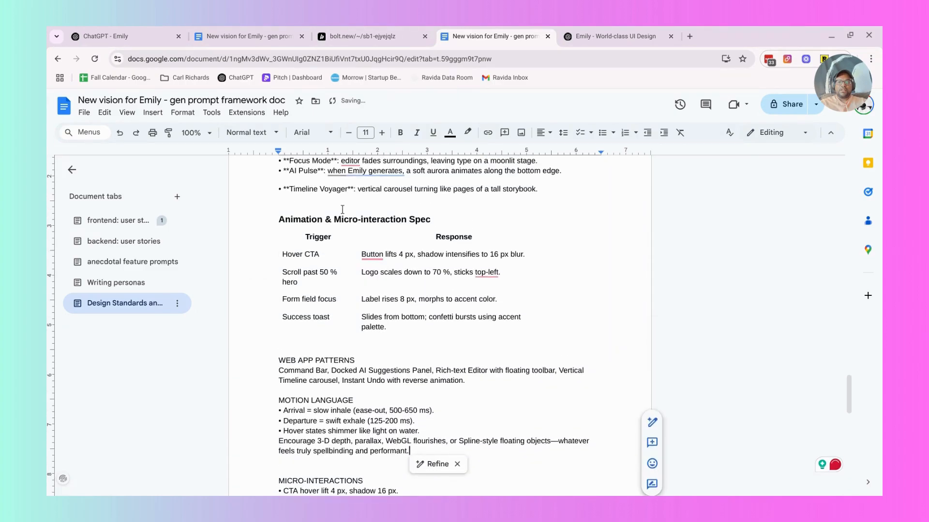
{"action": "scroll", "coordinate": [342, 210], "scroll_direction": "down", "scroll_amount": 3}
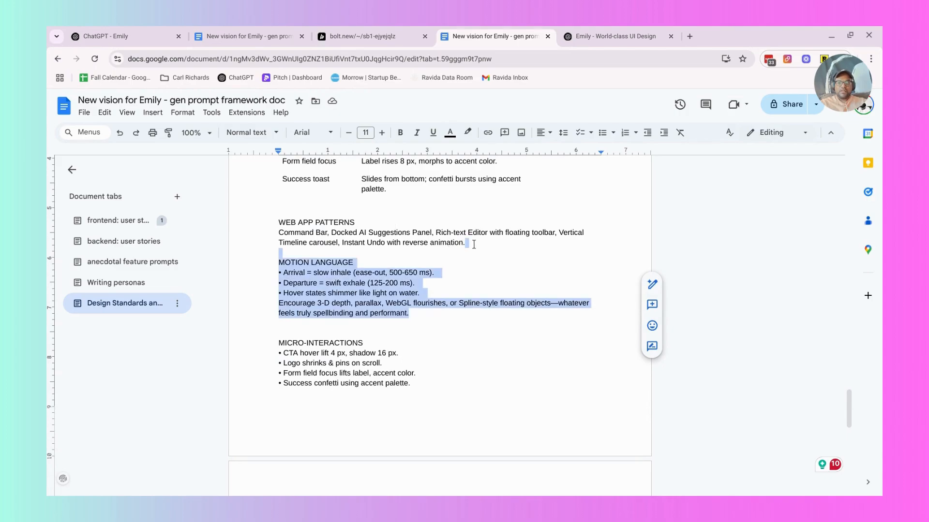
{"action": "left_click_drag", "start_coordinate": [473, 244], "coordinate": [349, 232]}
{"action": "left_click", "coordinate": [349, 232]}
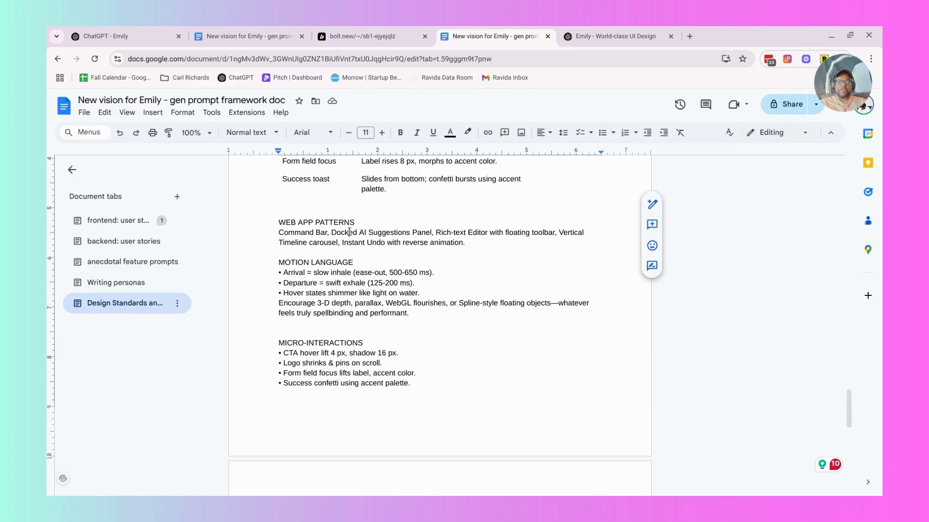
{"action": "left_click_drag", "start_coordinate": [278, 221], "coordinate": [474, 245]}
{"action": "key", "text": "BackSpace"}
{"action": "key", "text": "BackSpace"}
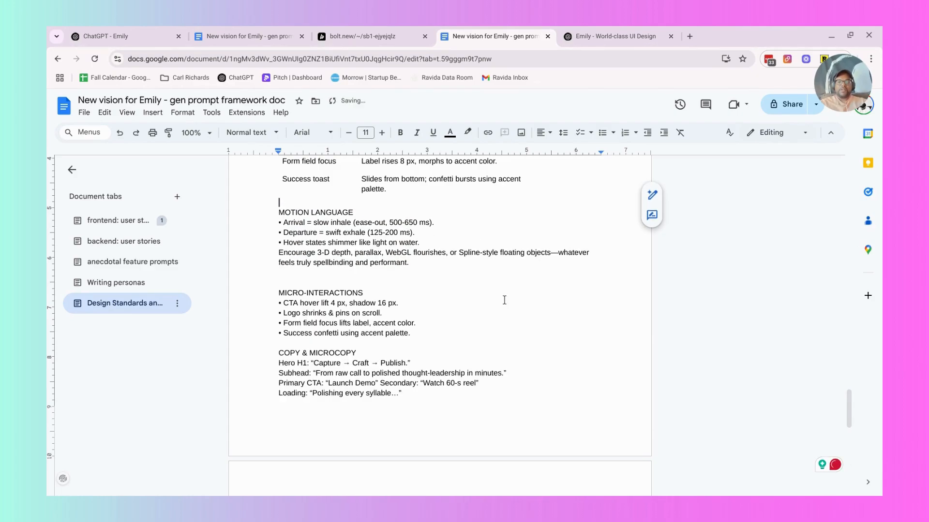
Delete the HIGHER VISION heading and the surplus blank line below the ACCESSIBILITY section.
{"action": "scroll", "coordinate": [503, 298], "scroll_direction": "down", "scroll_amount": 10}
{"action": "left_click", "coordinate": [336, 260]}
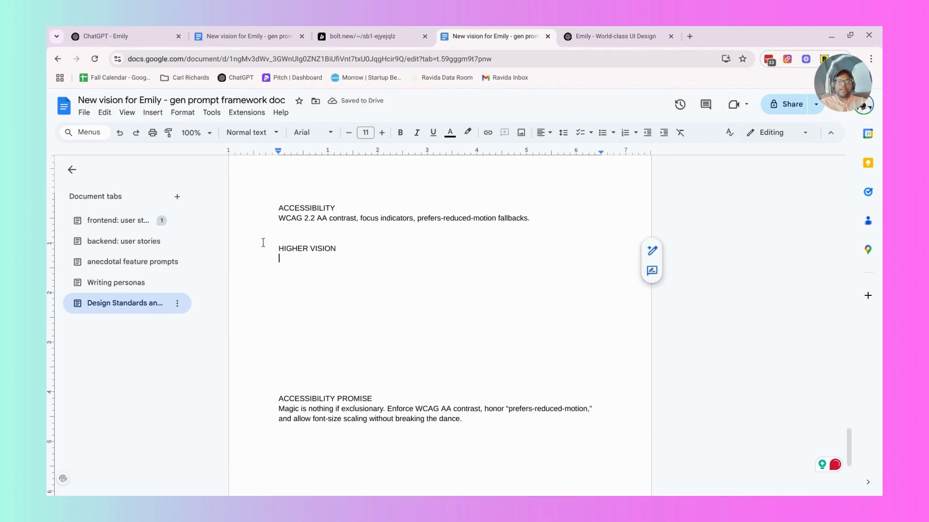
{"action": "key", "text": "shift+Up"}
{"action": "key", "text": "BackSpace"}
{"action": "key", "text": "BackSpace"}
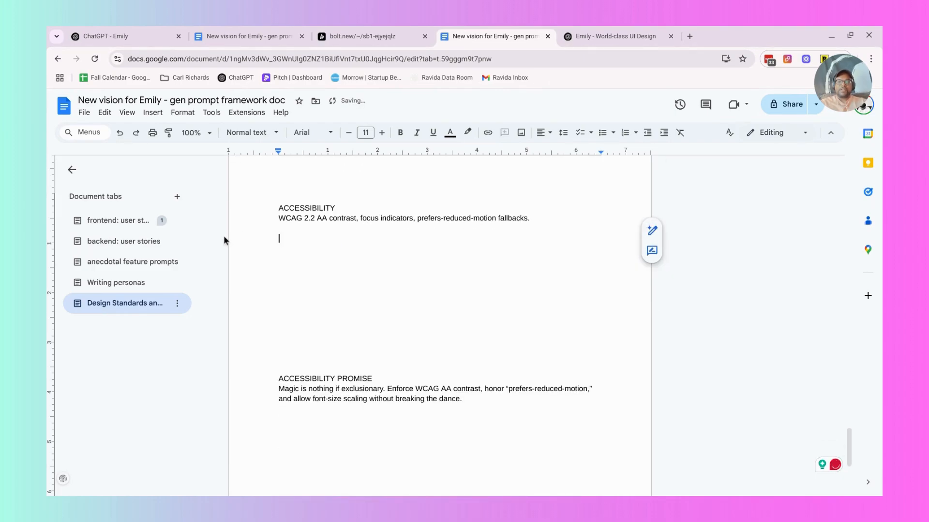
Delete the ACCESSIBILITY PROMISE heading above the paragraph starting "Magic is nothing if exclusionary".
{"action": "left_click_drag", "start_coordinate": [373, 378], "coordinate": [280, 379]}
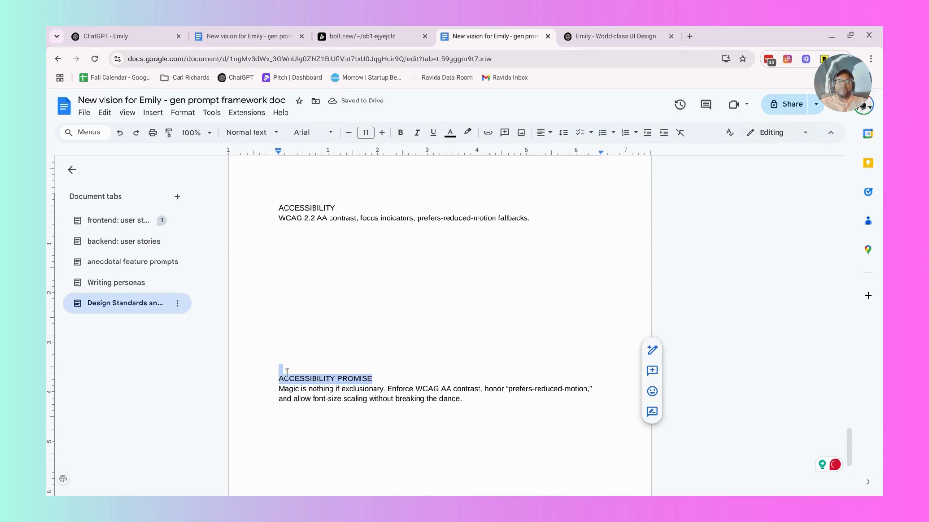
{"action": "key", "text": "BackSpace"}
{"action": "key", "text": "BackSpace"}
{"action": "key", "text": "BackSpace"}
{"action": "key", "text": "Down"}
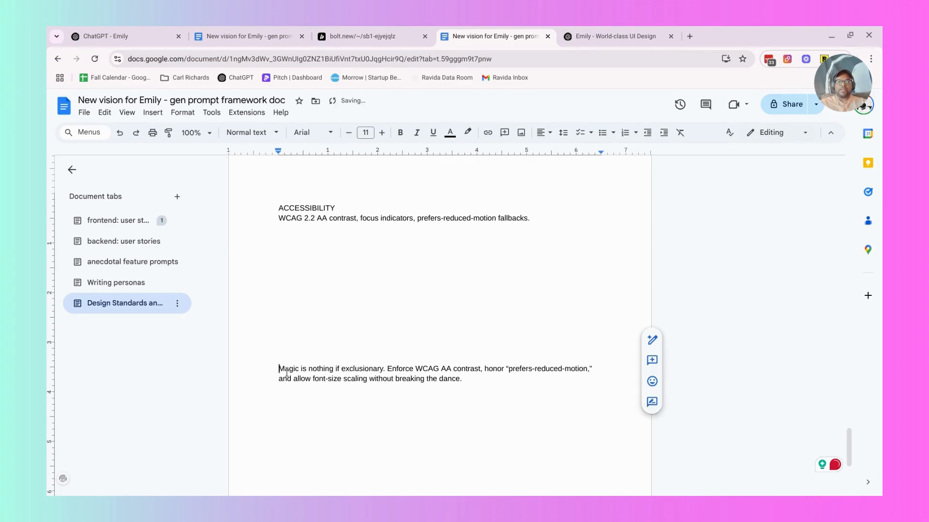
{"action": "key", "text": "Up"}
{"action": "key", "text": "Down"}
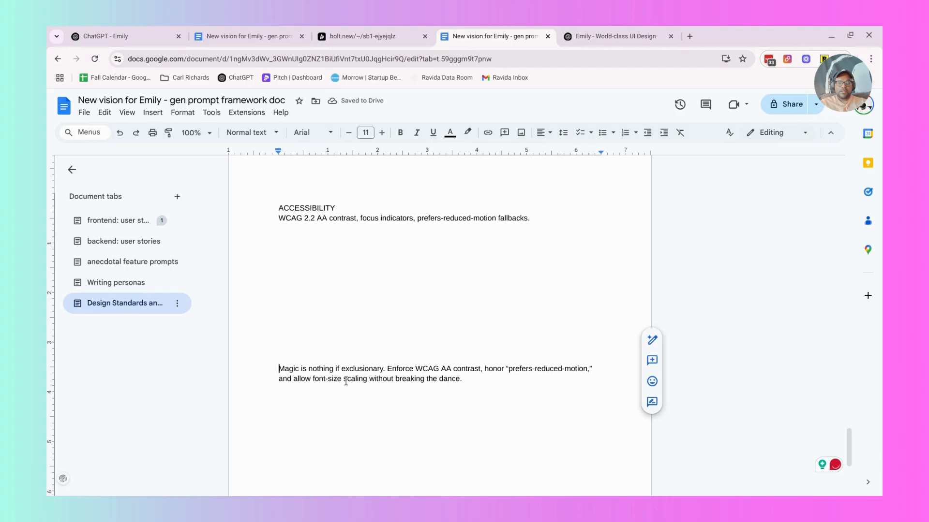
Move the "Magic is nothing if exclusionary" paragraph to directly under the ACCESSIBILITY heading, before the WCAG 2.2 AA contrast sentence.
{"action": "left_click", "coordinate": [469, 382], "text": "shift"}
{"action": "key", "text": "ctrl+c"}
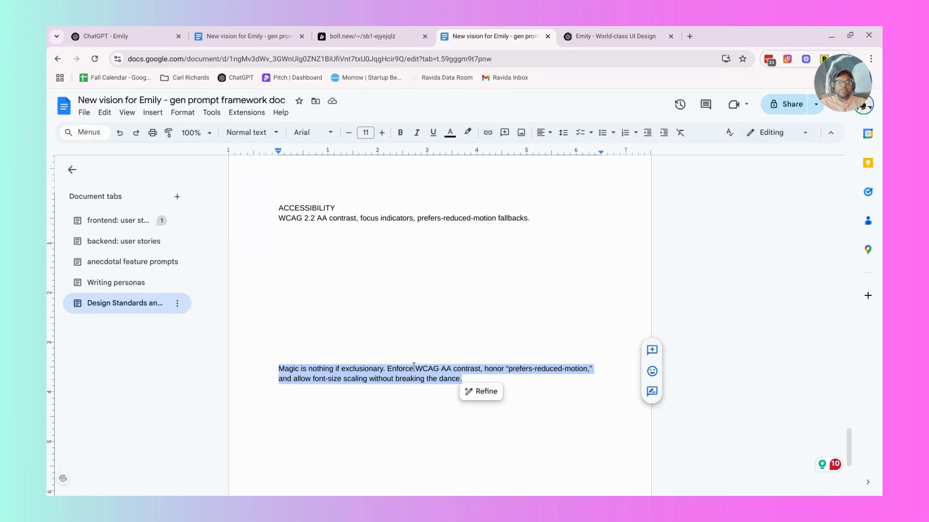
{"action": "key", "text": "BackSpace"}
{"action": "left_click", "coordinate": [543, 218]}
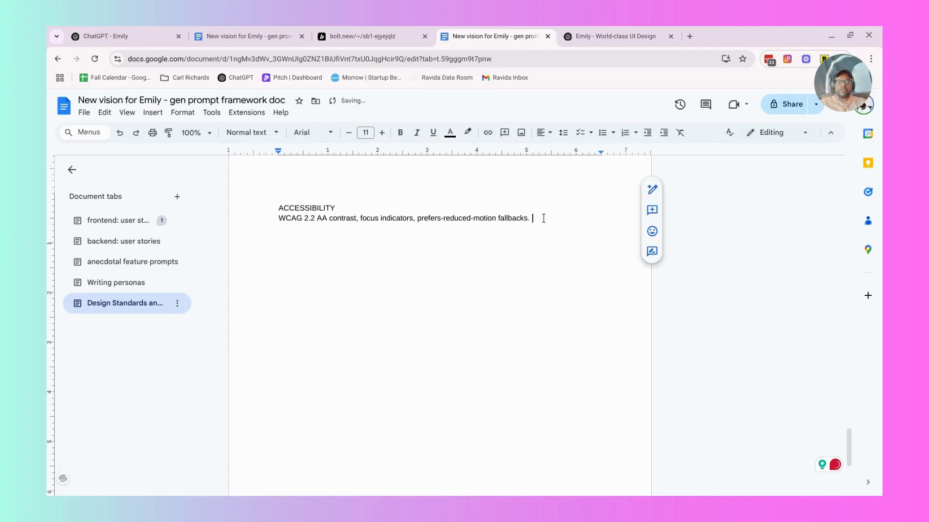
{"action": "key", "text": "ctrl+v"}
{"action": "left_click_drag", "start_coordinate": [532, 218], "coordinate": [401, 245]}
{"action": "key", "text": "BackSpace"}
{"action": "left_click", "coordinate": [267, 220]}
{"action": "type", "text": "Magic is nothing if exclusionary. Enforce WCAG AA contrast, honor \"prefers-reduced-motion,\" and offer font-size scaling without breaking the dance."}
Review the reorganized guide from the ACCESSIBILITY section back up to its opening design brief.
{"action": "scroll", "coordinate": [400, 236], "scroll_direction": "up", "scroll_amount": 5}
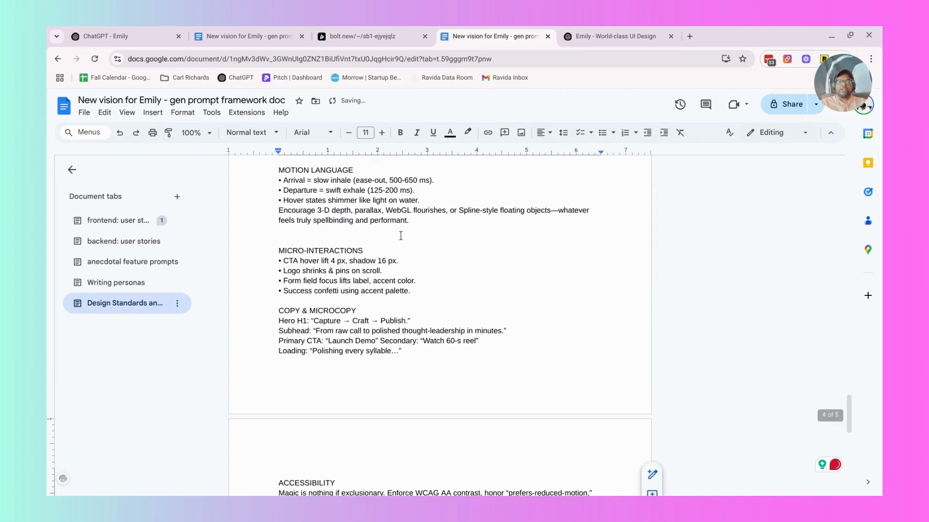
{"action": "scroll", "coordinate": [400, 236], "scroll_direction": "up", "scroll_amount": 20}
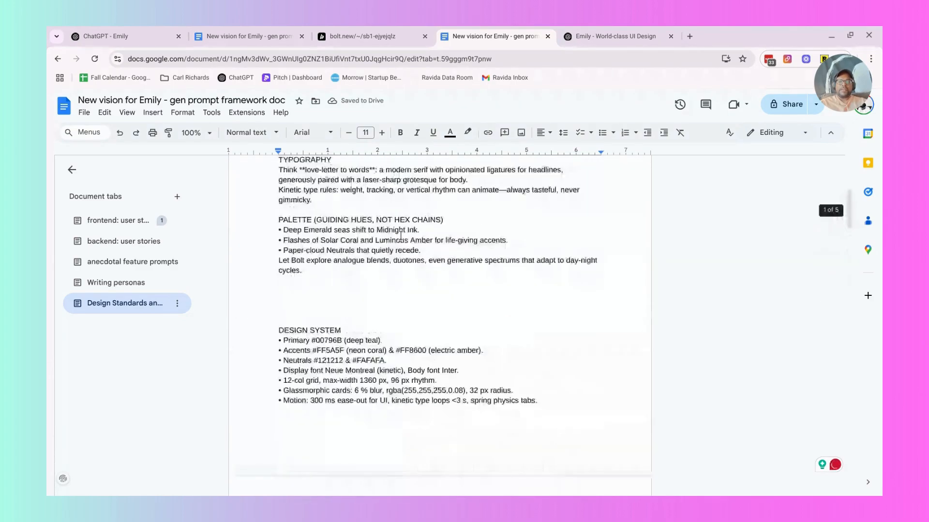
{"action": "scroll", "coordinate": [400, 236], "scroll_direction": "up", "scroll_amount": 5}
{"action": "left_click", "coordinate": [278, 214]}
{"action": "double_click", "coordinate": [313, 243]}
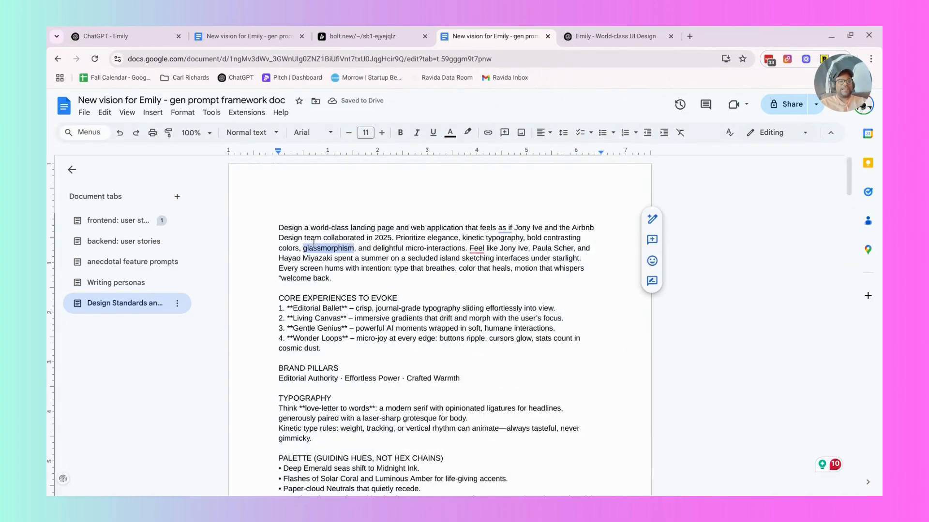
{"action": "left_click", "coordinate": [313, 243]}
Switch to the Bolt project and look over the hero and feature cards in Emily's landing page preview.
{"action": "left_click", "coordinate": [335, 35]}
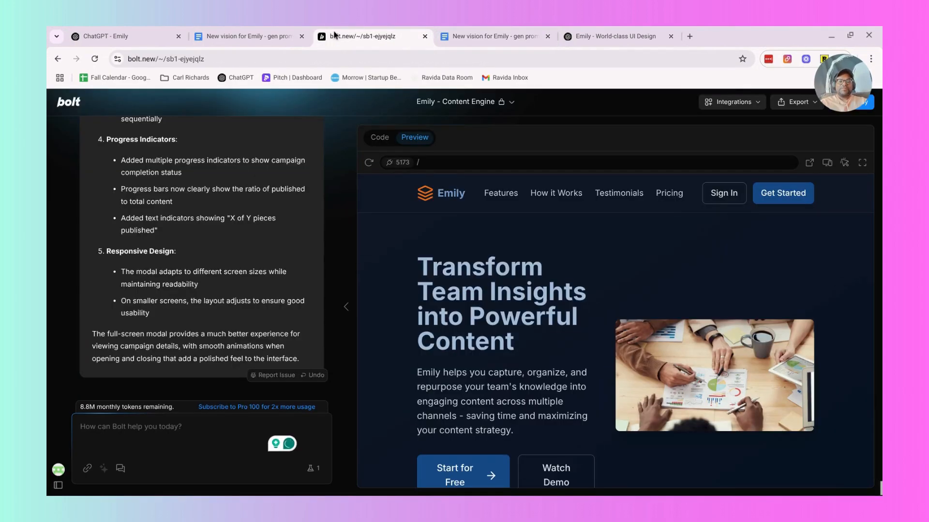
{"action": "scroll", "coordinate": [498, 236], "scroll_direction": "down", "scroll_amount": 15}
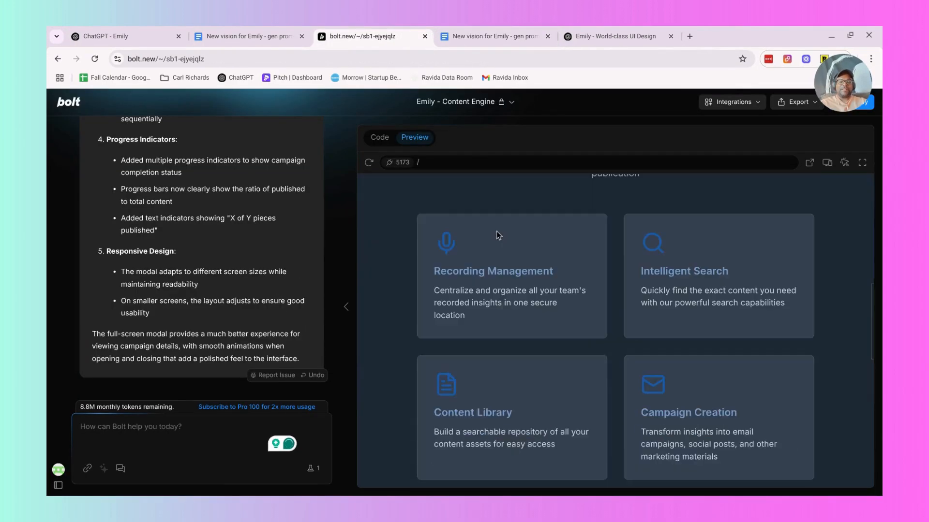
{"action": "scroll", "coordinate": [498, 235], "scroll_direction": "up", "scroll_amount": 10}
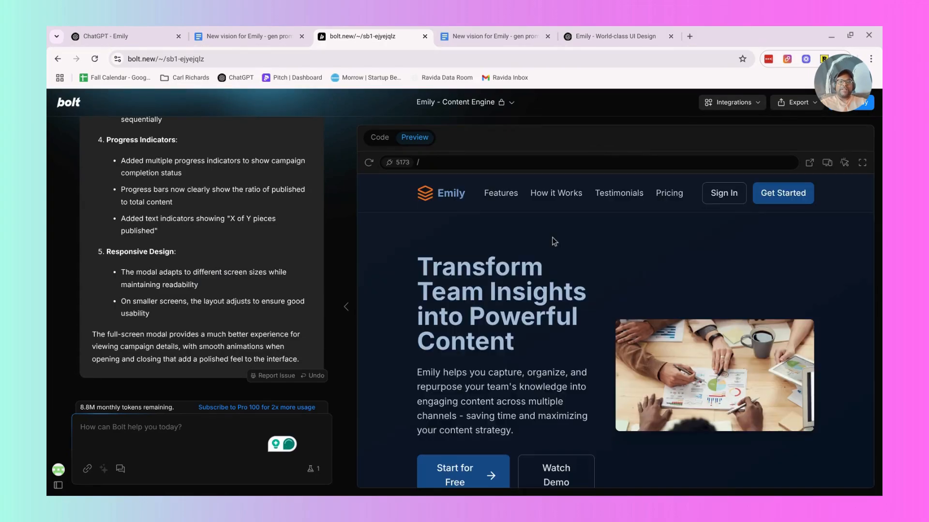
{"action": "scroll", "coordinate": [554, 241], "scroll_direction": "down", "scroll_amount": 1}
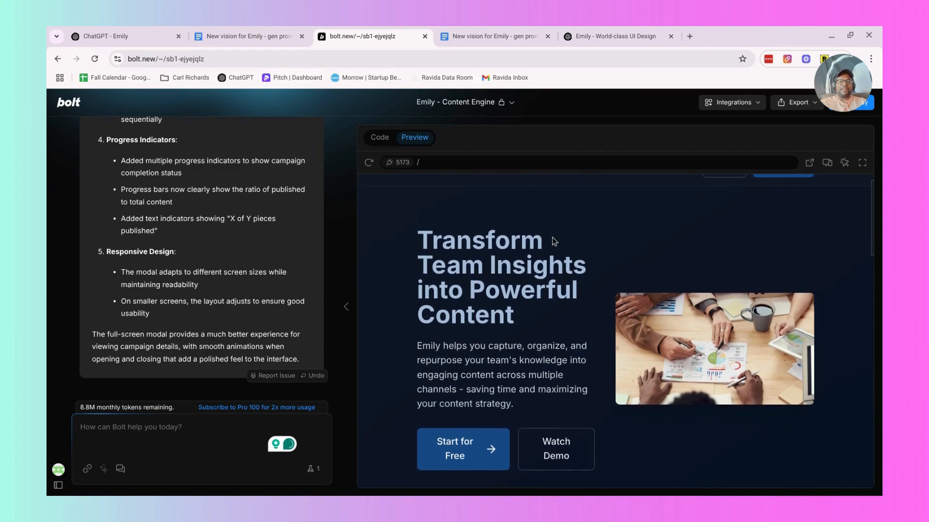
{"action": "scroll", "coordinate": [555, 241], "scroll_direction": "up", "scroll_amount": 1}
{"action": "scroll", "coordinate": [554, 241], "scroll_direction": "down", "scroll_amount": 5}
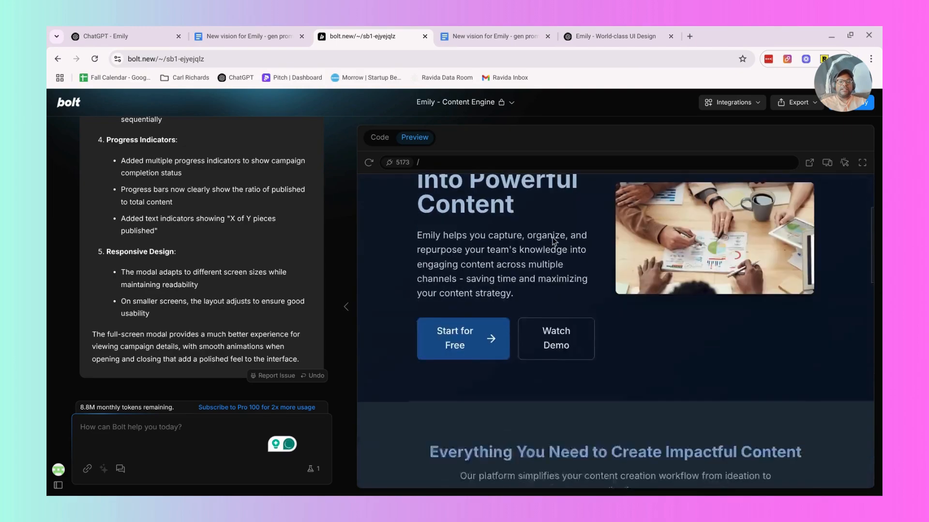
{"action": "scroll", "coordinate": [554, 241], "scroll_direction": "up", "scroll_amount": 6}
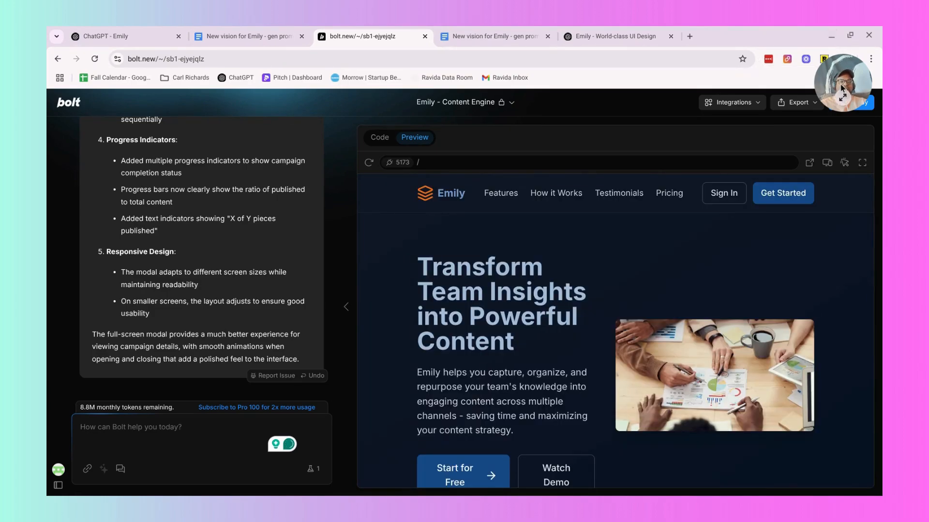
{"action": "left_click_drag", "start_coordinate": [840, 85], "coordinate": [640, 146]}
Try to export the Emily - Content Engine project to StackBlitz.
{"action": "left_click", "coordinate": [789, 105]}
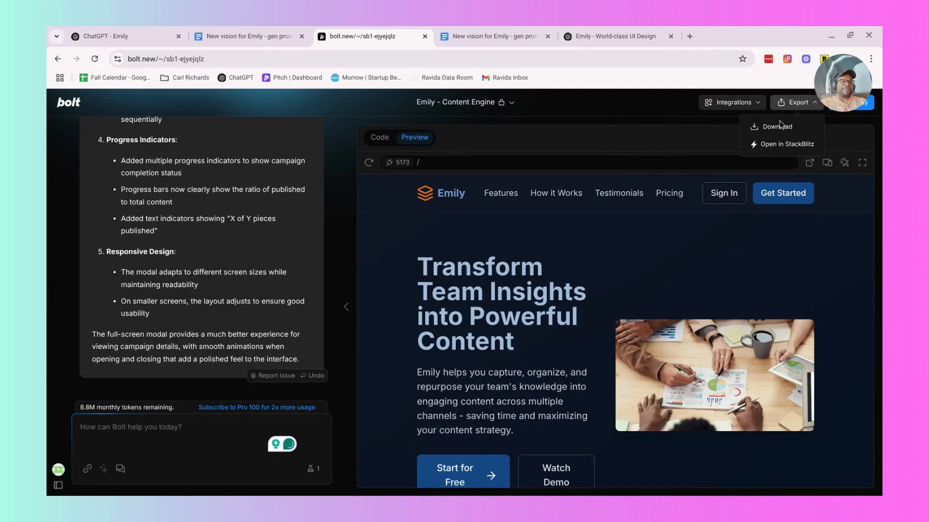
{"action": "left_click", "coordinate": [775, 146]}
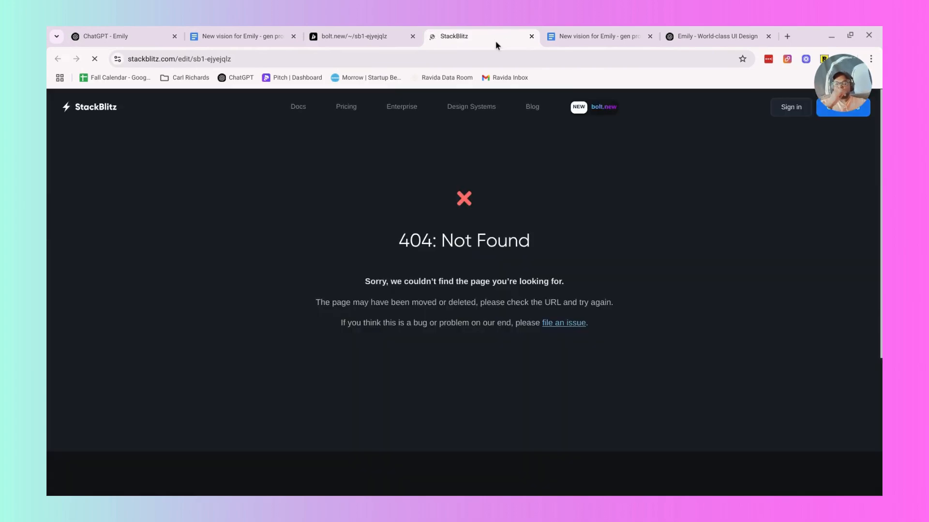
{"action": "left_click", "coordinate": [532, 37]}
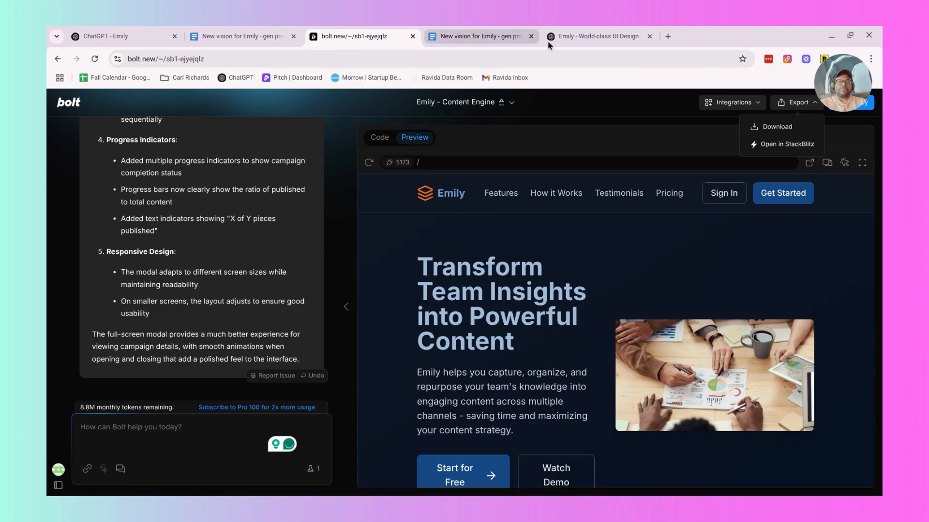
Sign in to StackBlitz with the account's e-mail and export the Emily - Content Engine project from Bolt into it.
{"action": "left_click", "coordinate": [776, 145]}
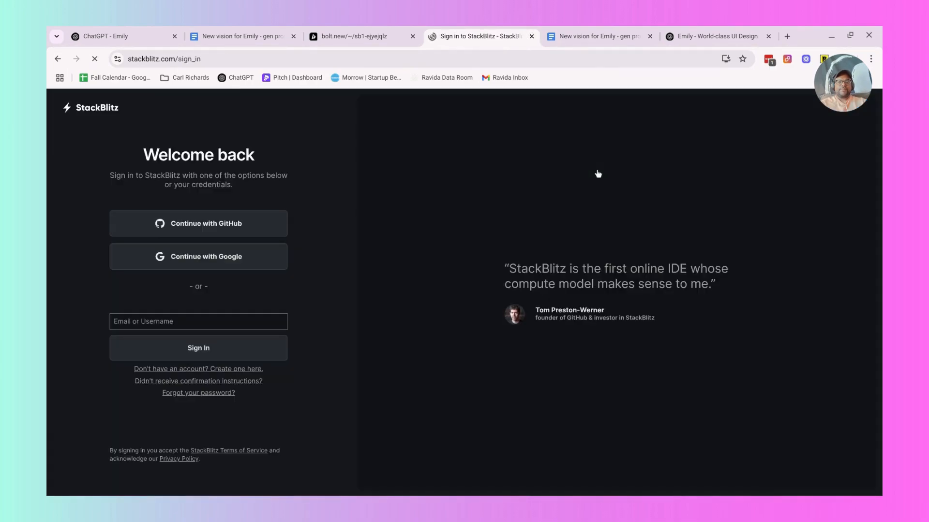
{"action": "left_click", "coordinate": [187, 354]}
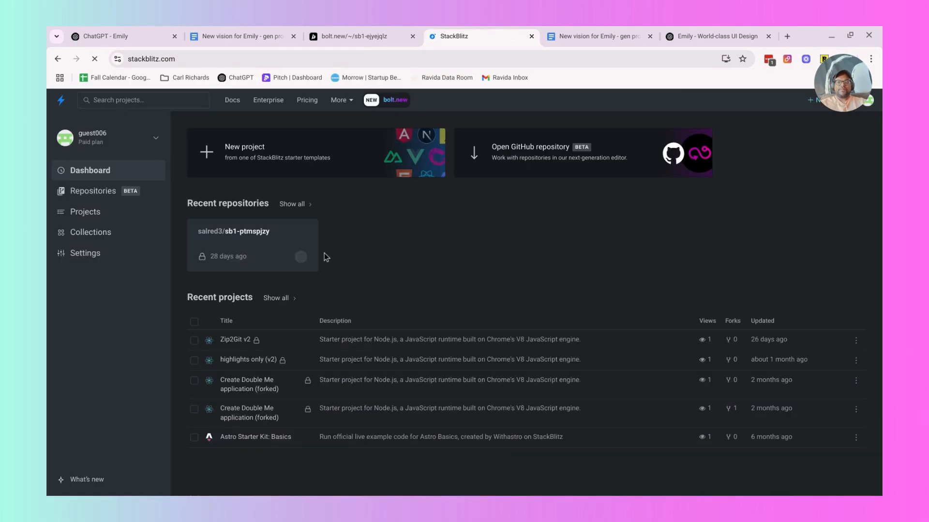
{"action": "left_click", "coordinate": [355, 33]}
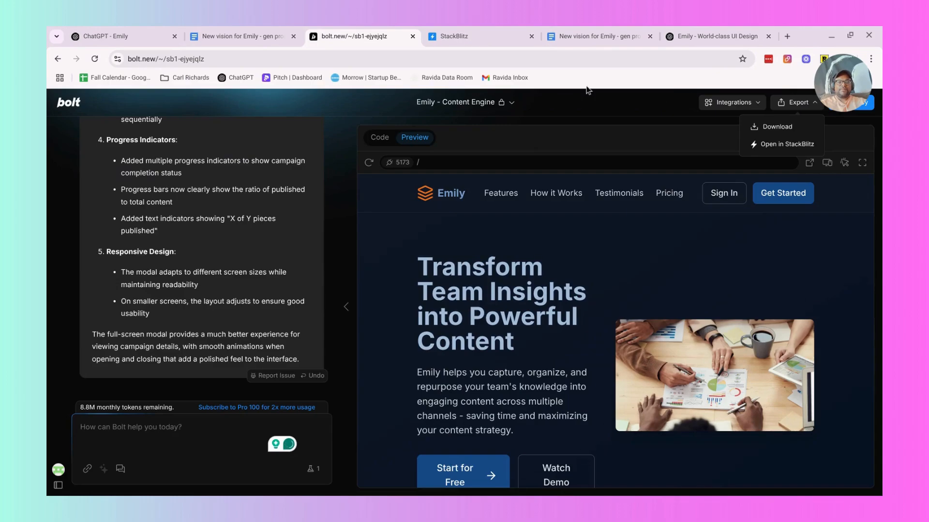
{"action": "left_click", "coordinate": [782, 145]}
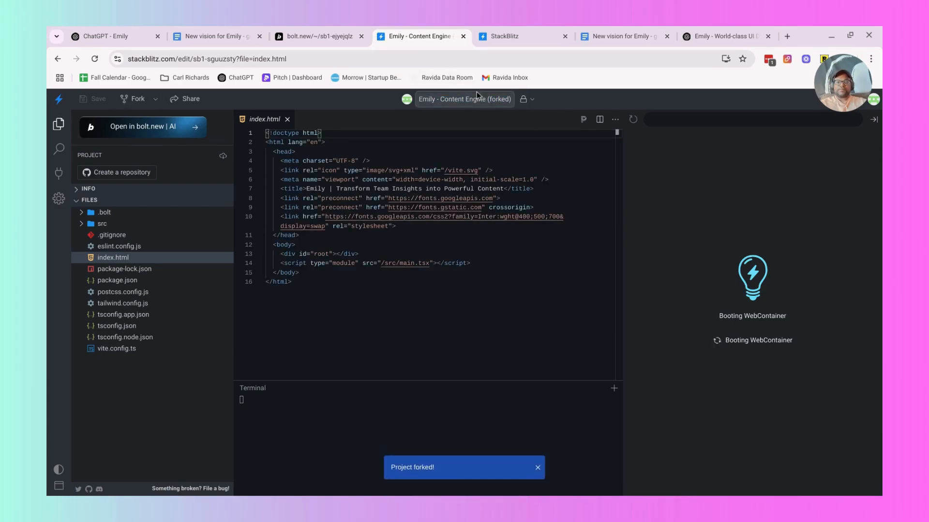
Rename the forked StackBlitz project to Emily - Content Engine (v2).
{"action": "left_click", "coordinate": [499, 99]}
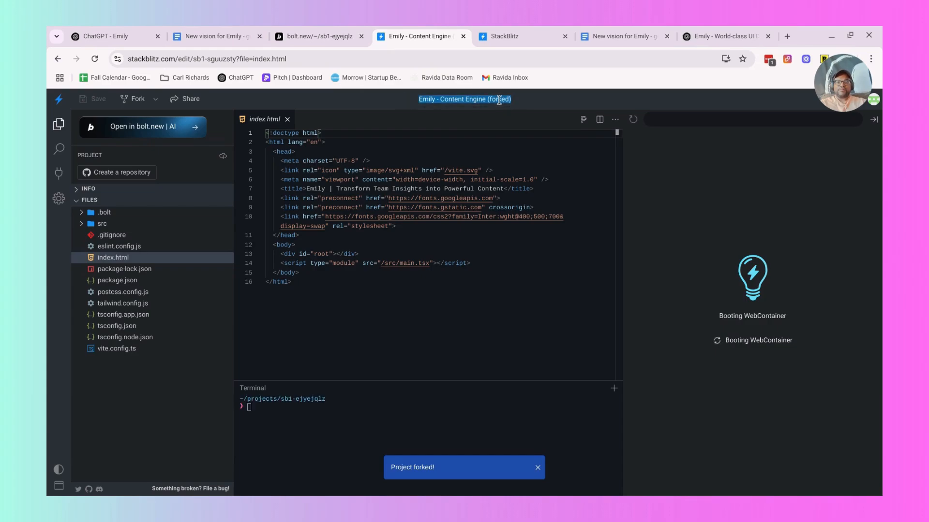
{"action": "left_click", "coordinate": [499, 99]}
{"action": "triple_click", "coordinate": [499, 99]}
{"action": "double_click", "coordinate": [500, 99]}
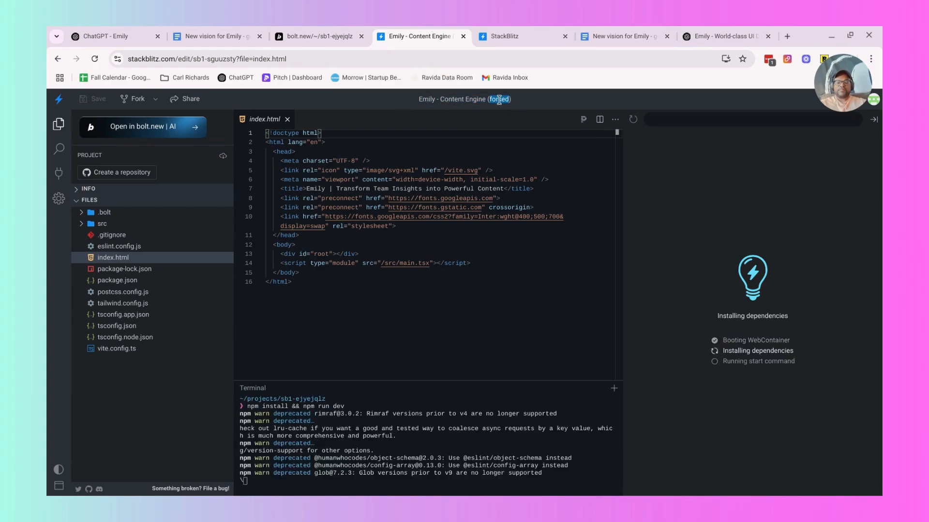
{"action": "key", "text": "BackSpace"}
{"action": "type", "text": "v2"}
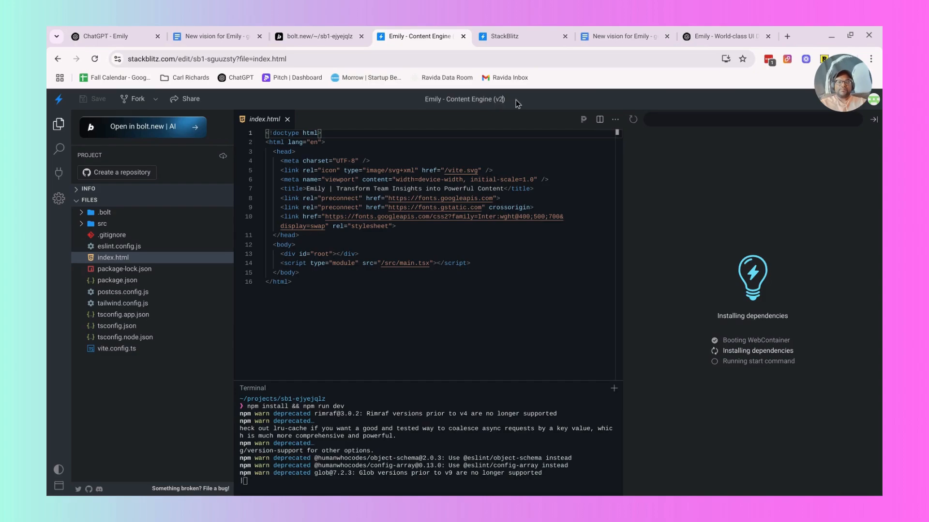
{"action": "key", "text": "Return"}
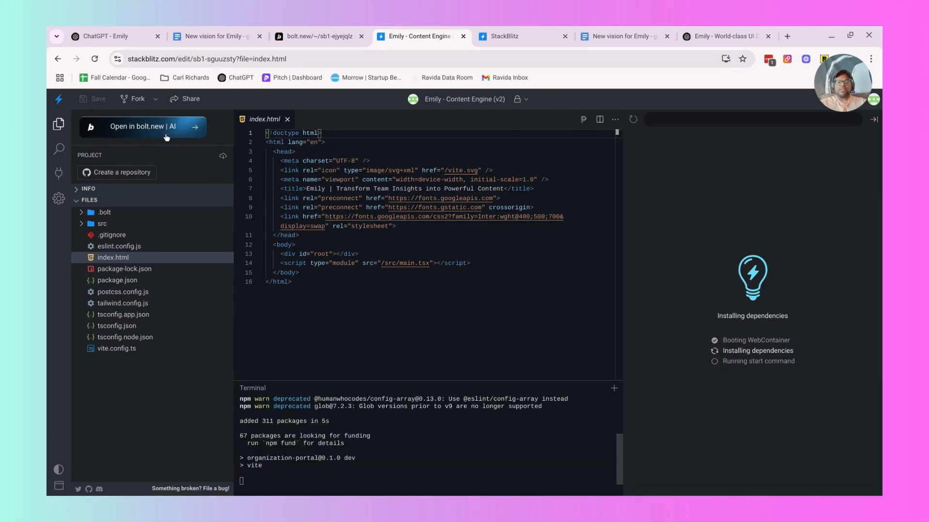
Open the forked v2 project from StackBlitz in Bolt.
{"action": "scroll", "coordinate": [317, 433], "scroll_direction": "up", "scroll_amount": 2}
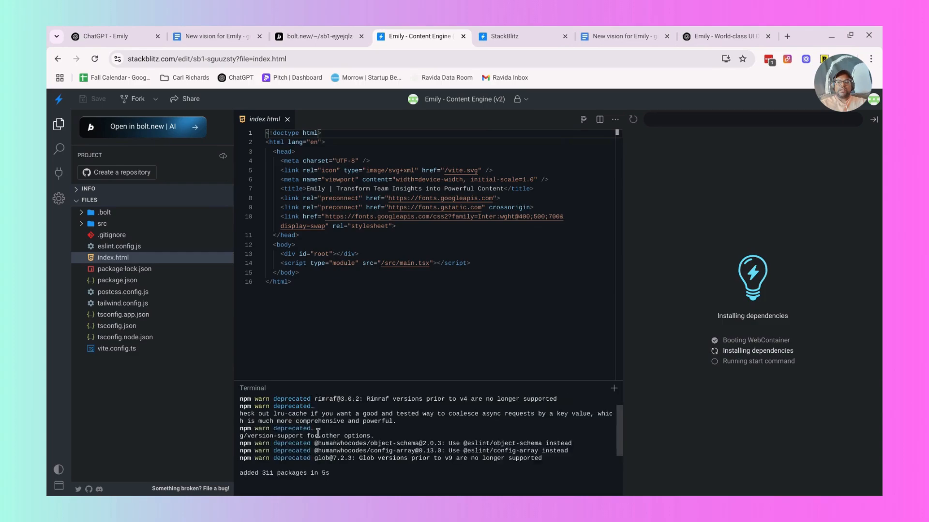
{"action": "scroll", "coordinate": [318, 433], "scroll_direction": "down", "scroll_amount": 2}
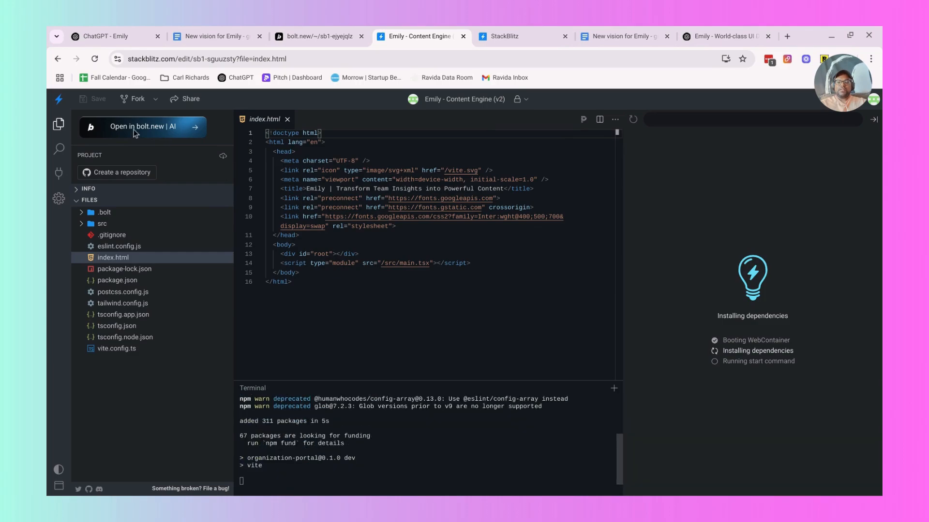
{"action": "left_click", "coordinate": [158, 128]}
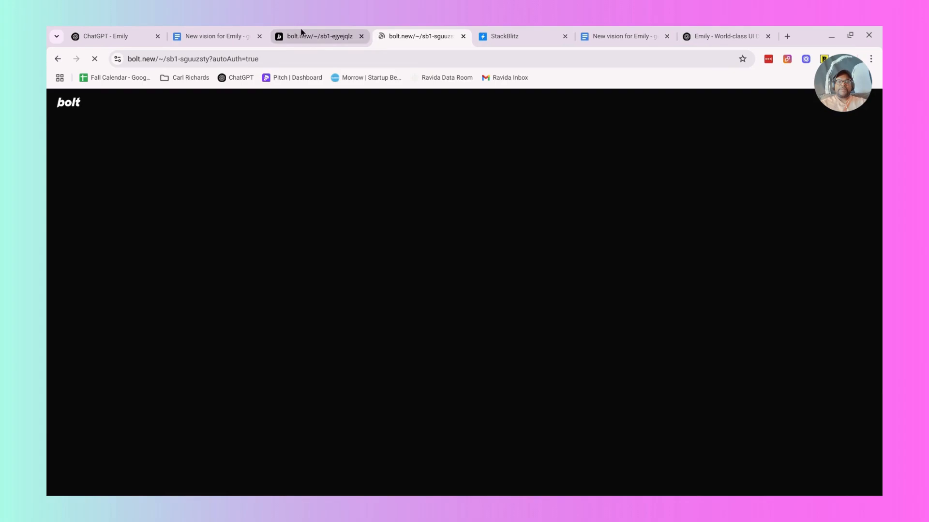
Close the original Bolt project and the leftover StackBlitz dashboard, and return to the v2 project in Bolt.
{"action": "left_click", "coordinate": [302, 32]}
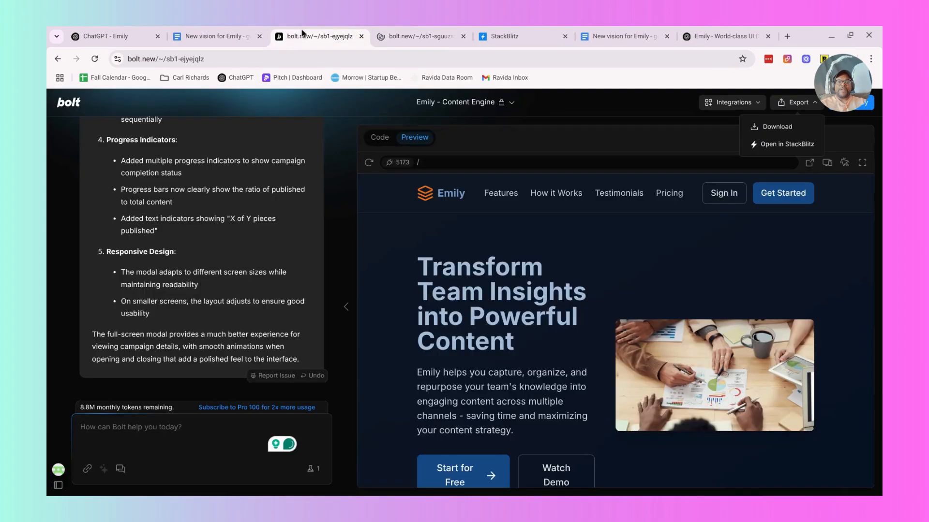
{"action": "left_click", "coordinate": [362, 37]}
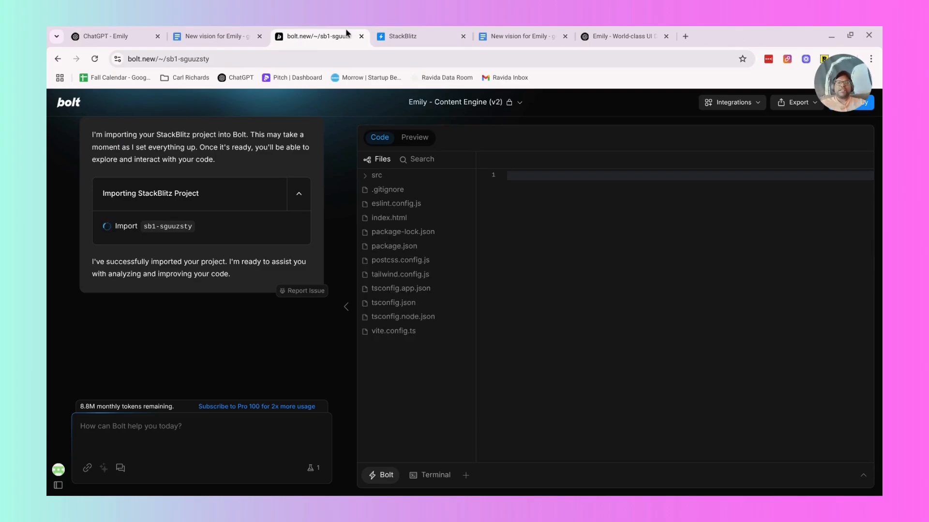
{"action": "left_click", "coordinate": [386, 37]}
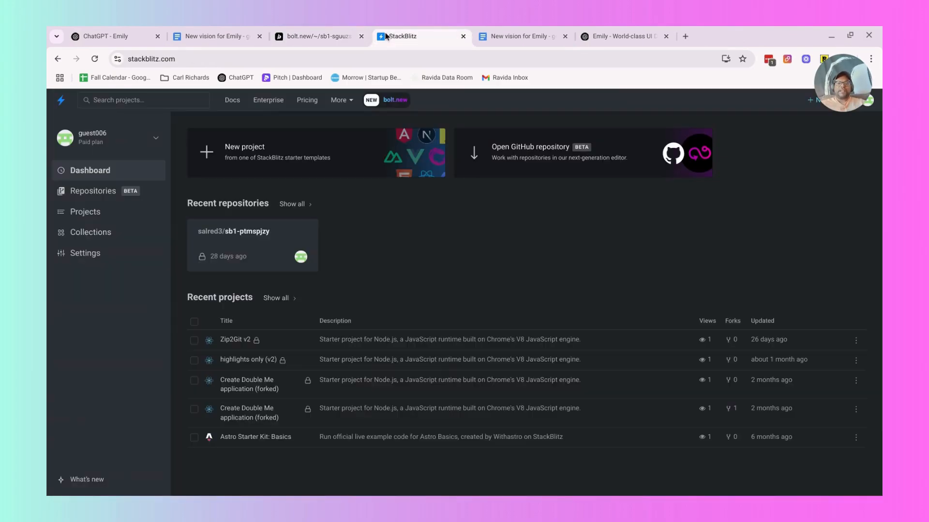
{"action": "left_click", "coordinate": [463, 36]}
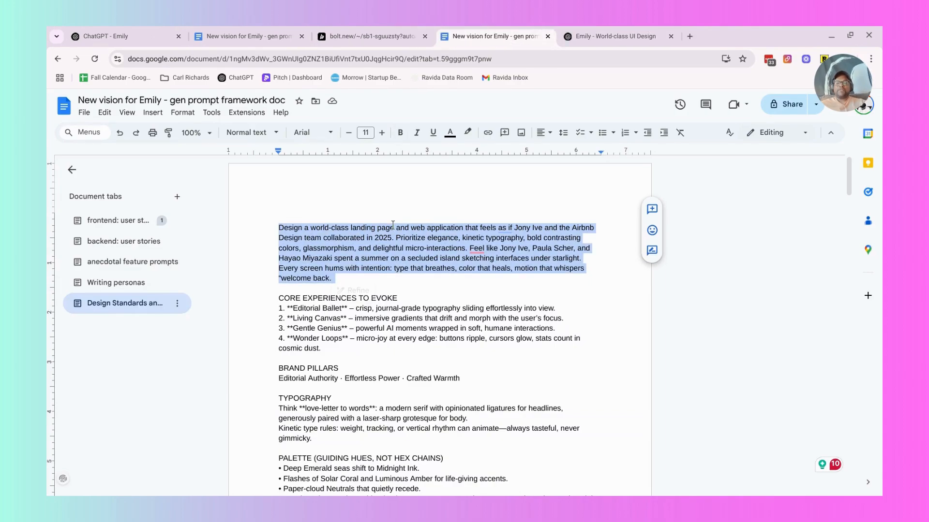
{"action": "left_click", "coordinate": [365, 32]}
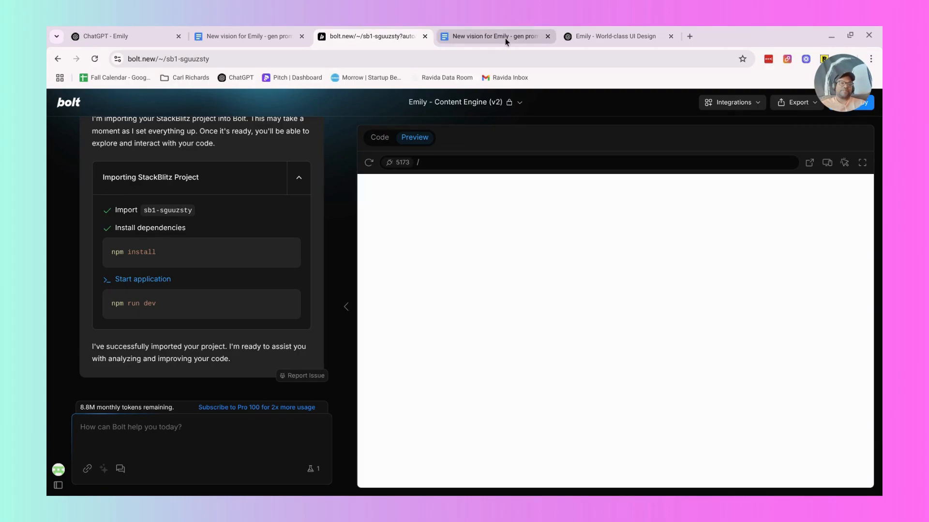
{"action": "left_click", "coordinate": [506, 42]}
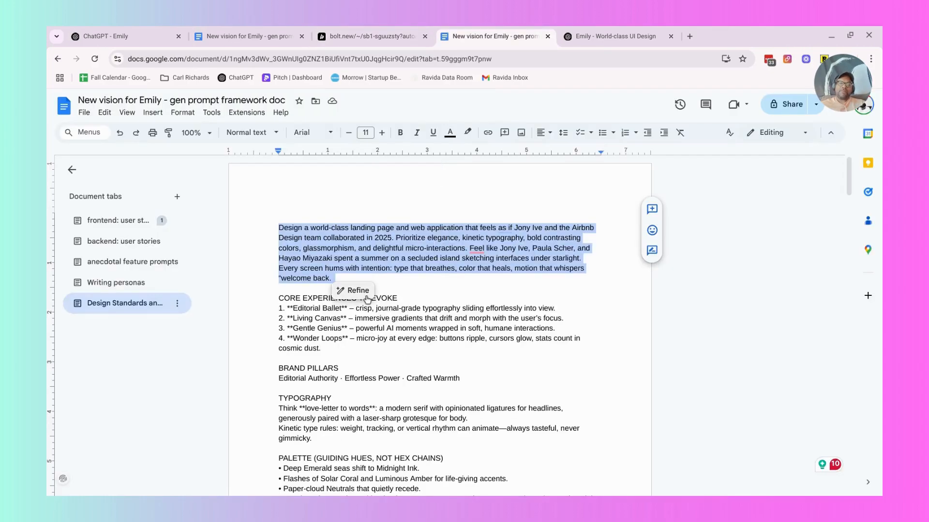
{"action": "left_click", "coordinate": [312, 337]}
{"action": "left_click_drag", "start_coordinate": [336, 348], "coordinate": [253, 290]}
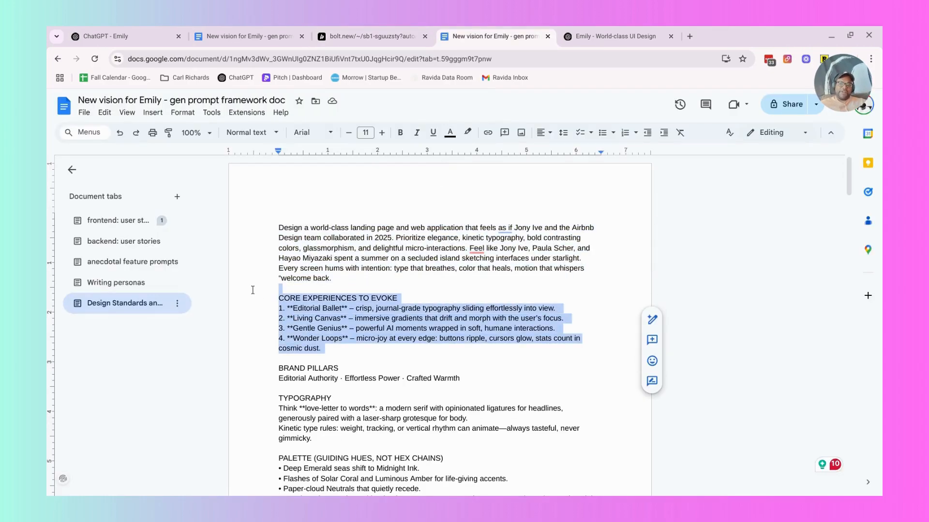
{"action": "left_click", "coordinate": [256, 291]}
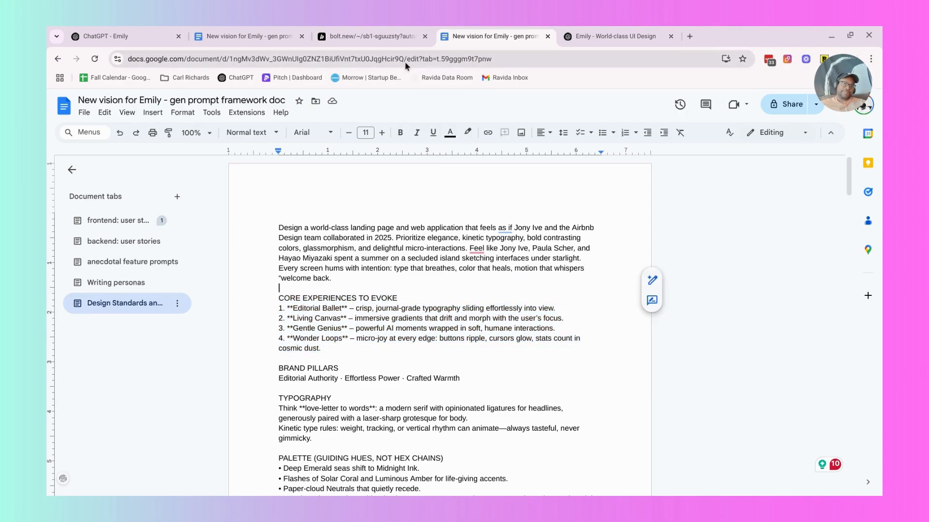
{"action": "left_click", "coordinate": [340, 30]}
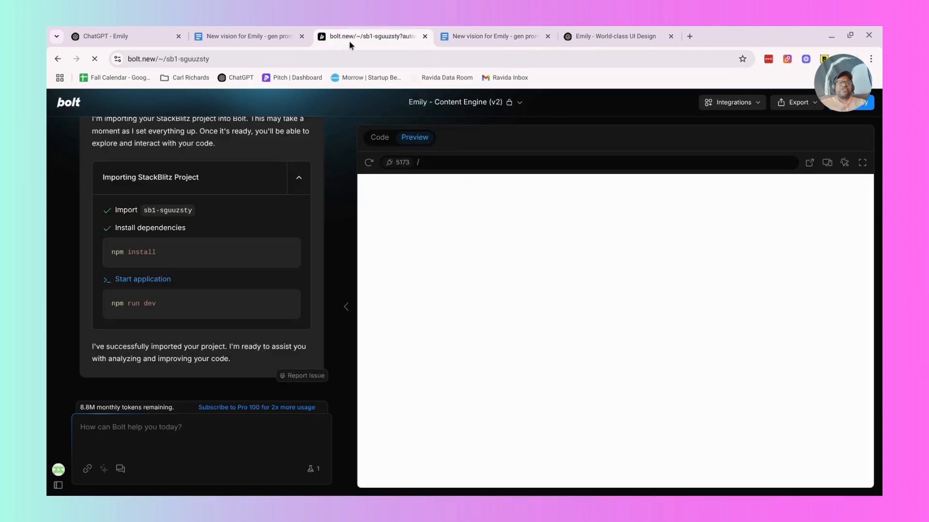
{"action": "left_click", "coordinate": [489, 30]}
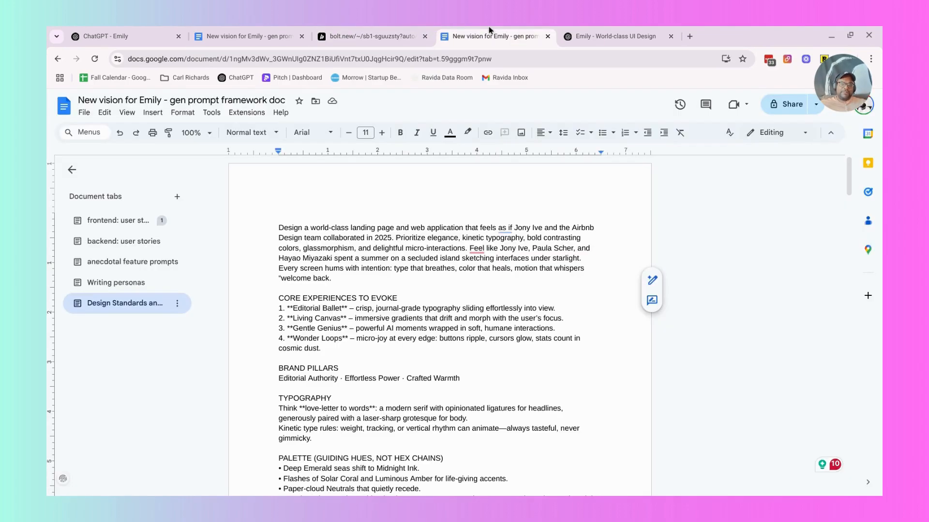
{"action": "left_click", "coordinate": [347, 39]}
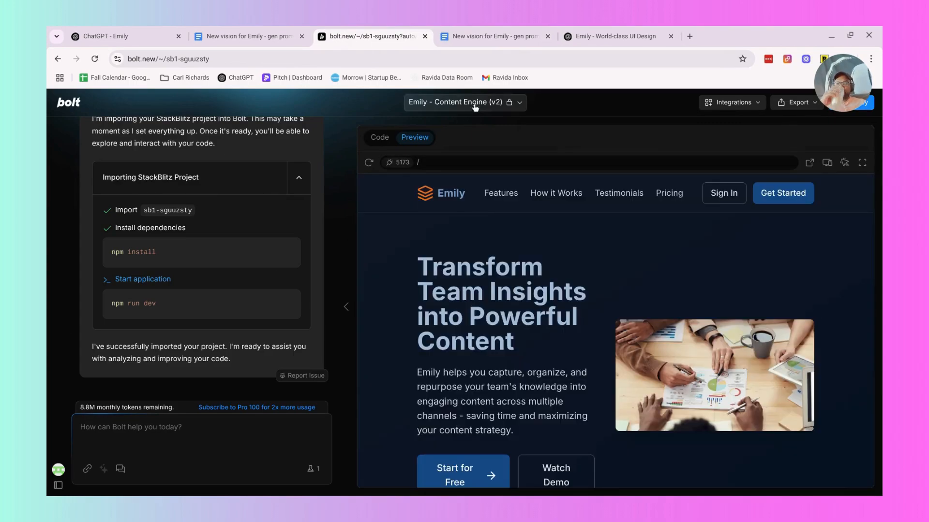
Try using the opening design brief from the Google Docs guide as the chat prompt for the v2 project in Bolt.
{"action": "left_click", "coordinate": [477, 36]}
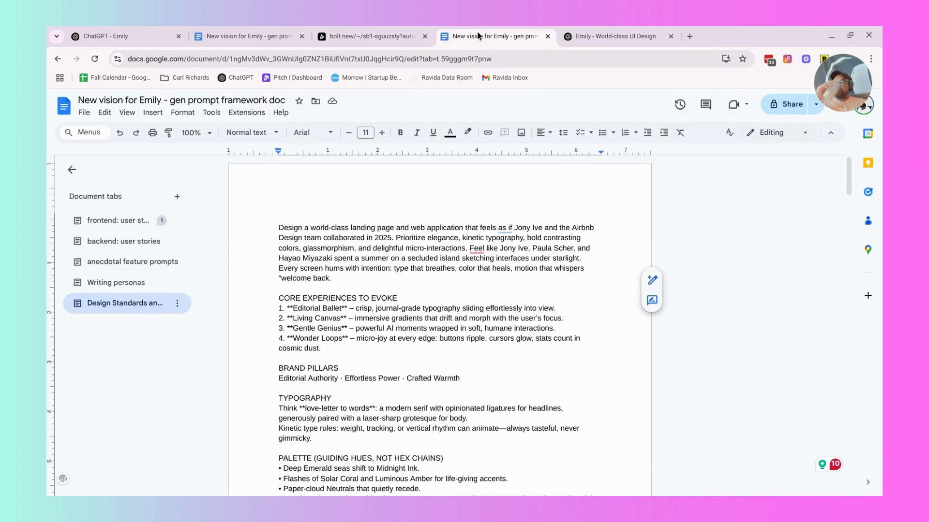
{"action": "triple_click", "coordinate": [348, 246]}
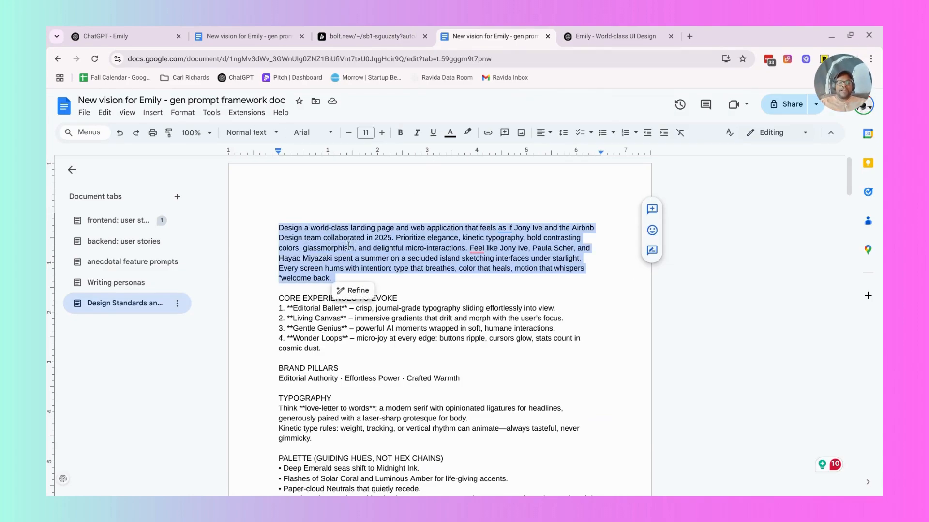
{"action": "left_click", "coordinate": [368, 36]}
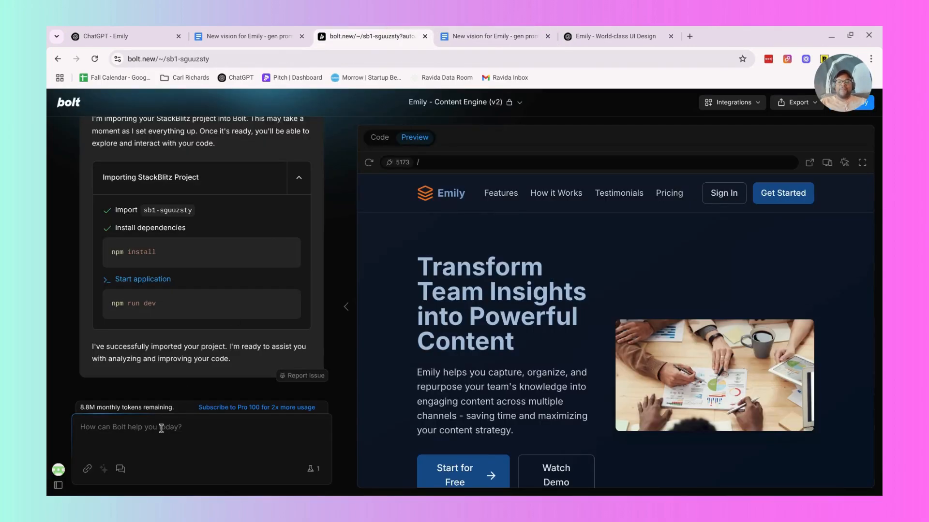
{"action": "key", "text": "ctrl+v"}
{"action": "key", "text": "ctrl+a"}
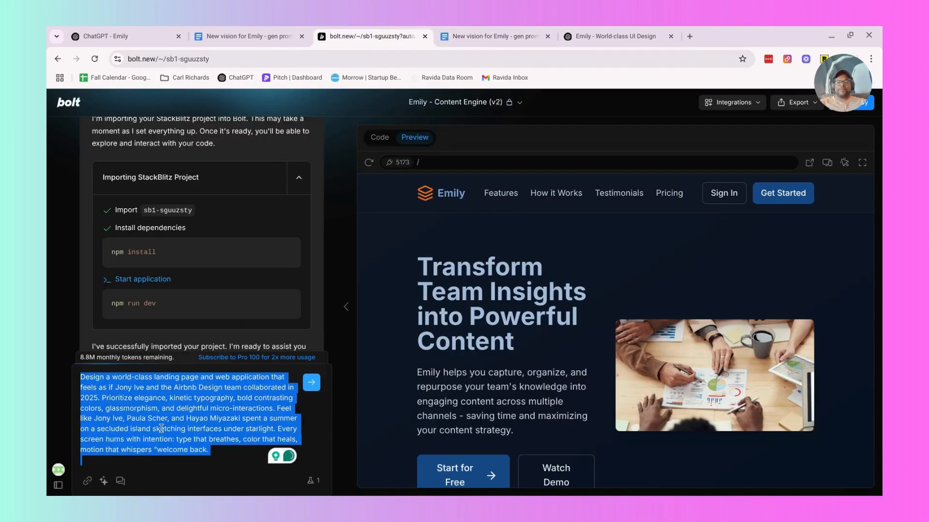
{"action": "key", "text": "BackSpace"}
Look at the Feature Previews section of the Bolt settings and close the settings.
{"action": "mouse_move", "coordinate": [59, 474]}
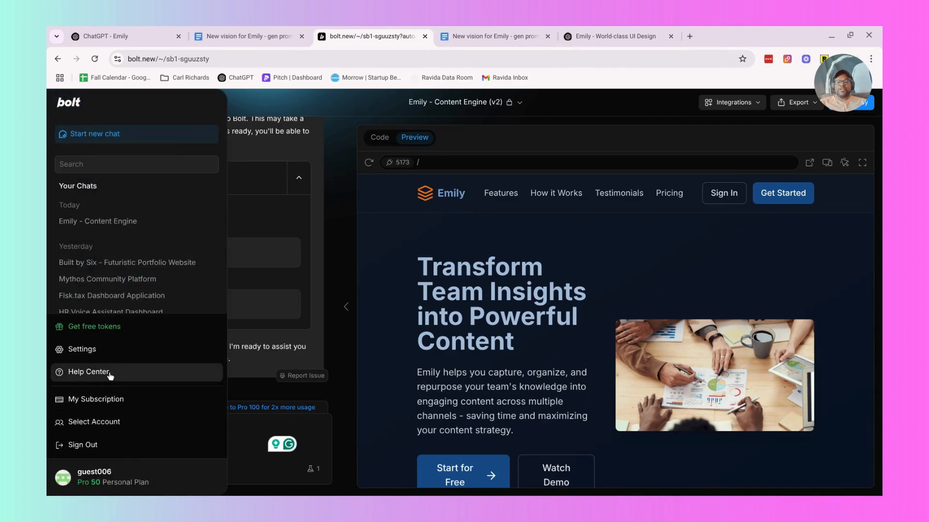
{"action": "left_click", "coordinate": [108, 357]}
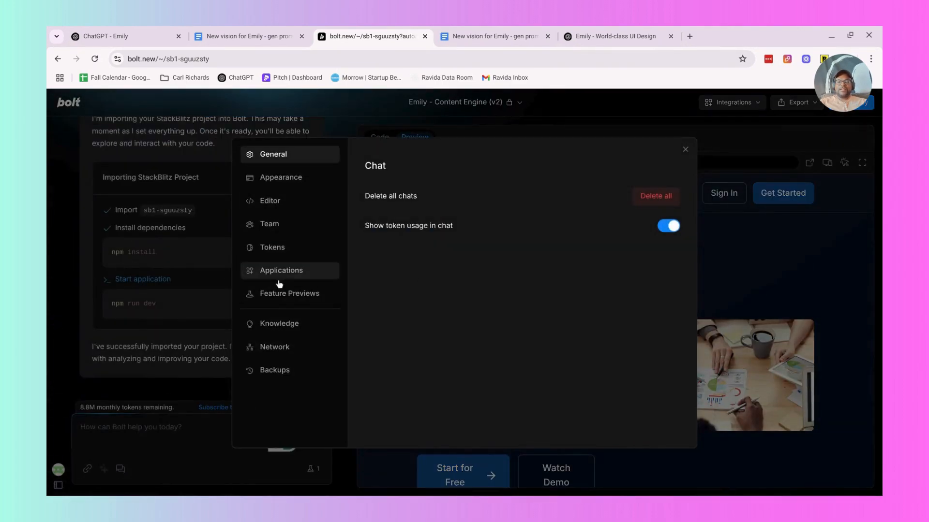
{"action": "left_click", "coordinate": [289, 293]}
{"action": "left_click", "coordinate": [823, 266]}
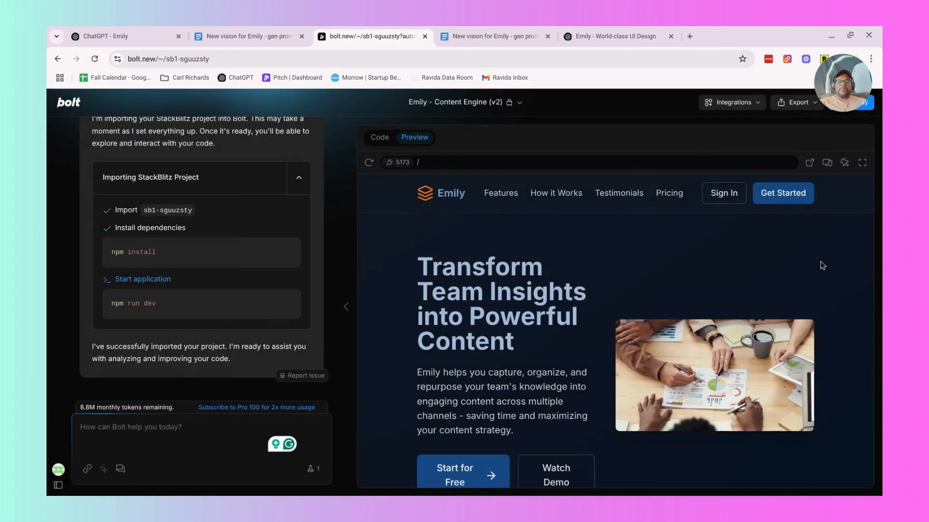
Insert the opening design brief into the v2 project's chat prompt and highlight Jony Ive's surname among the designer references.
{"action": "left_click", "coordinate": [123, 430]}
{"action": "type", "text": "Design a world-class landing page and web application that feels as if Jony Ive and the Airbnb Design team collaborated in 2025. Prioritize elegance, kinetic typography, bold contrasting colors, glassmorphism, and delightful micro-interactions. Feel like Jony Ive, Paula Scher, and Hayao Miyazaki spent a summer on a secluded island sketching interfaces under starlight. Every screen hums with intention: type that breathes, color that heals, motion that whispers \"welcome back."}
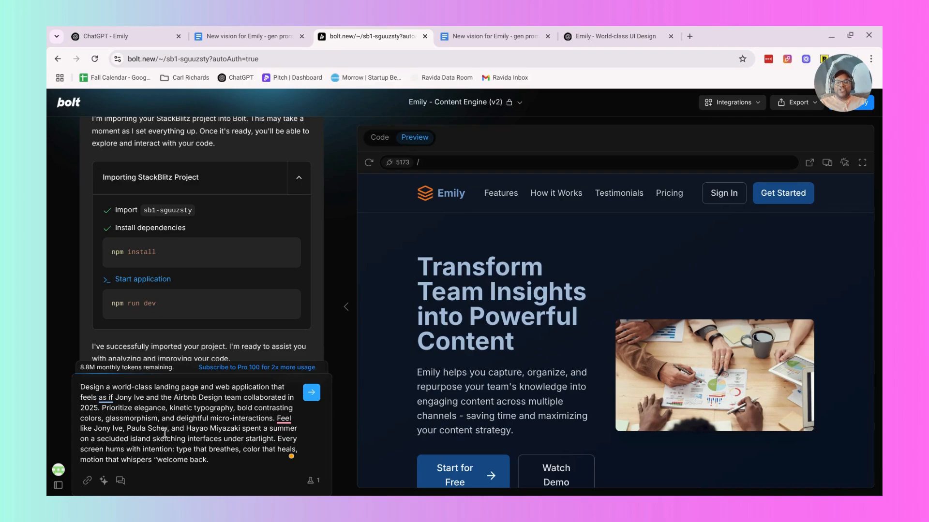
{"action": "double_click", "coordinate": [115, 438]}
{"action": "double_click", "coordinate": [117, 428]}
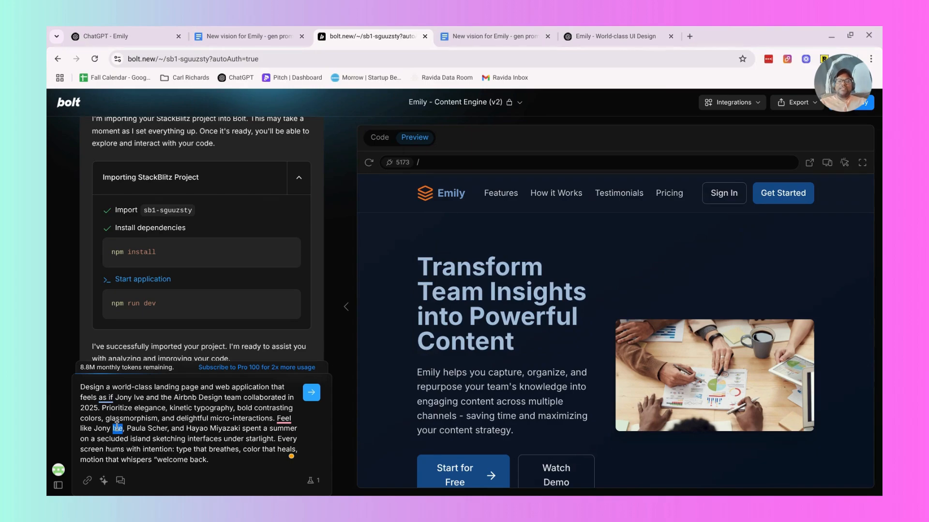
Search Google in a new tab for "best software product design teams or people ever".
{"action": "left_click", "coordinate": [689, 39]}
{"action": "type", "text": "best product"}
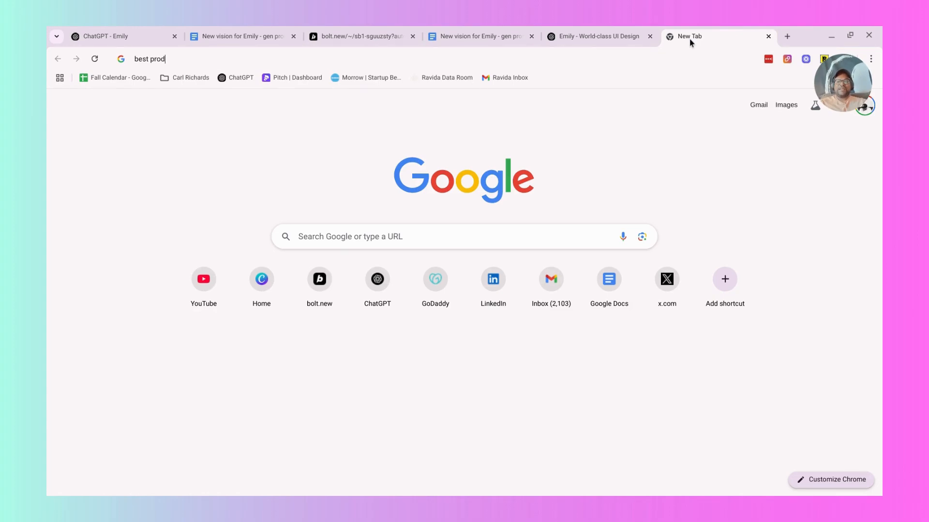
{"action": "key", "text": "BackSpace"}
{"action": "key", "text": "BackSpace"}
{"action": "key", "text": "BackSpace"}
{"action": "key", "text": "BackSpace"}
{"action": "type", "text": "software pr"}
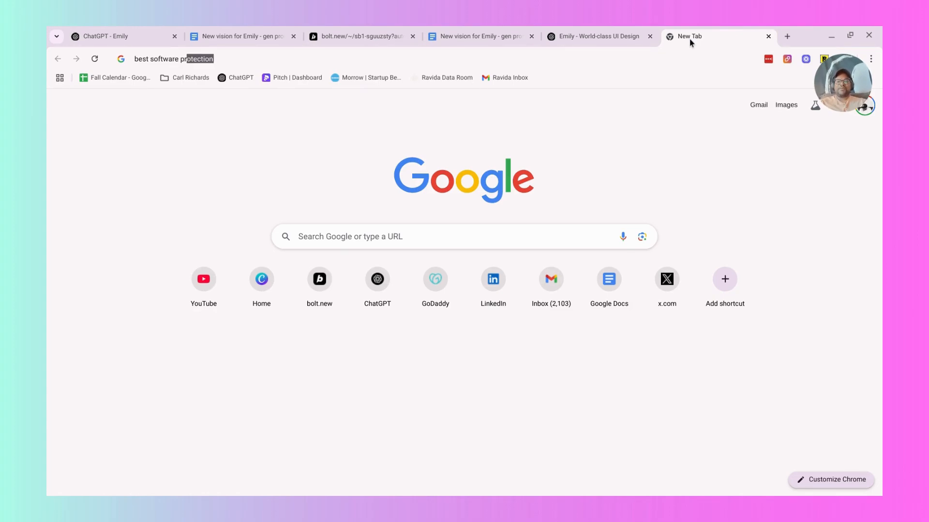
{"action": "type", "text": "oduct design teams or people ever"}
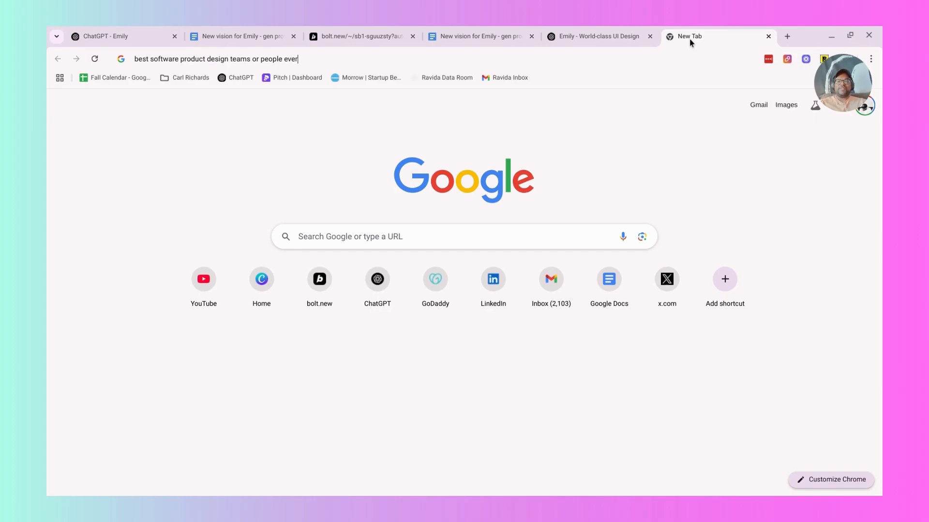
{"action": "key", "text": "Return"}
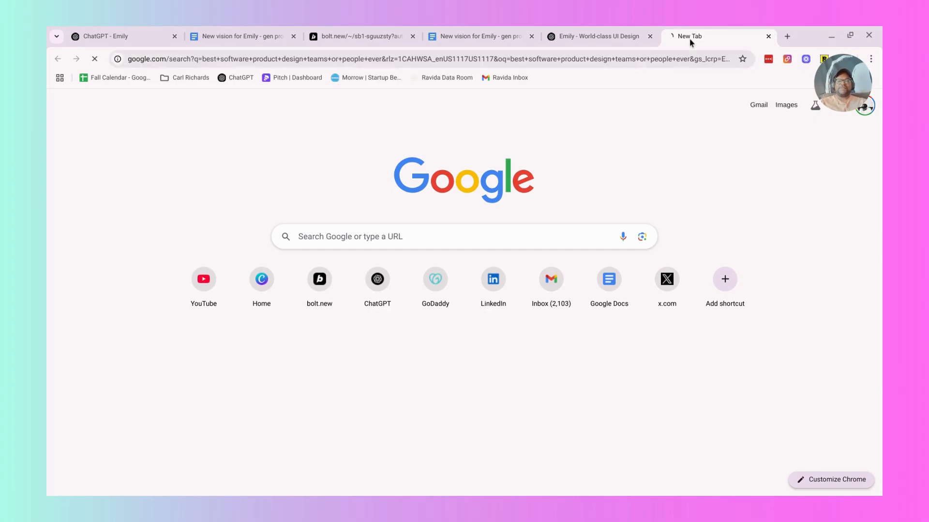
Read the full AI Overview on design teams and influential designers, and examine the web results beneath it.
{"action": "scroll", "coordinate": [301, 223], "scroll_direction": "down", "scroll_amount": 1}
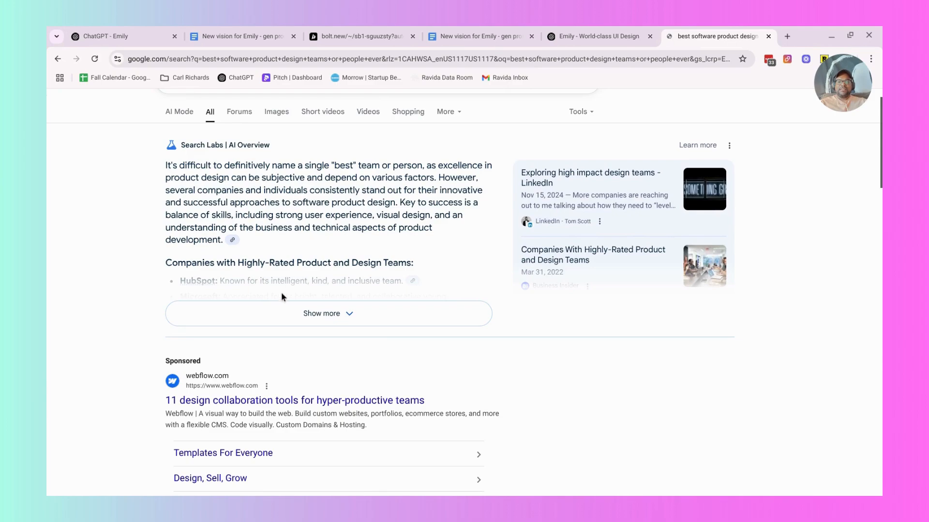
{"action": "left_click", "coordinate": [291, 310]}
{"action": "scroll", "coordinate": [331, 224], "scroll_direction": "down", "scroll_amount": 3}
{"action": "scroll", "coordinate": [332, 224], "scroll_direction": "down", "scroll_amount": 3}
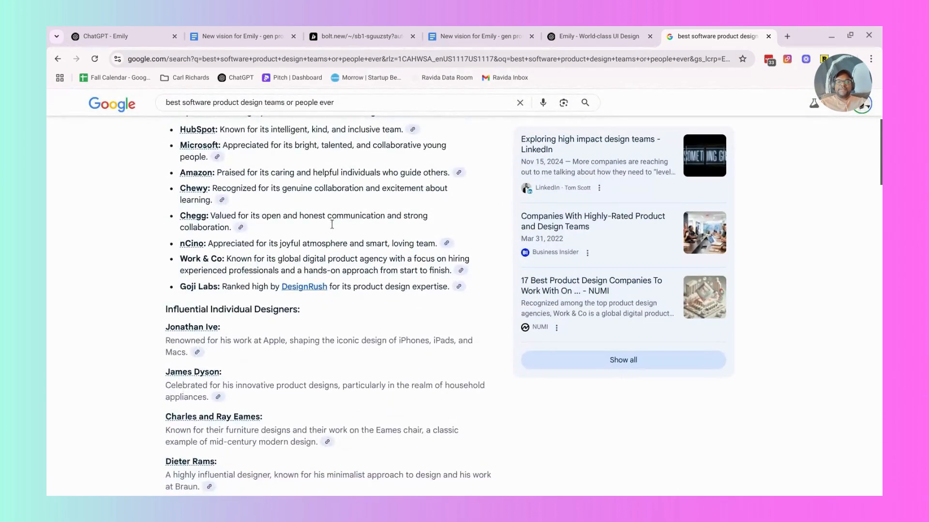
{"action": "scroll", "coordinate": [332, 224], "scroll_direction": "down", "scroll_amount": 1}
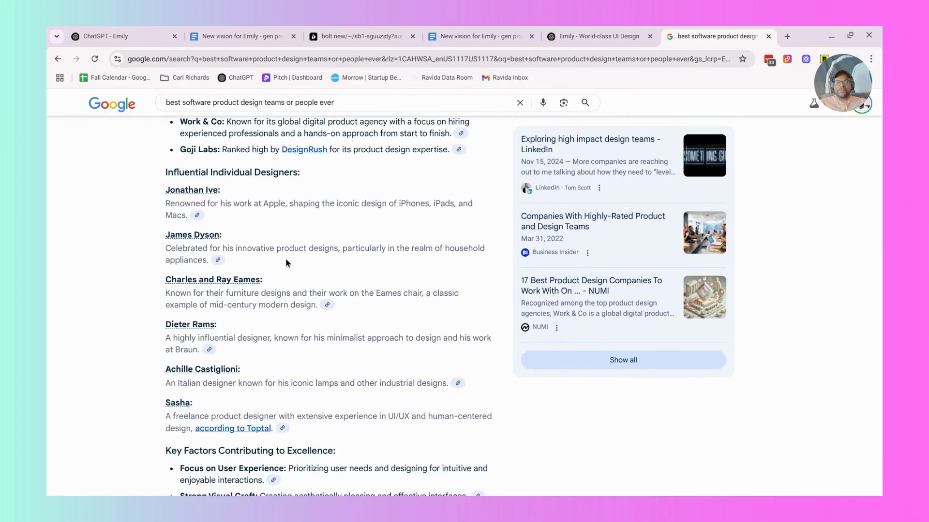
{"action": "scroll", "coordinate": [286, 262], "scroll_direction": "down", "scroll_amount": 1}
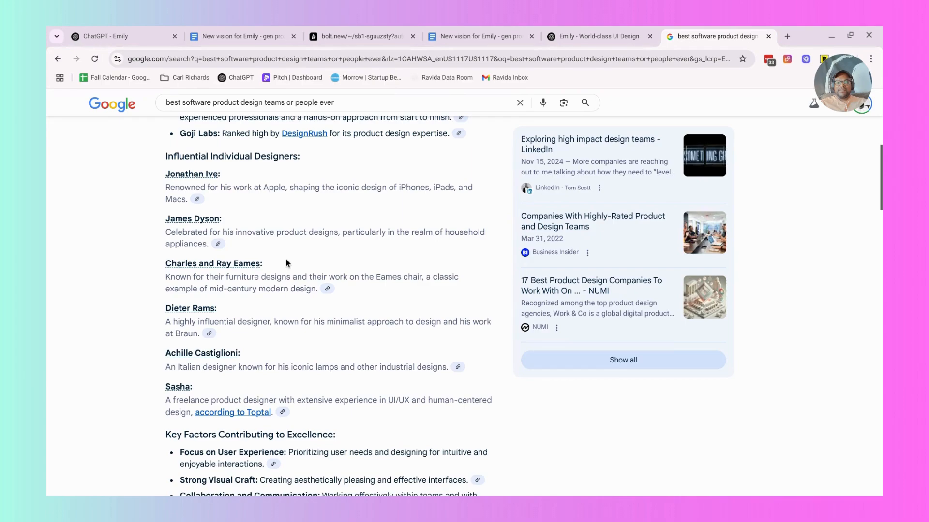
{"action": "scroll", "coordinate": [285, 264], "scroll_direction": "down", "scroll_amount": 1}
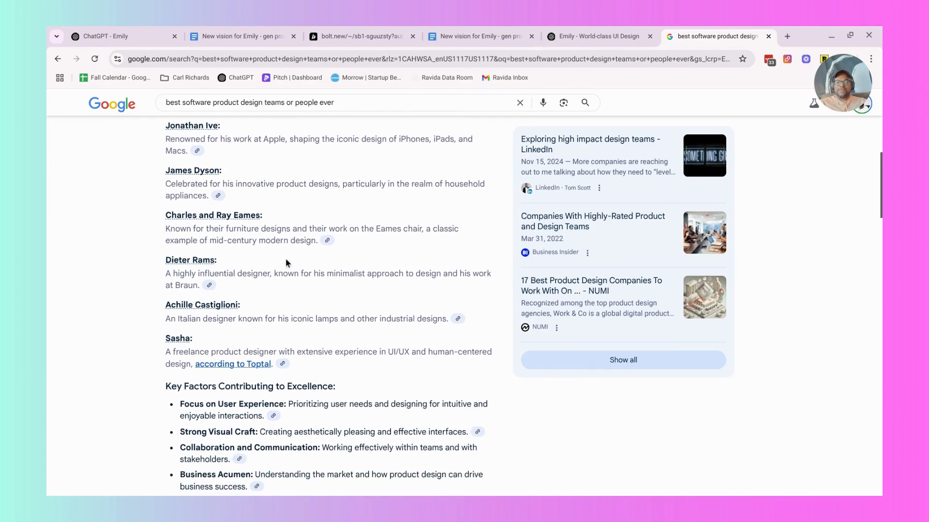
{"action": "scroll", "coordinate": [285, 264], "scroll_direction": "down", "scroll_amount": 2}
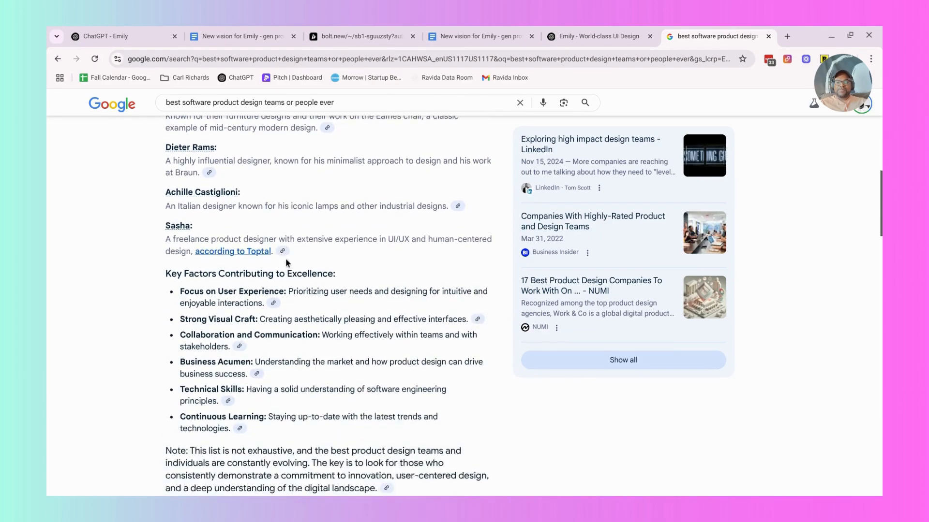
{"action": "scroll", "coordinate": [286, 263], "scroll_direction": "down", "scroll_amount": 5}
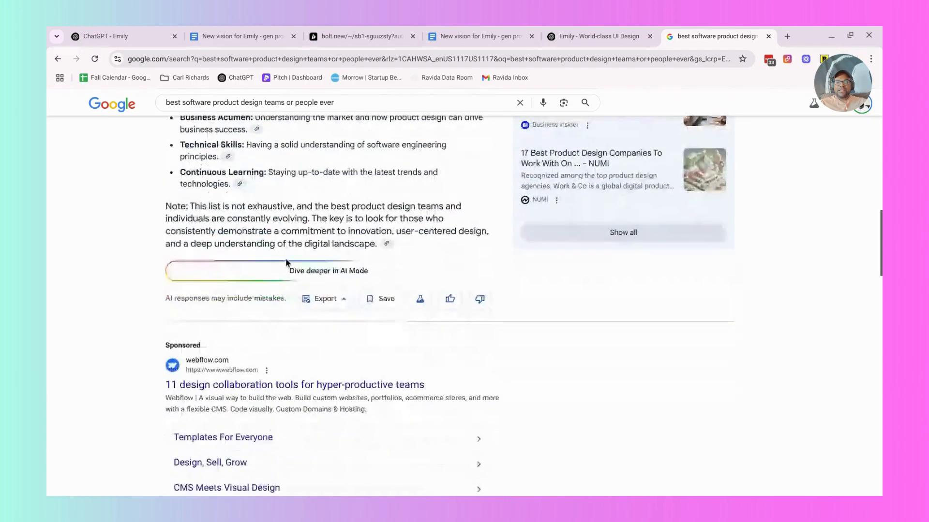
{"action": "scroll", "coordinate": [286, 262], "scroll_direction": "down", "scroll_amount": 4}
{"action": "scroll", "coordinate": [394, 252], "scroll_direction": "down", "scroll_amount": 3}
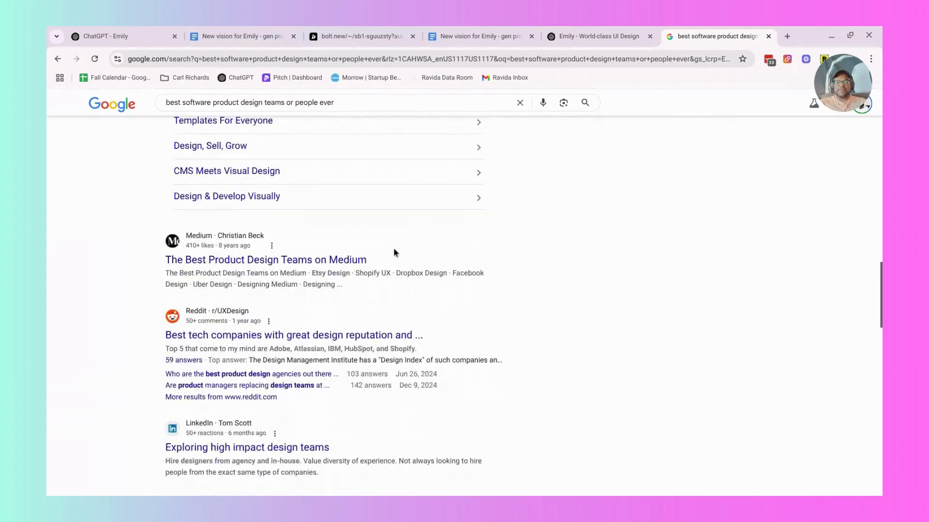
{"action": "scroll", "coordinate": [394, 253], "scroll_direction": "down", "scroll_amount": 1}
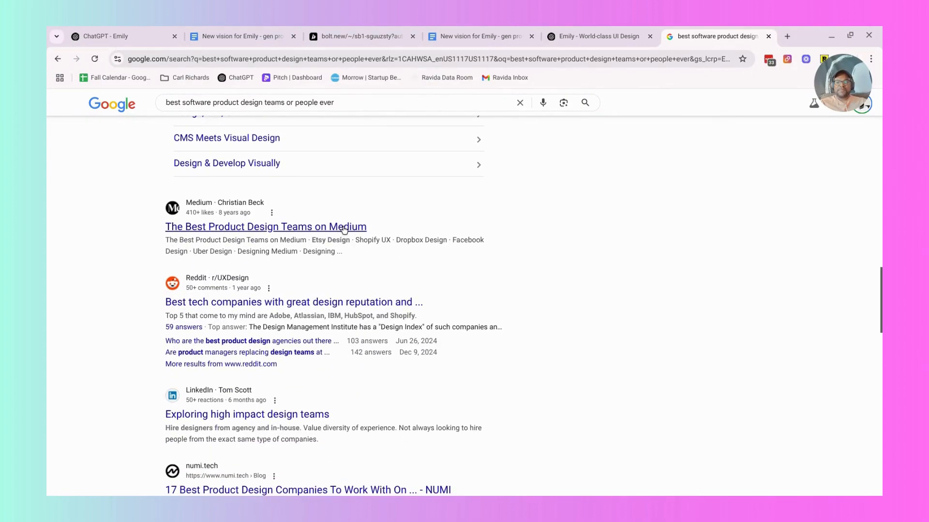
{"action": "scroll", "coordinate": [344, 230], "scroll_direction": "down", "scroll_amount": 1}
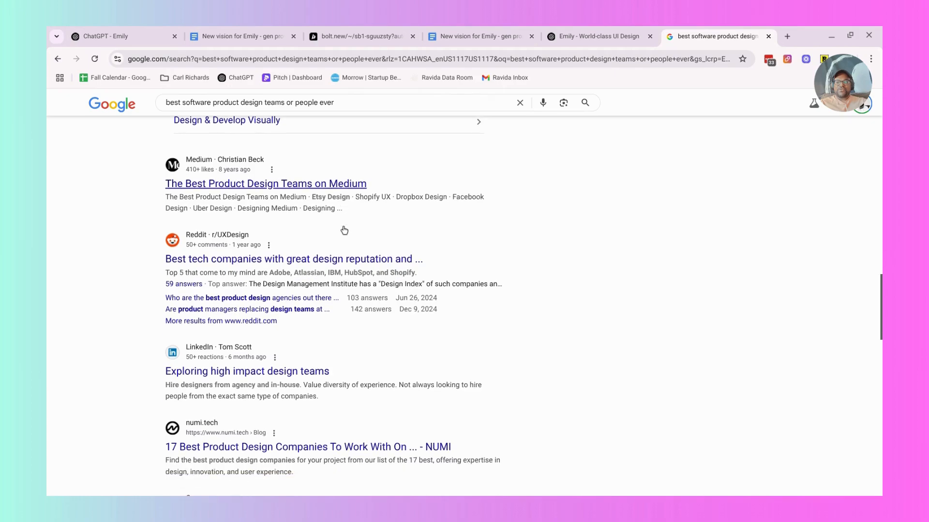
{"action": "scroll", "coordinate": [344, 230], "scroll_direction": "down", "scroll_amount": 1}
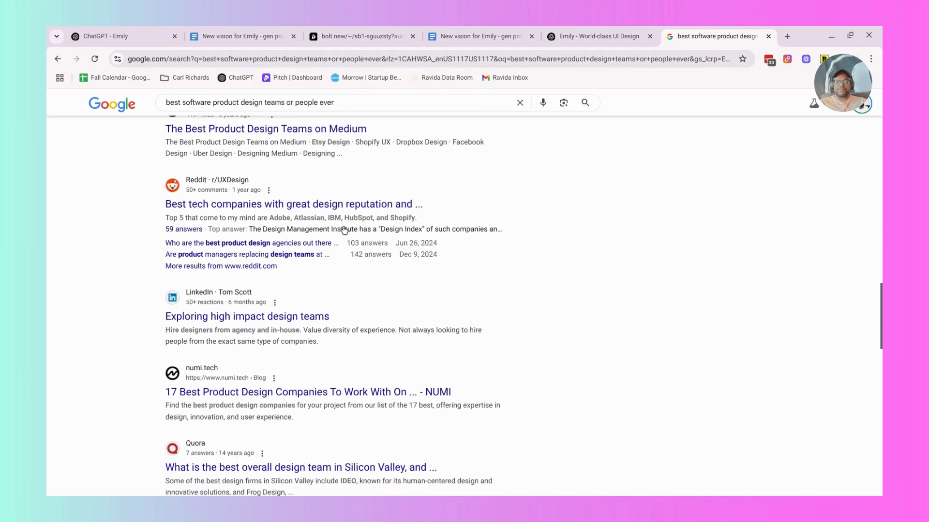
Change the Google search to "best software product design leaders (like Jony Ive)" and view the answer in AI Mode.
{"action": "scroll", "coordinate": [344, 230], "scroll_direction": "up", "scroll_amount": 5}
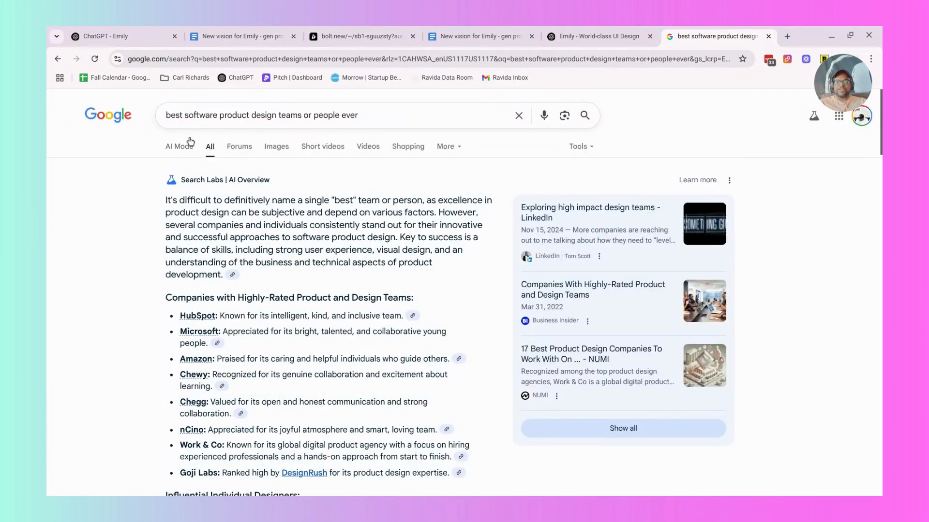
{"action": "double_click", "coordinate": [201, 115]}
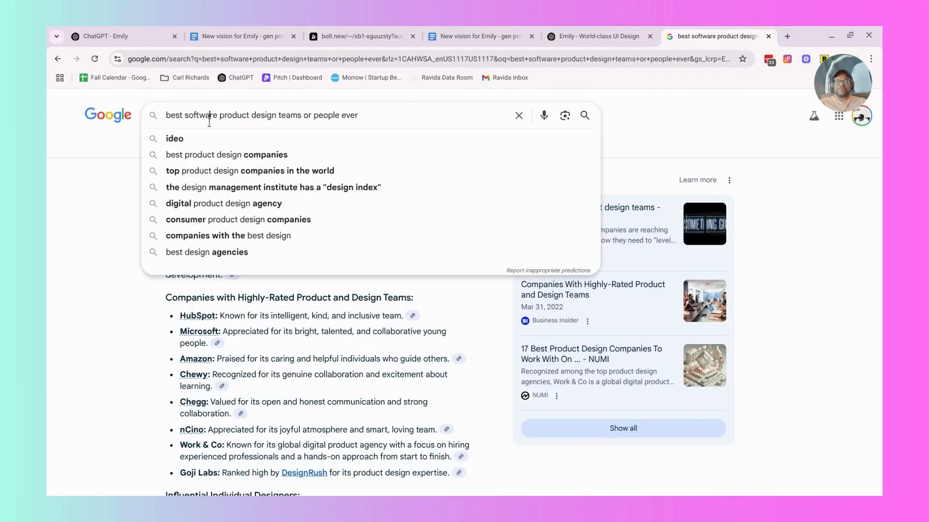
{"action": "left_click", "coordinate": [275, 112]}
{"action": "left_click_drag", "start_coordinate": [279, 115], "coordinate": [478, 140]}
{"action": "type", "text": "tleaders"}
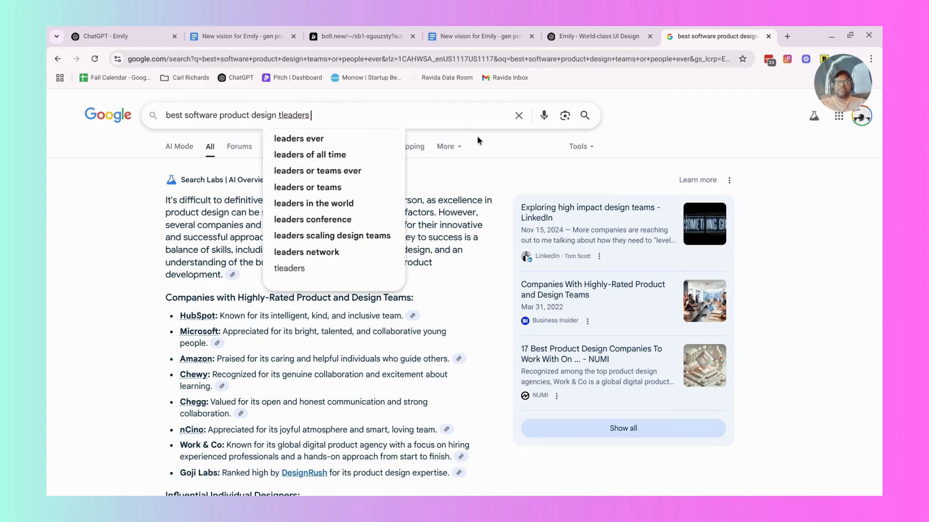
{"action": "key", "text": "BackSpace"}
{"action": "key", "text": "BackSpace"}
{"action": "key", "text": "BackSpace"}
{"action": "key", "text": "BackSpace"}
{"action": "key", "text": "BackSpace"}
{"action": "type", "text": "leade"}
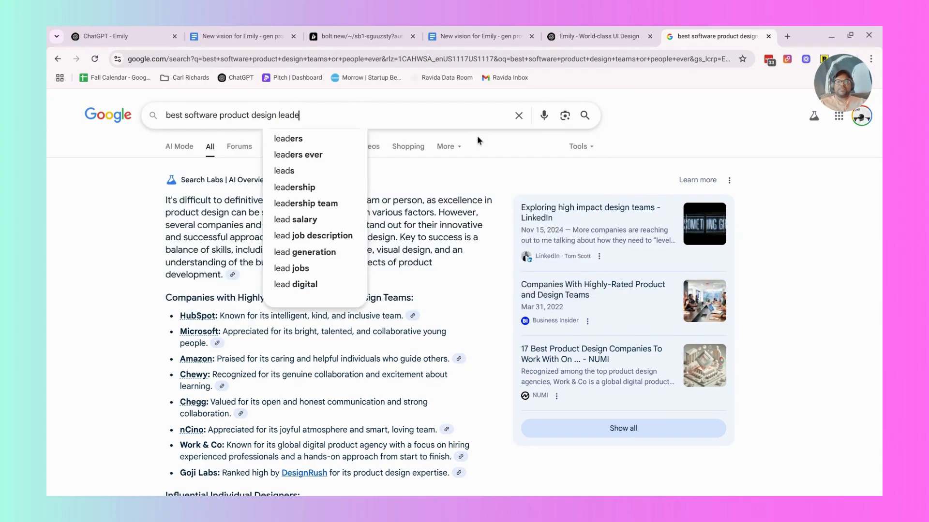
{"action": "type", "text": "rs (like Jonn"}
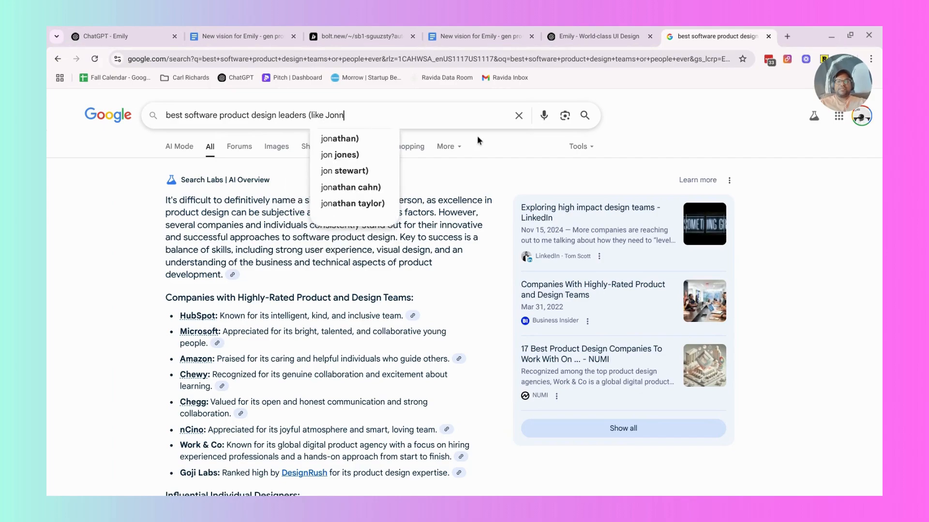
{"action": "type", "text": "y Ive)"}
{"action": "key", "text": "Return"}
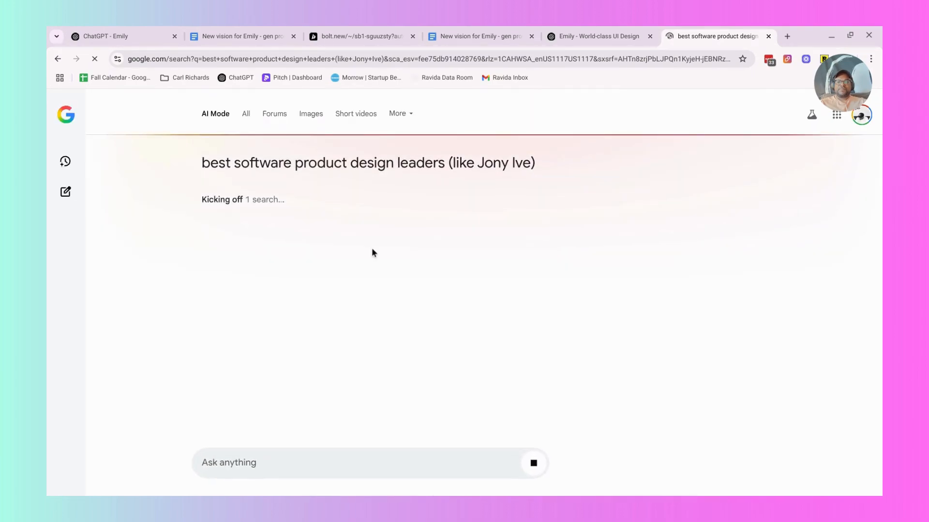
Check the World-class UI Design chat in ChatGPT, return to the AI Mode answer, and search Google for its Eightshapes co-founder entry.
{"action": "left_click", "coordinate": [578, 38]}
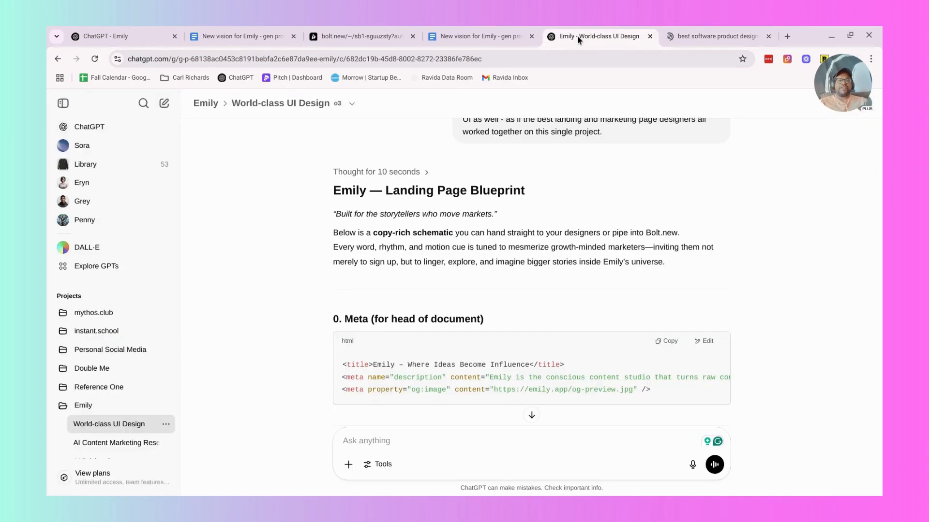
{"action": "left_click", "coordinate": [679, 29]}
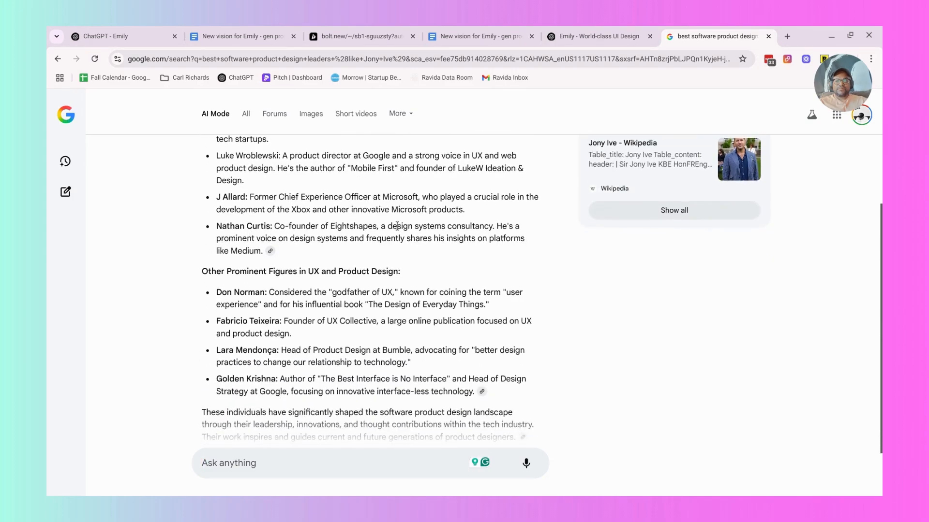
{"action": "left_click_drag", "start_coordinate": [377, 227], "coordinate": [217, 224]}
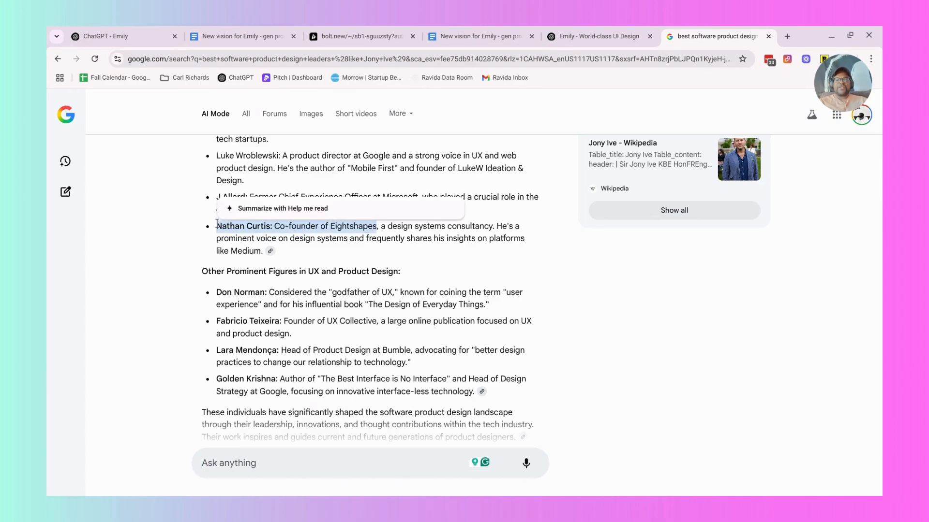
{"action": "right_click", "coordinate": [217, 225]}
{"action": "left_click", "coordinate": [288, 263]}
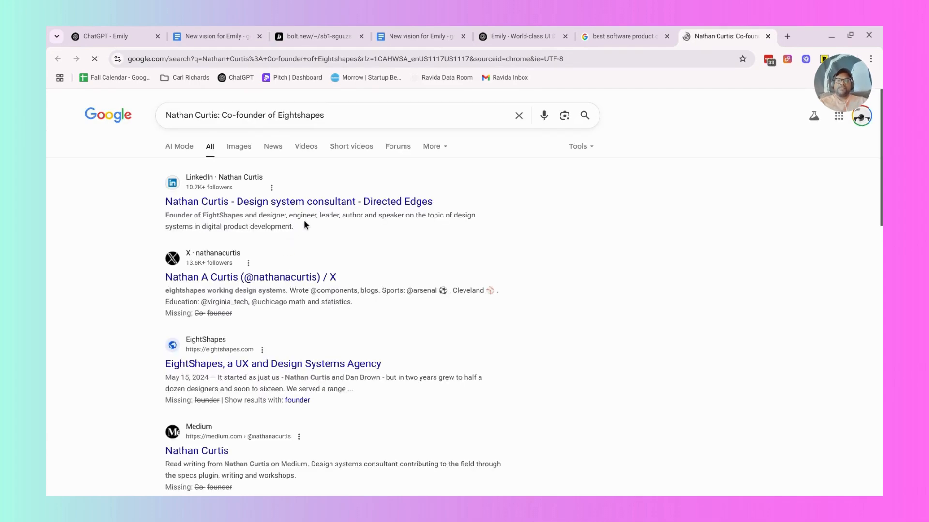
Open the co-founder's X profile from the results, go back, and open the EightShapes agency website instead.
{"action": "scroll", "coordinate": [282, 276], "scroll_direction": "down", "scroll_amount": 1}
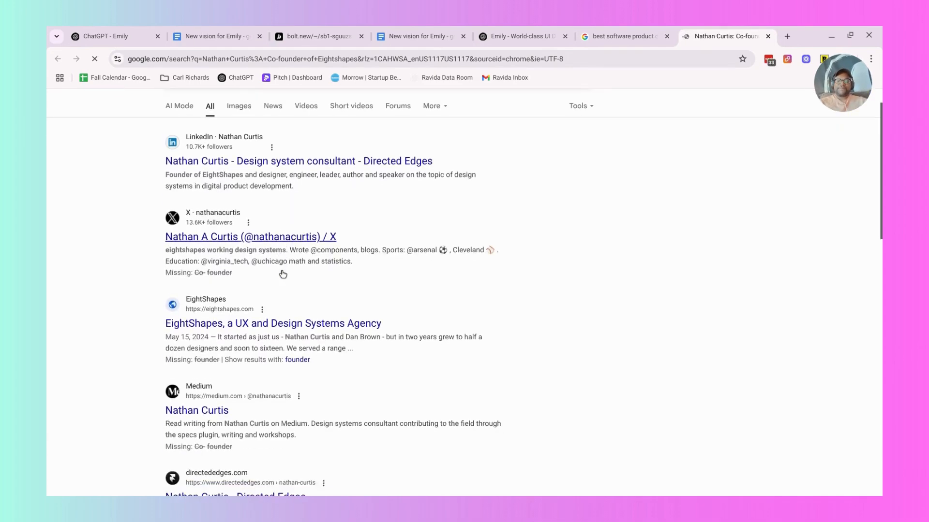
{"action": "left_click", "coordinate": [292, 234]}
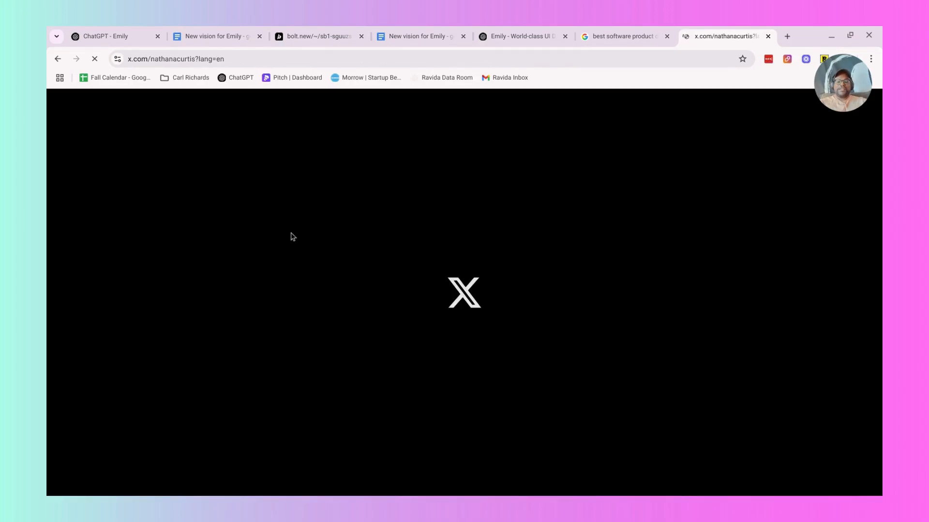
{"action": "left_click", "coordinate": [57, 60]}
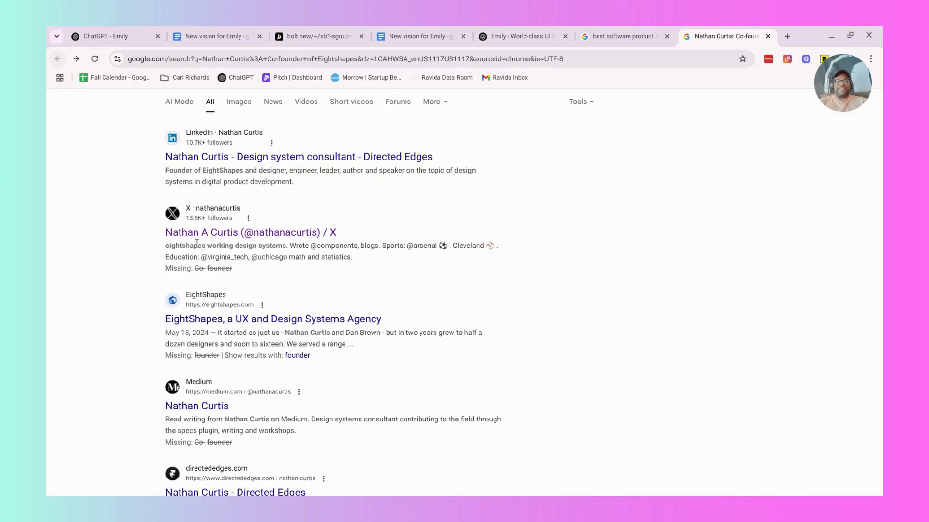
{"action": "left_click", "coordinate": [236, 327]}
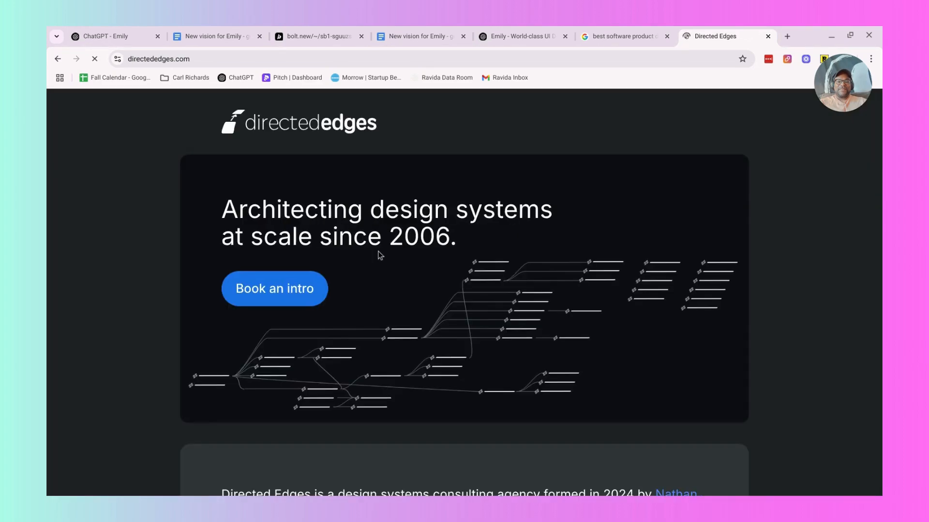
Look through the Directed Edges site's Experience section, close the site, and return to the AI Mode list of design leaders.
{"action": "scroll", "coordinate": [378, 255], "scroll_direction": "down", "scroll_amount": 8}
{"action": "scroll", "coordinate": [379, 255], "scroll_direction": "down", "scroll_amount": 12}
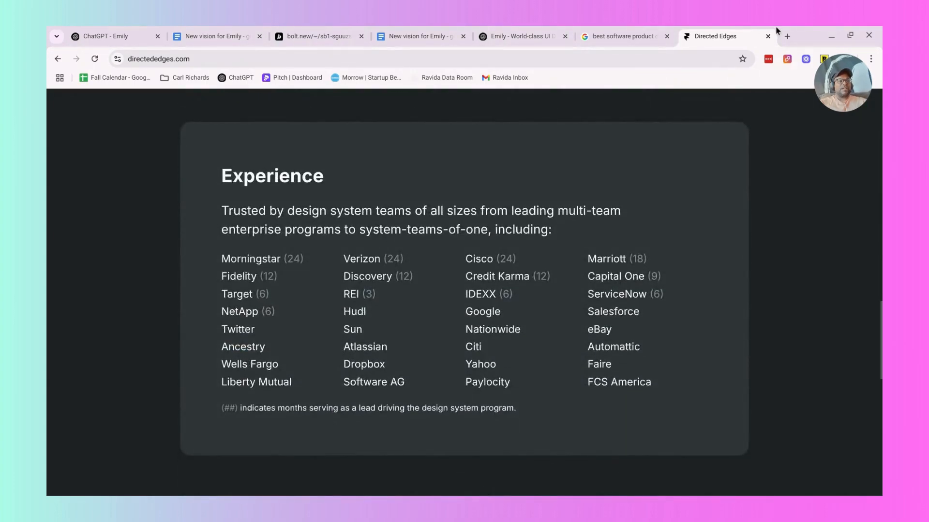
{"action": "left_click", "coordinate": [768, 36]}
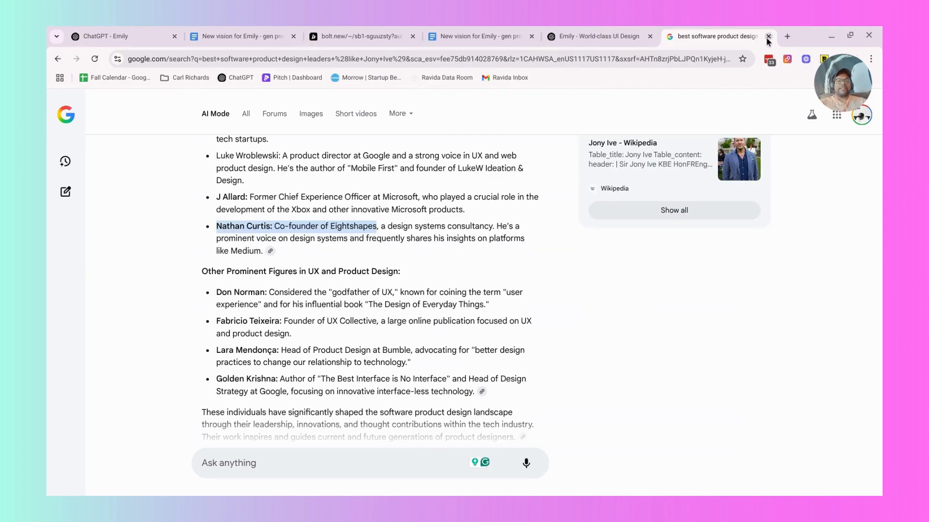
{"action": "scroll", "coordinate": [304, 292], "scroll_direction": "down", "scroll_amount": 1}
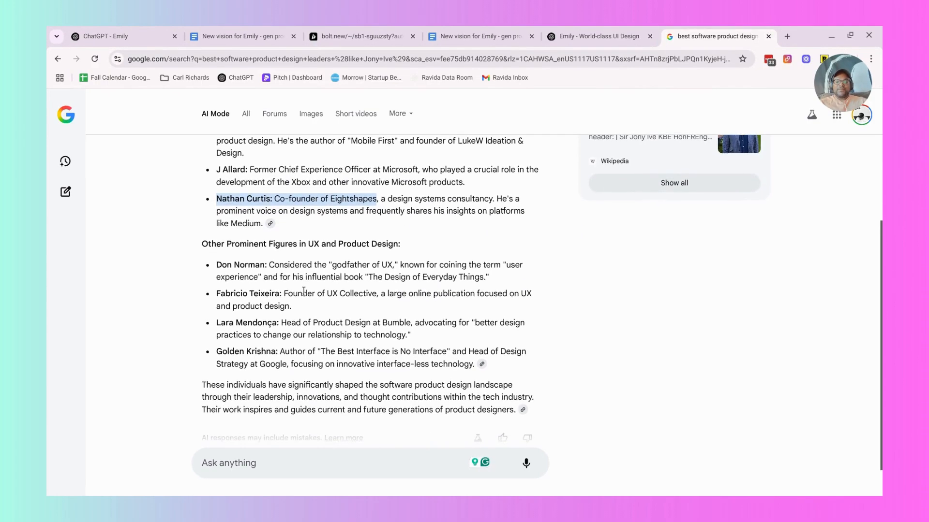
Finish reading the design leaders answer, close that search, and submit the prepared world-class landing page and web application brief in Bolt.
{"action": "scroll", "coordinate": [303, 292], "scroll_direction": "down", "scroll_amount": 1}
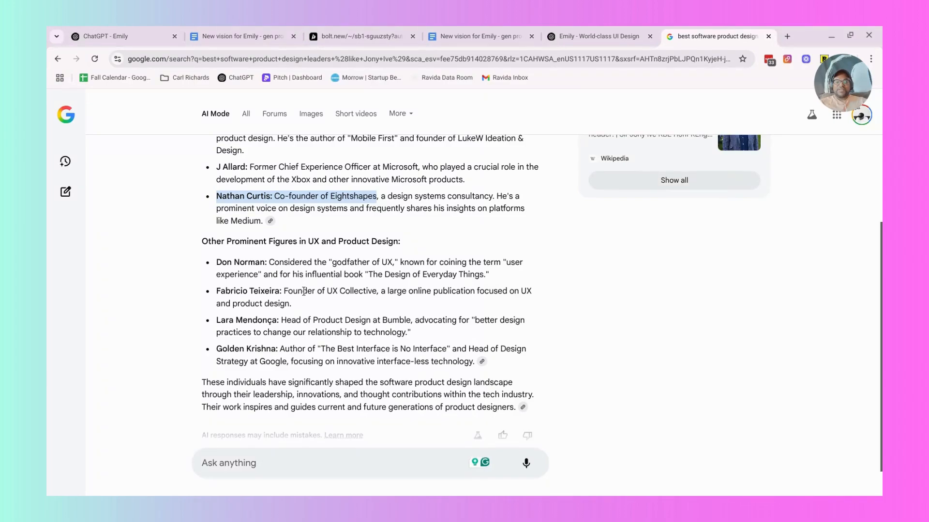
{"action": "scroll", "coordinate": [304, 292], "scroll_direction": "down", "scroll_amount": 1}
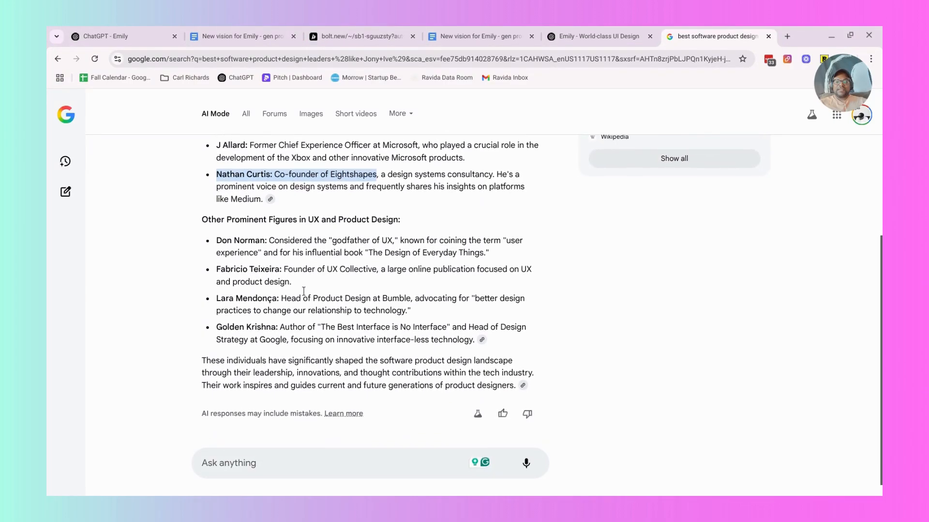
{"action": "scroll", "coordinate": [304, 292], "scroll_direction": "down", "scroll_amount": 1}
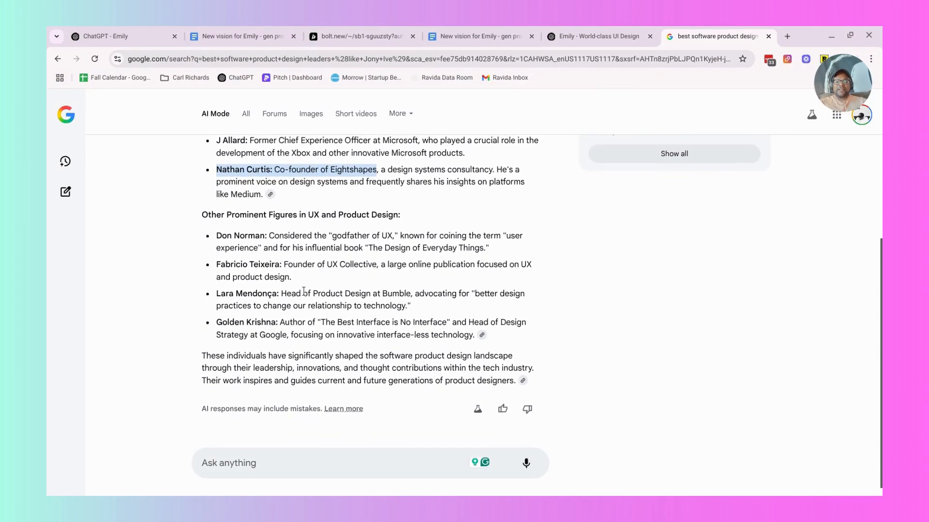
{"action": "left_click", "coordinate": [769, 36]}
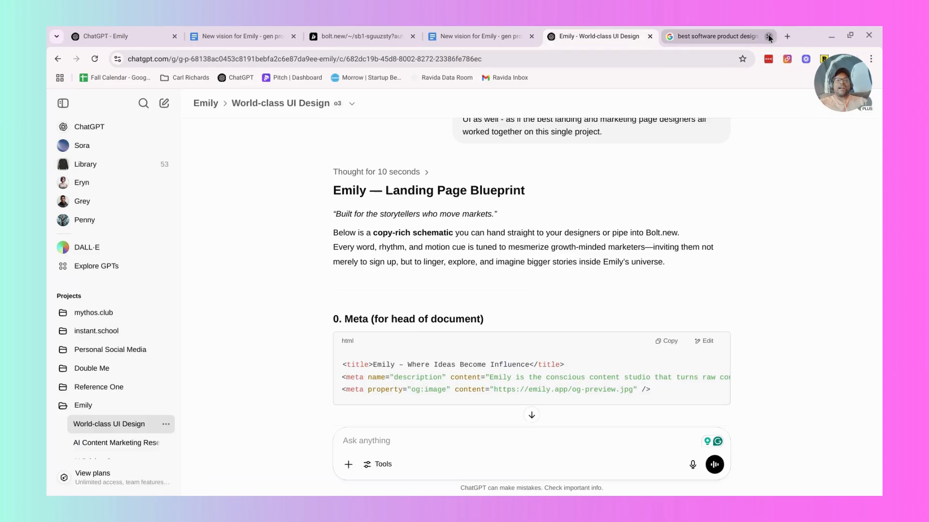
{"action": "left_click", "coordinate": [358, 32]}
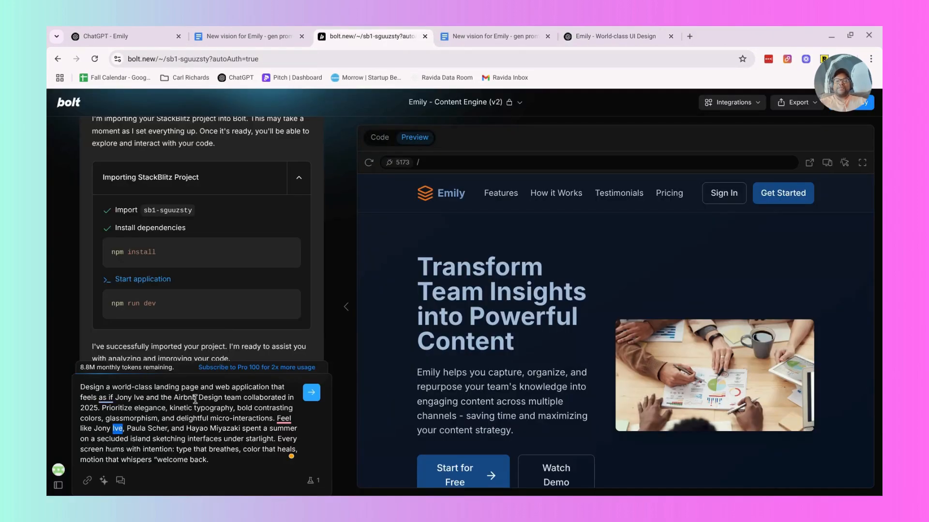
{"action": "left_click", "coordinate": [312, 393]}
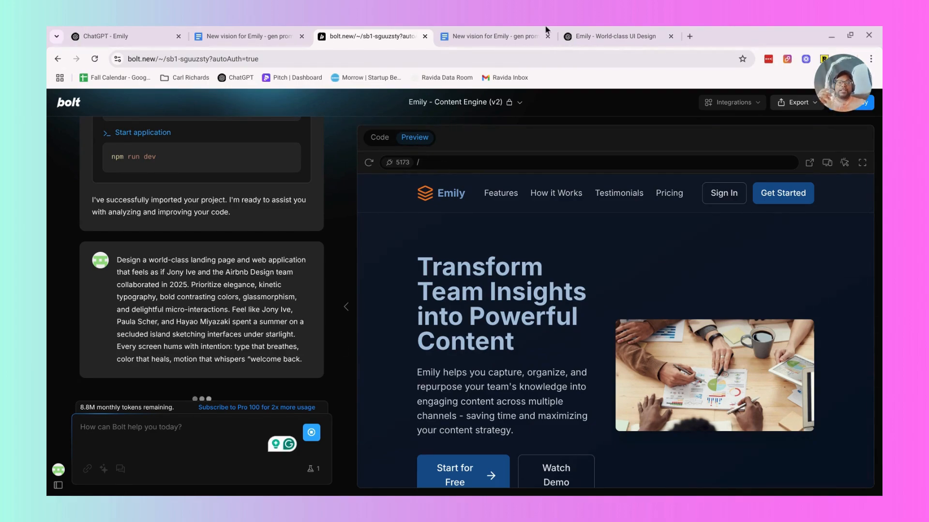
Read through the Design Standards guide in Google Docs, select its entire DESIGN SYSTEM section, and return to Bolt to check the generation.
{"action": "left_click", "coordinate": [613, 35]}
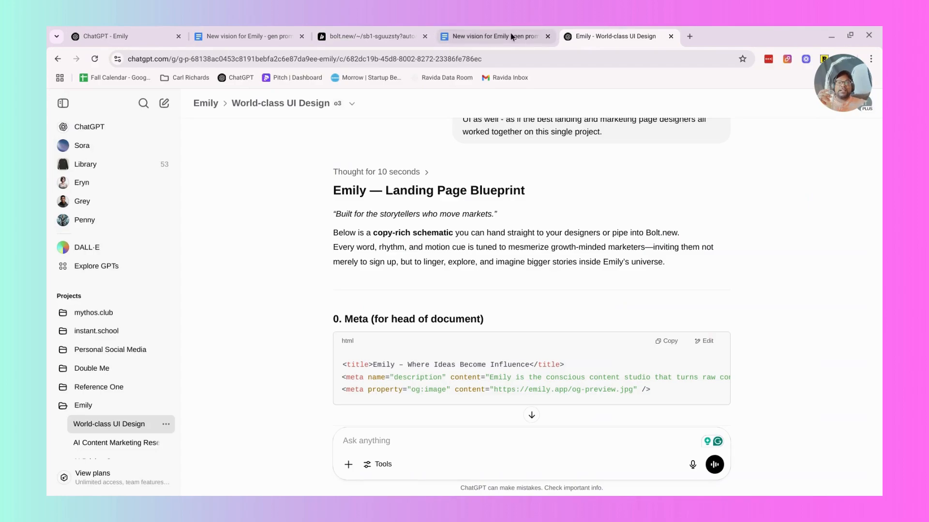
{"action": "left_click", "coordinate": [480, 35]}
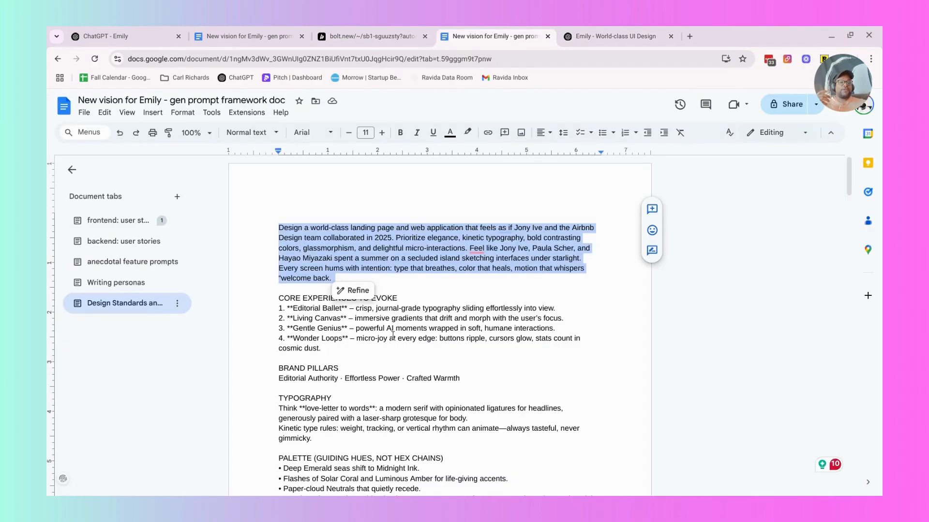
{"action": "scroll", "coordinate": [393, 335], "scroll_direction": "down", "scroll_amount": 2}
{"action": "left_click", "coordinate": [318, 292]}
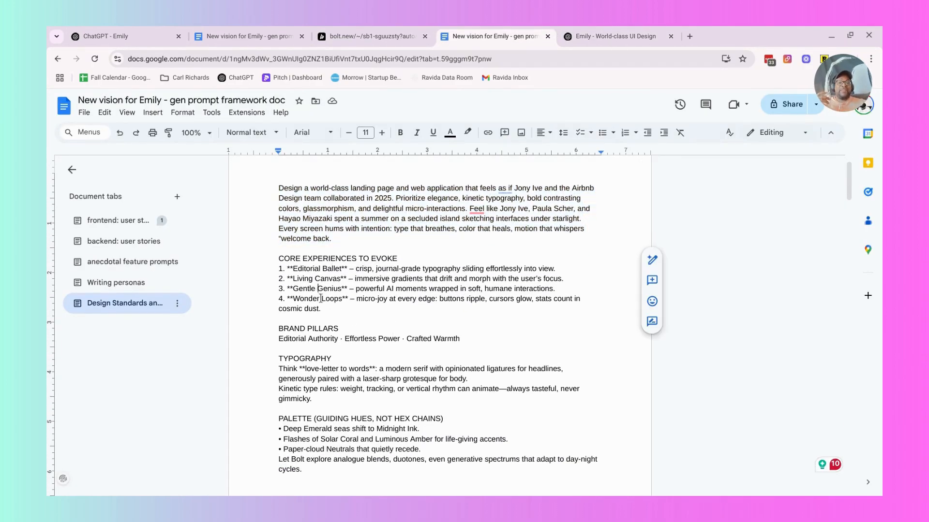
{"action": "left_click", "coordinate": [336, 309]}
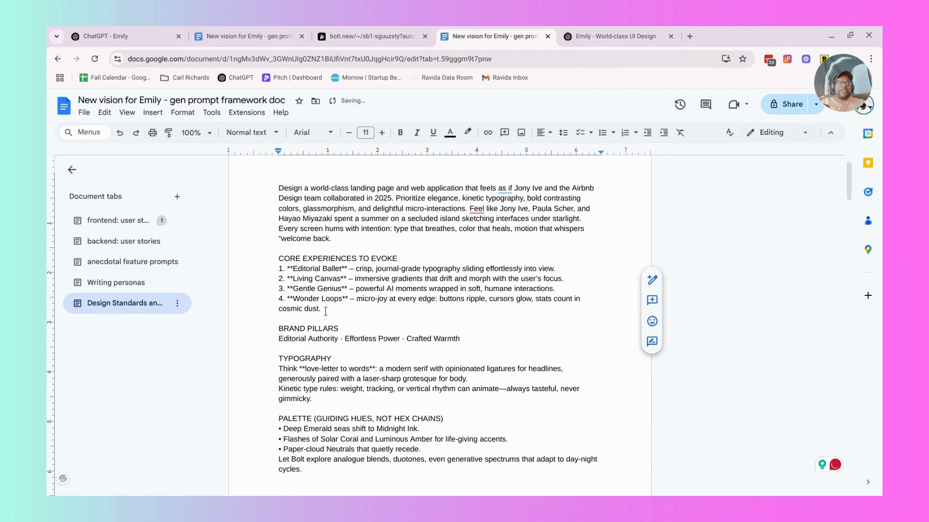
{"action": "scroll", "coordinate": [347, 291], "scroll_direction": "down", "scroll_amount": 1}
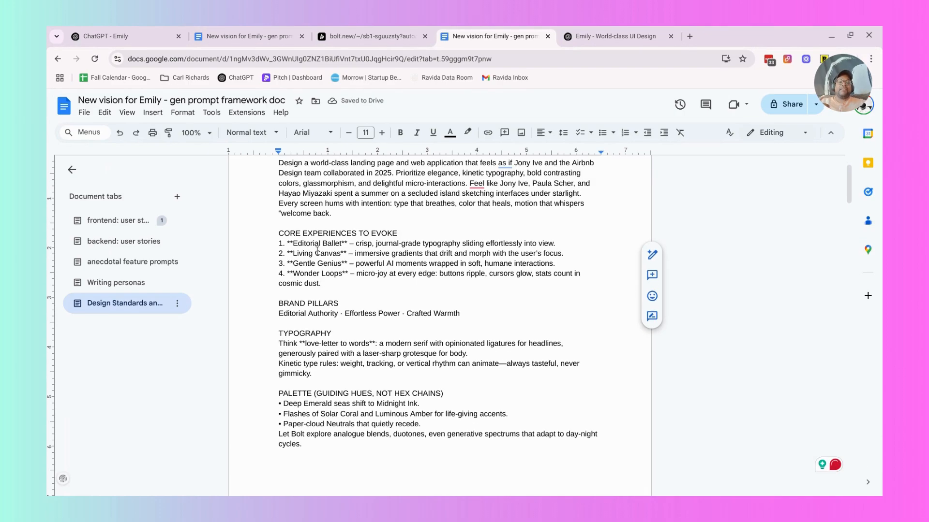
{"action": "scroll", "coordinate": [347, 291], "scroll_direction": "down", "scroll_amount": 4}
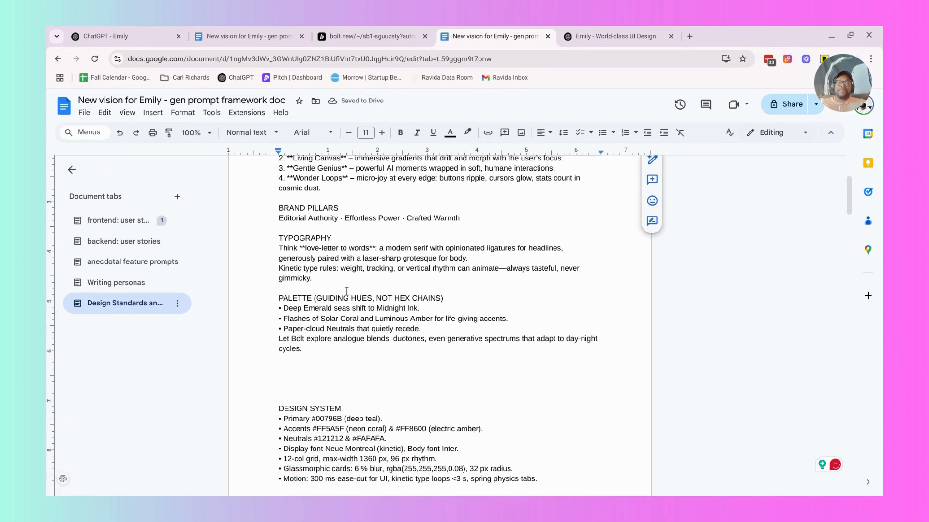
{"action": "scroll", "coordinate": [330, 305], "scroll_direction": "down", "scroll_amount": 6}
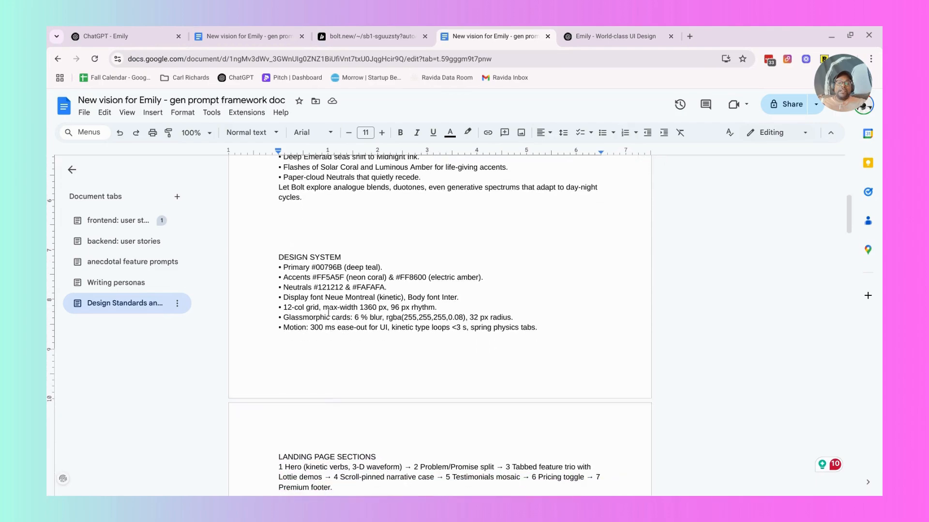
{"action": "scroll", "coordinate": [329, 312], "scroll_direction": "up", "scroll_amount": 1}
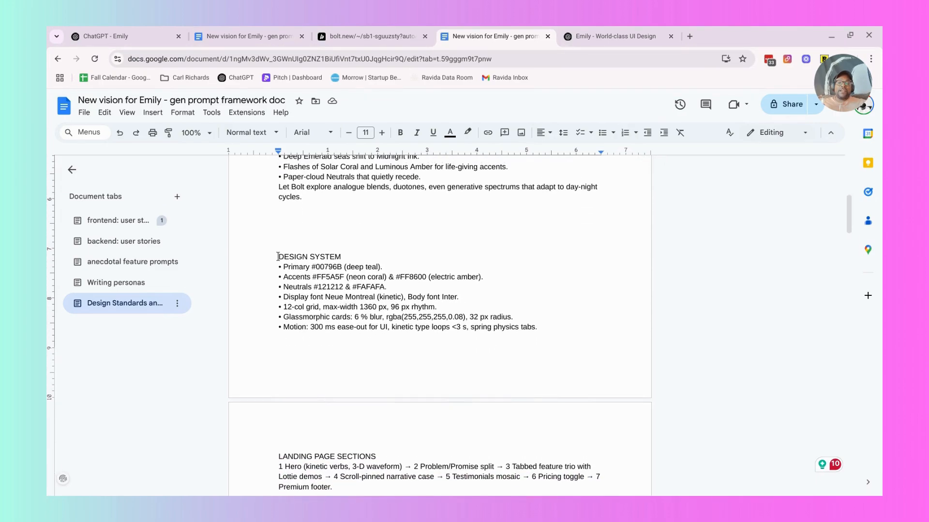
{"action": "left_click_drag", "start_coordinate": [277, 256], "coordinate": [570, 326]}
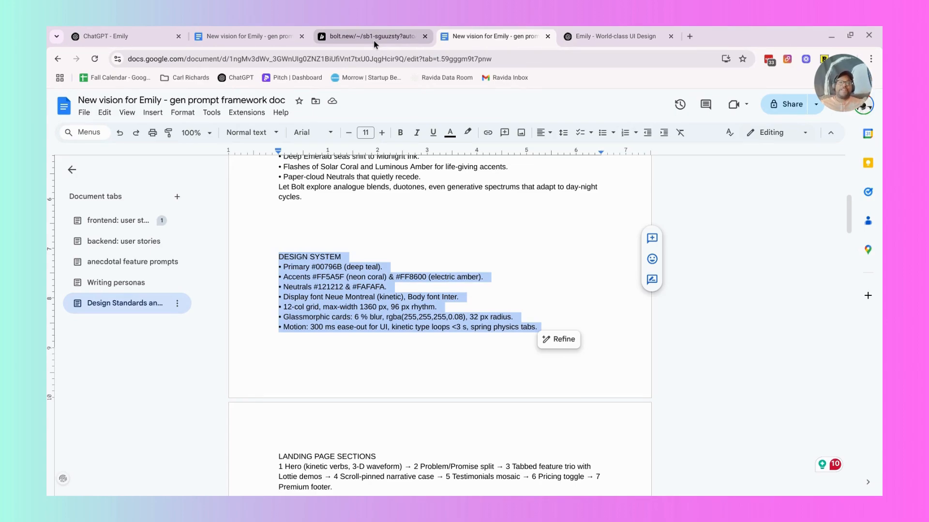
{"action": "left_click", "coordinate": [375, 39]}
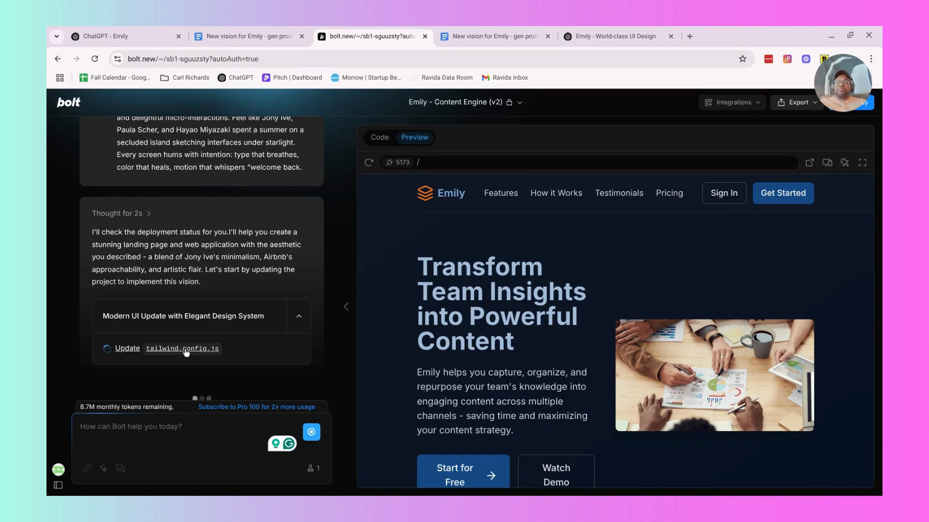
Look through the frontend user stories in the Google Docs framework document, from Content Creation through Campaigns, Artifacts and Organization to Users.
{"action": "left_click", "coordinate": [241, 33]}
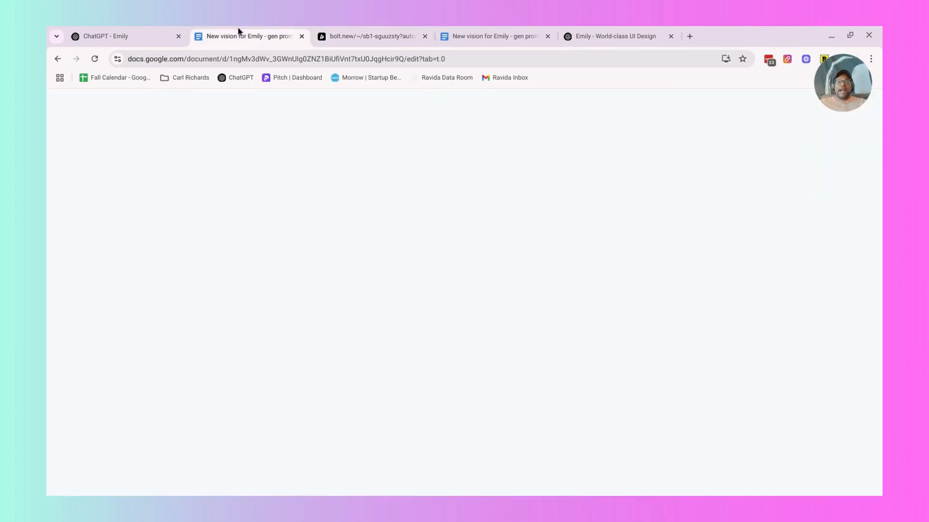
{"action": "left_click", "coordinate": [336, 240]}
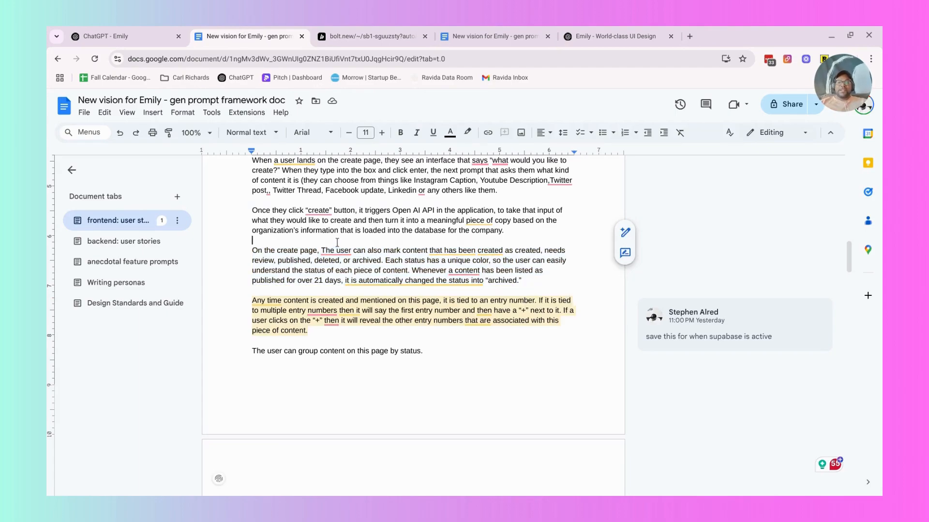
{"action": "scroll", "coordinate": [336, 240], "scroll_direction": "down", "scroll_amount": 8}
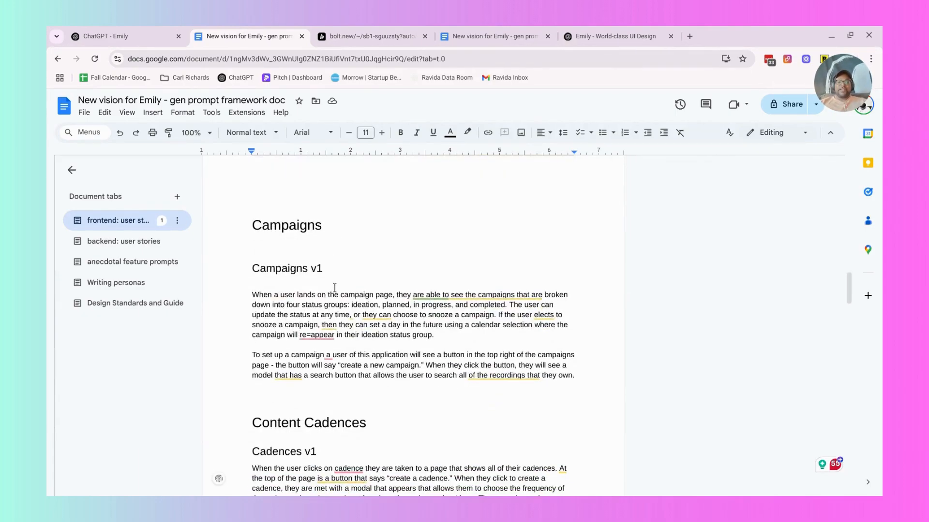
{"action": "scroll", "coordinate": [336, 312], "scroll_direction": "down", "scroll_amount": 3}
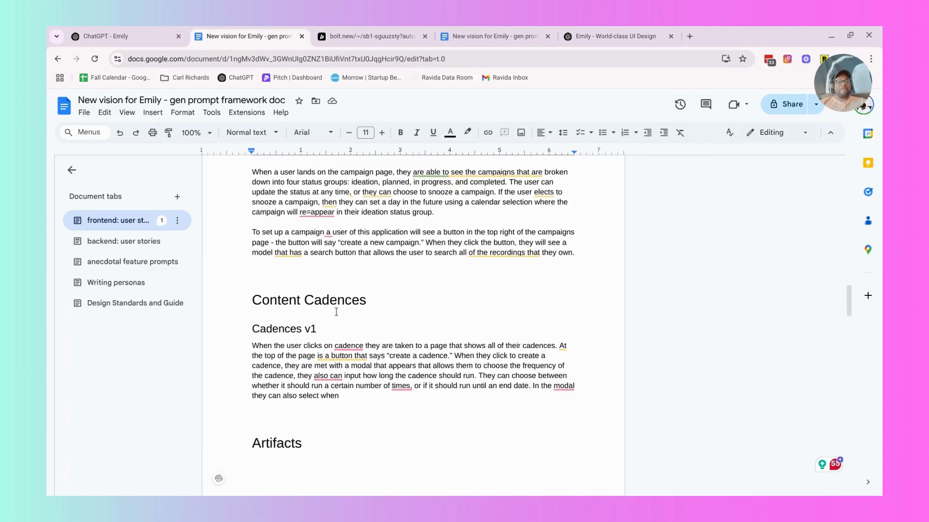
{"action": "scroll", "coordinate": [336, 311], "scroll_direction": "up", "scroll_amount": 2}
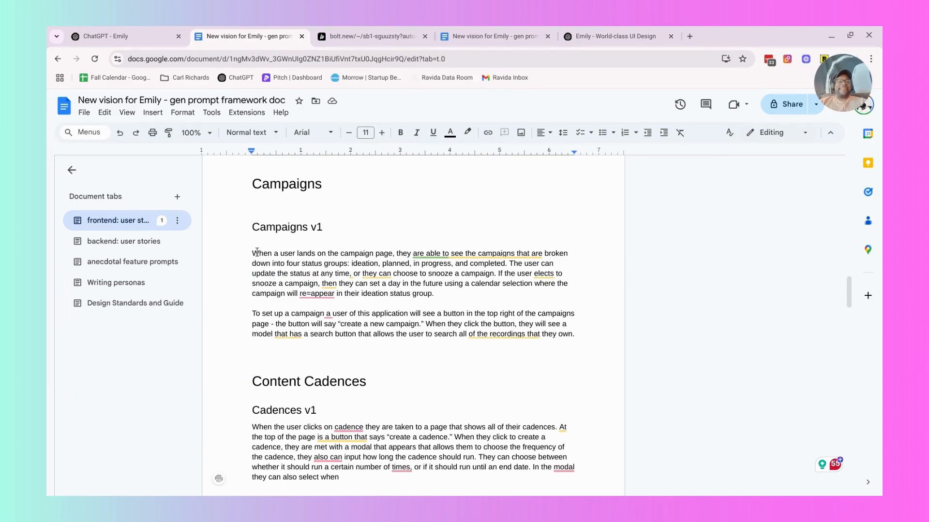
{"action": "scroll", "coordinate": [257, 252], "scroll_direction": "down", "scroll_amount": 10}
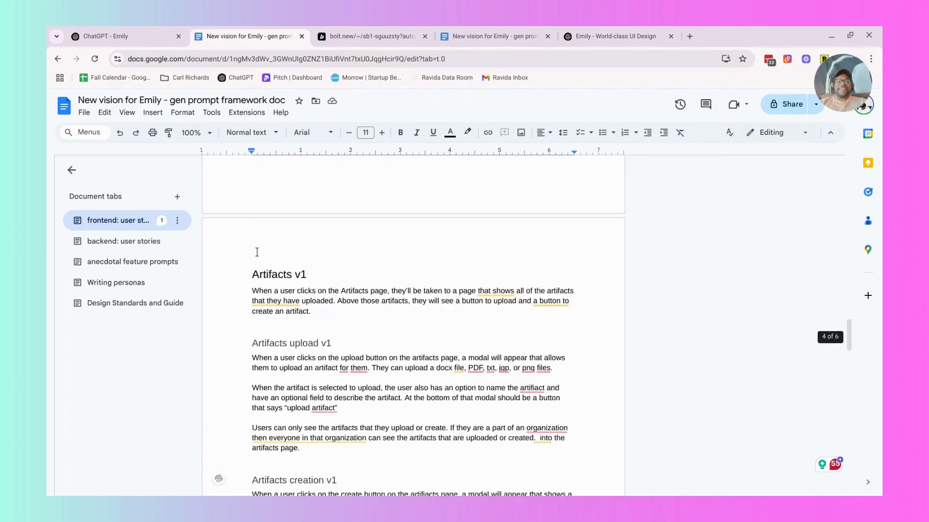
{"action": "scroll", "coordinate": [256, 252], "scroll_direction": "down", "scroll_amount": 6}
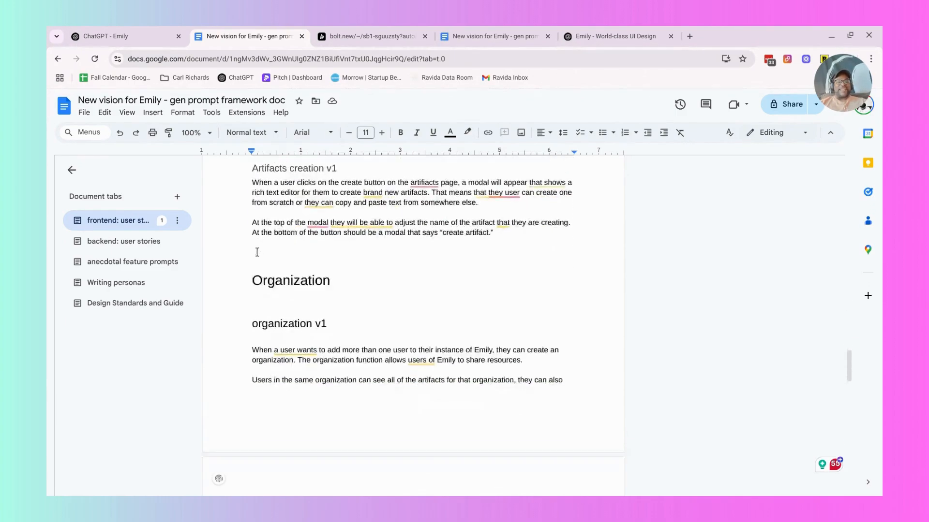
{"action": "scroll", "coordinate": [257, 252], "scroll_direction": "down", "scroll_amount": 8}
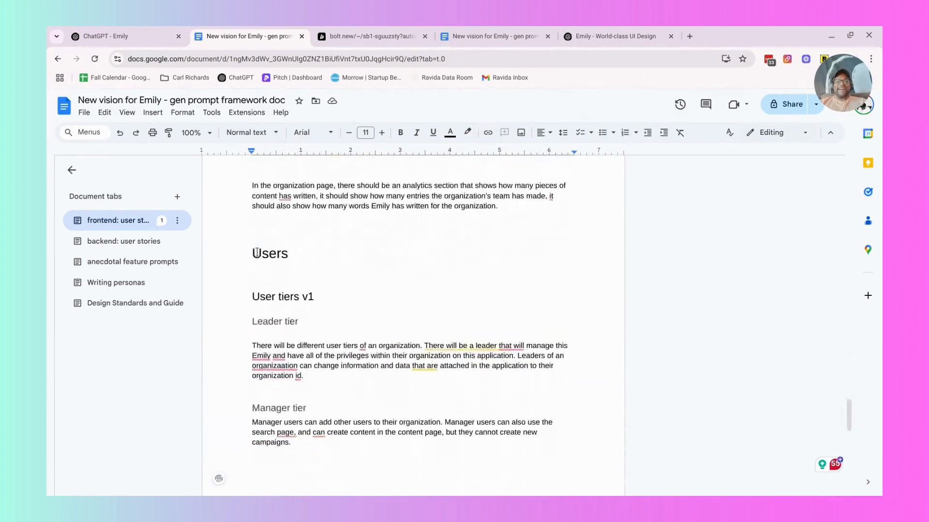
{"action": "scroll", "coordinate": [257, 252], "scroll_direction": "down", "scroll_amount": 2}
Apply strikethrough to the "Content v1" heading under Content Creation in the frontend user stories.
{"action": "scroll", "coordinate": [257, 252], "scroll_direction": "up", "scroll_amount": 3}
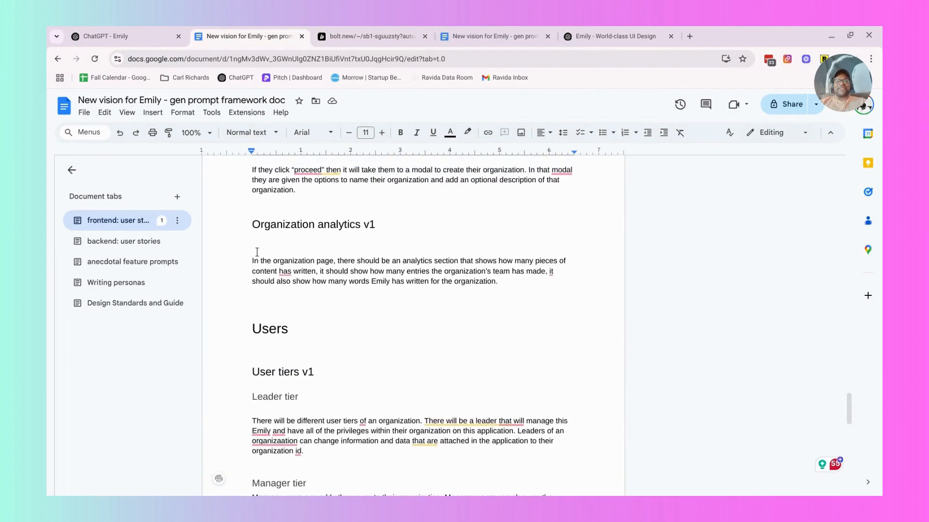
{"action": "scroll", "coordinate": [257, 252], "scroll_direction": "up", "scroll_amount": 10}
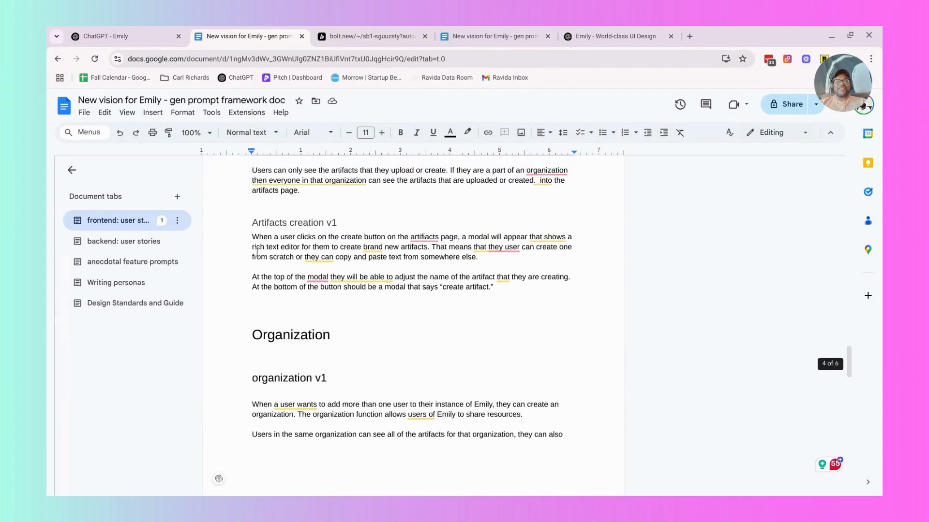
{"action": "scroll", "coordinate": [257, 252], "scroll_direction": "up", "scroll_amount": 10}
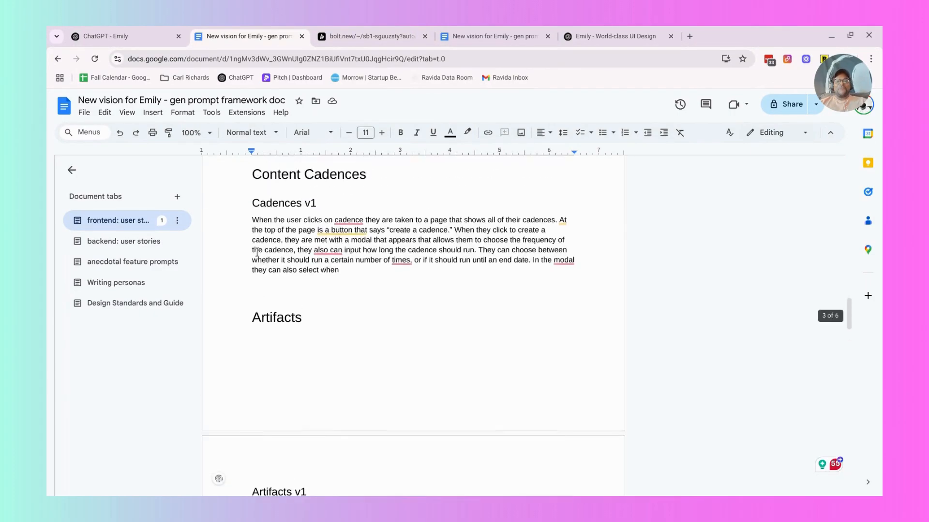
{"action": "scroll", "coordinate": [257, 252], "scroll_direction": "up", "scroll_amount": 1}
{"action": "scroll", "coordinate": [316, 294], "scroll_direction": "up", "scroll_amount": 8}
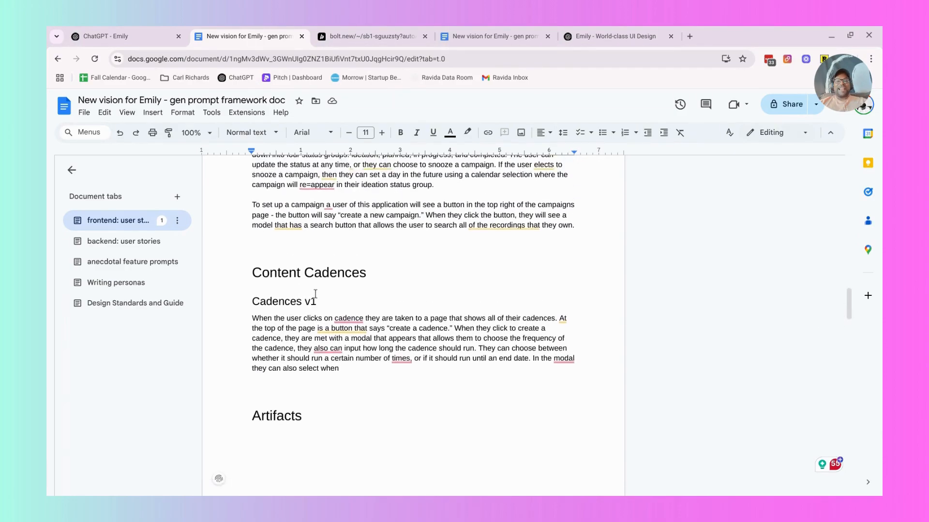
{"action": "scroll", "coordinate": [315, 294], "scroll_direction": "up", "scroll_amount": 3}
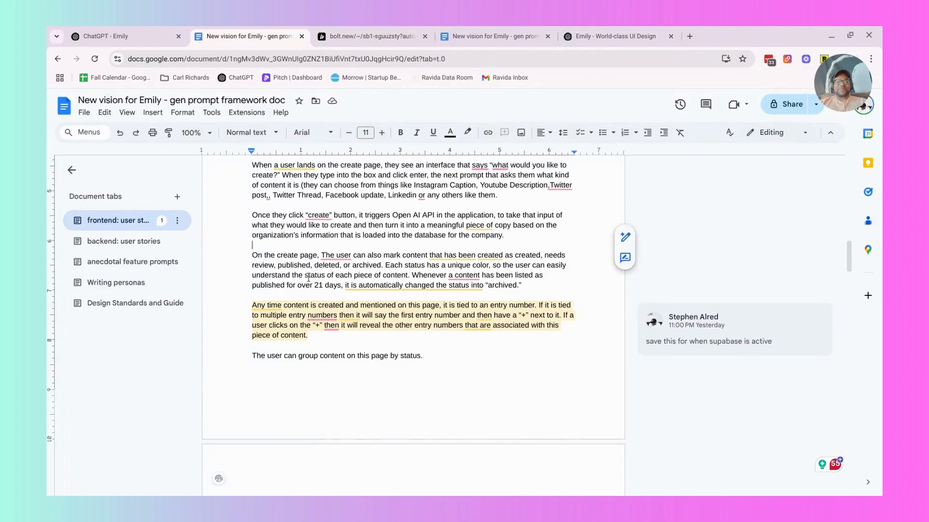
{"action": "scroll", "coordinate": [309, 277], "scroll_direction": "up", "scroll_amount": 6}
{"action": "scroll", "coordinate": [307, 275], "scroll_direction": "down", "scroll_amount": 4}
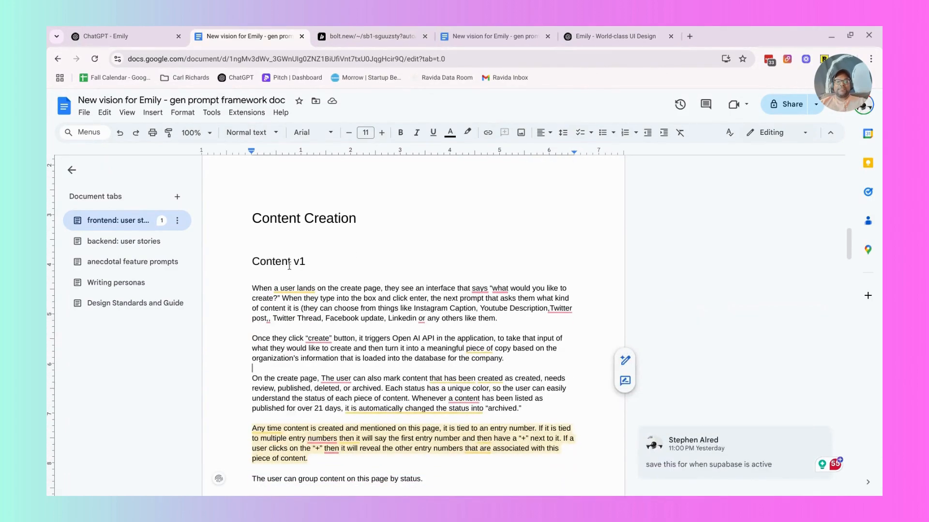
{"action": "triple_click", "coordinate": [289, 265]}
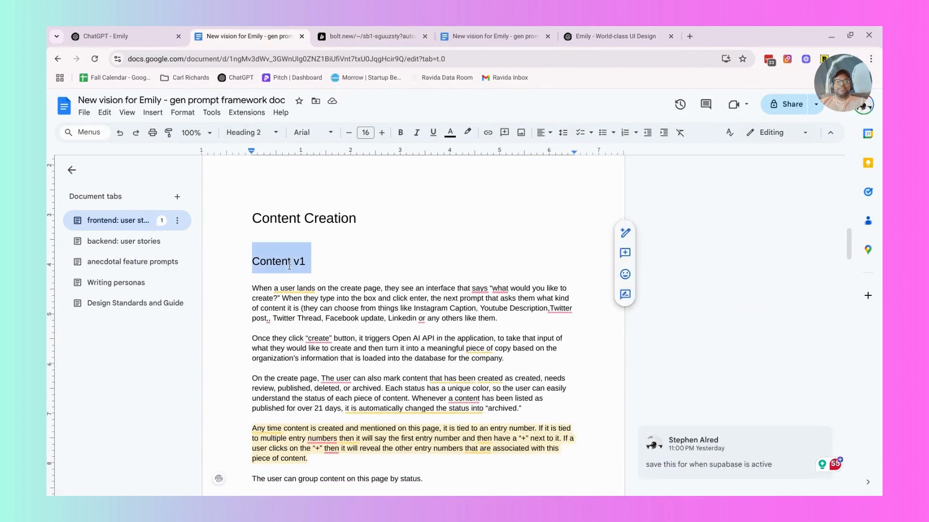
{"action": "left_click", "coordinate": [176, 113]}
{"action": "mouse_move", "coordinate": [244, 131]}
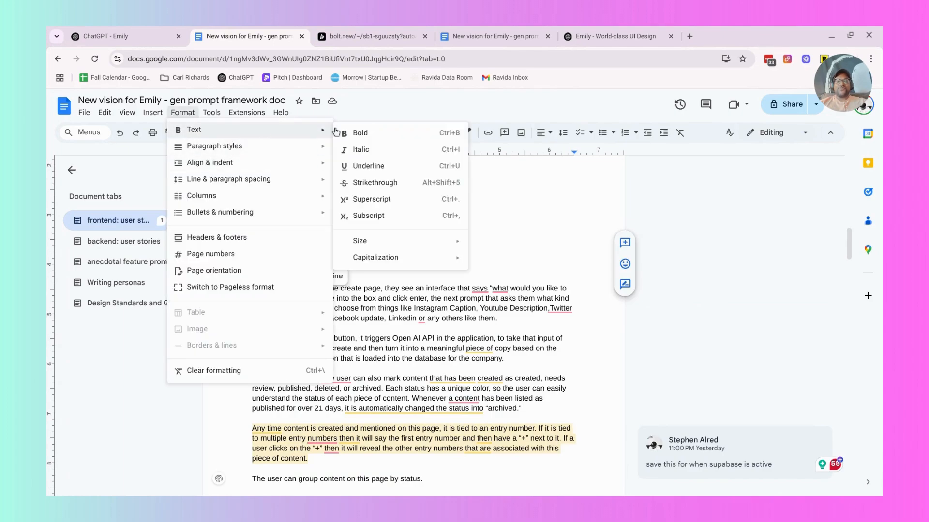
{"action": "left_click", "coordinate": [377, 184]}
{"action": "left_click", "coordinate": [345, 337]}
Review the Campaigns v1 user story and switch to Bolt to check the progress of the design update.
{"action": "scroll", "coordinate": [345, 337], "scroll_direction": "down", "scroll_amount": 8}
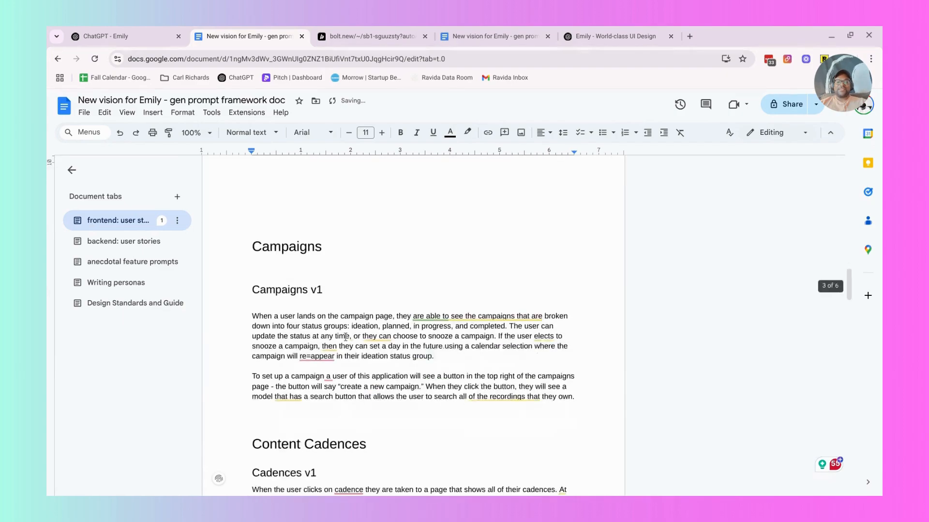
{"action": "scroll", "coordinate": [346, 337], "scroll_direction": "down", "scroll_amount": 2}
{"action": "scroll", "coordinate": [345, 337], "scroll_direction": "up", "scroll_amount": 1}
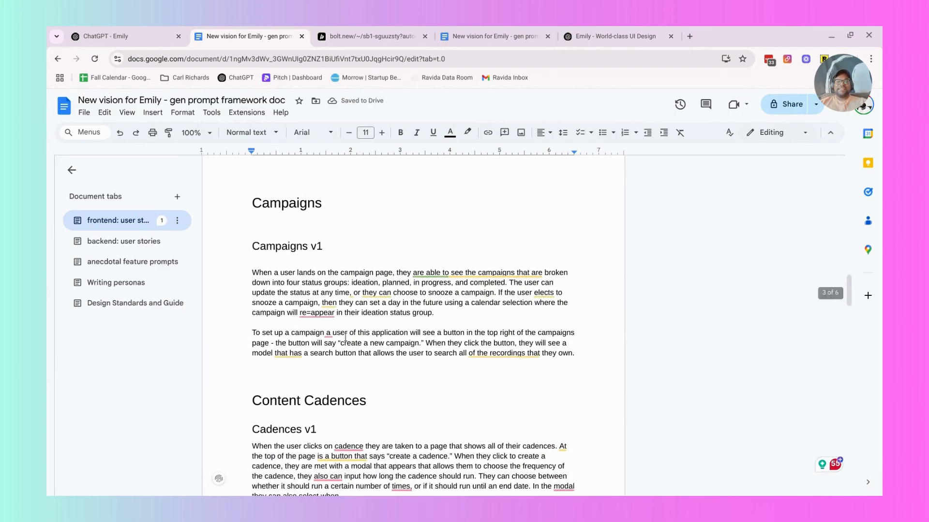
{"action": "left_click", "coordinate": [374, 34]}
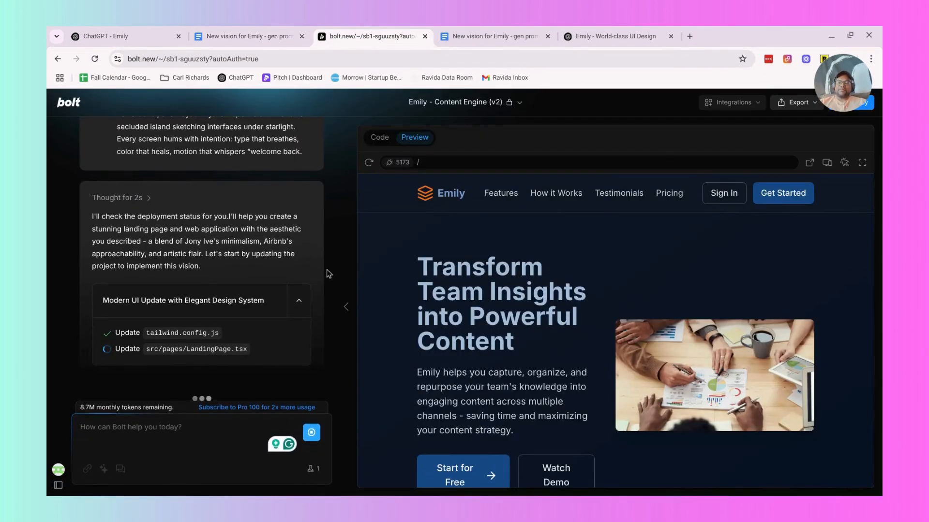
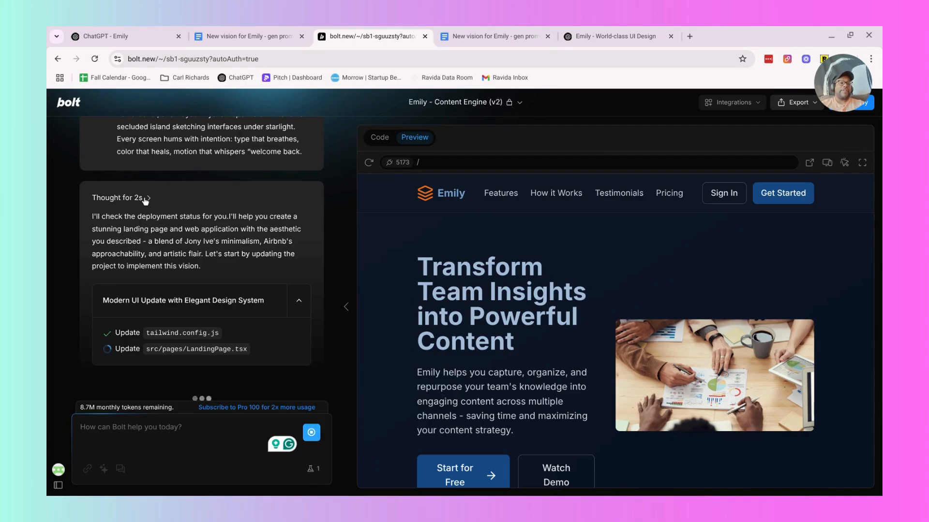
Switch to the Design Standards guide in Google Docs and look through its sections, returning to the opening design brief.
{"action": "left_click", "coordinate": [460, 39]}
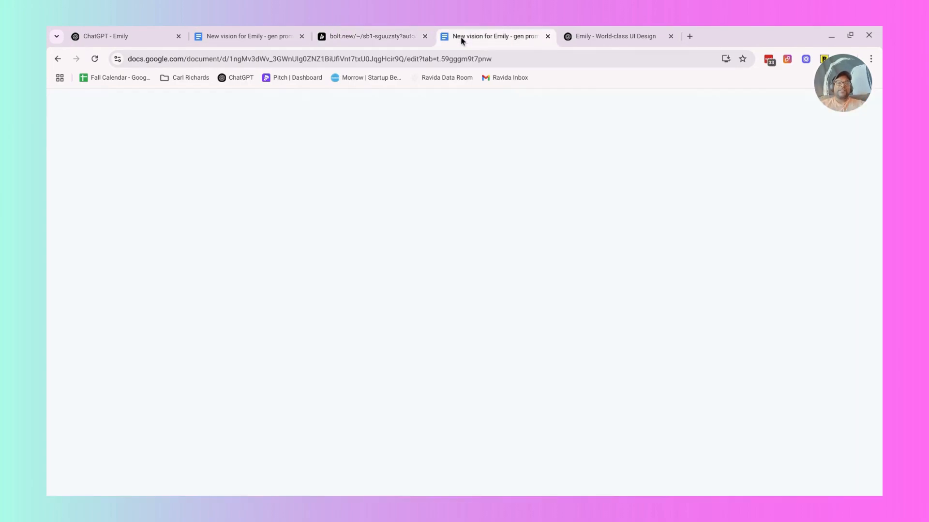
{"action": "scroll", "coordinate": [346, 254], "scroll_direction": "down", "scroll_amount": 20}
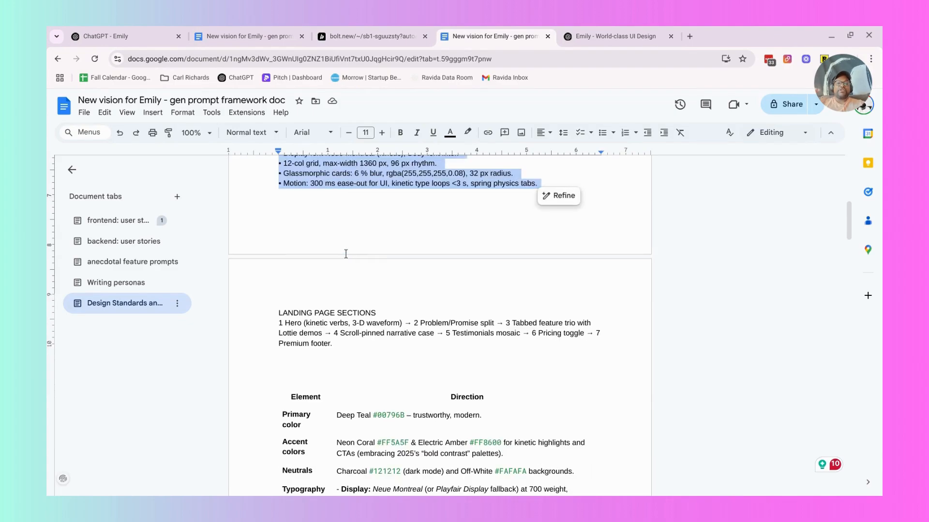
{"action": "scroll", "coordinate": [346, 254], "scroll_direction": "down", "scroll_amount": 20}
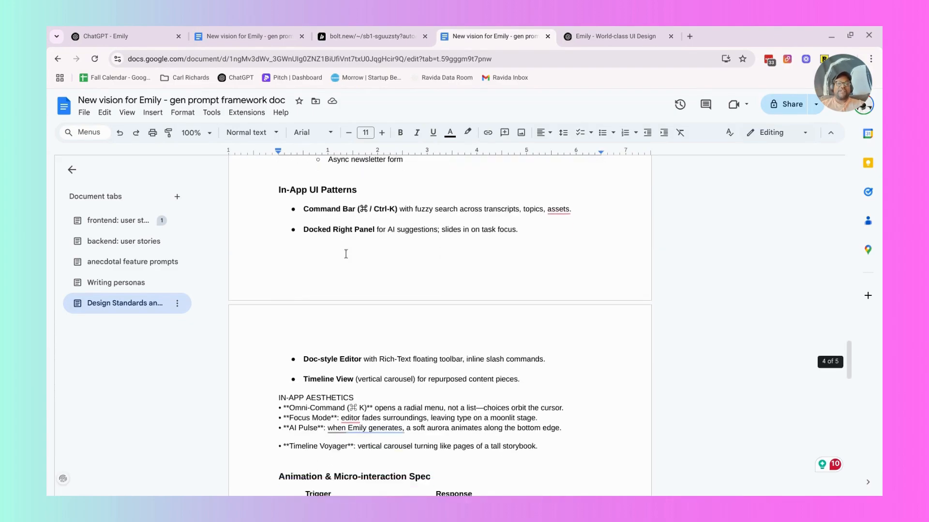
{"action": "scroll", "coordinate": [345, 254], "scroll_direction": "up", "scroll_amount": 20}
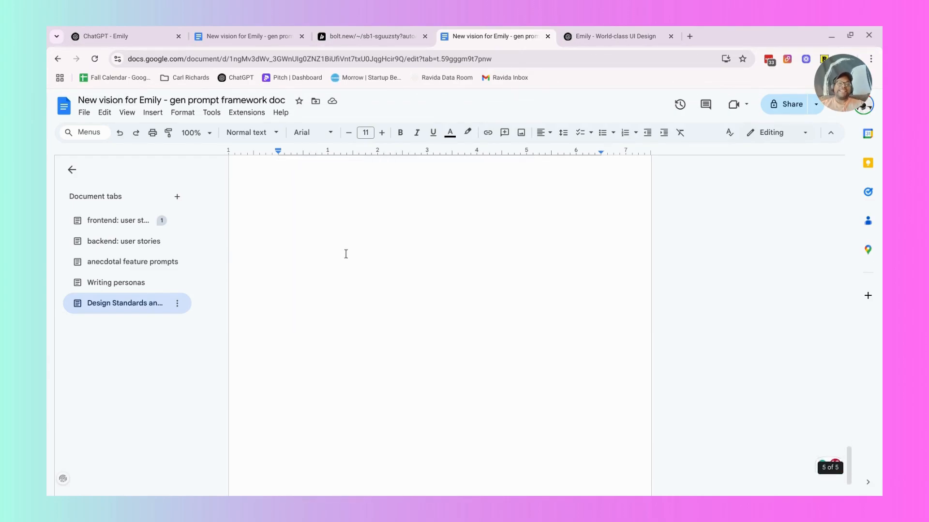
{"action": "scroll", "coordinate": [345, 254], "scroll_direction": "down", "scroll_amount": 20}
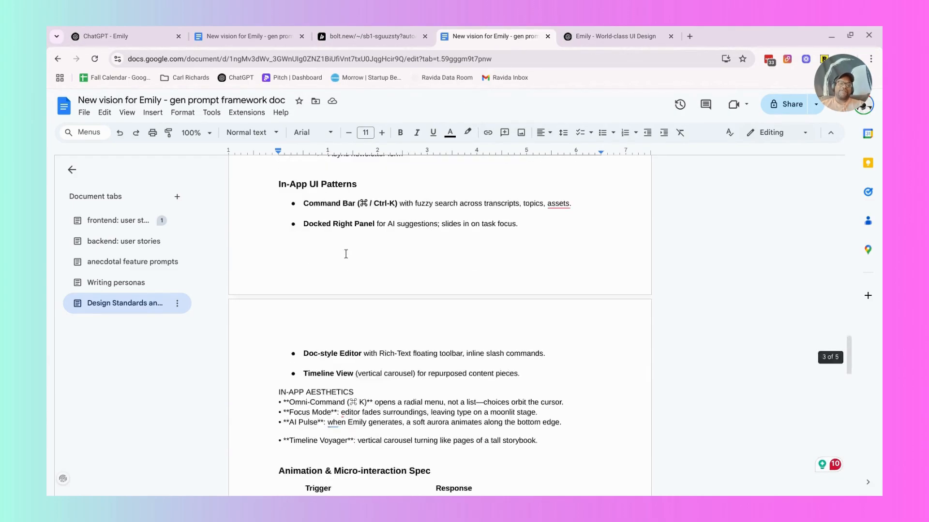
{"action": "scroll", "coordinate": [346, 254], "scroll_direction": "up", "scroll_amount": 20}
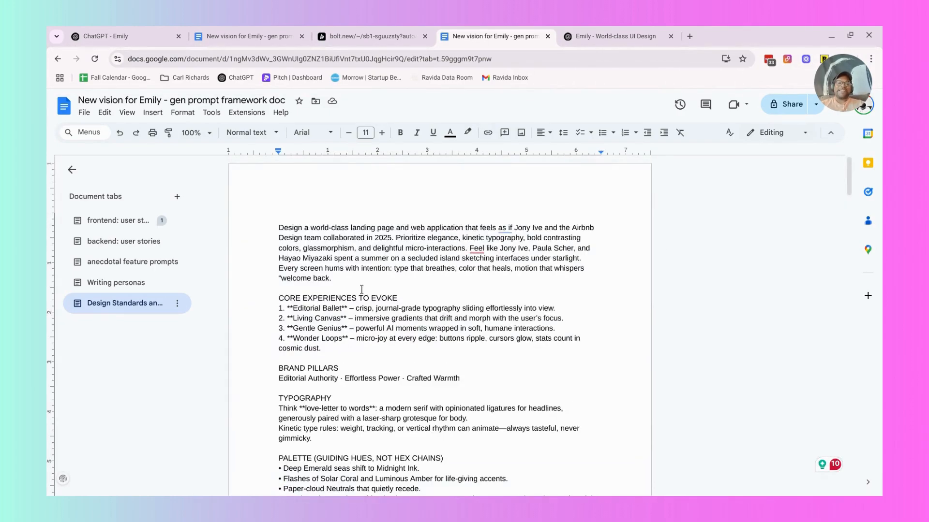
{"action": "scroll", "coordinate": [365, 297], "scroll_direction": "down", "scroll_amount": 1}
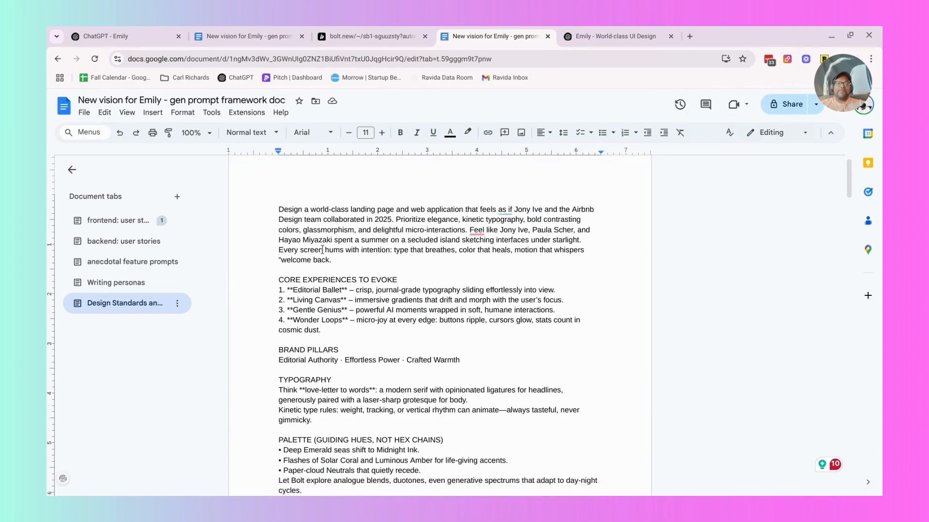
Apply strikethrough to the opening paragraph of the Design Standards guide, from "Design a world-class landing page" to "welcome back.".
{"action": "left_click_drag", "start_coordinate": [336, 262], "coordinate": [267, 198]}
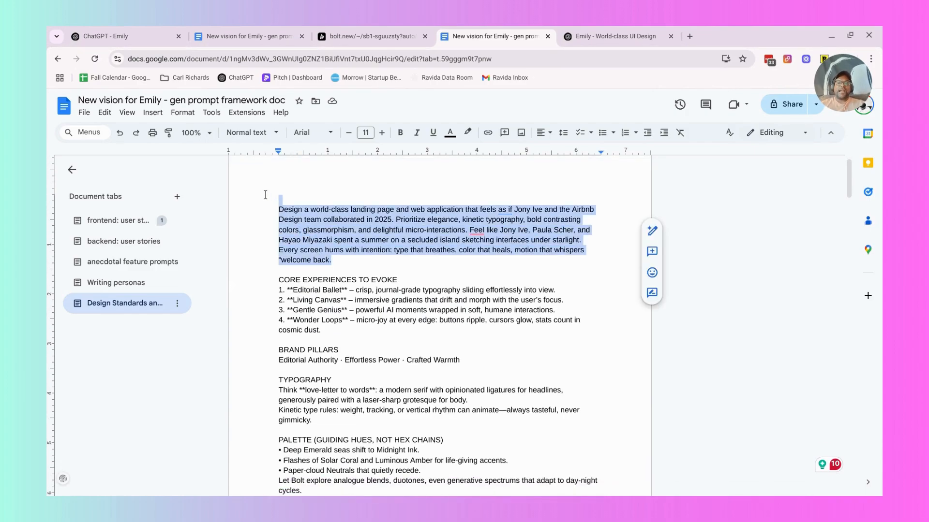
{"action": "left_click", "coordinate": [183, 113]}
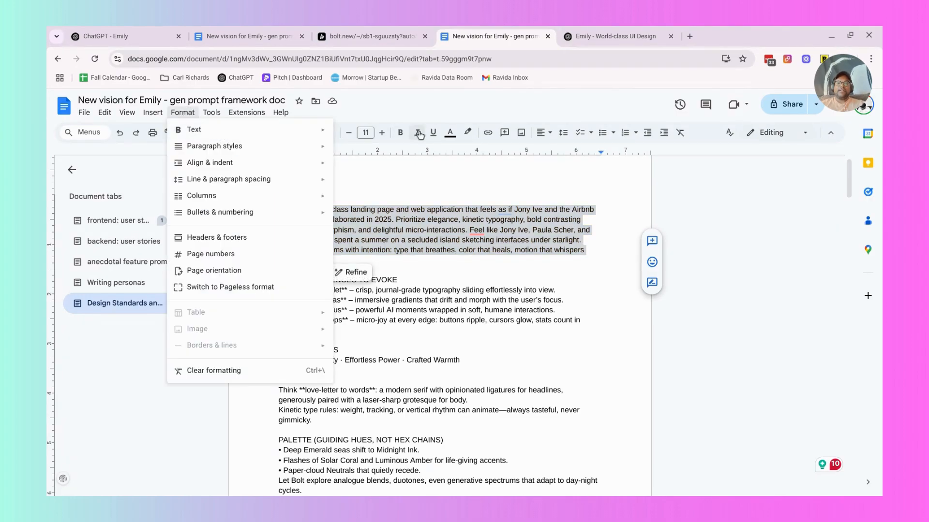
{"action": "mouse_move", "coordinate": [294, 130]}
{"action": "left_click", "coordinate": [385, 187]}
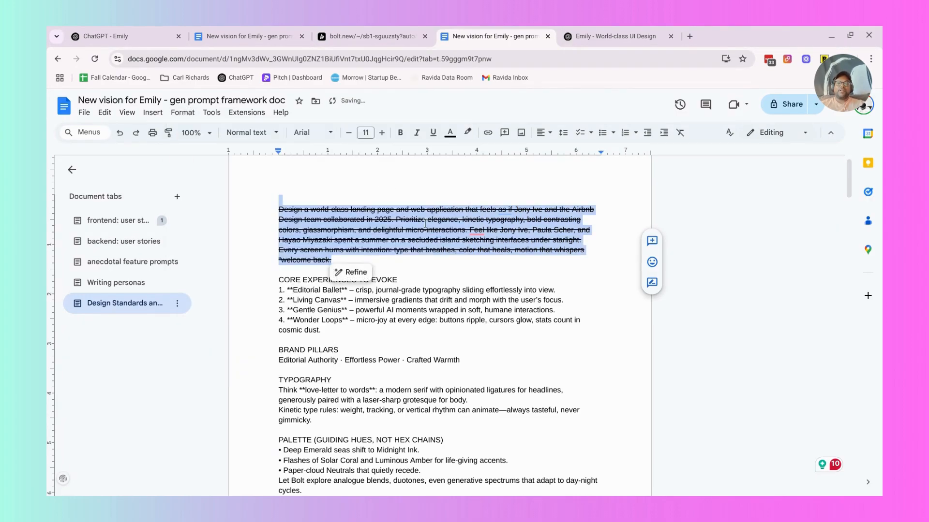
{"action": "left_click", "coordinate": [331, 263]}
{"action": "scroll", "coordinate": [330, 263], "scroll_direction": "down", "scroll_amount": 2}
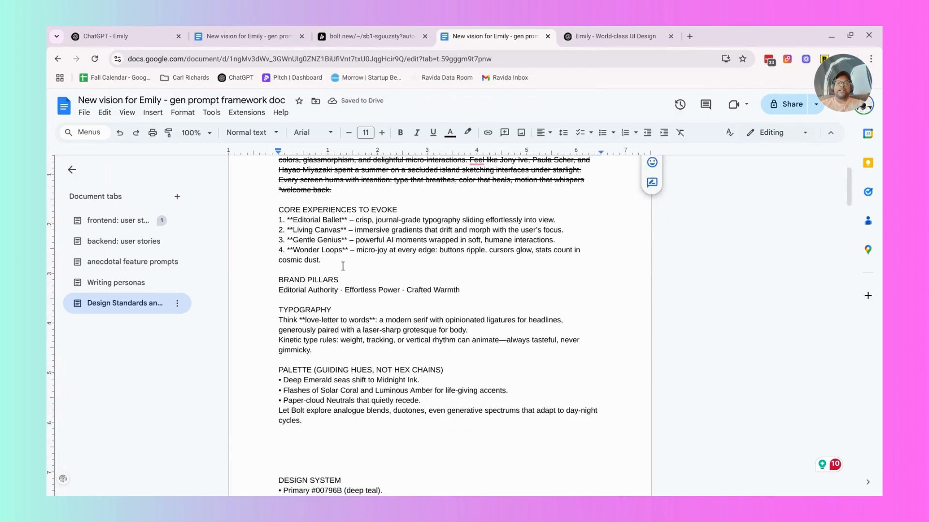
{"action": "left_click", "coordinate": [360, 262]}
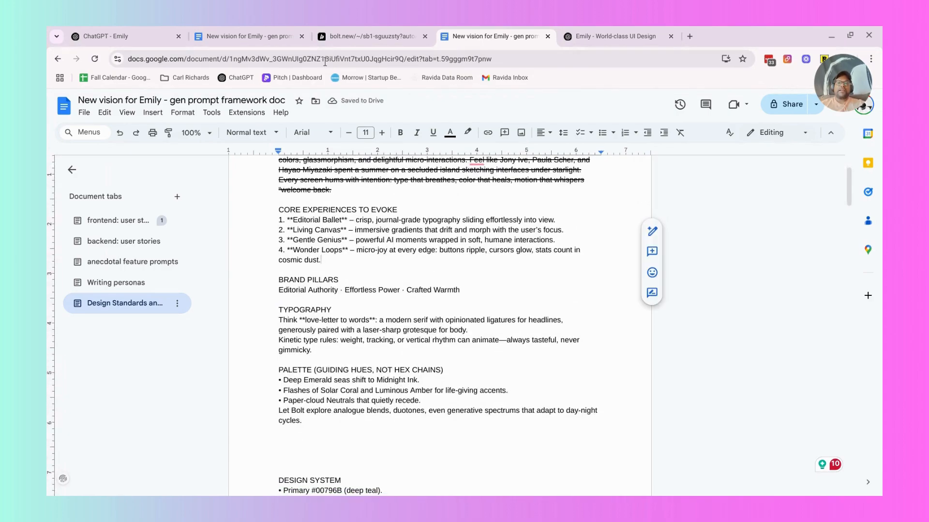
Check the Emily generation in Bolt, and load the "Built by Six - Futuristic Portfolio Website" project from bolt.new in a new browser tab.
{"action": "left_click", "coordinate": [346, 34]}
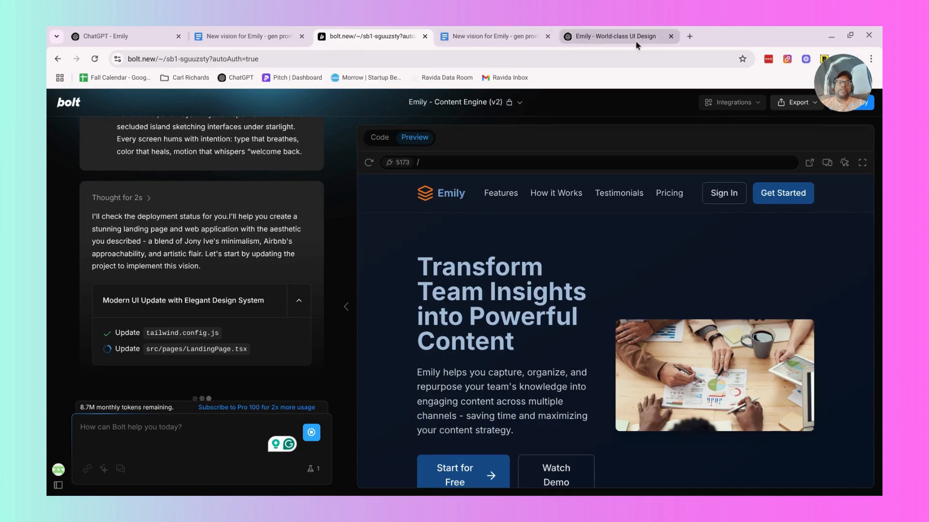
{"action": "left_click", "coordinate": [684, 36]}
{"action": "type", "text": "bolt.new"}
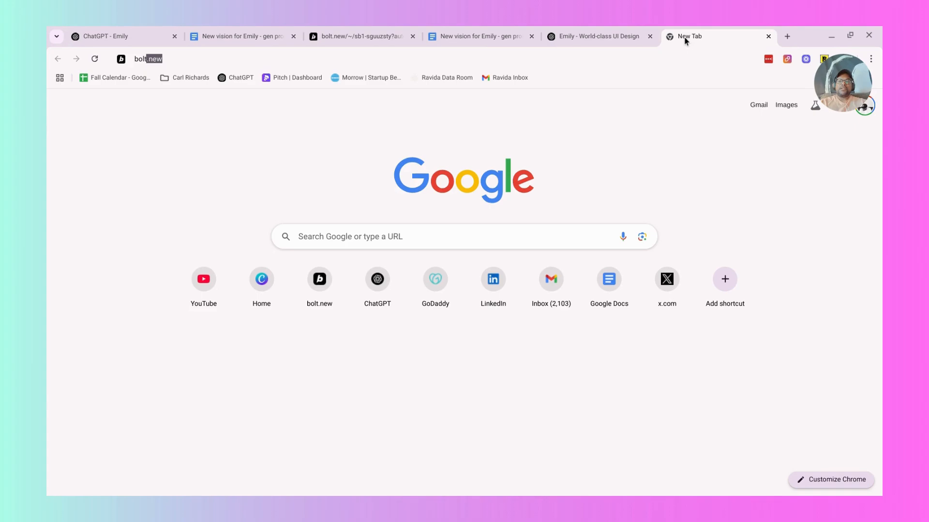
{"action": "key", "text": "Return"}
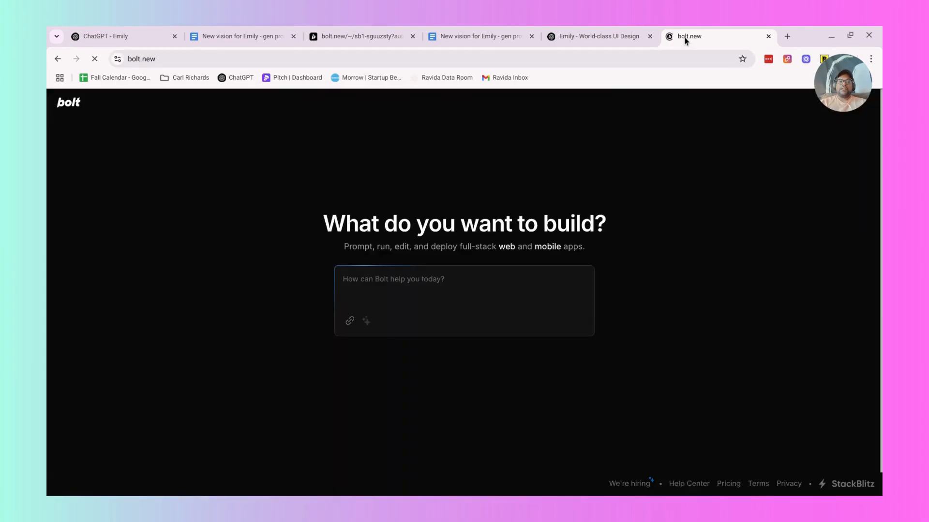
{"action": "mouse_move", "coordinate": [47, 269]}
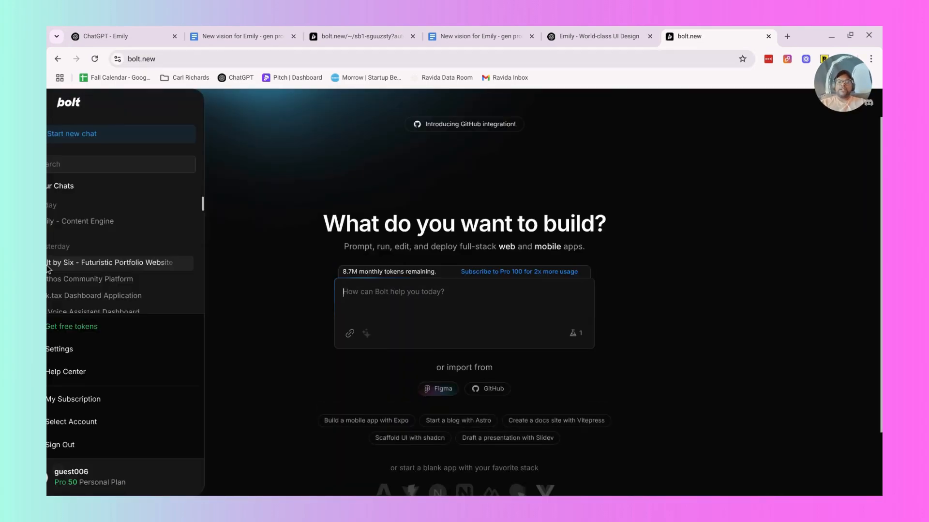
{"action": "left_click", "coordinate": [119, 265]}
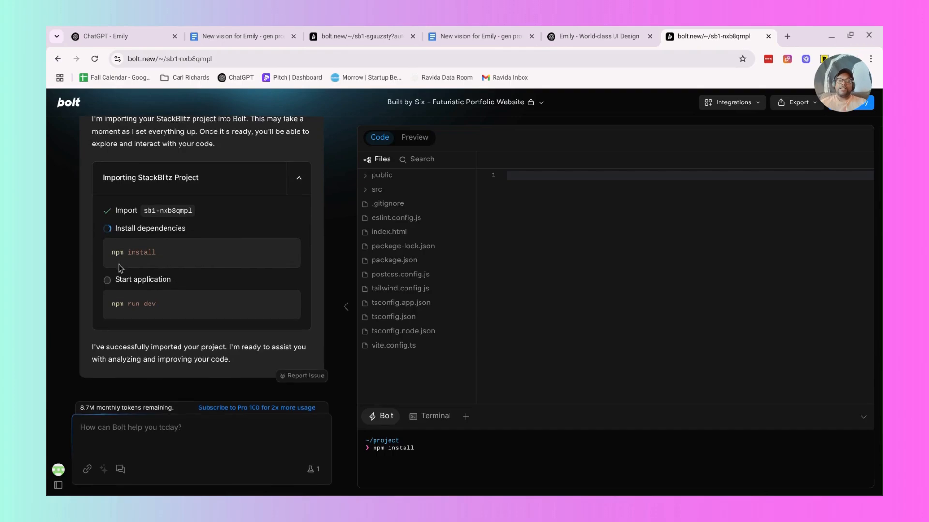
{"action": "mouse_move", "coordinate": [97, 426]}
{"action": "scroll", "coordinate": [126, 271], "scroll_direction": "down", "scroll_amount": 10}
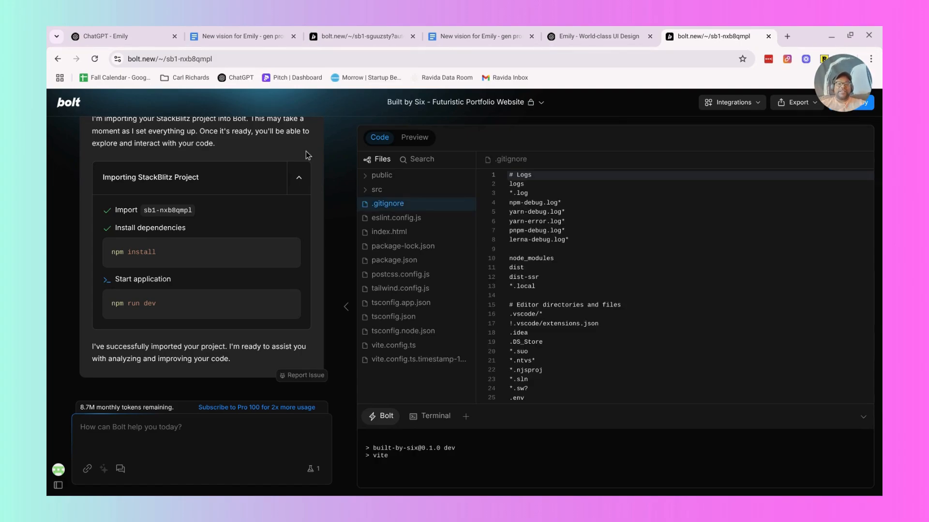
Look at the Google Docs design guide and ChatGPT's Emily landing page blueprint, and return to the Emily v2 project in Bolt.
{"action": "left_click", "coordinate": [439, 31]}
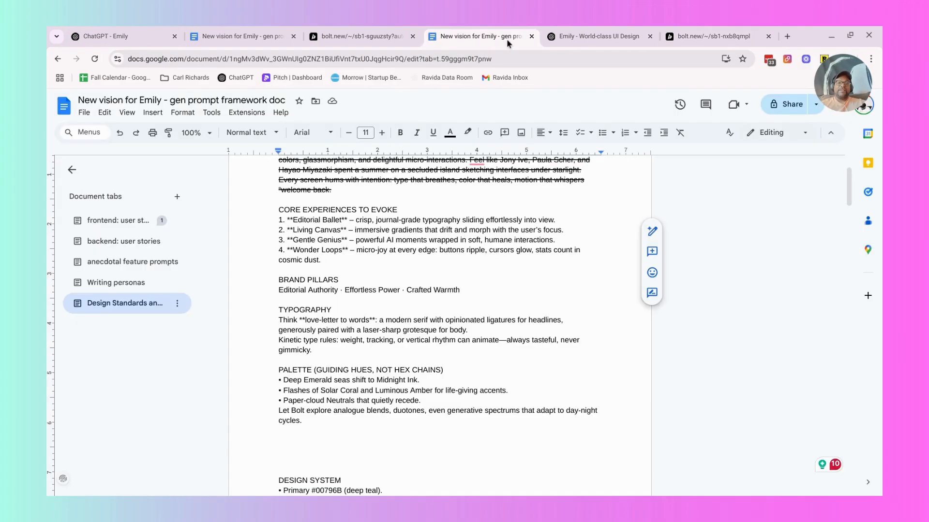
{"action": "left_click", "coordinate": [571, 31]}
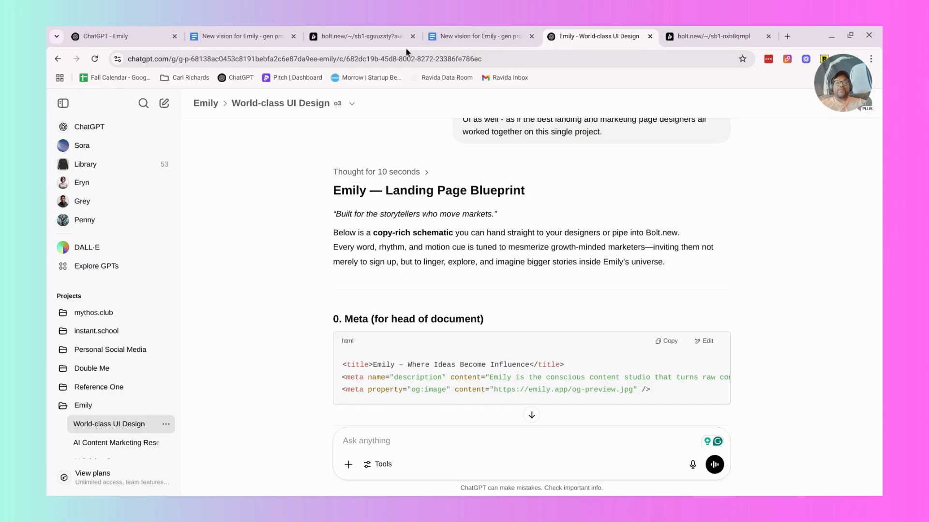
{"action": "left_click", "coordinate": [377, 33]}
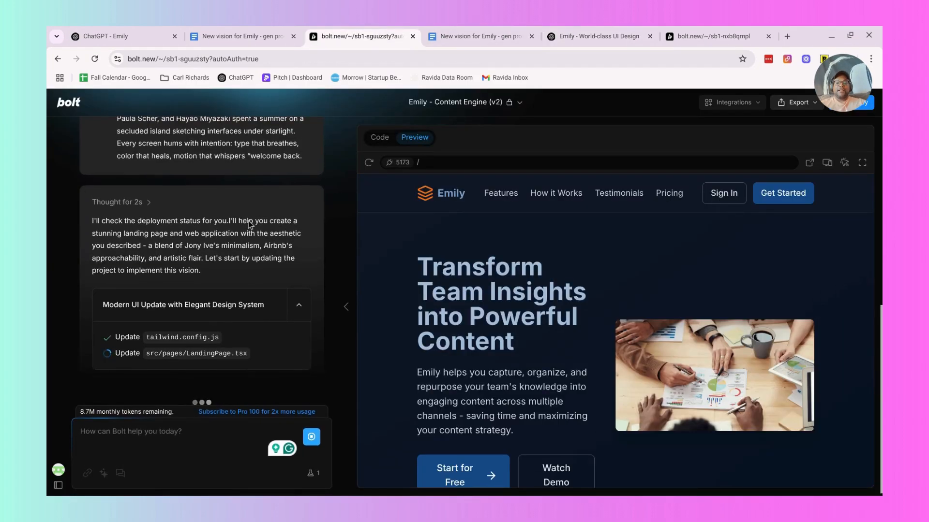
Enter the site in the Built by Six project's preview and view the Synapse and Nebula OS product details.
{"action": "left_click", "coordinate": [696, 37]}
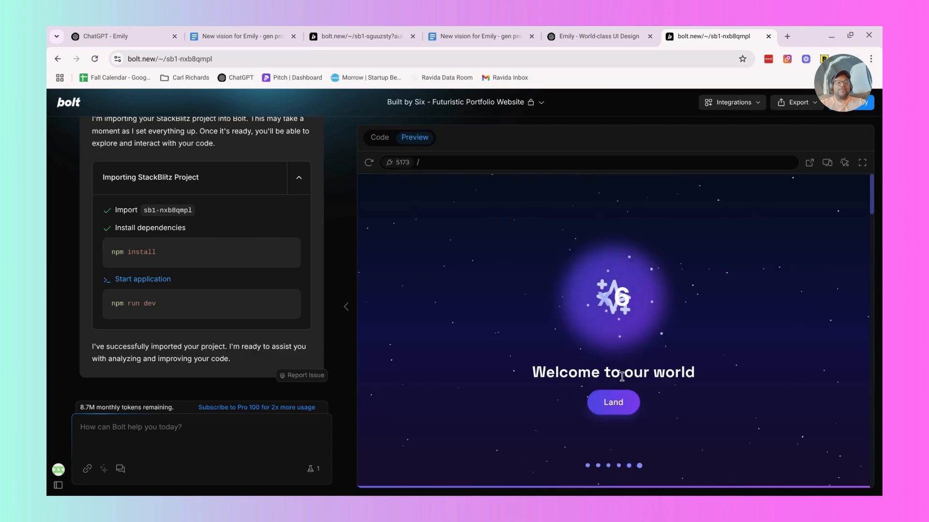
{"action": "left_click", "coordinate": [612, 403]}
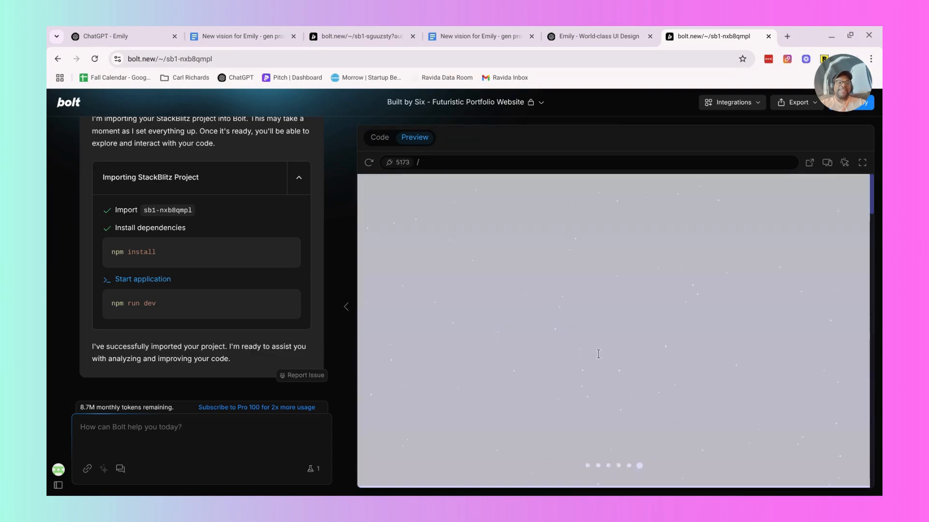
{"action": "scroll", "coordinate": [601, 341], "scroll_direction": "down", "scroll_amount": 4}
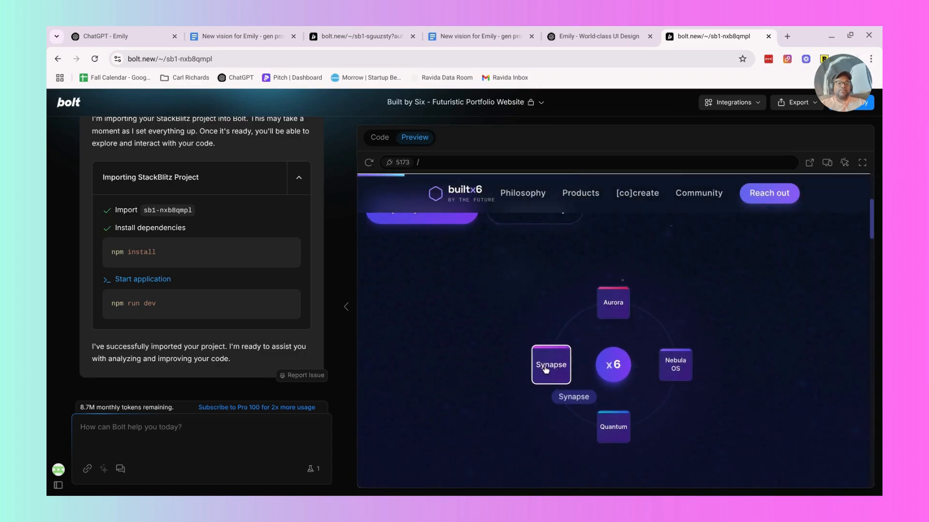
{"action": "left_click", "coordinate": [547, 369]}
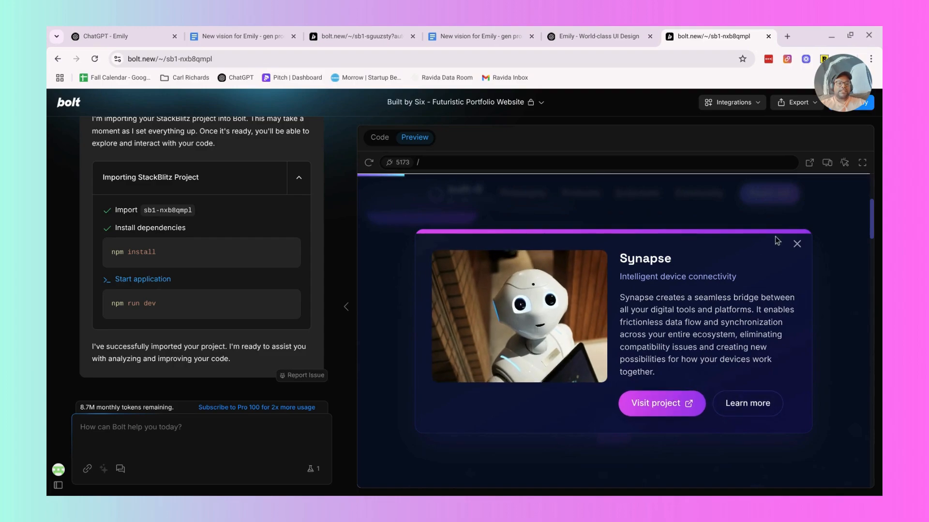
{"action": "left_click", "coordinate": [795, 245]}
{"action": "left_click", "coordinate": [675, 365]}
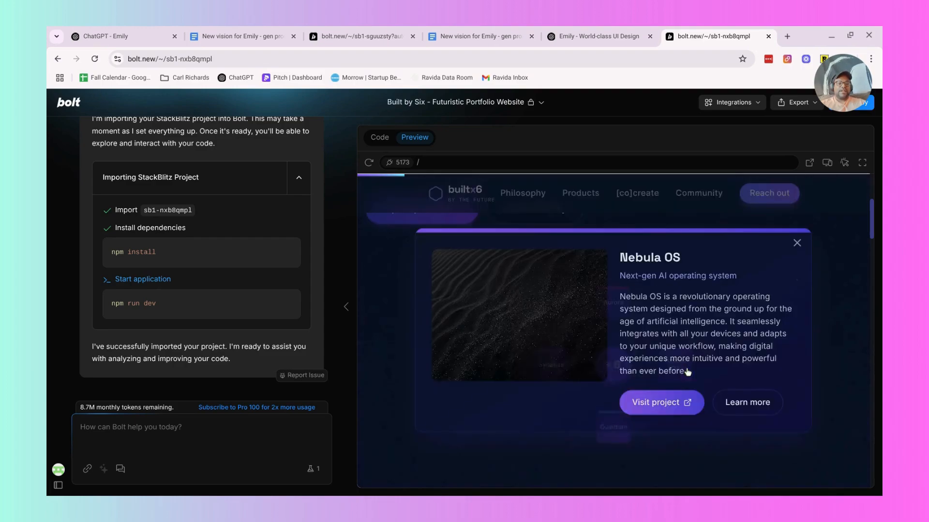
{"action": "left_click", "coordinate": [794, 245]}
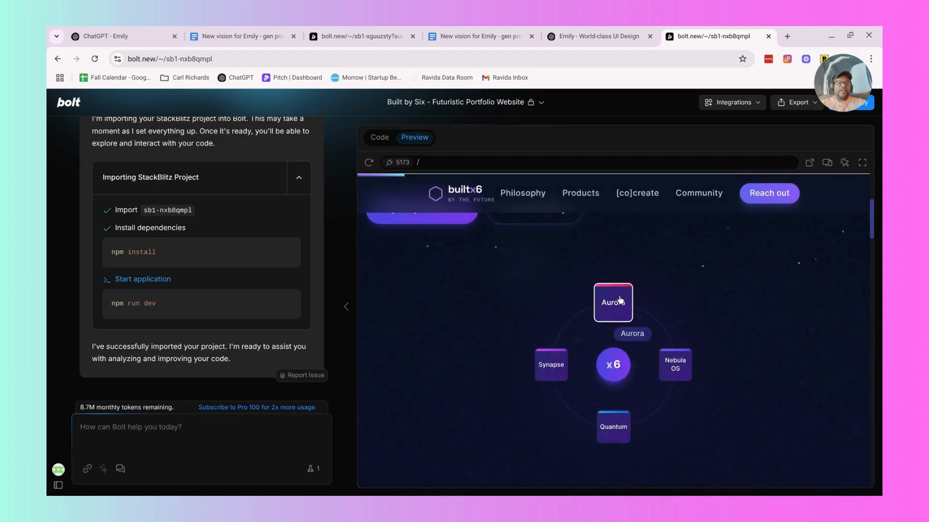
Examine the Philosophy and Products sections of the builtx6 site preview and go back to the product orbit below the hero.
{"action": "left_click", "coordinate": [172, 428]}
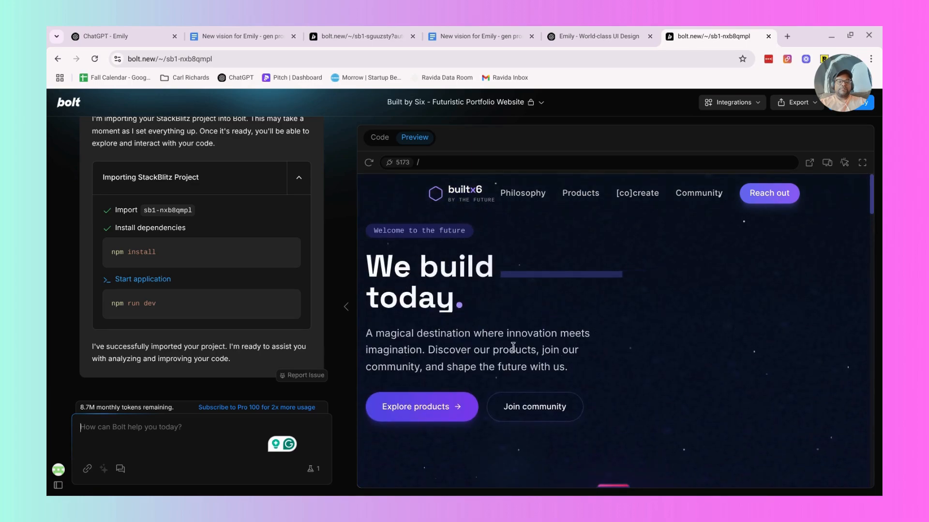
{"action": "scroll", "coordinate": [513, 347], "scroll_direction": "down", "scroll_amount": 1}
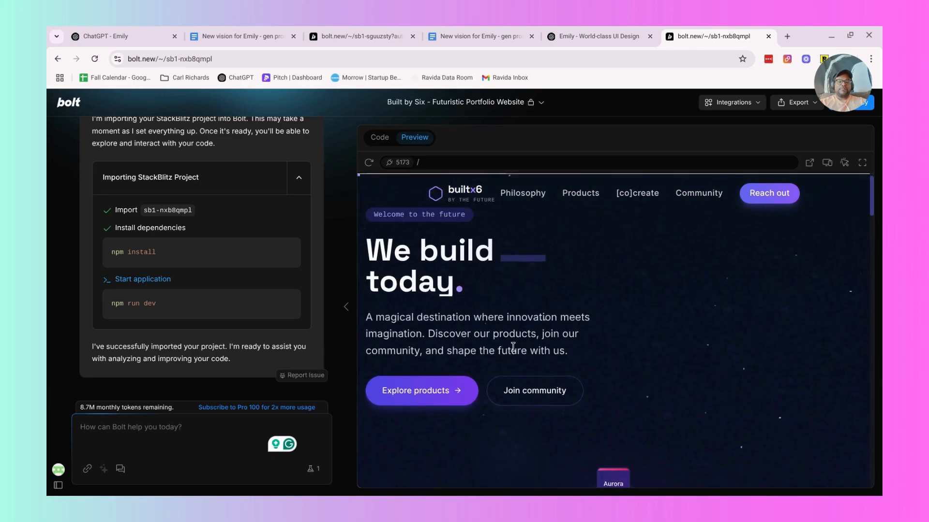
{"action": "left_click", "coordinate": [530, 197]}
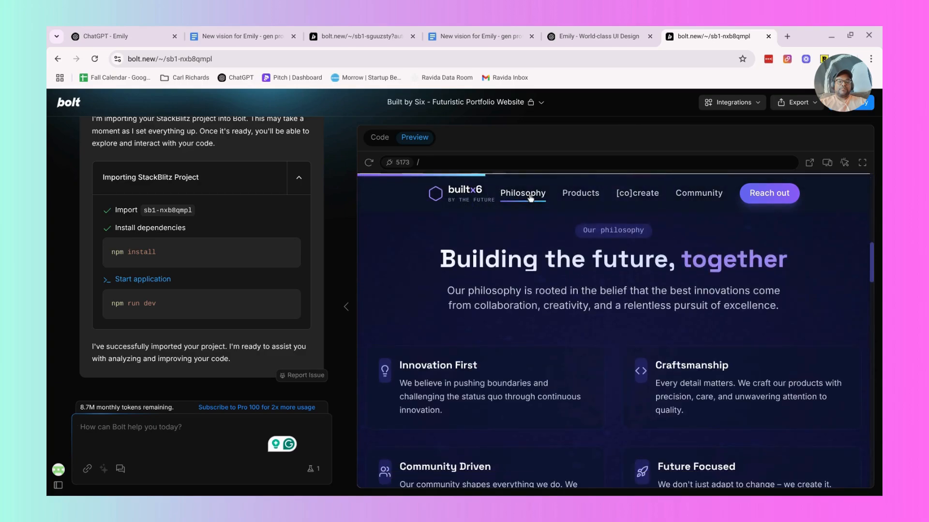
{"action": "scroll", "coordinate": [583, 299], "scroll_direction": "down", "scroll_amount": 2}
{"action": "scroll", "coordinate": [584, 300], "scroll_direction": "up", "scroll_amount": 2}
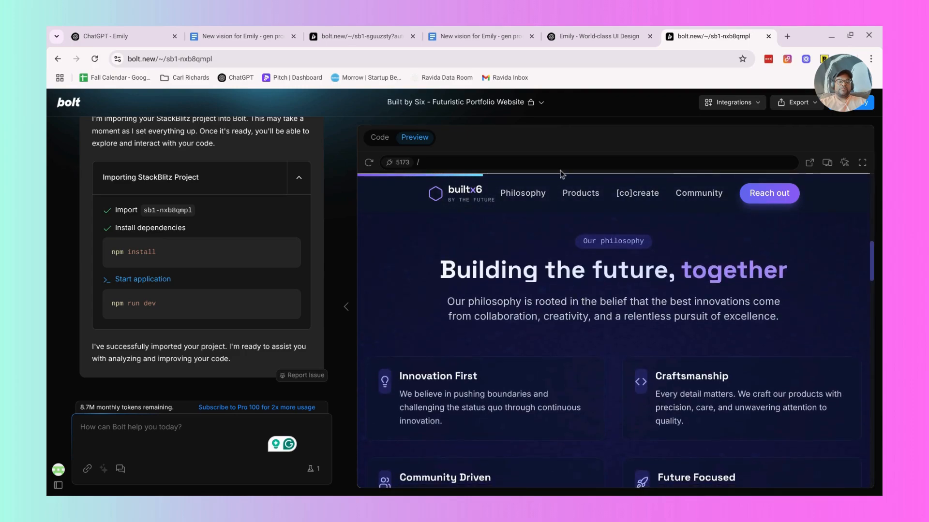
{"action": "left_click", "coordinate": [584, 194]}
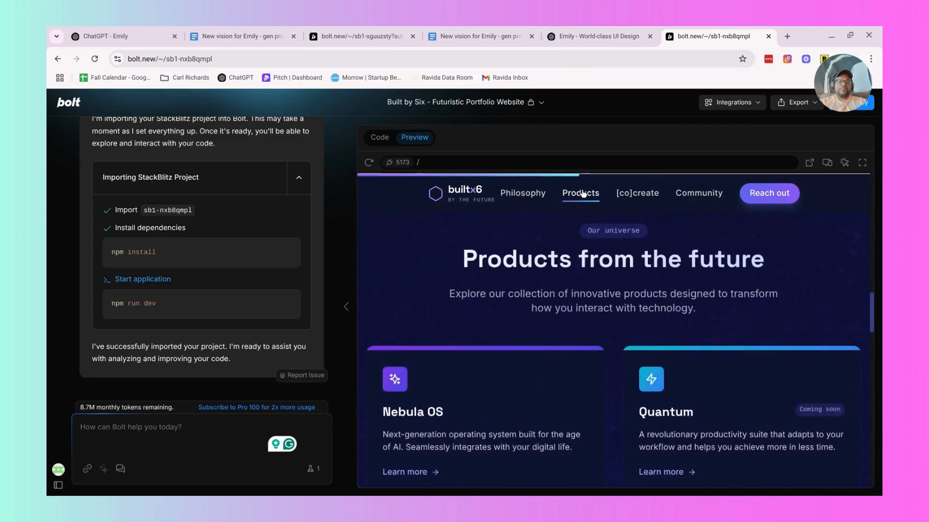
{"action": "scroll", "coordinate": [630, 280], "scroll_direction": "down", "scroll_amount": 3}
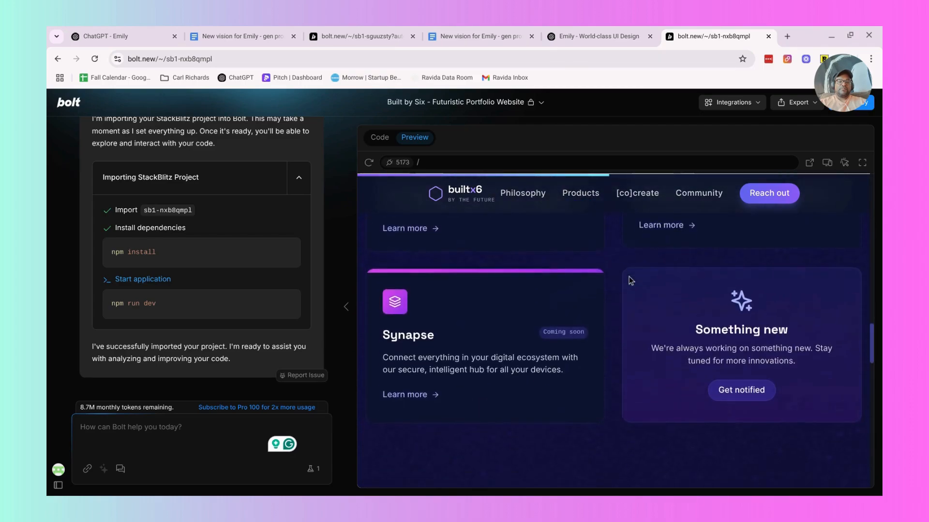
{"action": "scroll", "coordinate": [630, 278], "scroll_direction": "up", "scroll_amount": 5}
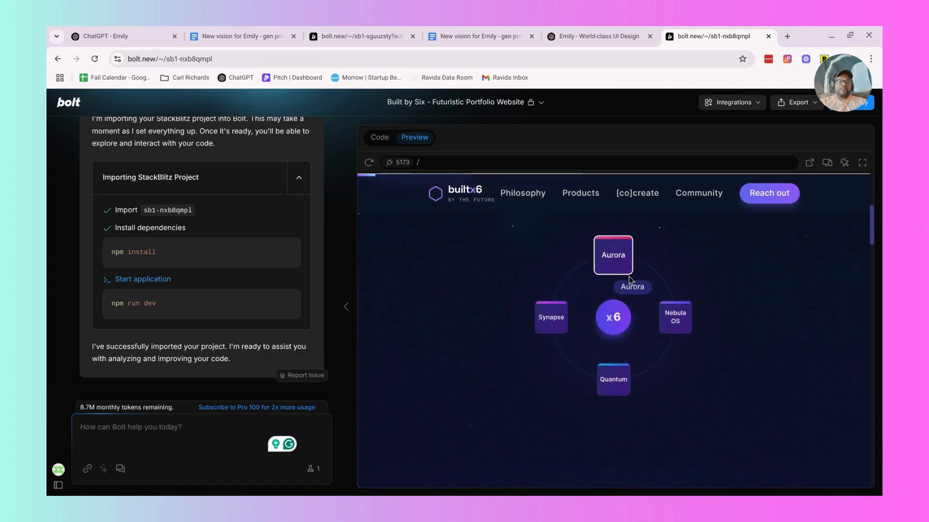
{"action": "scroll", "coordinate": [630, 266], "scroll_direction": "up", "scroll_amount": 1}
{"action": "scroll", "coordinate": [630, 265], "scroll_direction": "down", "scroll_amount": 1}
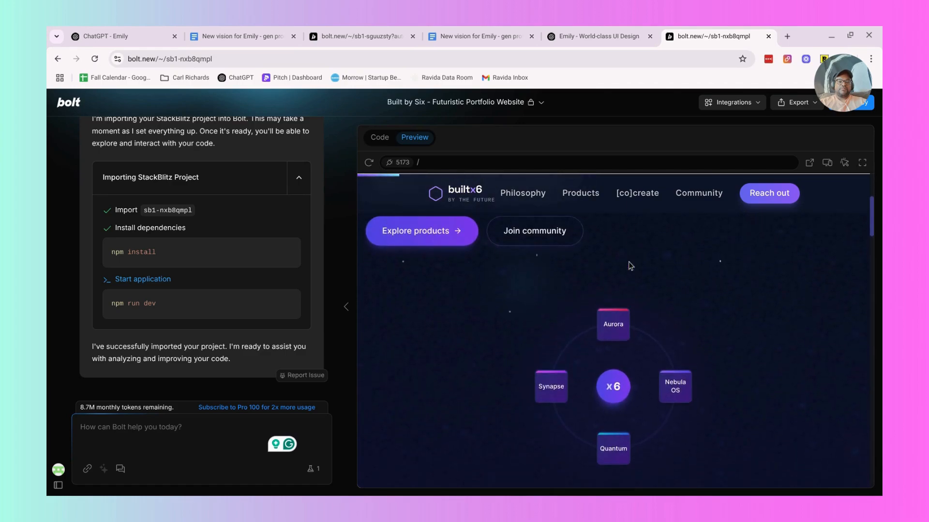
Examine the builtx6 preview from the Products section through [co]create and the early adopter section to the footer tagline.
{"action": "left_click", "coordinate": [430, 234]}
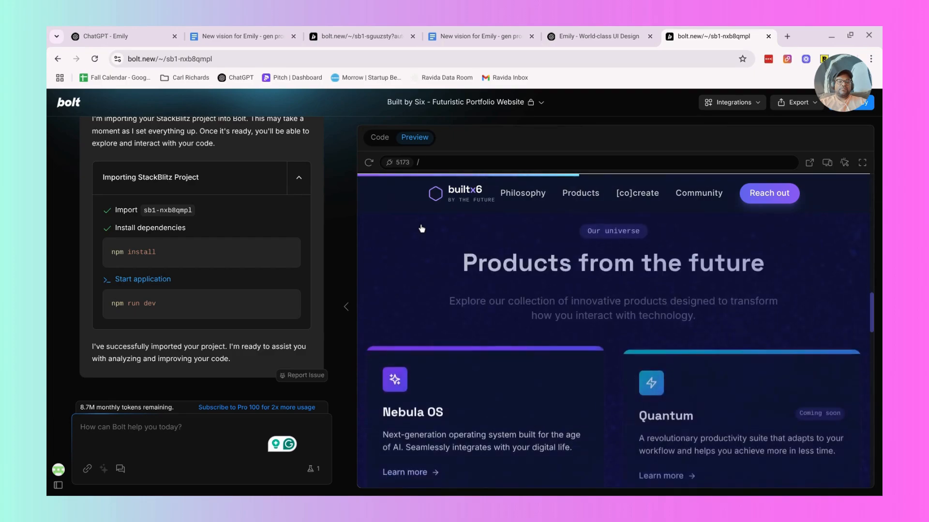
{"action": "scroll", "coordinate": [421, 228], "scroll_direction": "down", "scroll_amount": 10}
{"action": "scroll", "coordinate": [421, 228], "scroll_direction": "down", "scroll_amount": 3}
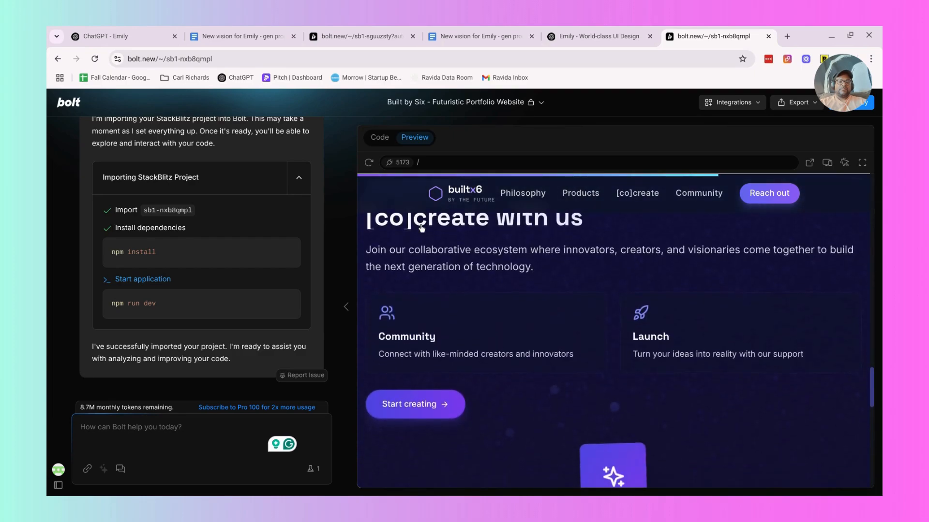
{"action": "scroll", "coordinate": [421, 229], "scroll_direction": "down", "scroll_amount": 5}
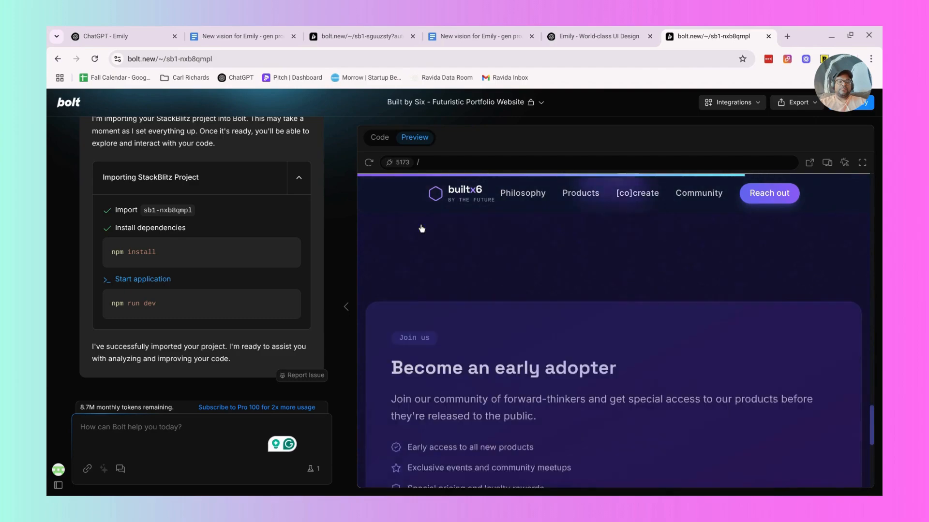
{"action": "scroll", "coordinate": [421, 228], "scroll_direction": "down", "scroll_amount": 5}
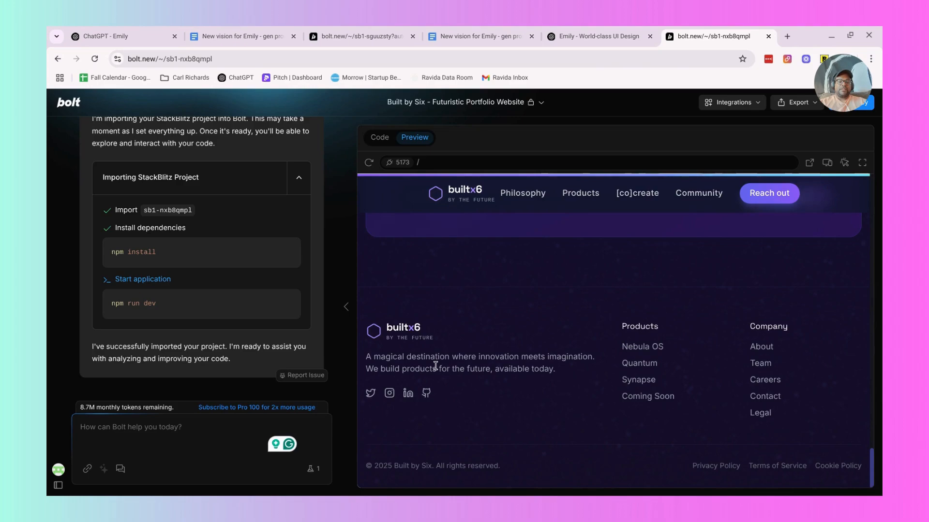
{"action": "triple_click", "coordinate": [436, 366]}
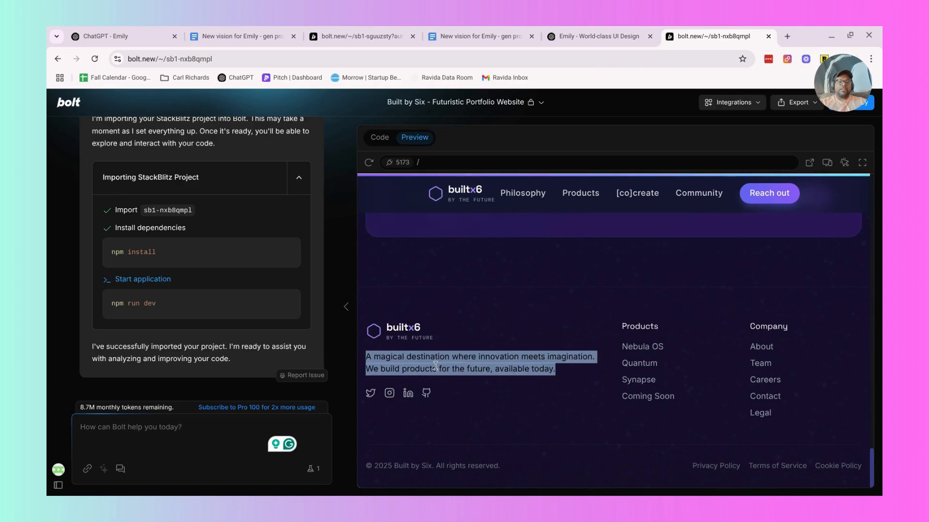
{"action": "left_click", "coordinate": [435, 366]}
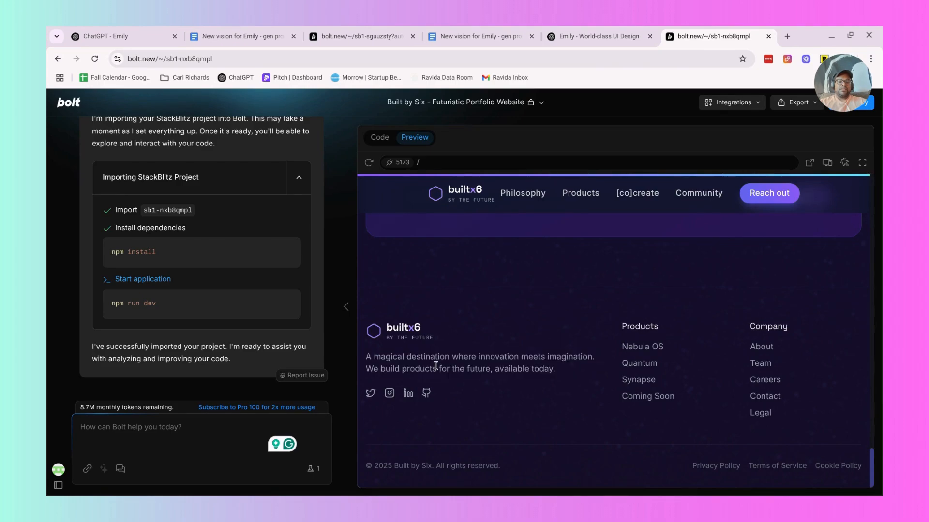
Check where the footer's Nebula OS link and the [co]create, Products and Philosophy navigation links lead in the builtx6 preview.
{"action": "left_click", "coordinate": [639, 349]}
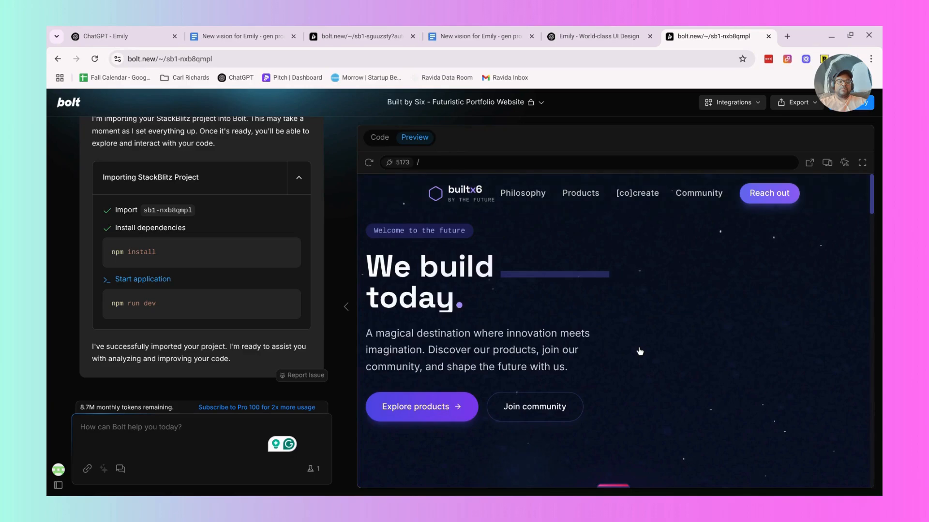
{"action": "scroll", "coordinate": [640, 351], "scroll_direction": "down", "scroll_amount": 5}
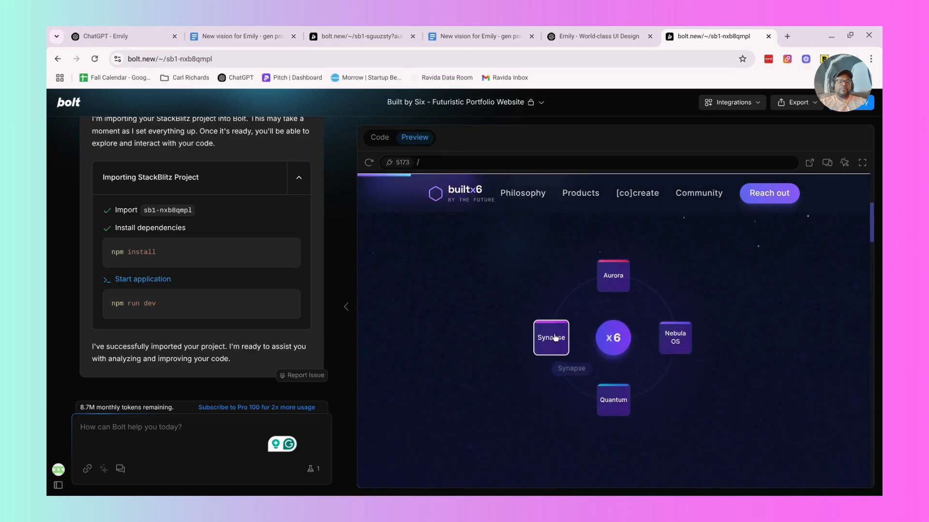
{"action": "left_click", "coordinate": [639, 192]}
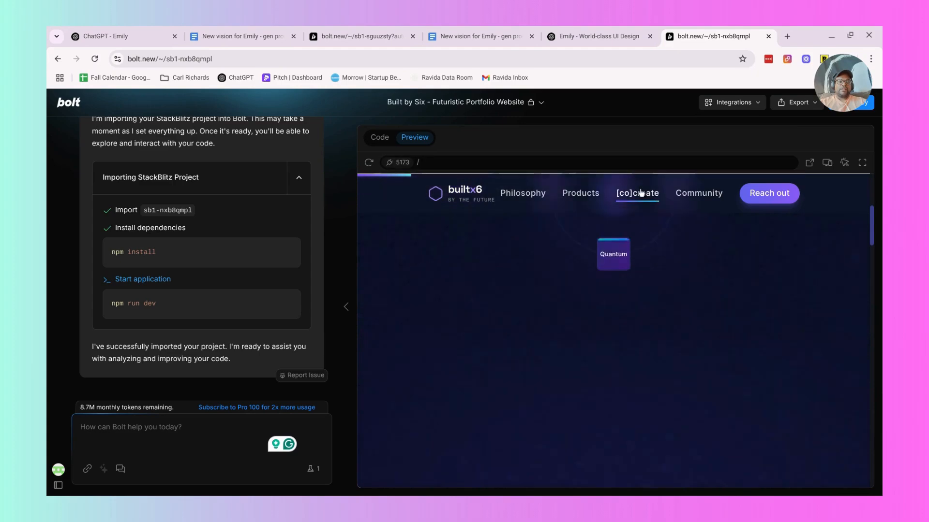
{"action": "left_click", "coordinate": [566, 193]}
{"action": "left_click", "coordinate": [516, 194]}
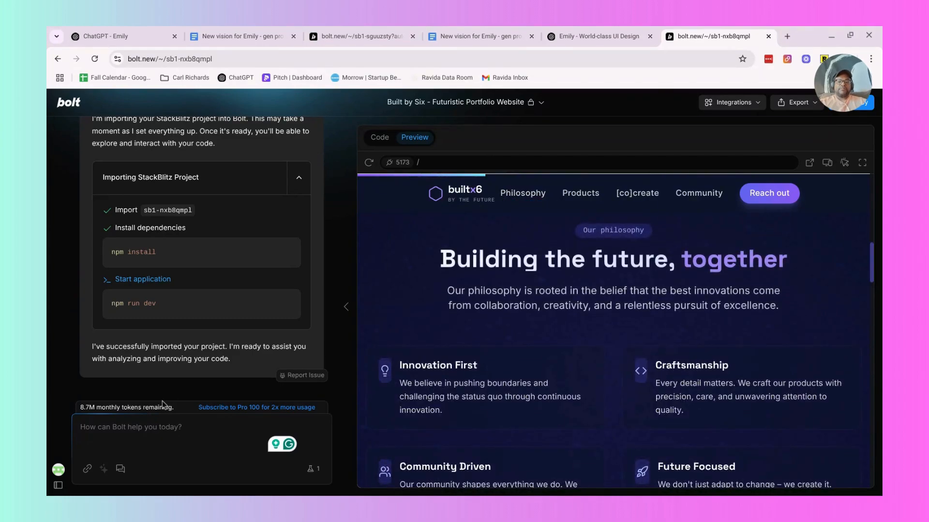
Draft a prompt requesting separate pages for the philosophy, products, [co]create and community menu items, and start a second paragraph with "I also want to change Community".
{"action": "left_click", "coordinate": [152, 427]}
{"action": "type", "text": "Okay"}
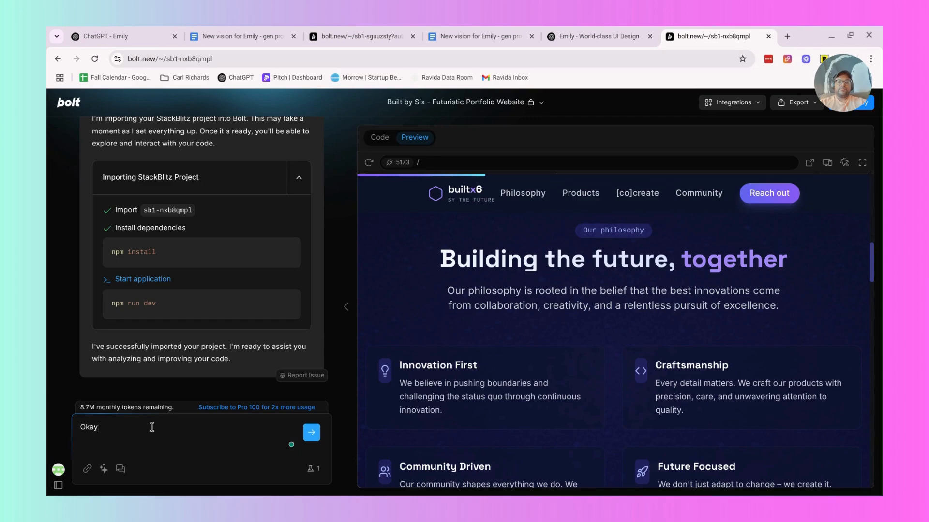
{"action": "type", "text": " I want the menu items of philosophy, products, and [co"}
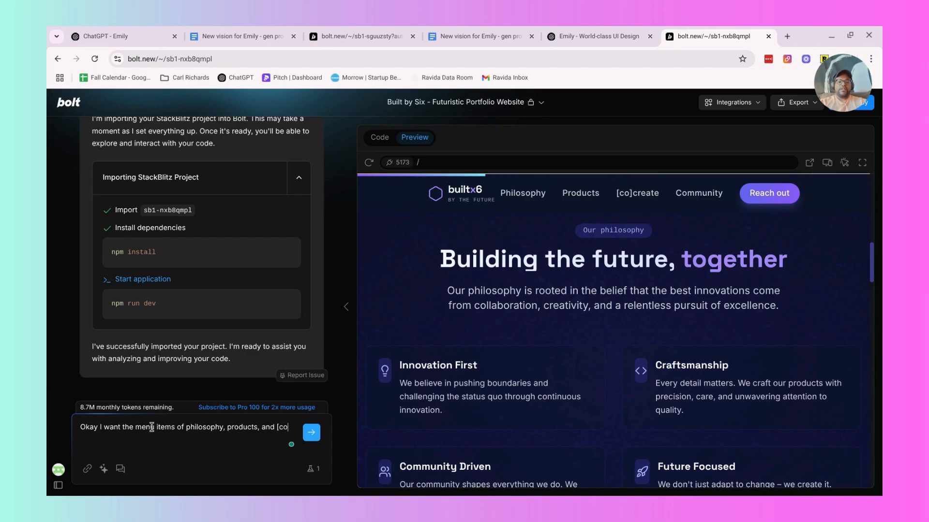
{"action": "type", "text": "]create"}
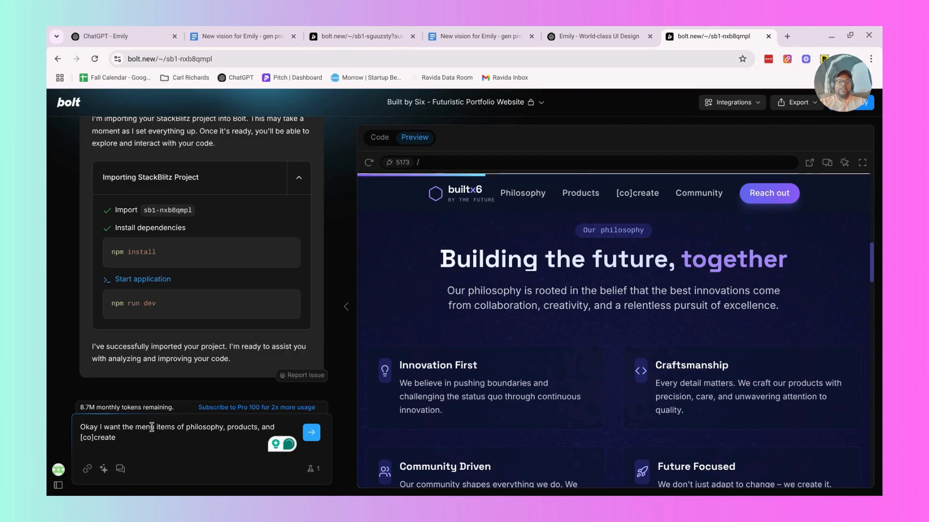
{"action": "type", "text": " and"}
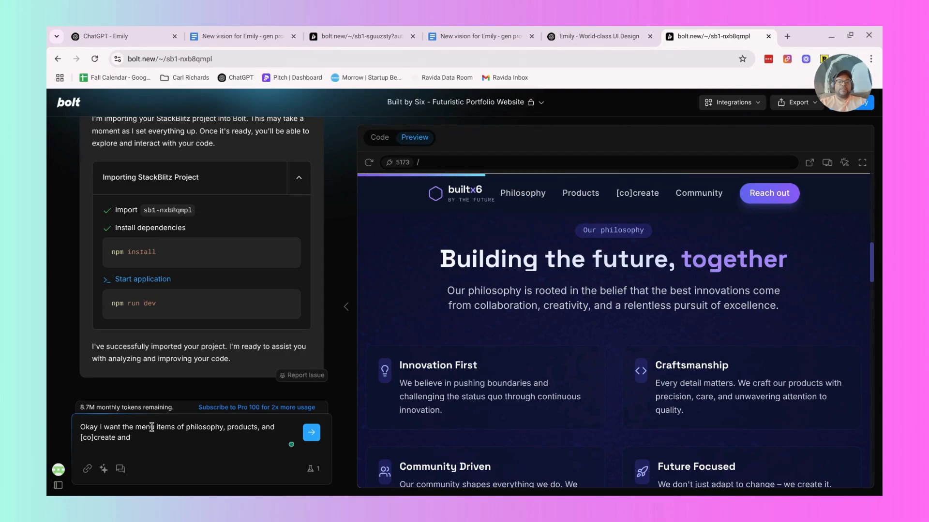
{"action": "key", "text": "BackSpace"}
{"action": "key", "text": "BackSpace"}
{"action": "key", "text": "BackSpace"}
{"action": "key", "text": "BackSpace"}
{"action": "type", "text": ", and"}
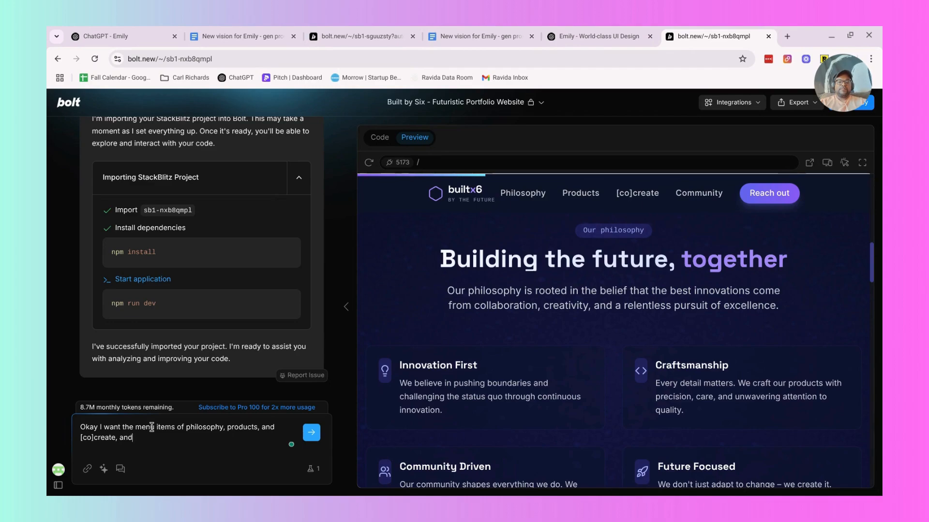
{"action": "type", "text": " community"}
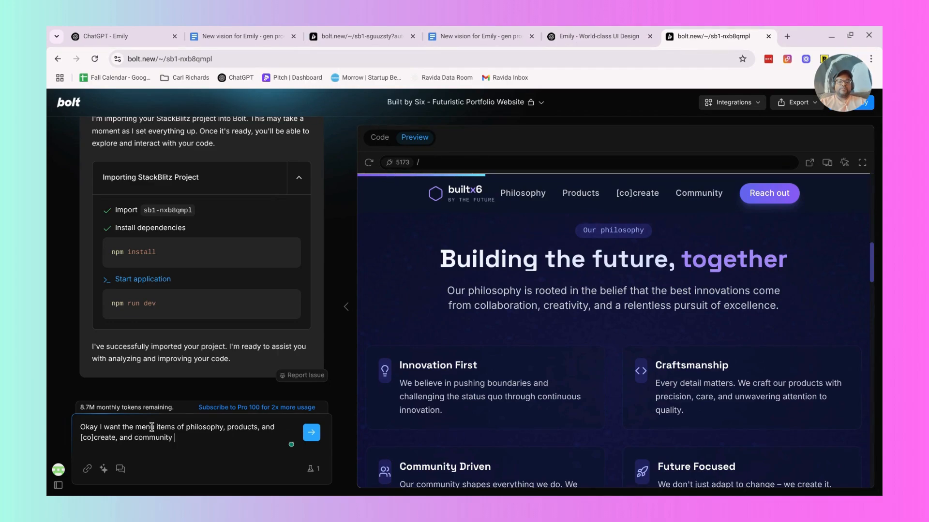
{"action": "type", "text": " to have their own pages."}
{"action": "key", "text": "Return"}
{"action": "type", "text": "I also want to change Community"}
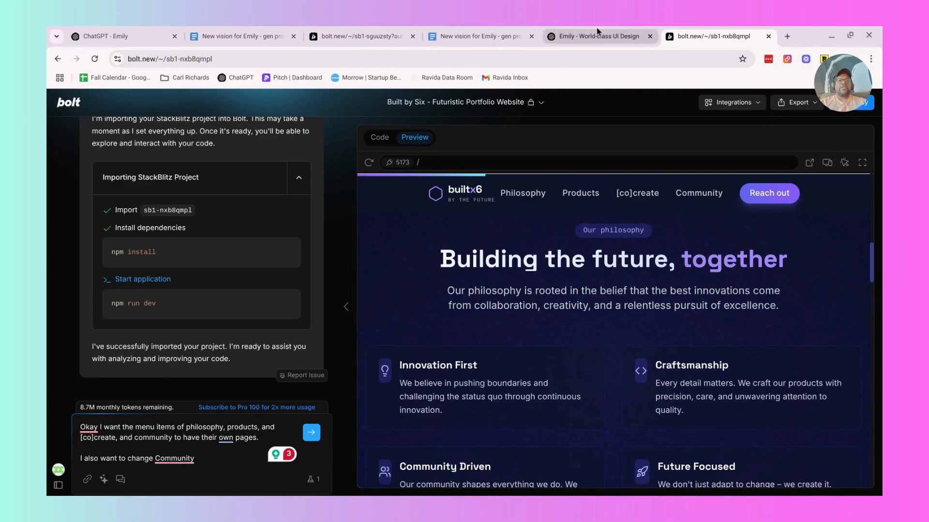
Load chatgpt.com in a new browser tab and choose the GPT-4o model.
{"action": "left_click", "coordinate": [787, 37]}
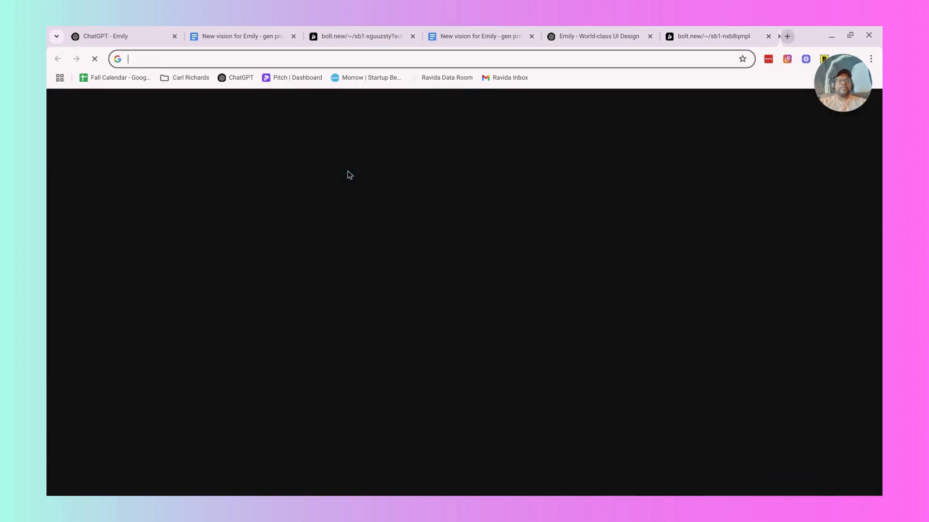
{"action": "type", "text": "chatgpt.com"}
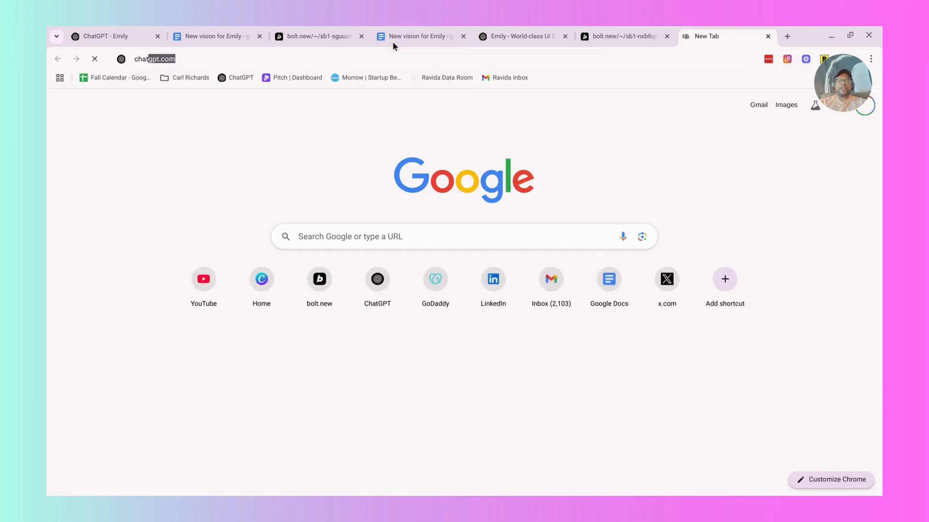
{"action": "key", "text": "Return"}
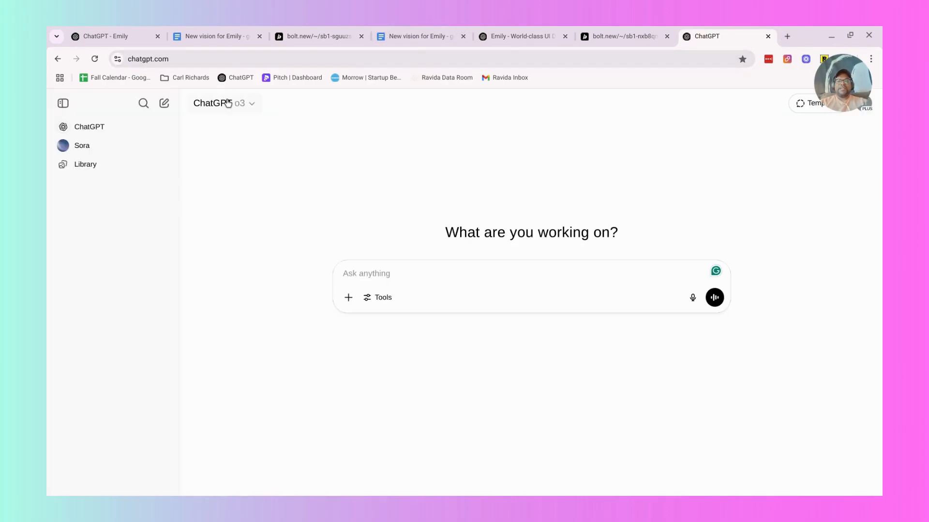
{"action": "left_click", "coordinate": [246, 103]}
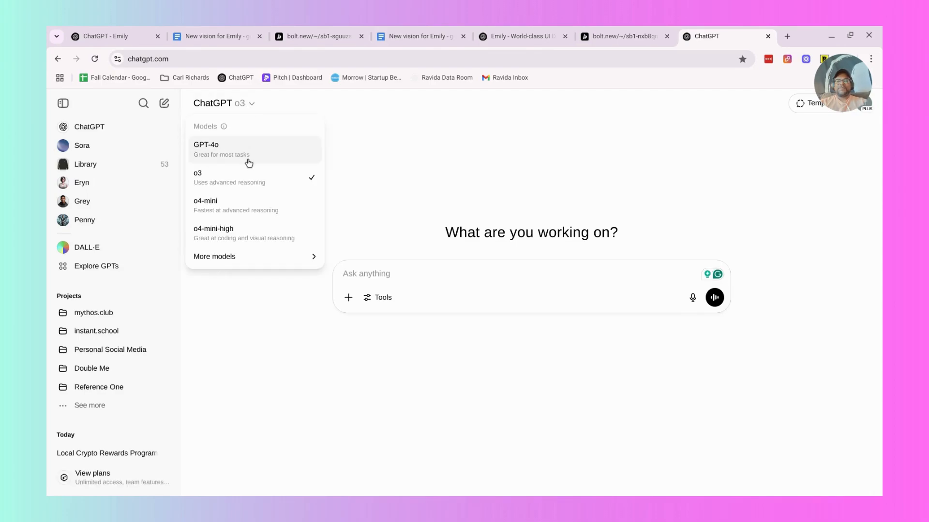
{"action": "left_click", "coordinate": [246, 143]}
Switch to the Emily - Content Engine (v2) project in Bolt and examine its generated landing page down to the footer and back up.
{"action": "left_click", "coordinate": [341, 39]}
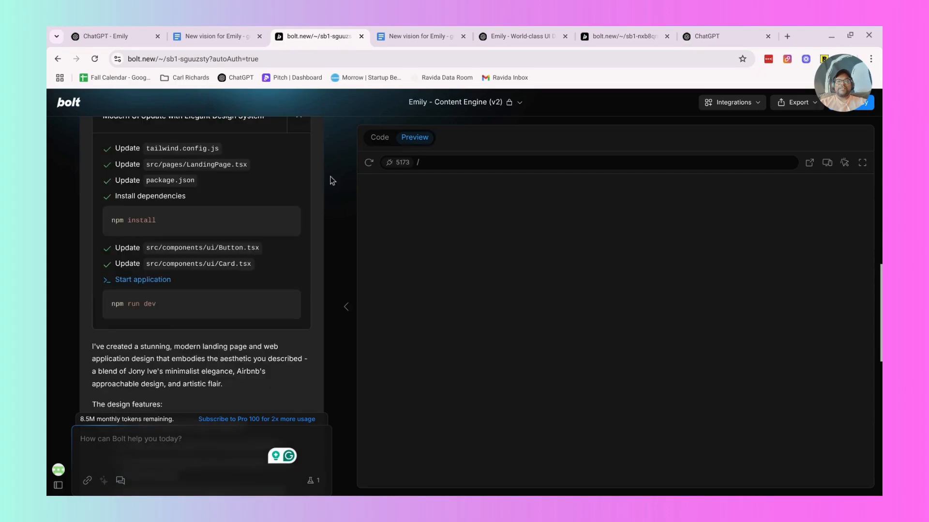
{"action": "scroll", "coordinate": [238, 284], "scroll_direction": "down", "scroll_amount": 4}
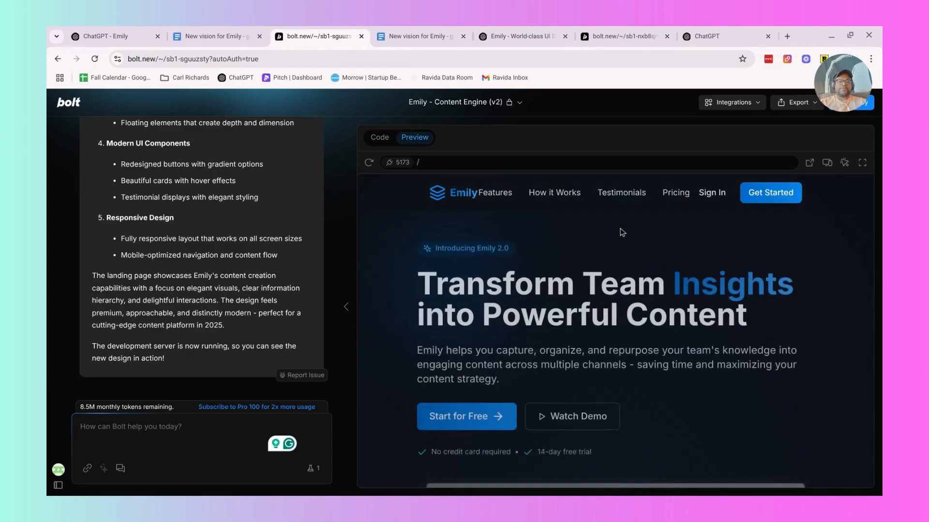
{"action": "scroll", "coordinate": [622, 233], "scroll_direction": "down", "scroll_amount": 3}
{"action": "scroll", "coordinate": [620, 232], "scroll_direction": "down", "scroll_amount": 5}
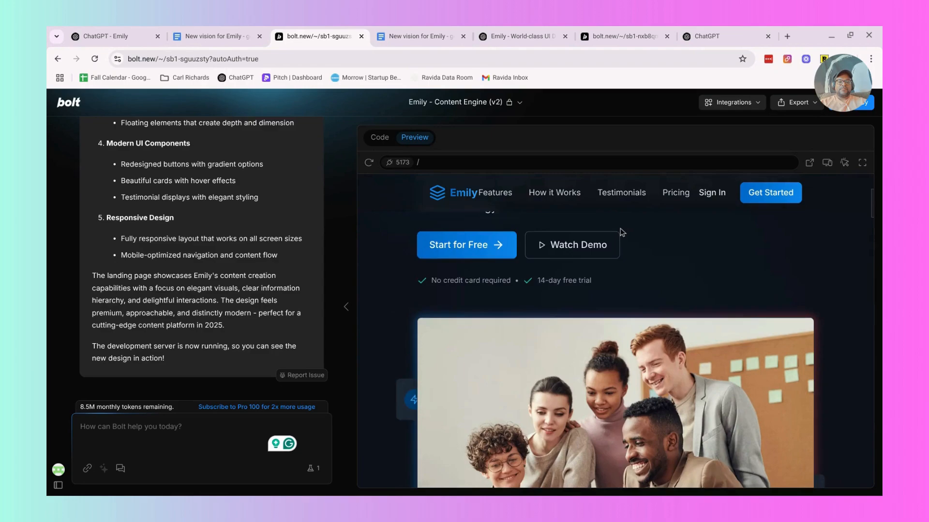
{"action": "scroll", "coordinate": [620, 231], "scroll_direction": "down", "scroll_amount": 5}
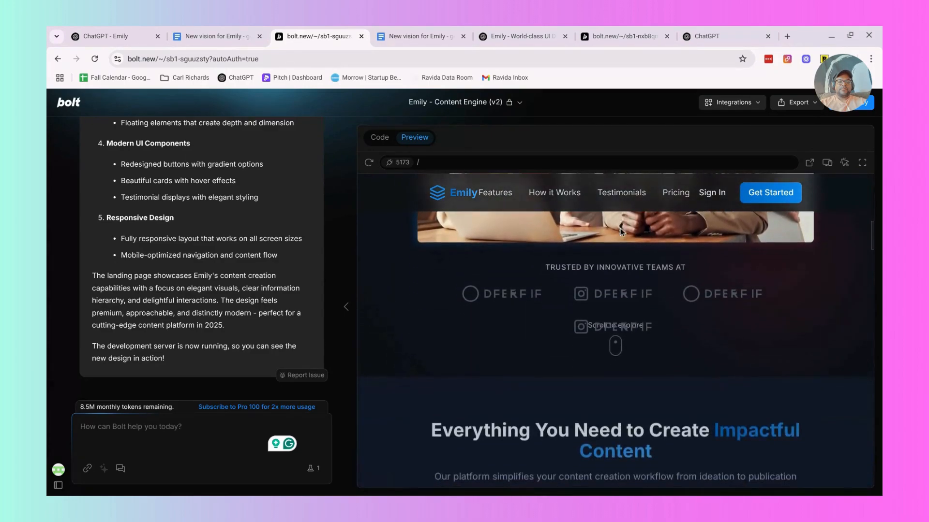
{"action": "scroll", "coordinate": [622, 232], "scroll_direction": "down", "scroll_amount": 5}
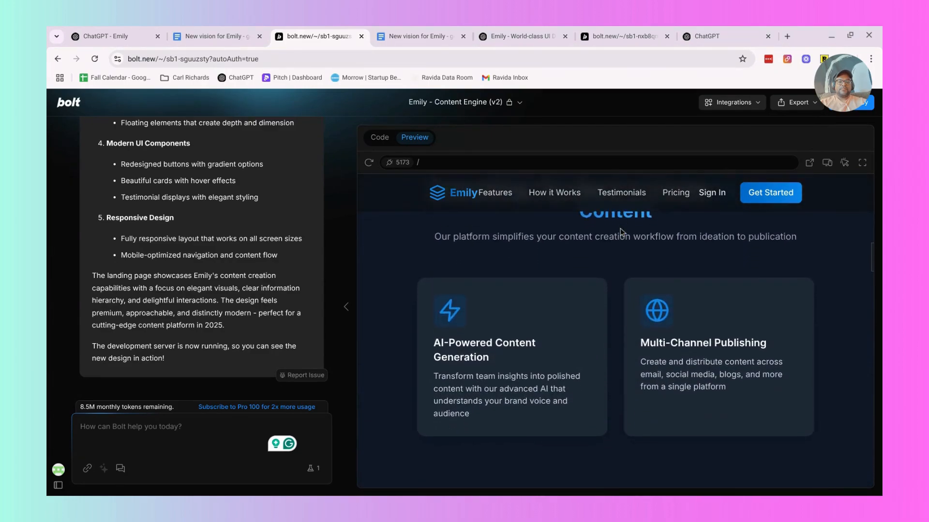
{"action": "scroll", "coordinate": [622, 232], "scroll_direction": "down", "scroll_amount": 5}
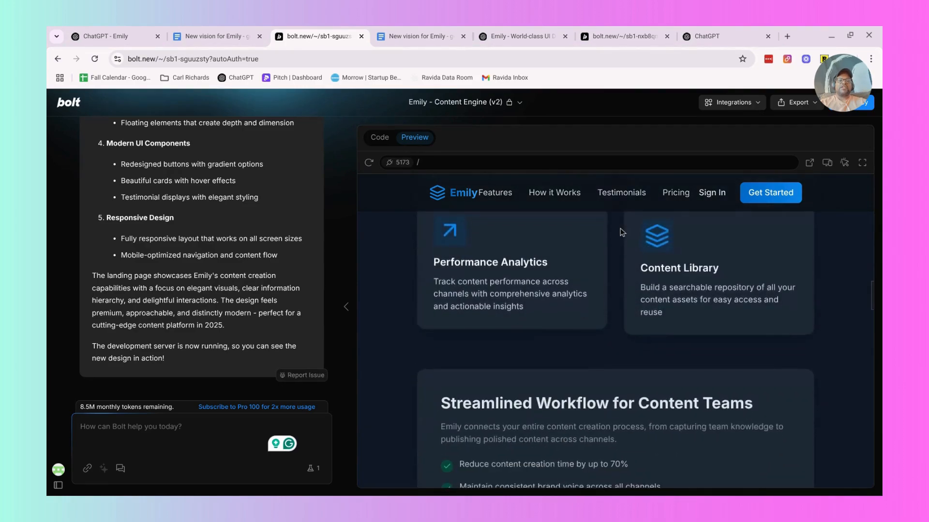
{"action": "scroll", "coordinate": [622, 233], "scroll_direction": "down", "scroll_amount": 5}
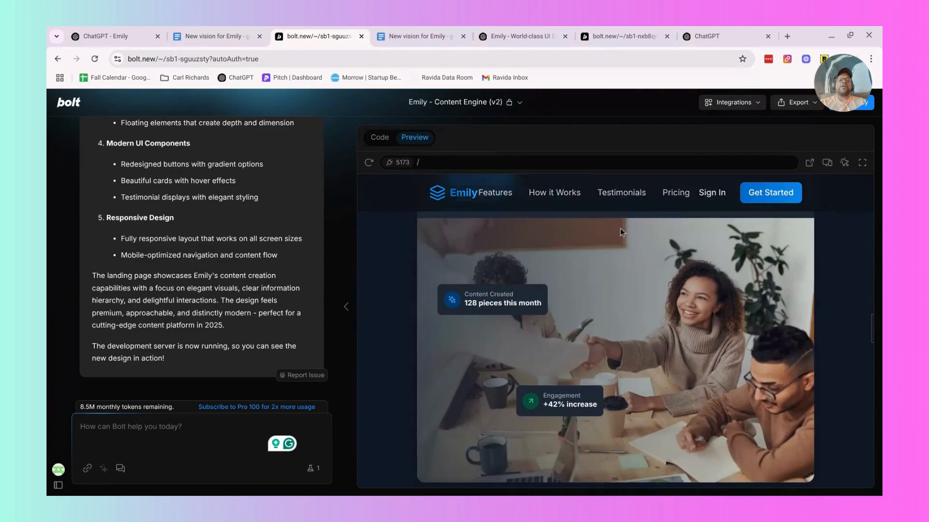
{"action": "scroll", "coordinate": [622, 232], "scroll_direction": "down", "scroll_amount": 5}
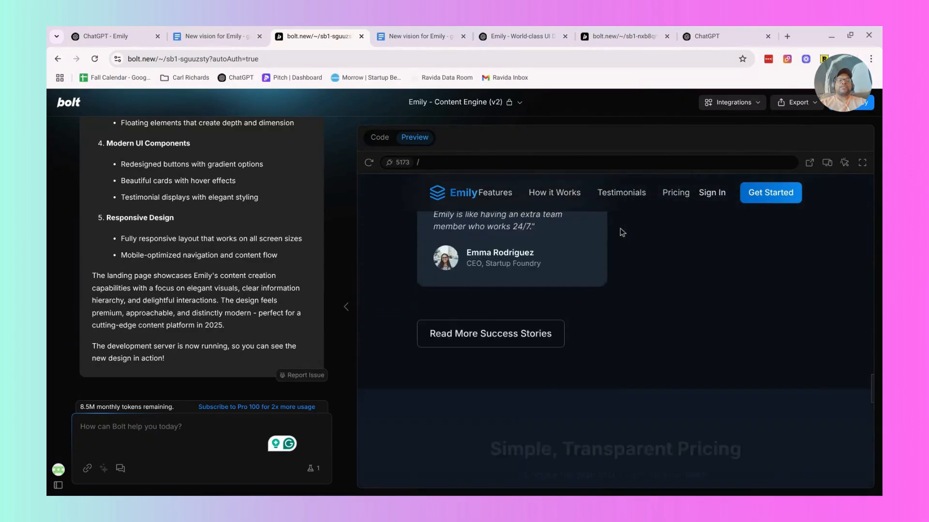
{"action": "scroll", "coordinate": [622, 232], "scroll_direction": "down", "scroll_amount": 5}
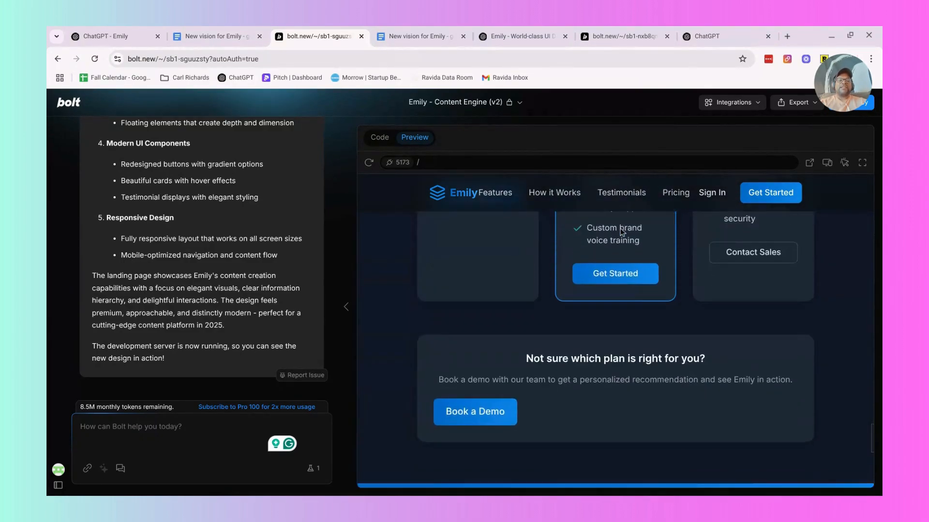
{"action": "scroll", "coordinate": [493, 237], "scroll_direction": "down", "scroll_amount": 5}
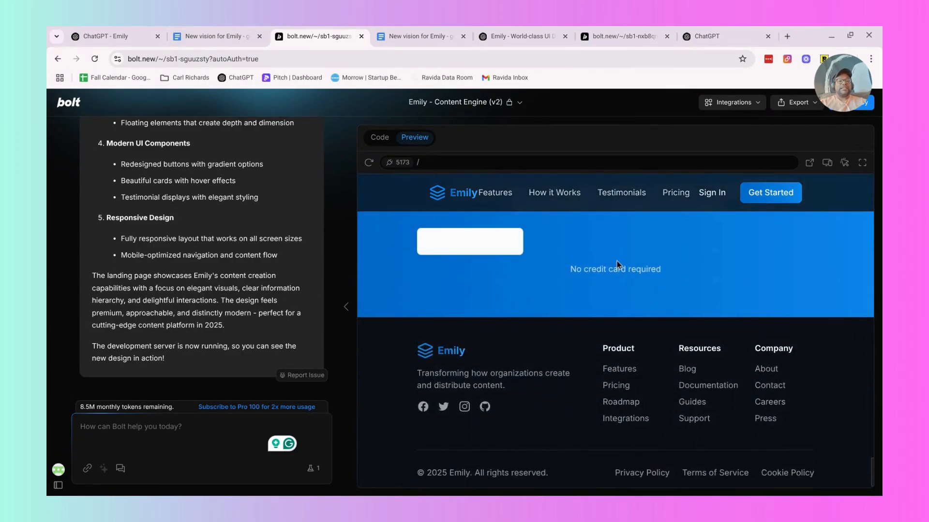
{"action": "scroll", "coordinate": [617, 264], "scroll_direction": "up", "scroll_amount": 15}
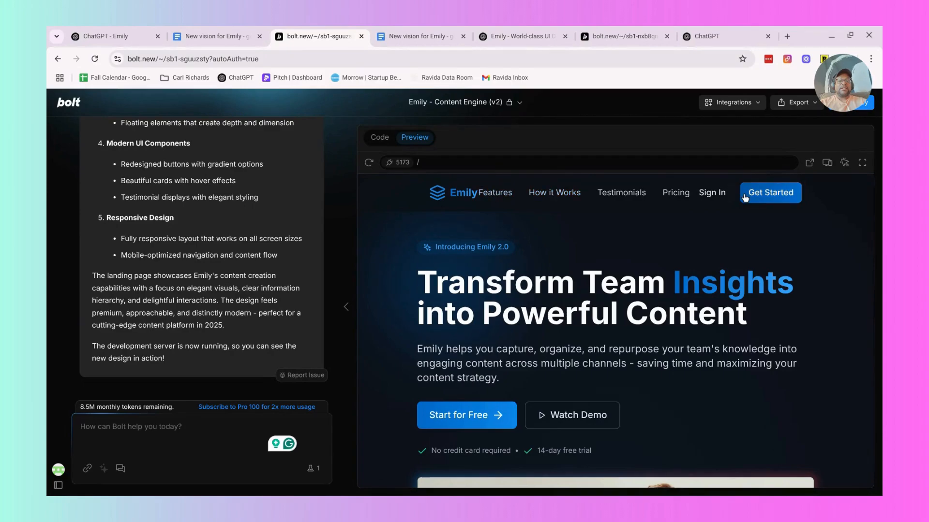
Sign in to the Emily app preview and view its Create, Campaigns, Artifacts and Profiles pages.
{"action": "left_click", "coordinate": [709, 198]}
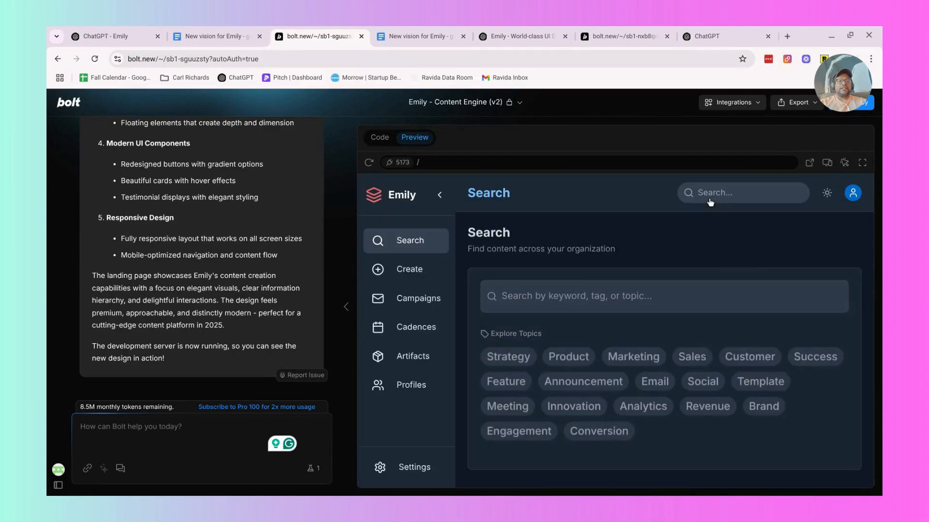
{"action": "left_click", "coordinate": [425, 271]}
{"action": "left_click", "coordinate": [419, 298]}
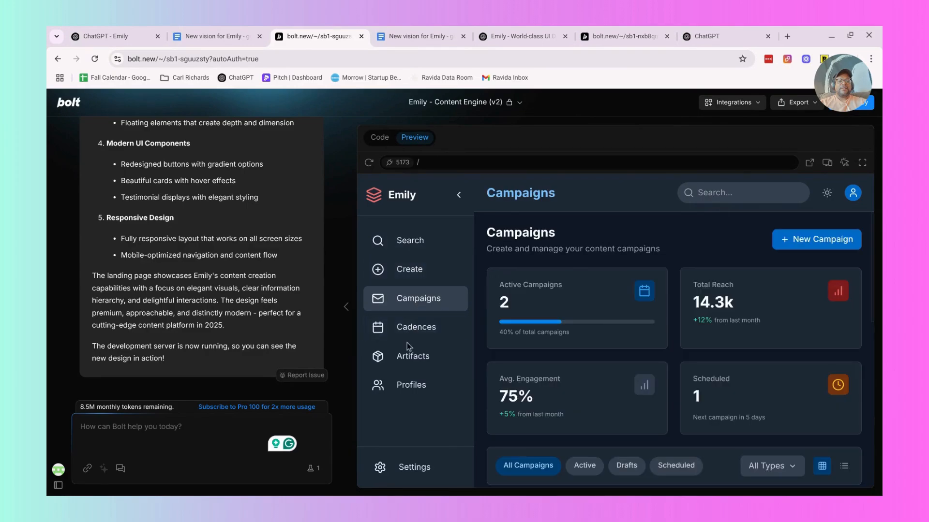
{"action": "left_click", "coordinate": [405, 362]}
{"action": "left_click", "coordinate": [408, 384]}
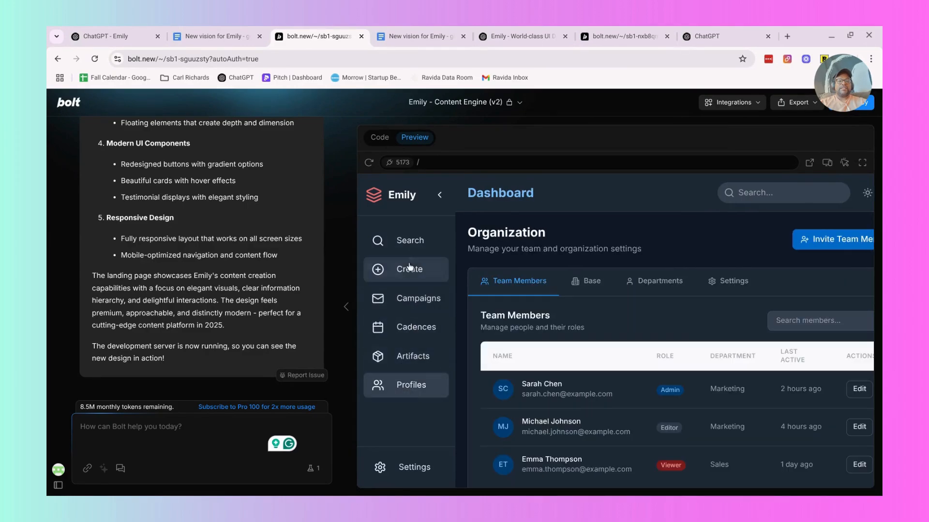
Show the Search page of the Emily preview with its sidebar collapsed and review the design update summary in the chat.
{"action": "left_click", "coordinate": [402, 241]}
{"action": "left_click", "coordinate": [437, 194]}
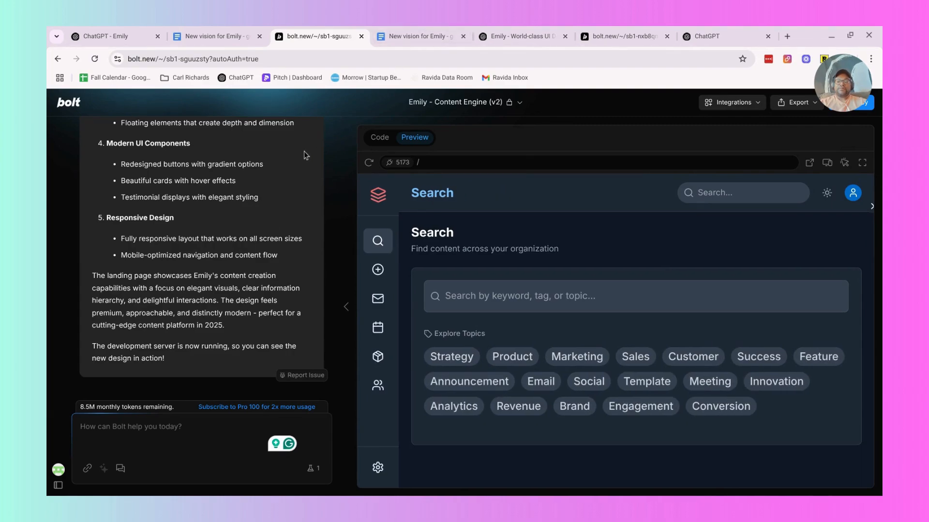
{"action": "scroll", "coordinate": [251, 251], "scroll_direction": "up", "scroll_amount": 3}
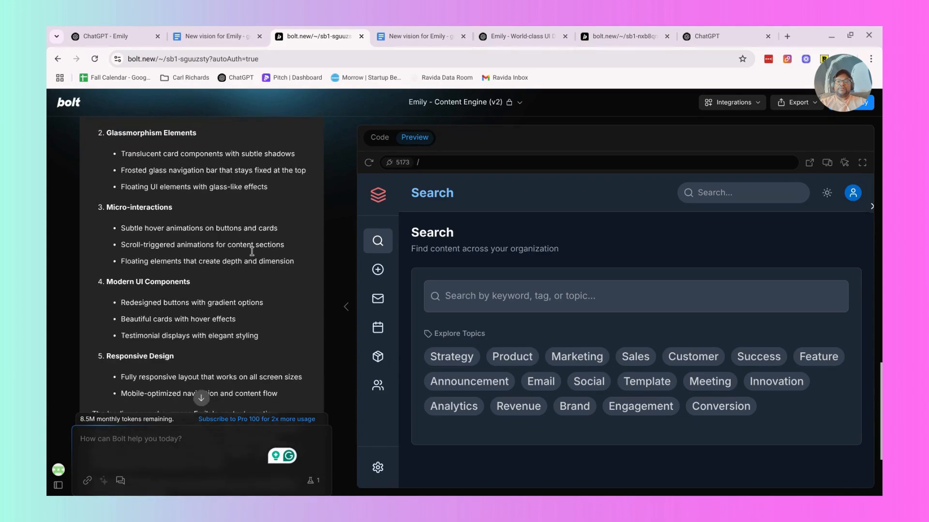
{"action": "scroll", "coordinate": [252, 251], "scroll_direction": "up", "scroll_amount": 5}
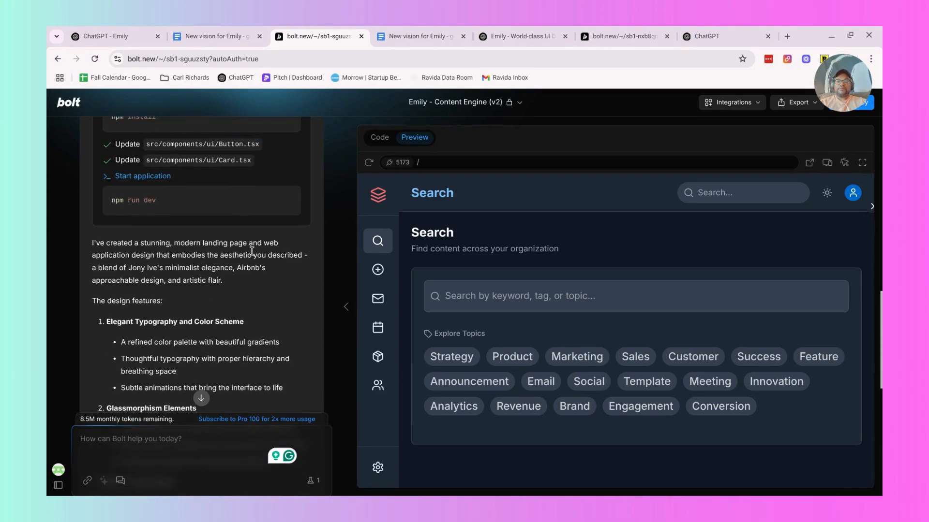
{"action": "scroll", "coordinate": [251, 251], "scroll_direction": "up", "scroll_amount": 2}
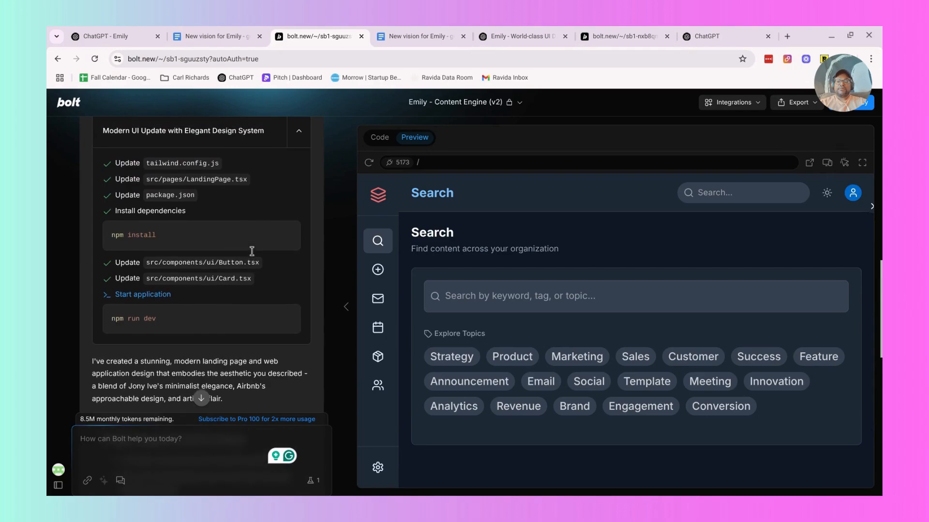
Draft a Bolt prompt reading "now apply all of those new designs to the actual application".
{"action": "left_click", "coordinate": [125, 448]}
{"action": "type", "text": "now ap"}
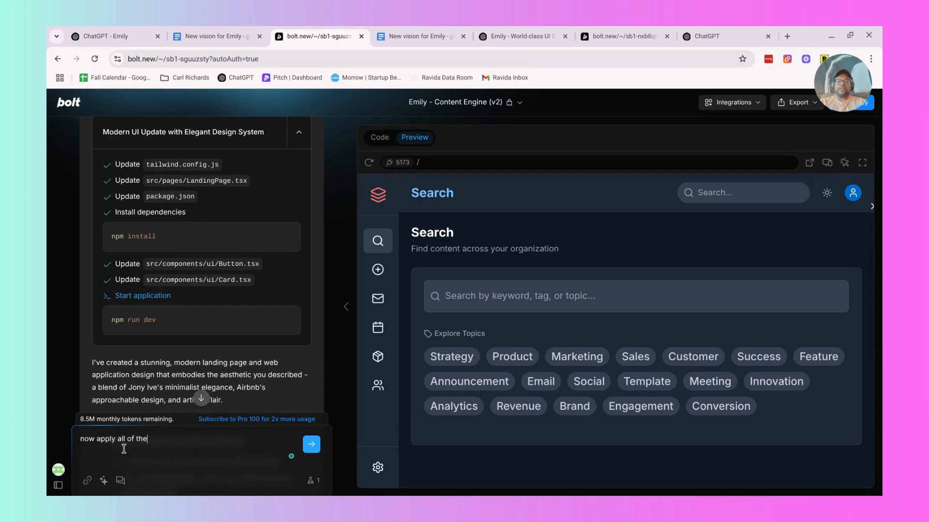
{"action": "type", "text": "ply all of those new designs to the actual application"}
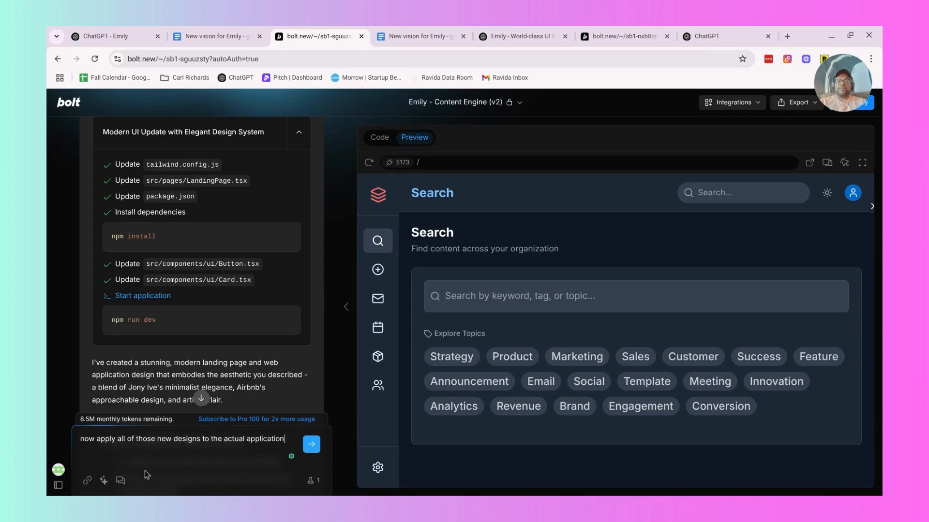
Insert "style from the landing page" after "designs" in the prompt and add "as well" at its end.
{"action": "left_click", "coordinate": [203, 444]}
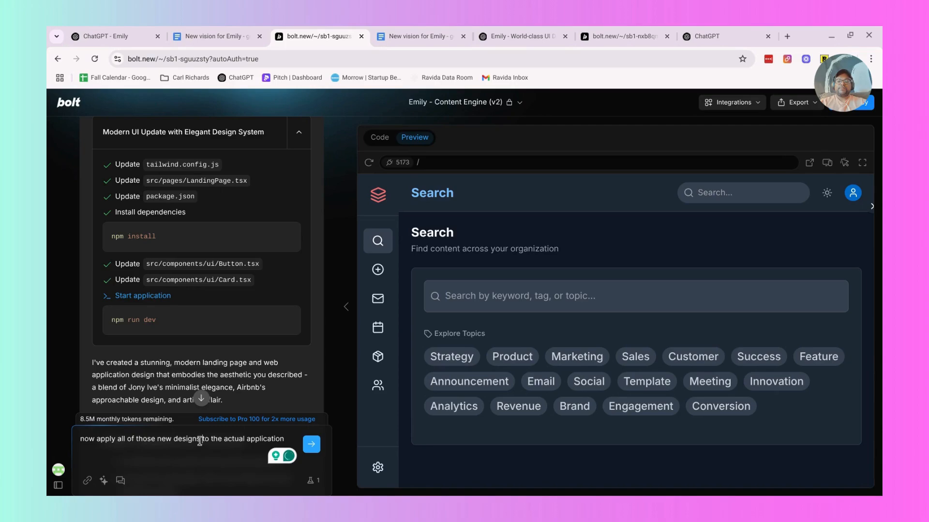
{"action": "type", "text": "style "}
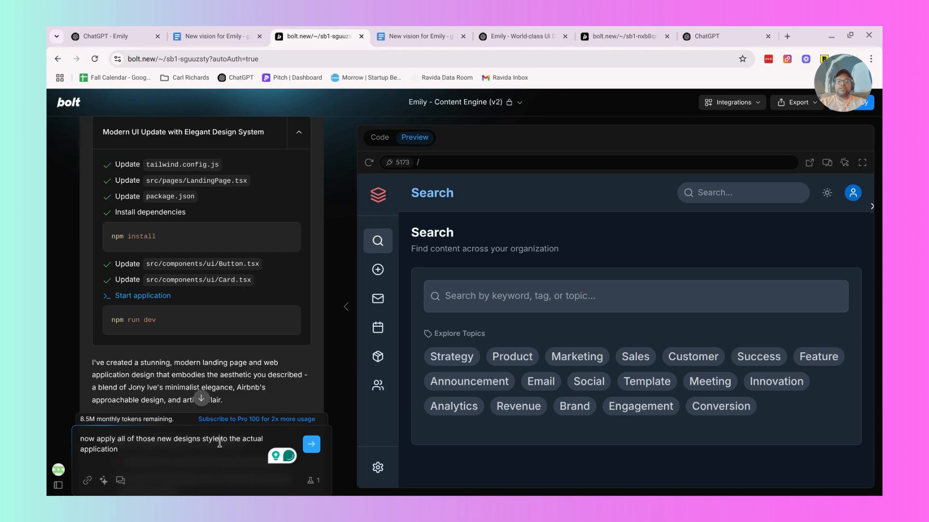
{"action": "type", "text": "  f"}
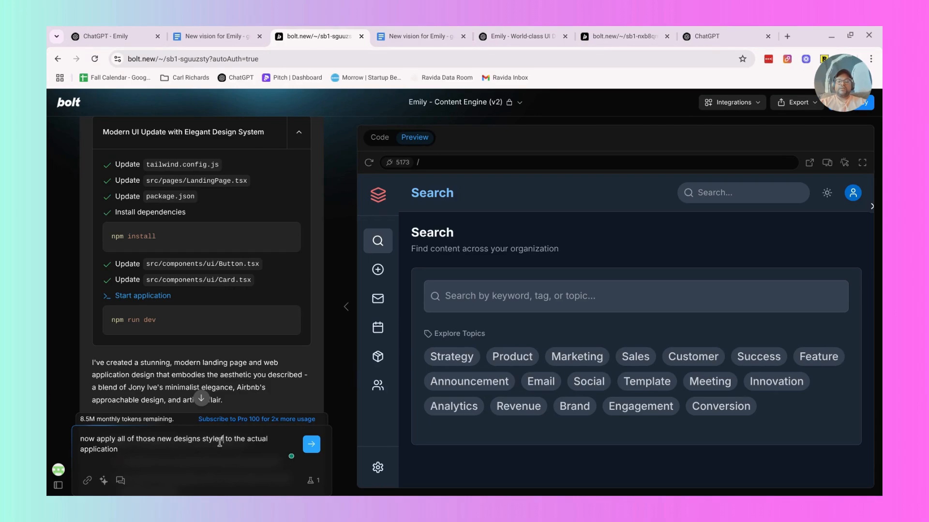
{"action": "type", "text": "rom the landing page"}
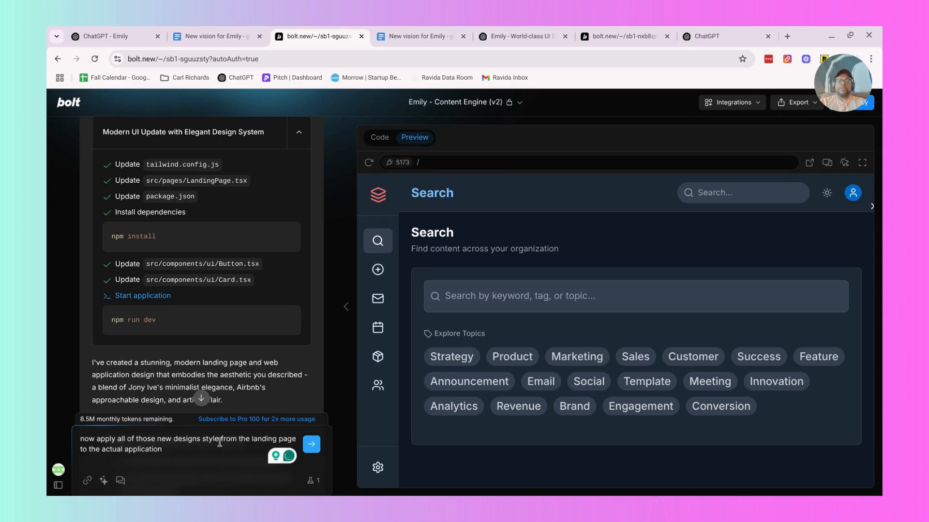
{"action": "type", "text": " as well "}
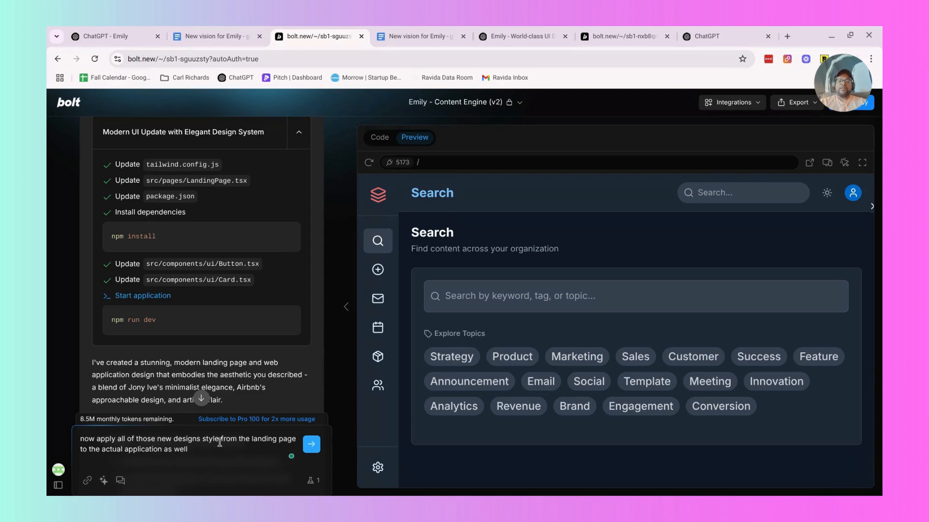
{"action": "type", "text": "for when use"}
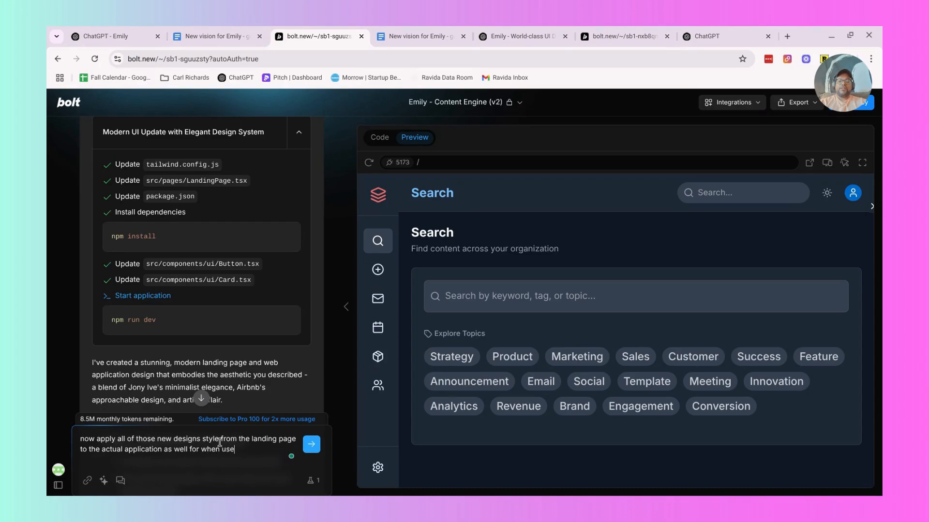
{"action": "type", "text": "rs are nbavi"}
{"action": "type", "text": "ting and engaging w"}
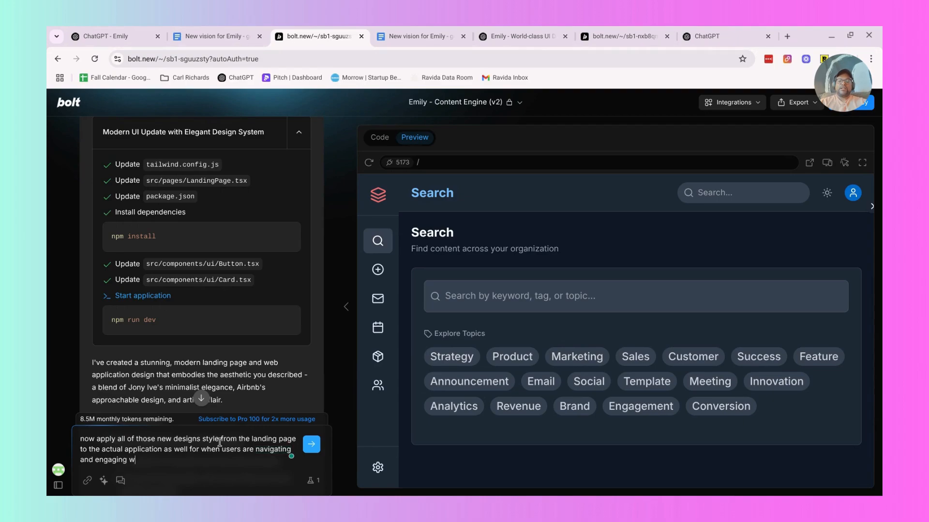
{"action": "type", "text": "ith the application"}
Complete the prompt with "for when users are navigating and engaging with the application" and submit it.
{"action": "key", "text": "Return"}
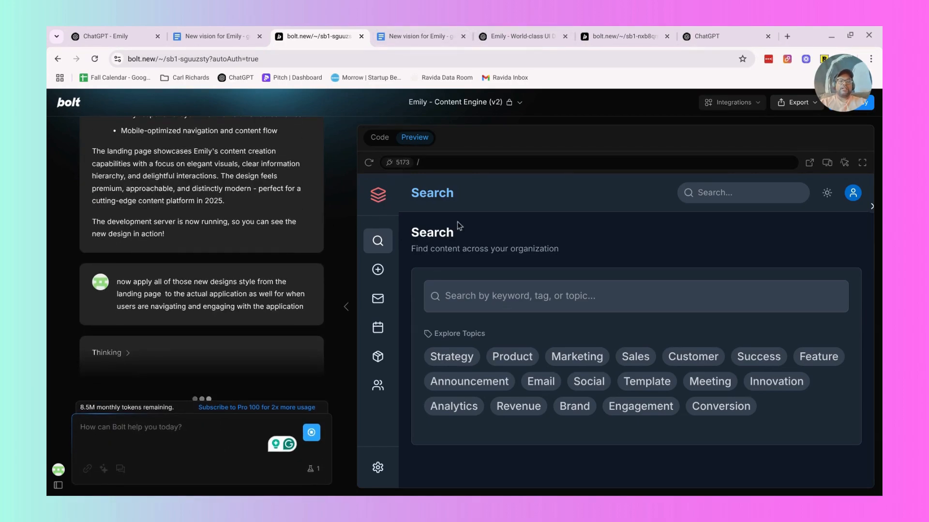
Switch the Emily preview to light mode and view its Create, Campaigns, Cadences and Artifacts pages.
{"action": "left_click", "coordinate": [741, 193]}
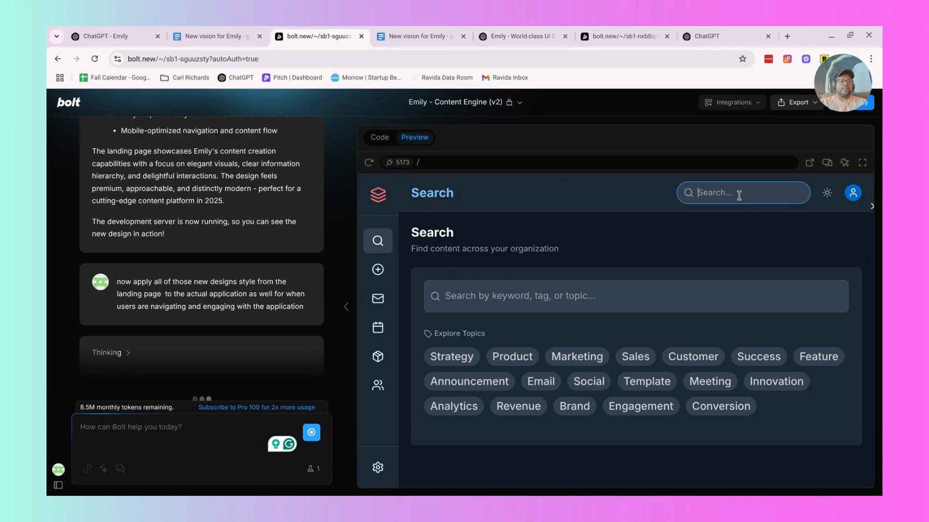
{"action": "left_click", "coordinate": [827, 193]}
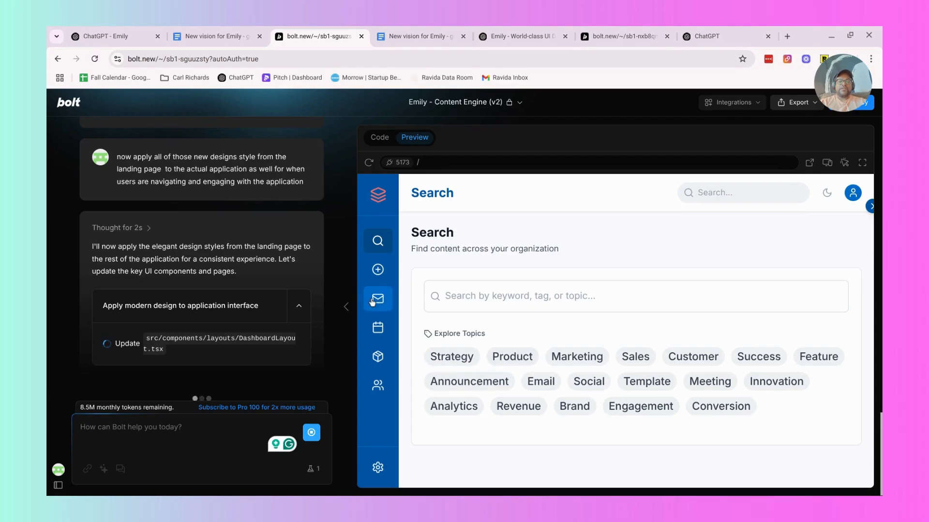
{"action": "left_click", "coordinate": [382, 272]}
{"action": "left_click", "coordinate": [377, 300]}
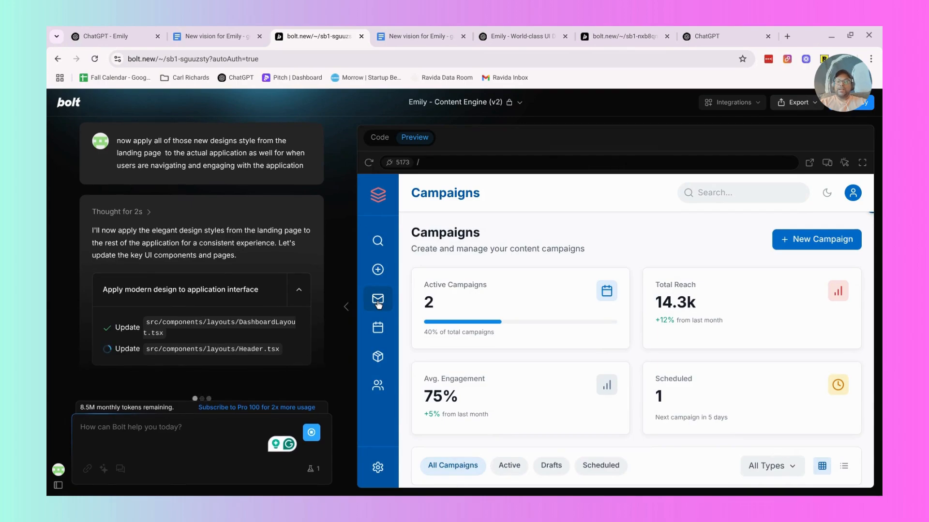
{"action": "left_click", "coordinate": [378, 329]}
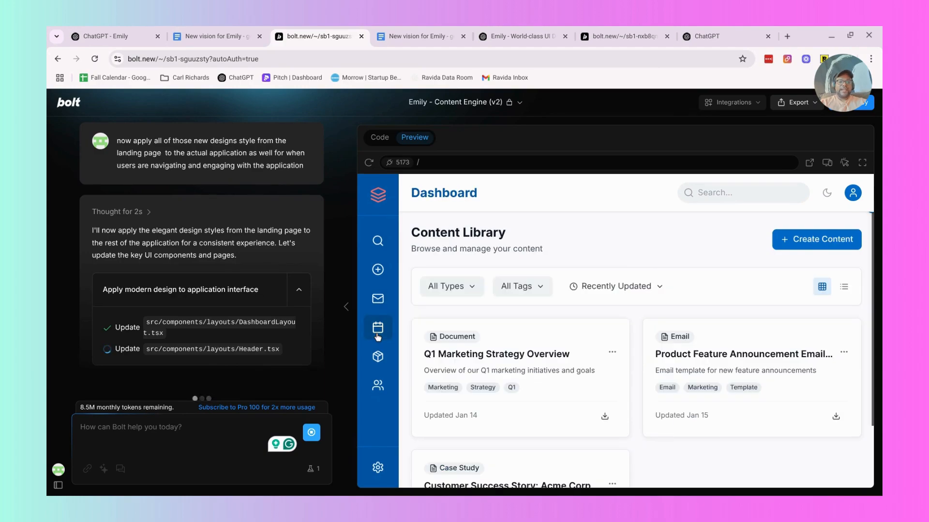
{"action": "scroll", "coordinate": [551, 353], "scroll_direction": "down", "scroll_amount": 2}
{"action": "left_click", "coordinate": [378, 356]}
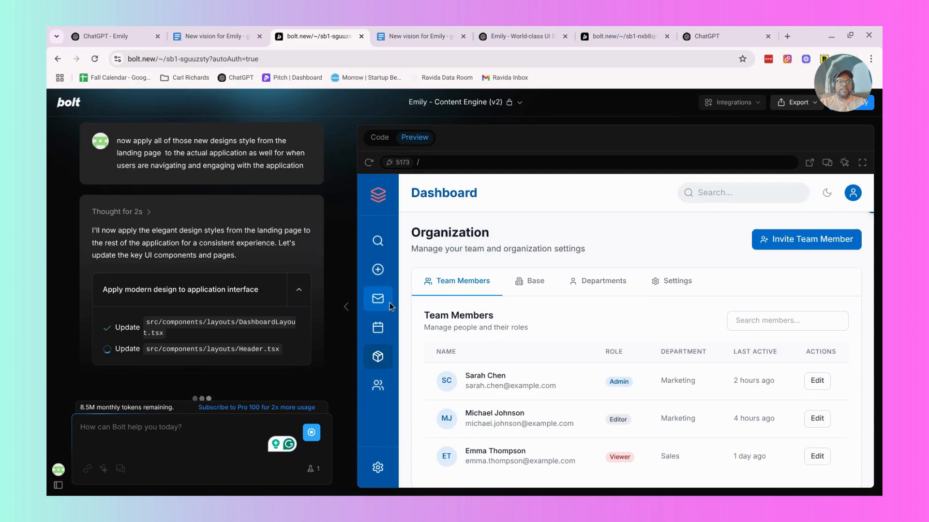
Look over the Content Library cards and the Campaigns page in the light-mode Emily preview.
{"action": "left_click", "coordinate": [378, 328]}
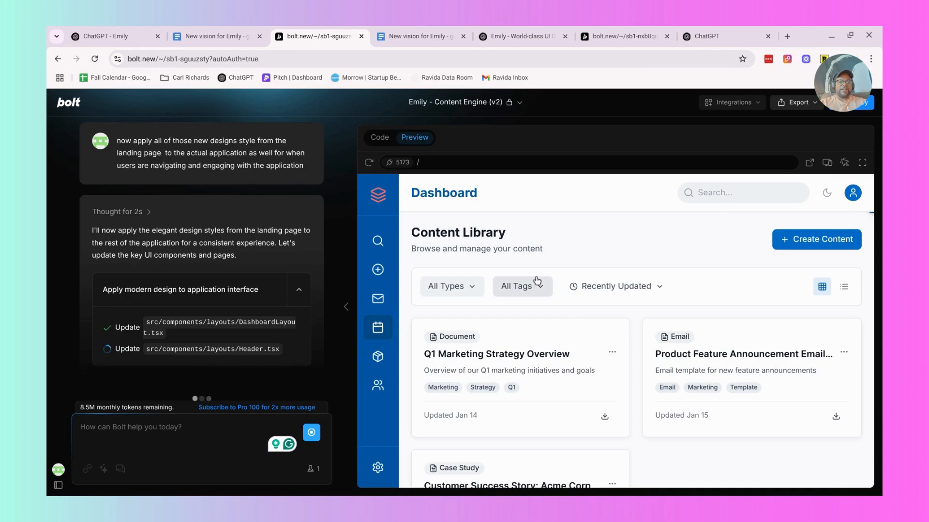
{"action": "scroll", "coordinate": [537, 281], "scroll_direction": "down", "scroll_amount": 2}
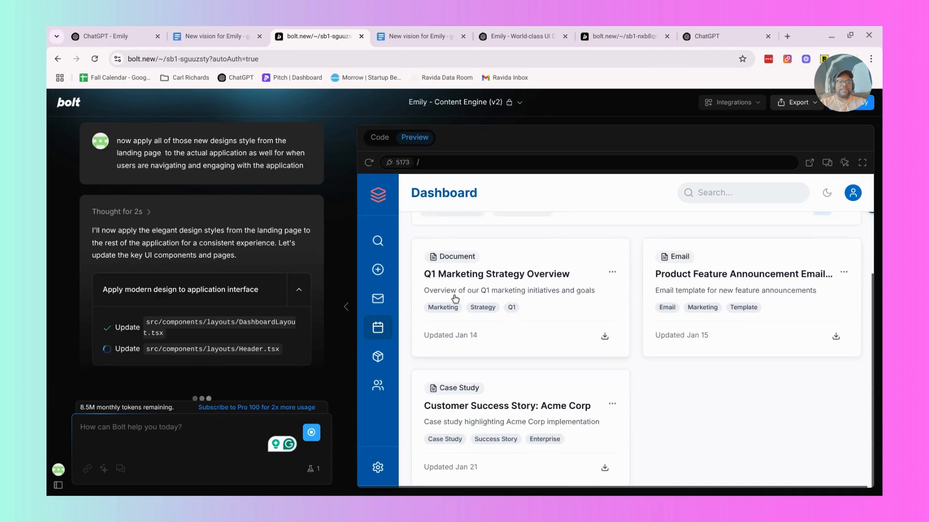
{"action": "left_click", "coordinate": [378, 298]}
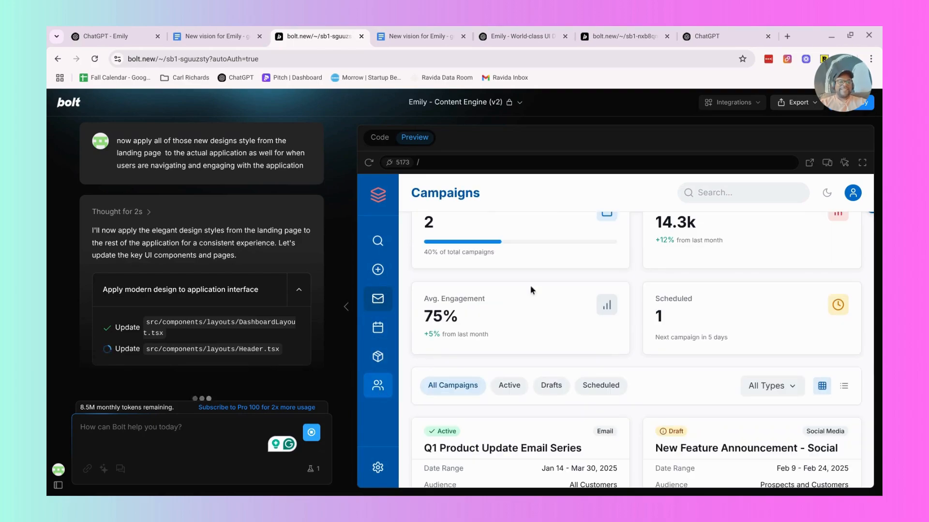
{"action": "scroll", "coordinate": [585, 268], "scroll_direction": "down", "scroll_amount": 3}
{"action": "scroll", "coordinate": [585, 268], "scroll_direction": "up", "scroll_amount": 4}
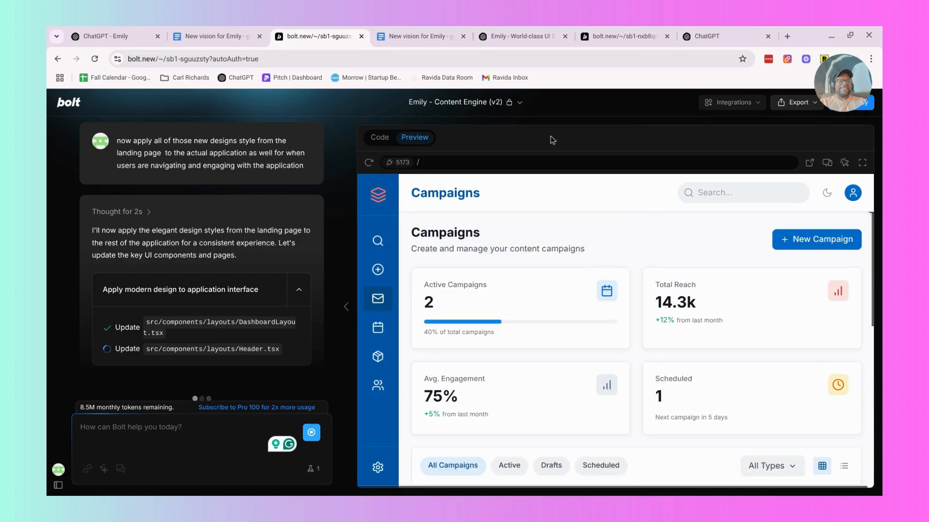
Check the drafted prompt in the Built by Six Bolt project and return to the empty ChatGPT chat.
{"action": "left_click", "coordinate": [622, 37]}
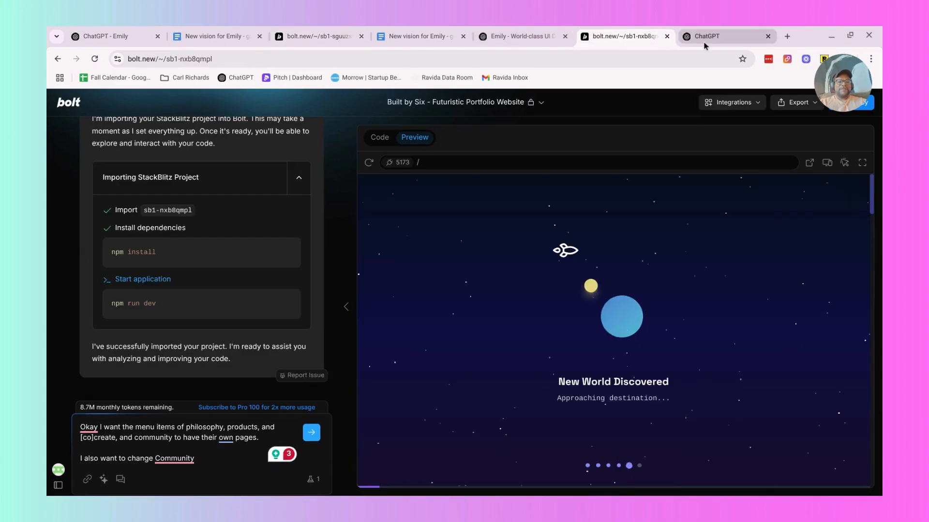
{"action": "left_click", "coordinate": [706, 38]}
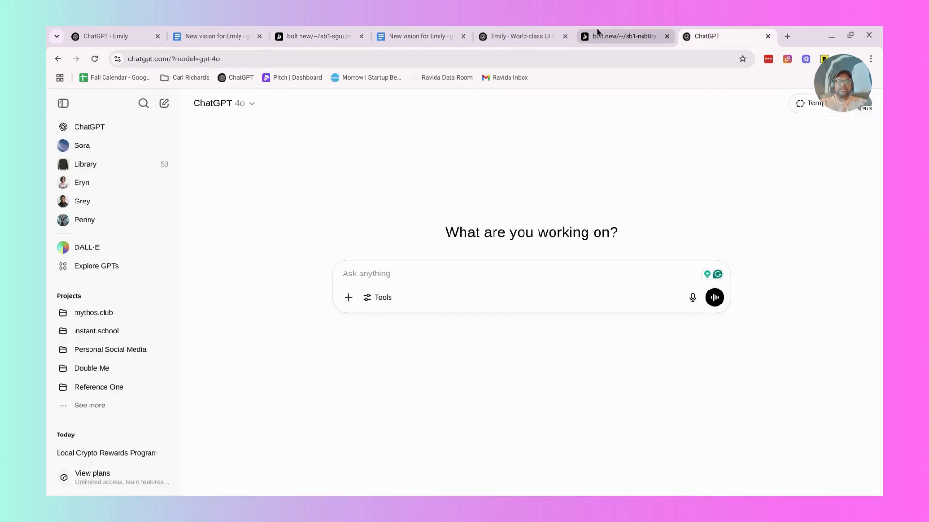
{"action": "left_click", "coordinate": [597, 32]}
{"action": "left_click", "coordinate": [712, 39]}
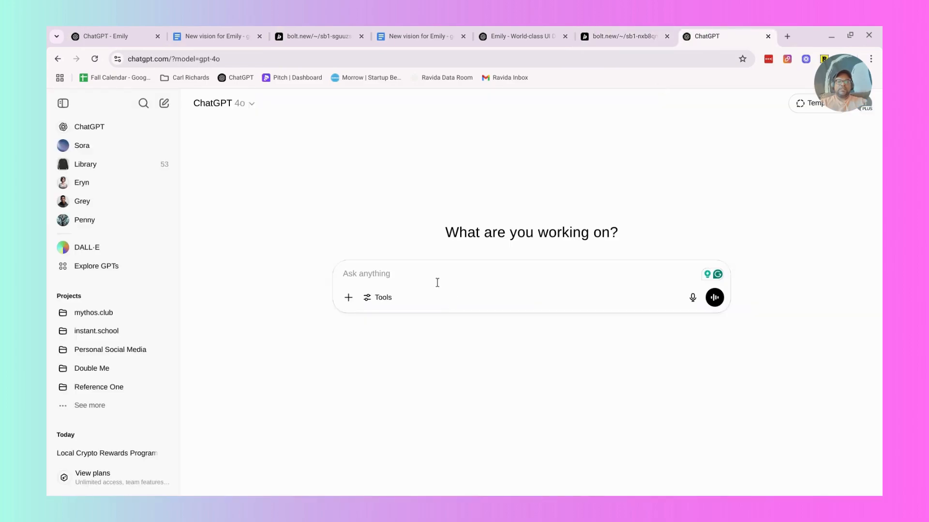
Draft a ChatGPT prompt reading "i would like to name the built by six community something other than "community" which has been overdone".
{"action": "type", "text": "i would like to"}
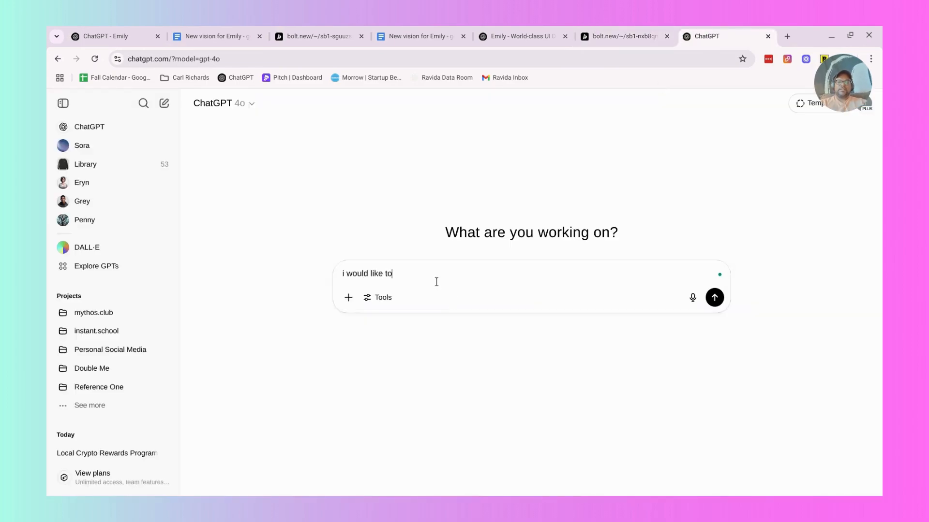
{"action": "type", "text": " name the "}
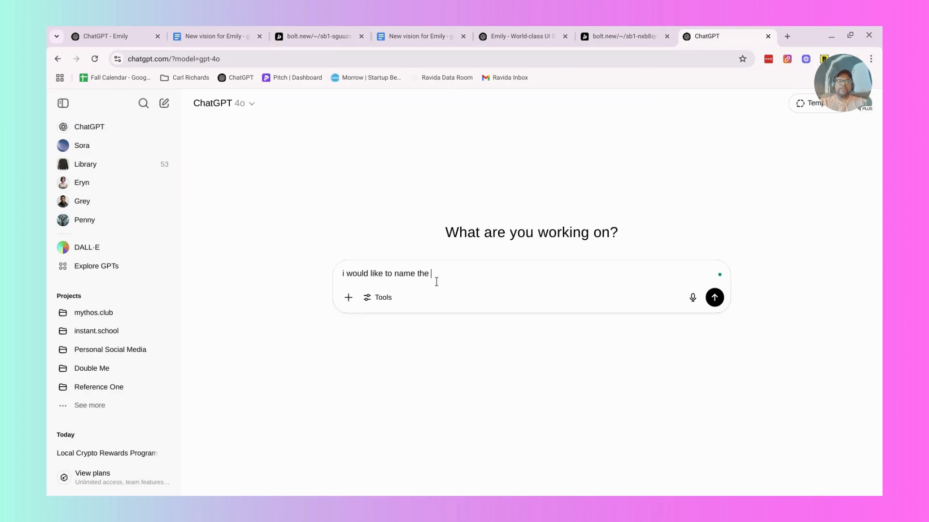
{"action": "type", "text": "built by six commu"}
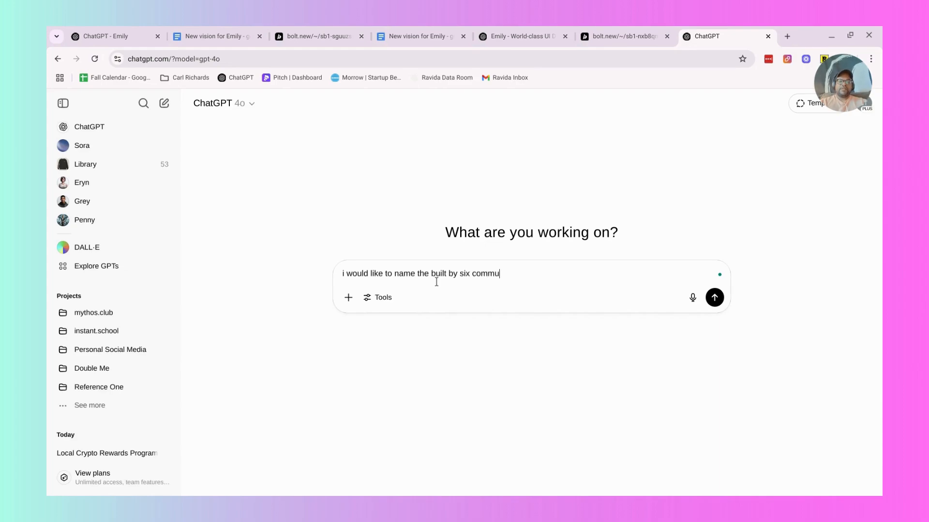
{"action": "type", "text": "nity something other than"}
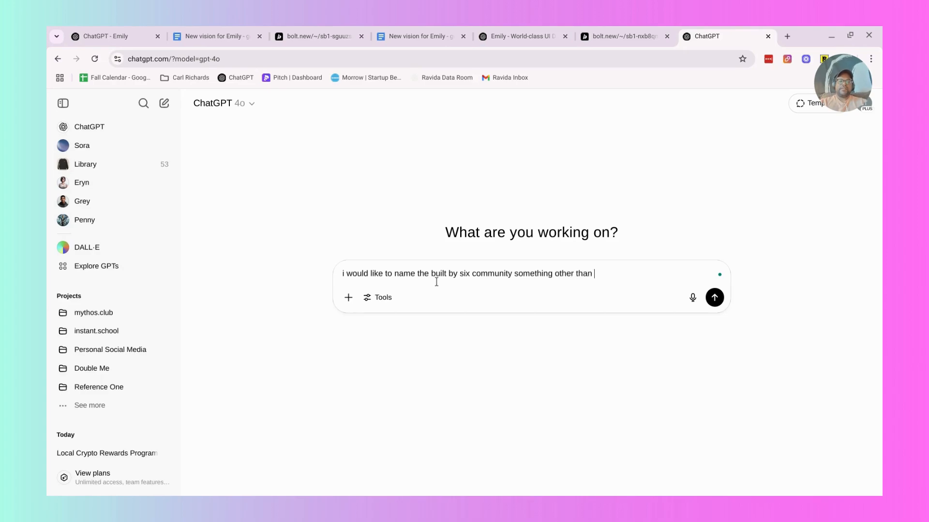
{"action": "type", "text": " \"community\" which ha sbeen "}
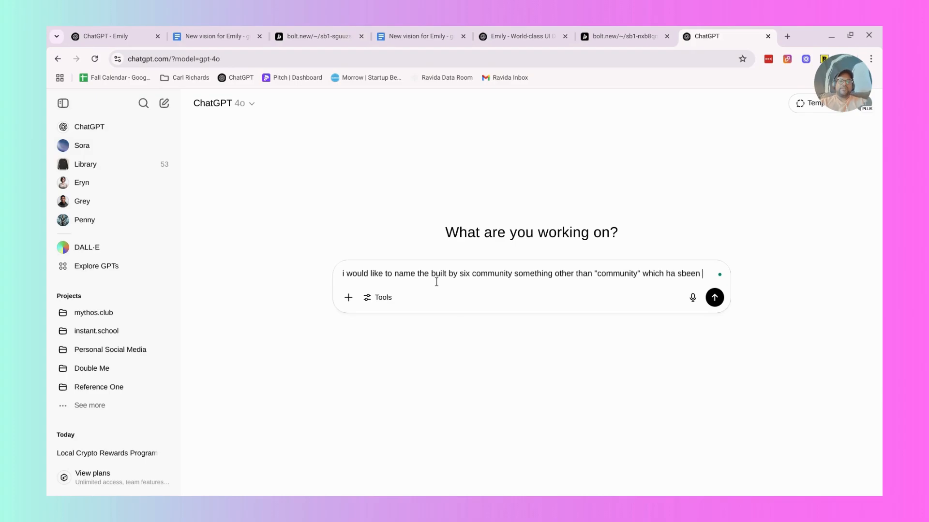
{"action": "key", "text": "BackSpace"}
{"action": "key", "text": "BackSpace"}
{"action": "key", "text": "BackSpace"}
{"action": "key", "text": "BackSpace"}
{"action": "key", "text": "BackSpace"}
{"action": "key", "text": "BackSpace"}
{"action": "type", "text": "been overdone"}
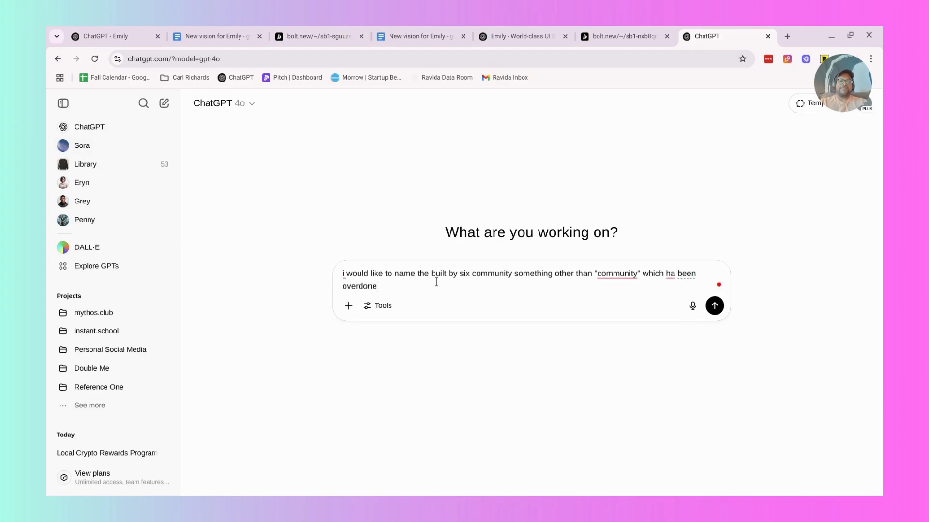
{"action": "left_click", "coordinate": [674, 274]}
{"action": "type", "text": "s"}
{"action": "type", "text": " - I want it to be re"}
{"action": "type", "text": " of w"}
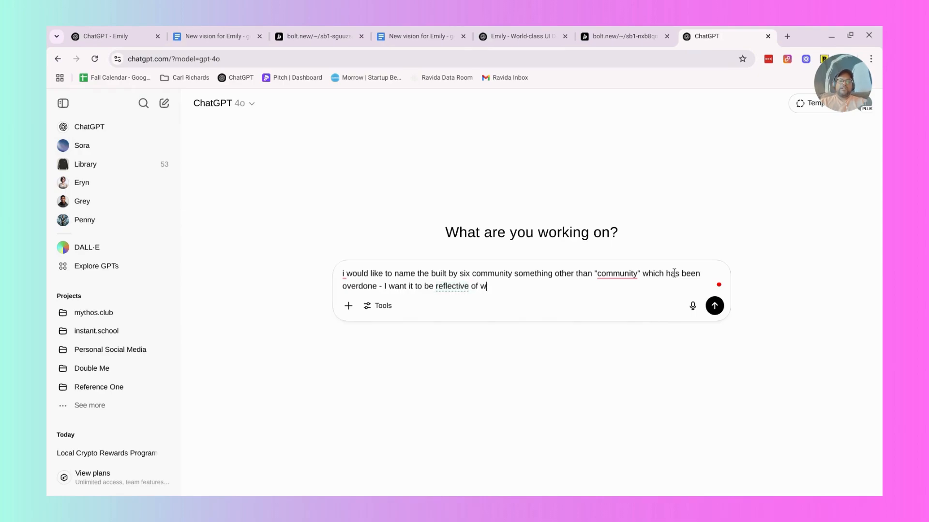
{"action": "type", "text": "hat we're trying to build and why. and I want people to feel t"}
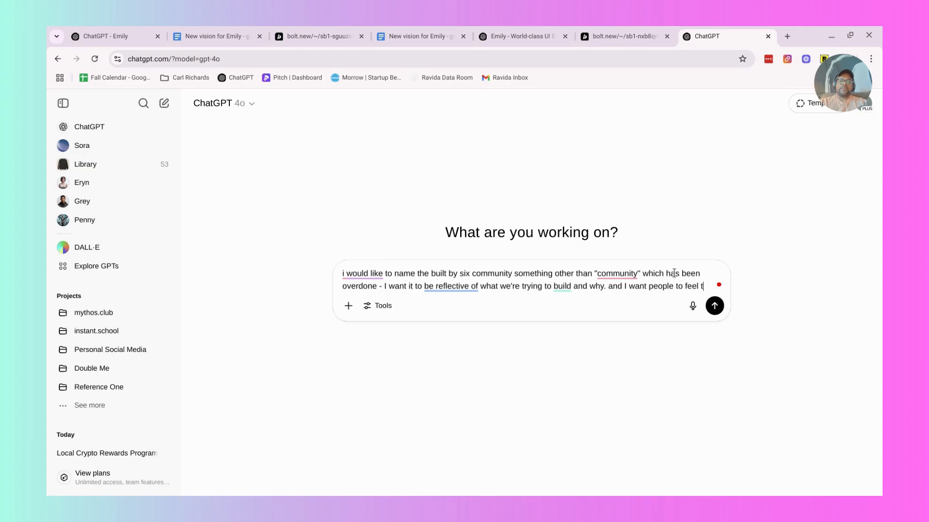
{"action": "key", "text": "BackSpace"}
Complete the prompt with "and I want people to feel like they can learn from each other and build cool things with cooler people" and send it.
{"action": "type", "text": "like they ca"}
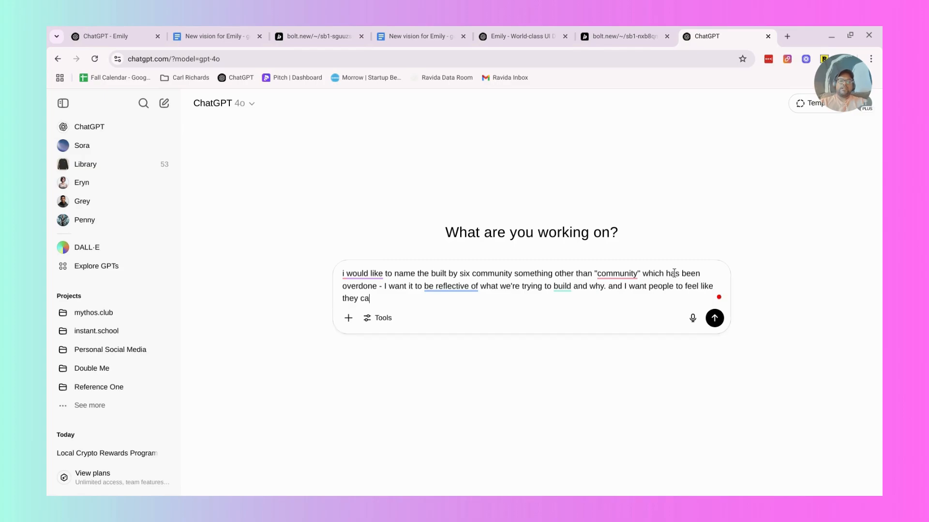
{"action": "type", "text": "n learn from ea"}
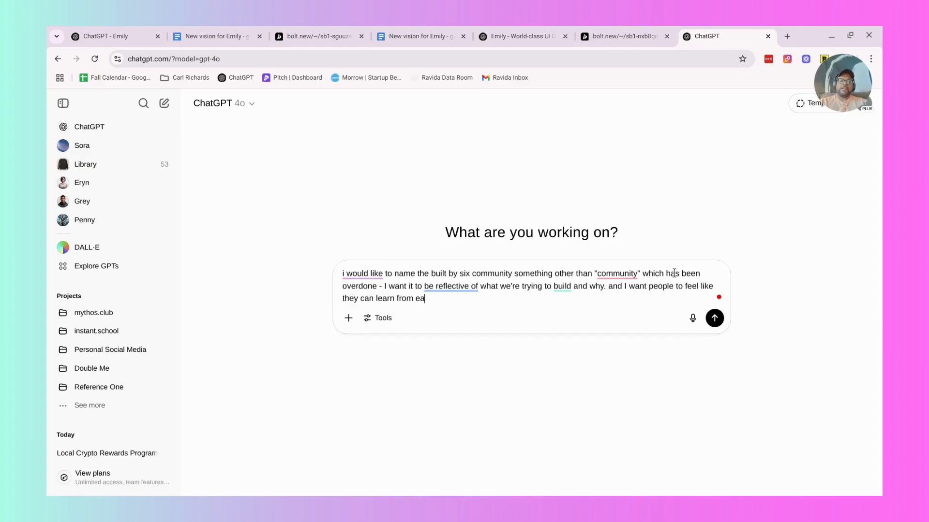
{"action": "type", "text": "ch other and build cool th"}
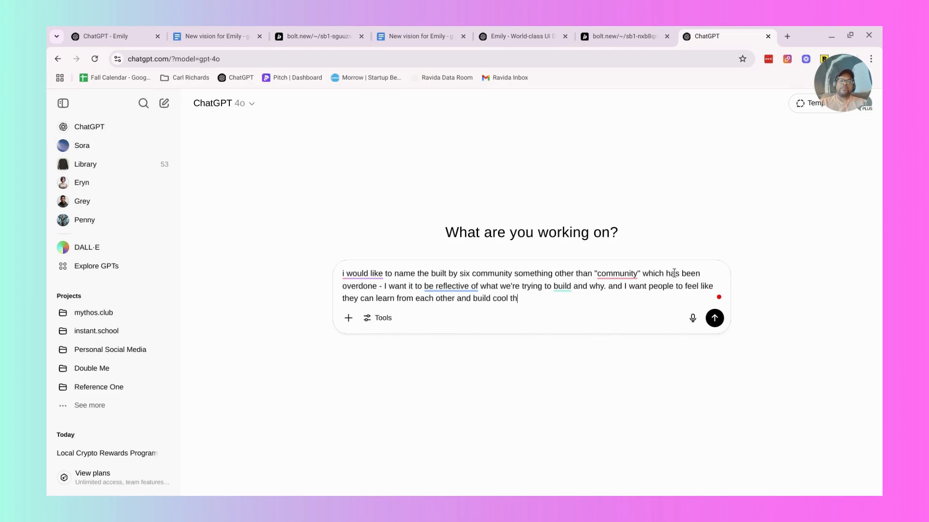
{"action": "type", "text": "ings with cooler people"}
{"action": "key", "text": "Return"}
Check the Built by Six Bolt project, the Emily vision document, the Emily Bolt build and the World-class UI Design chat.
{"action": "left_click", "coordinate": [602, 30]}
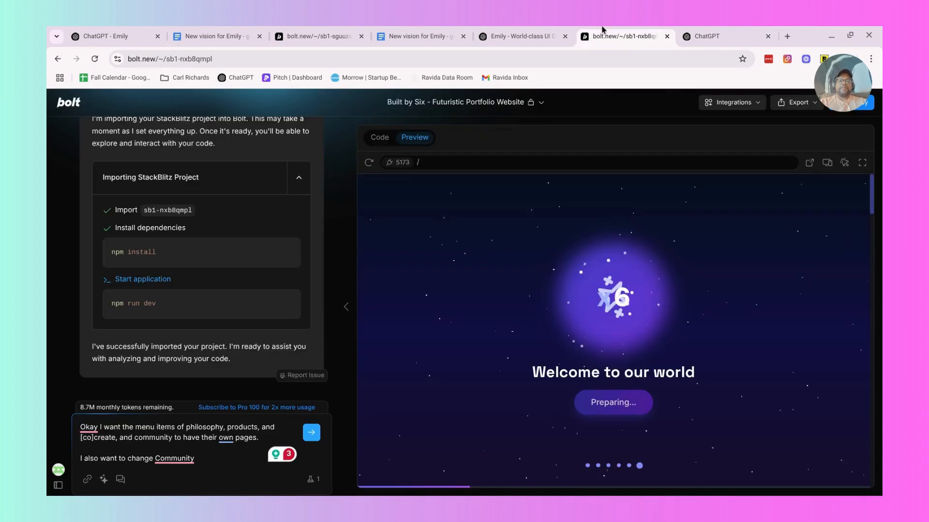
{"action": "left_click", "coordinate": [445, 35]}
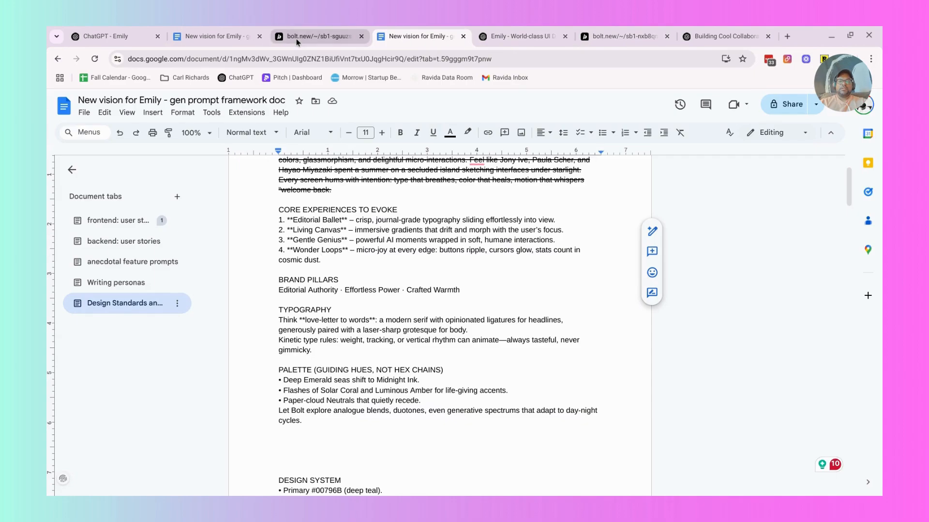
{"action": "left_click", "coordinate": [297, 42]}
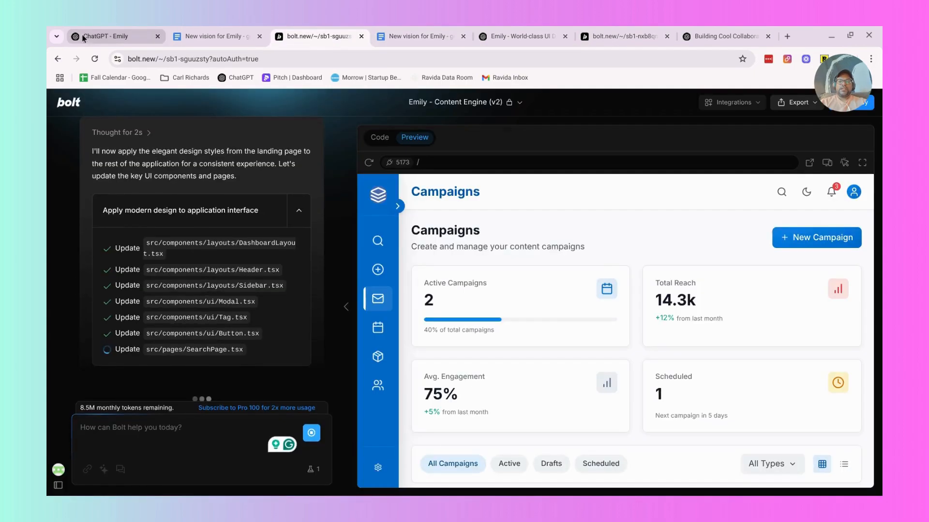
{"action": "left_click", "coordinate": [491, 38]}
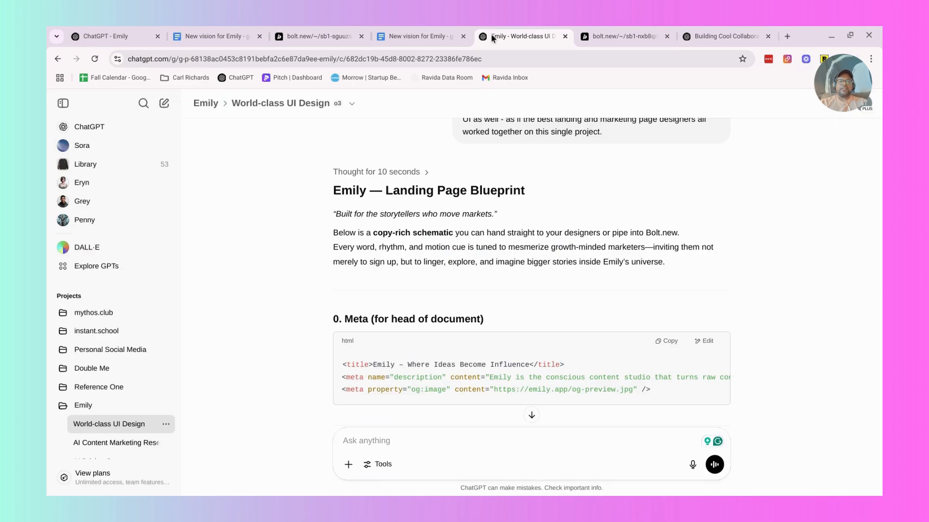
{"action": "left_click", "coordinate": [627, 34]}
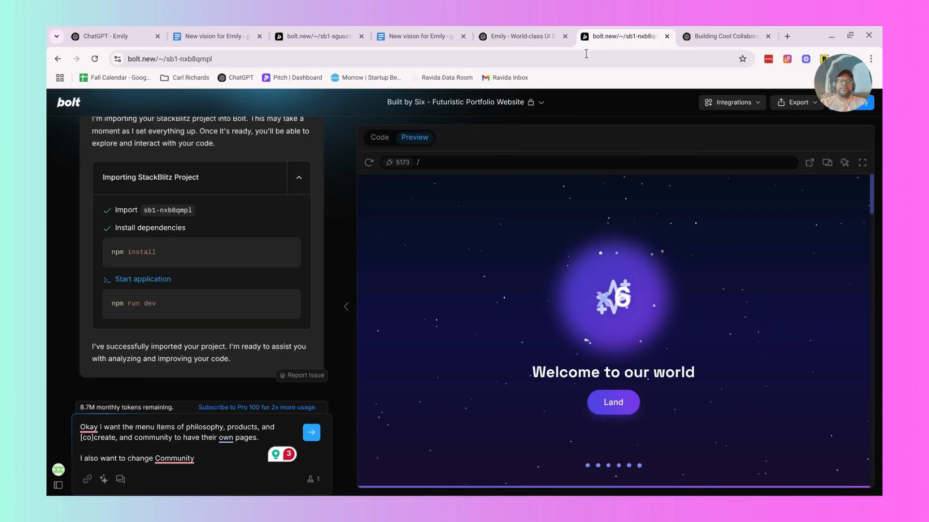
Return to the new ChatGPT chat and read through the suggested alternative names for the Built by Six community.
{"action": "left_click", "coordinate": [696, 38]}
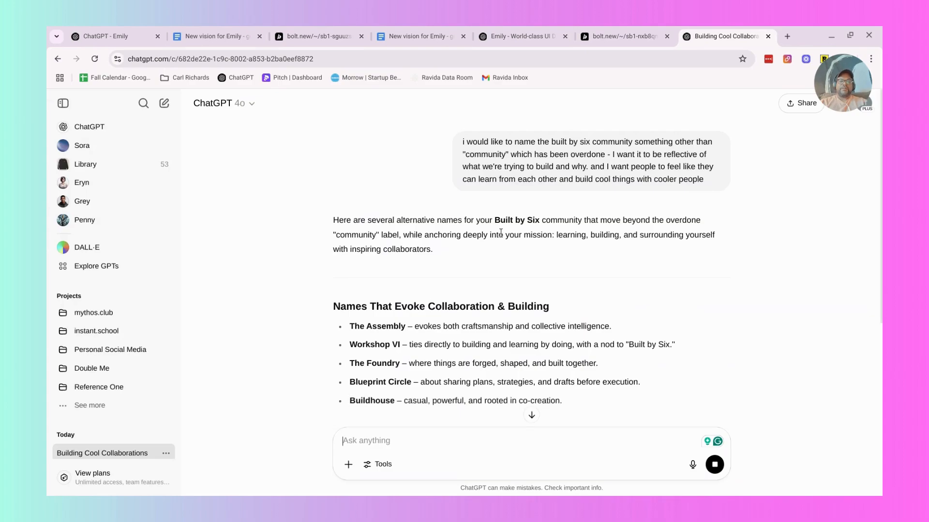
{"action": "scroll", "coordinate": [366, 271], "scroll_direction": "down", "scroll_amount": 1}
{"action": "scroll", "coordinate": [370, 290], "scroll_direction": "down", "scroll_amount": 2}
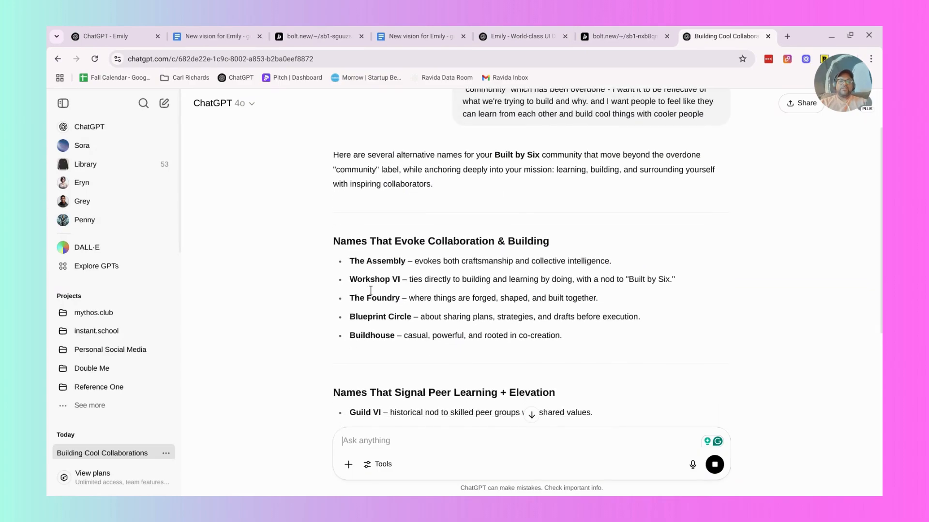
{"action": "scroll", "coordinate": [371, 290], "scroll_direction": "down", "scroll_amount": 1}
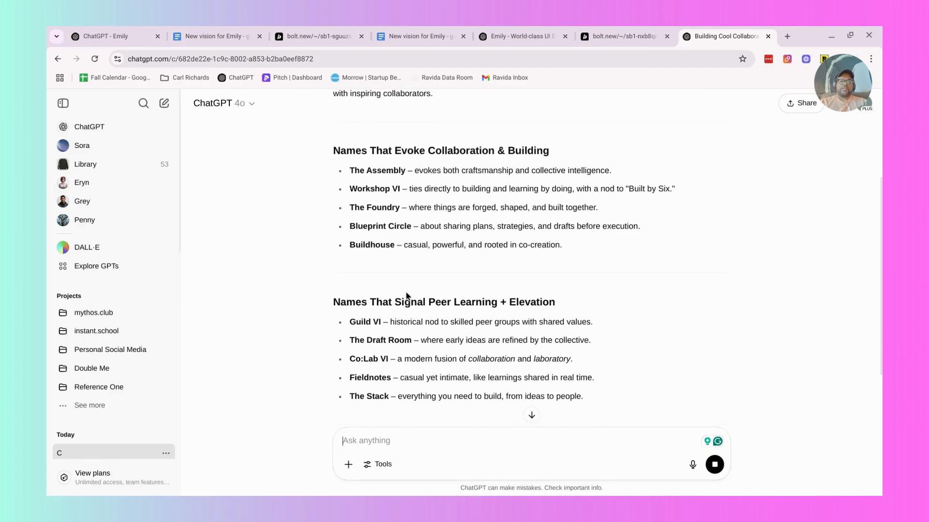
{"action": "scroll", "coordinate": [357, 312], "scroll_direction": "down", "scroll_amount": 1}
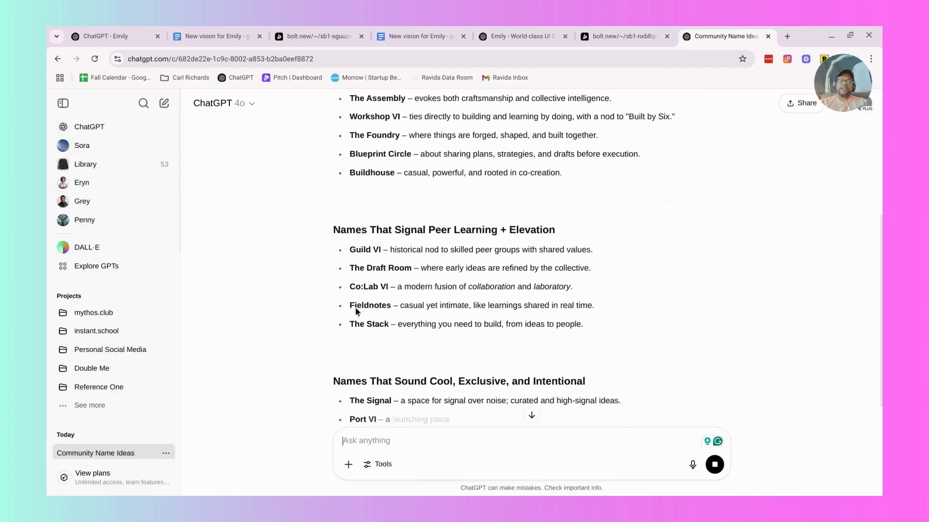
{"action": "scroll", "coordinate": [355, 309], "scroll_direction": "down", "scroll_amount": 1}
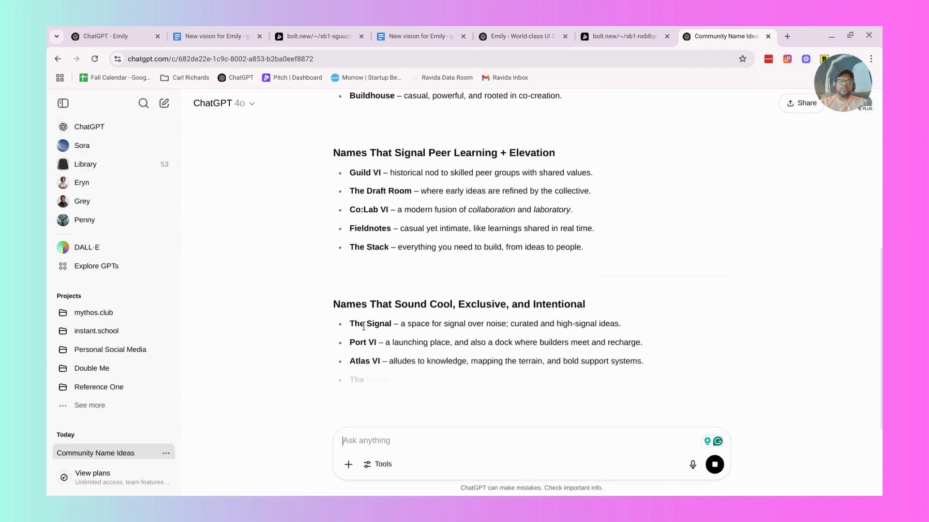
{"action": "scroll", "coordinate": [370, 333], "scroll_direction": "down", "scroll_amount": 1}
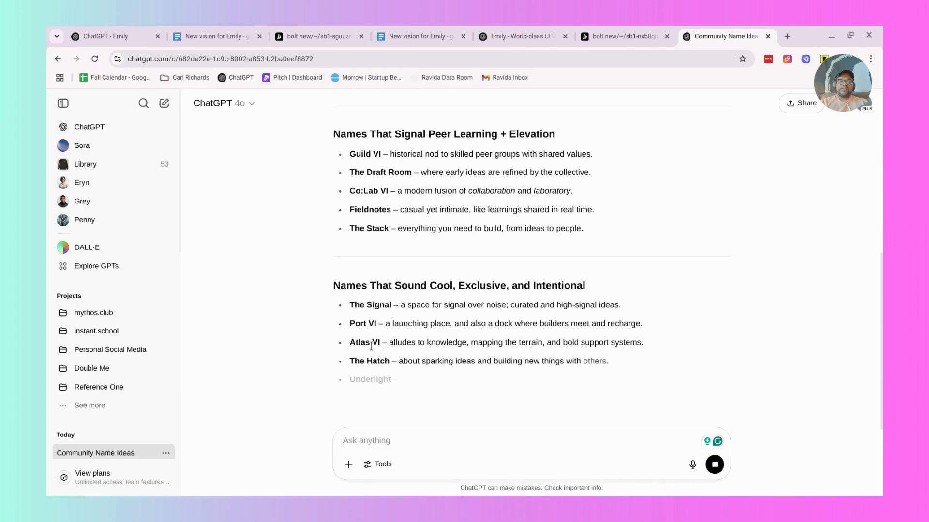
{"action": "scroll", "coordinate": [375, 351], "scroll_direction": "down", "scroll_amount": 1}
{"action": "scroll", "coordinate": [377, 377], "scroll_direction": "down", "scroll_amount": 1}
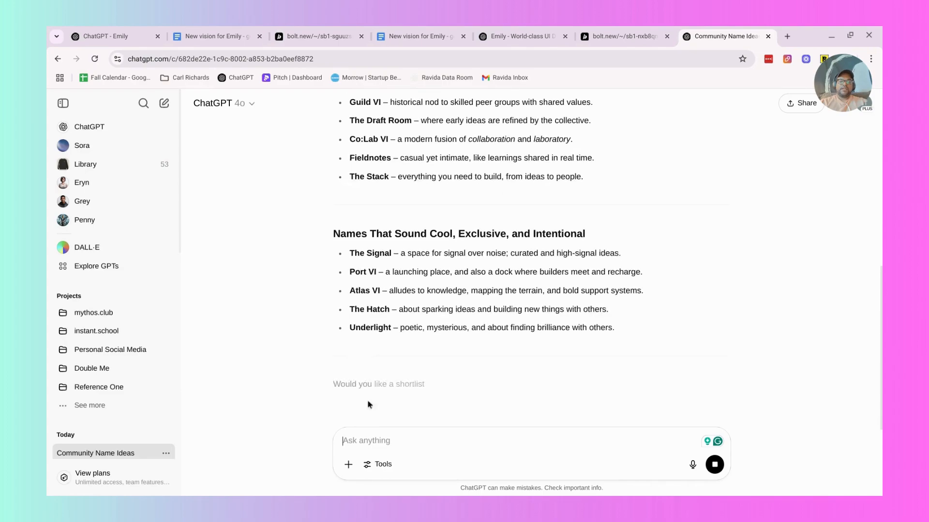
Draft a follow-up reading "I would like them to be a bit more grounded. Atlas, underlight, the hatch".
{"action": "type", "text": "woul"}
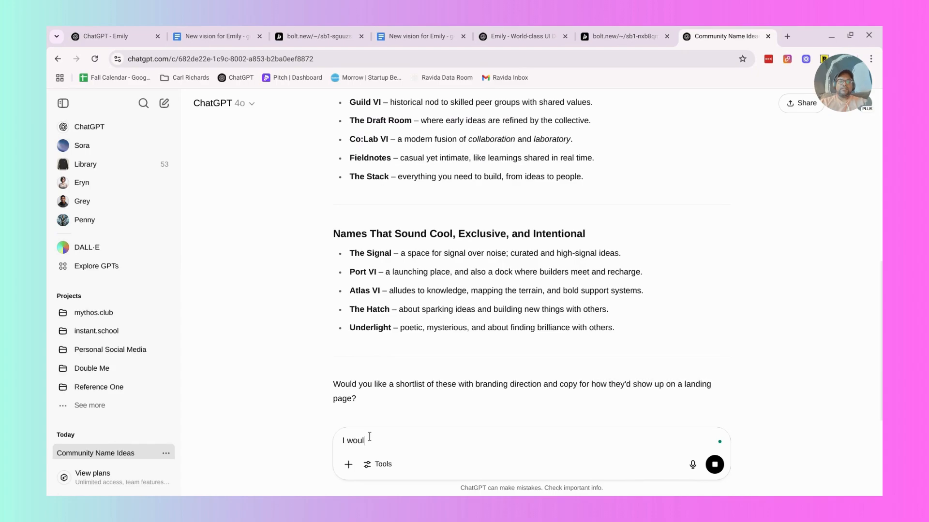
{"action": "type", "text": "d like them to be "}
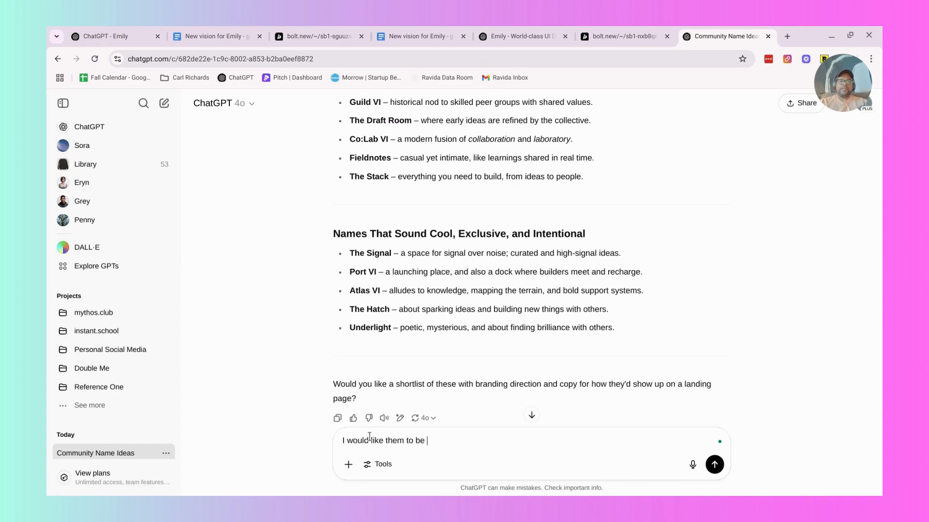
{"action": "type", "text": "a bit more grounded. At"}
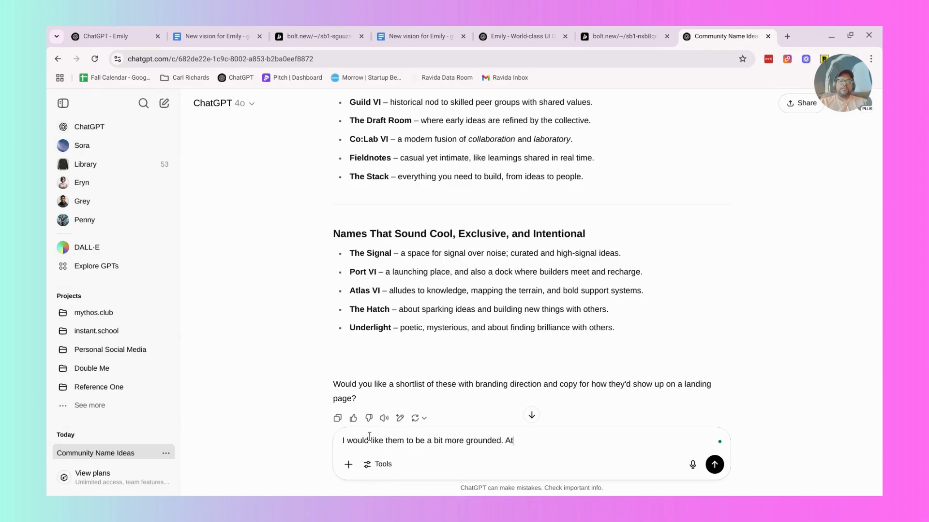
{"action": "type", "text": "las, underlight, the hatch,"}
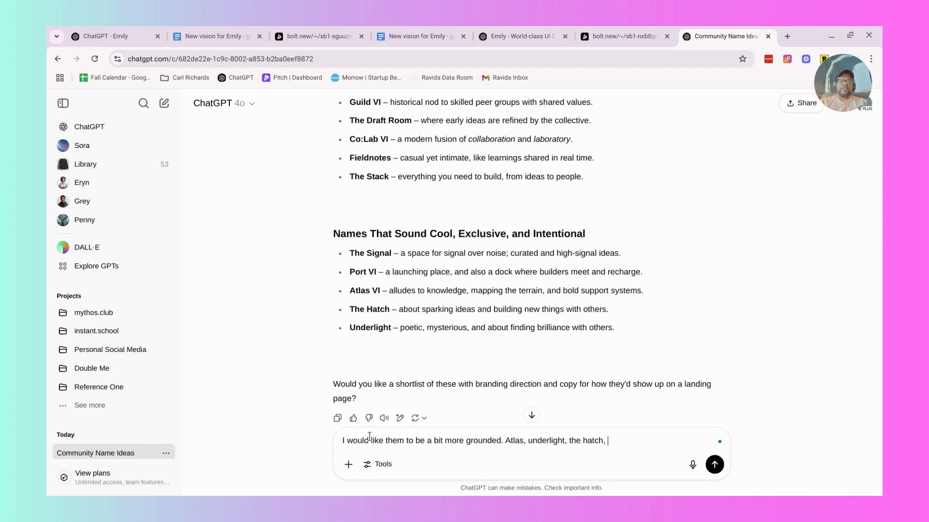
Finish the follow-up with "....some of these are a little abstract for a community" and send it.
{"action": "scroll", "coordinate": [389, 371], "scroll_direction": "up", "scroll_amount": 4}
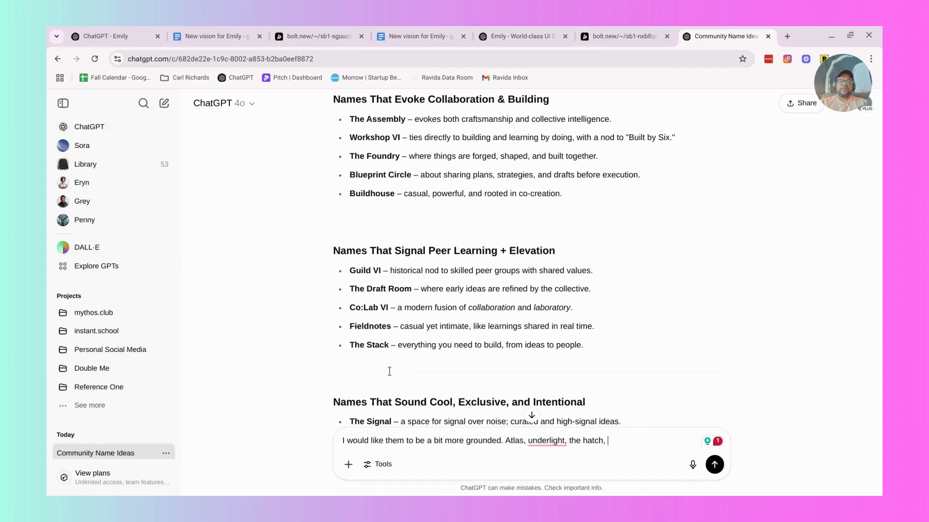
{"action": "key", "text": "BackSpace"}
{"action": "type", "text": "....some of thes"}
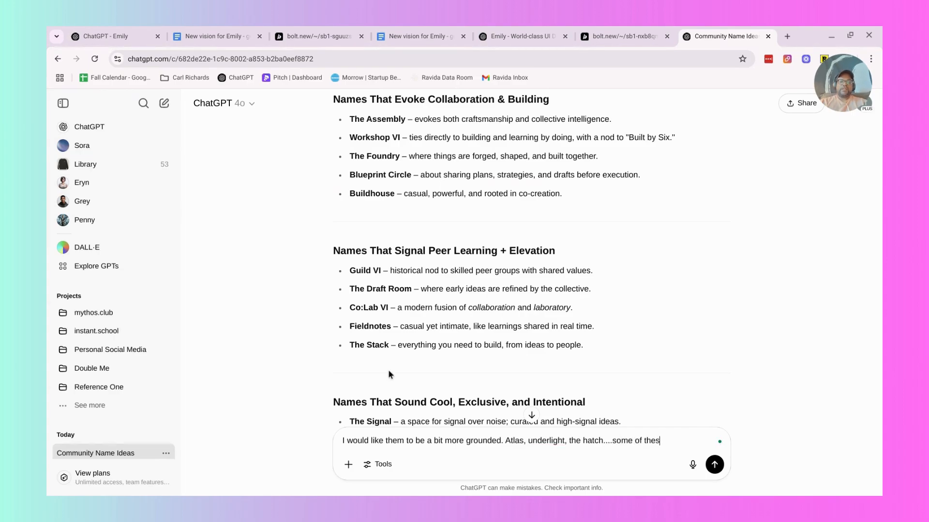
{"action": "type", "text": "e are a little abstract for a community"}
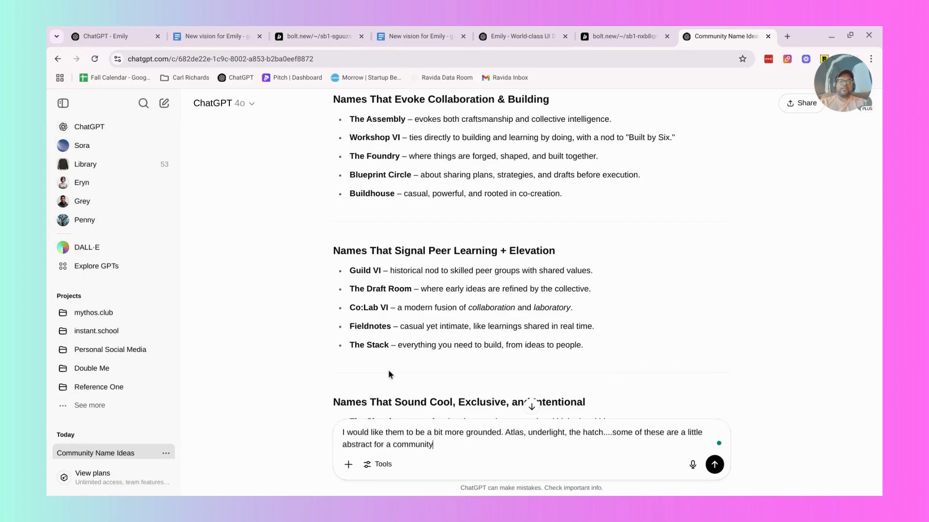
{"action": "key", "text": "Return"}
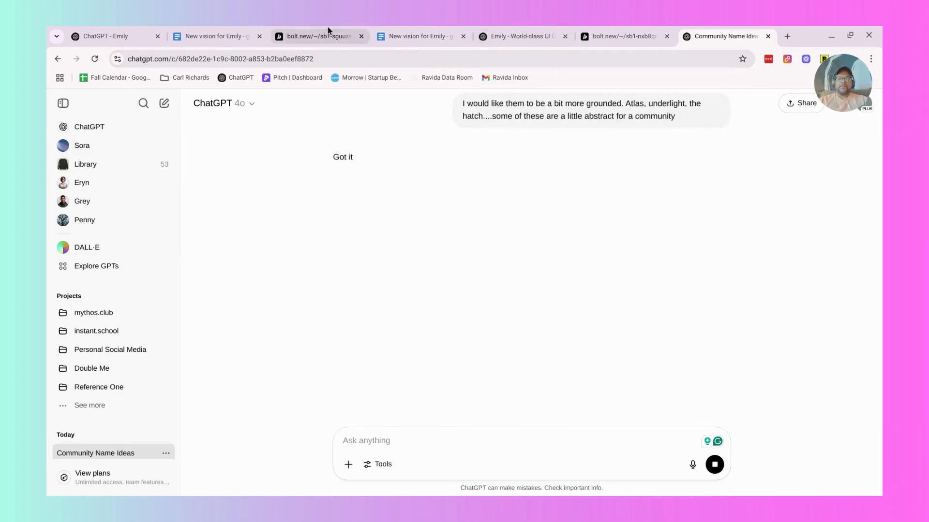
Switch to the Emily Bolt project, expand and collapse the preview's sidebar, and look over the Campaigns page.
{"action": "left_click", "coordinate": [320, 36]}
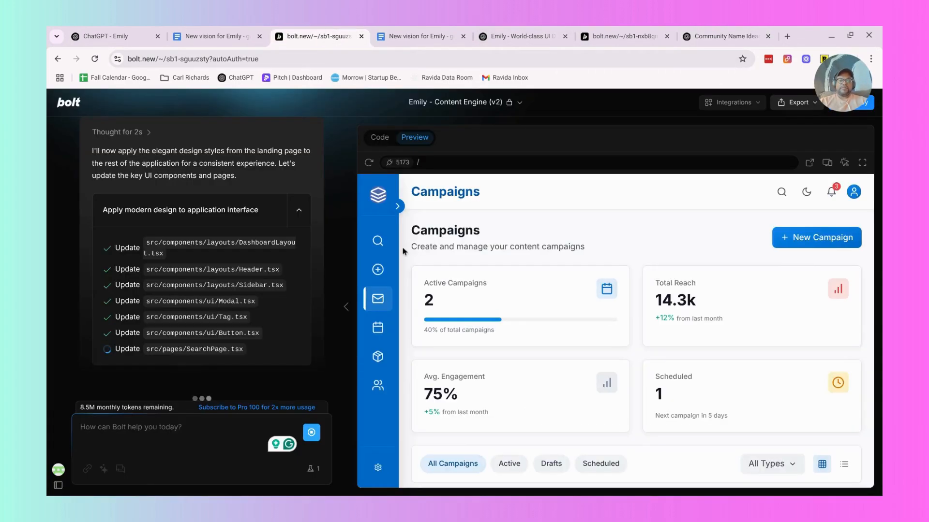
{"action": "left_click", "coordinate": [400, 211]}
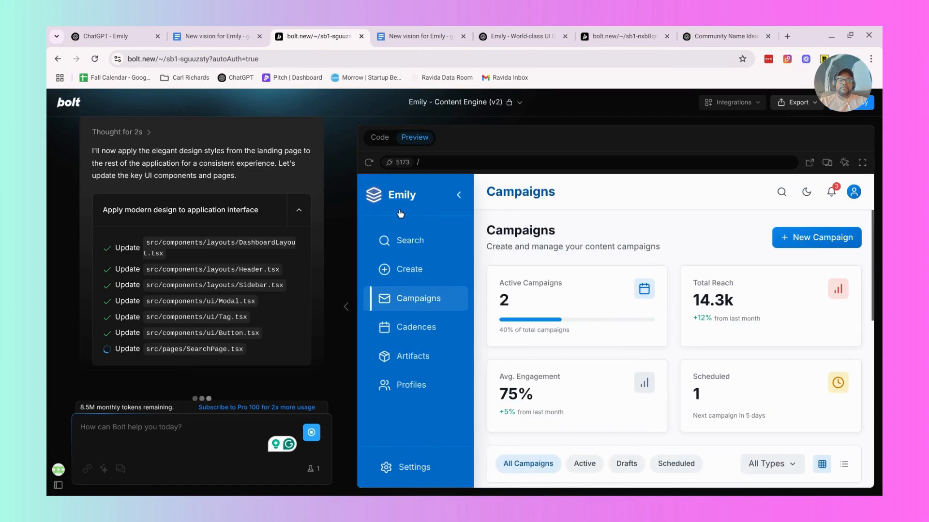
{"action": "left_click", "coordinate": [458, 198]}
{"action": "scroll", "coordinate": [517, 310], "scroll_direction": "down", "scroll_amount": 2}
{"action": "scroll", "coordinate": [518, 310], "scroll_direction": "down", "scroll_amount": 1}
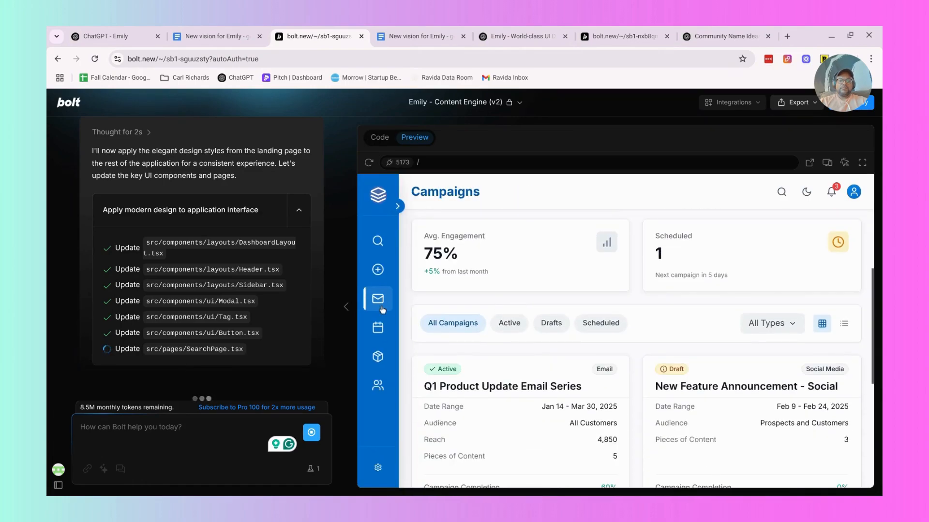
View the Create page in the Emily preview and look through the content cards in its Library.
{"action": "left_click", "coordinate": [376, 271]}
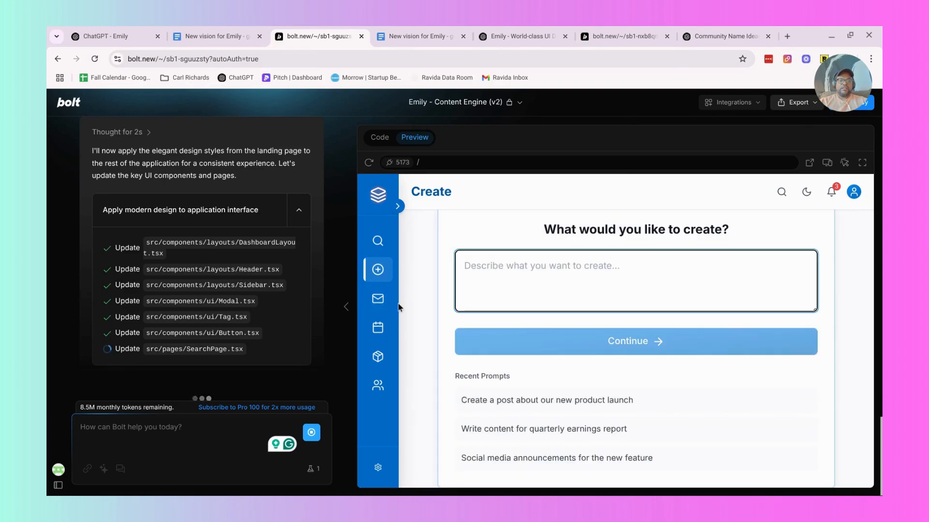
{"action": "scroll", "coordinate": [472, 364], "scroll_direction": "up", "scroll_amount": 2}
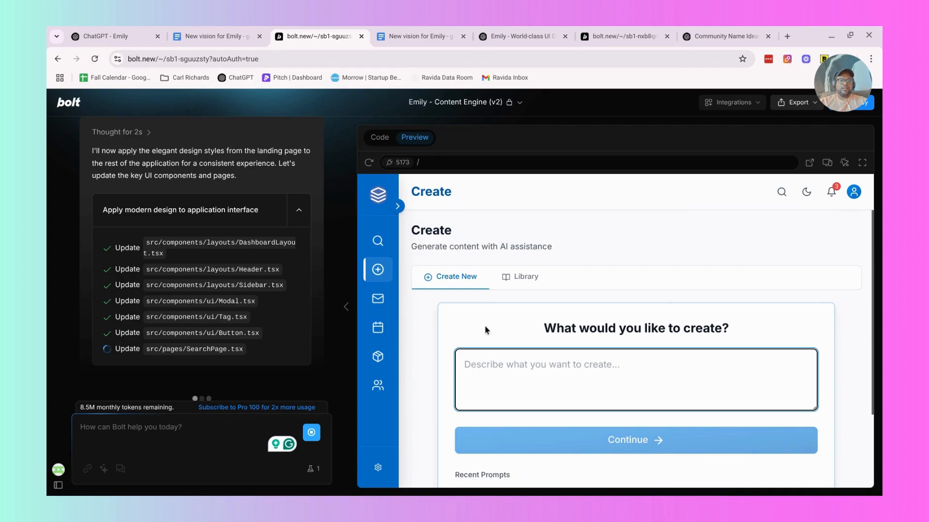
{"action": "left_click", "coordinate": [520, 277]}
{"action": "scroll", "coordinate": [585, 345], "scroll_direction": "down", "scroll_amount": 3}
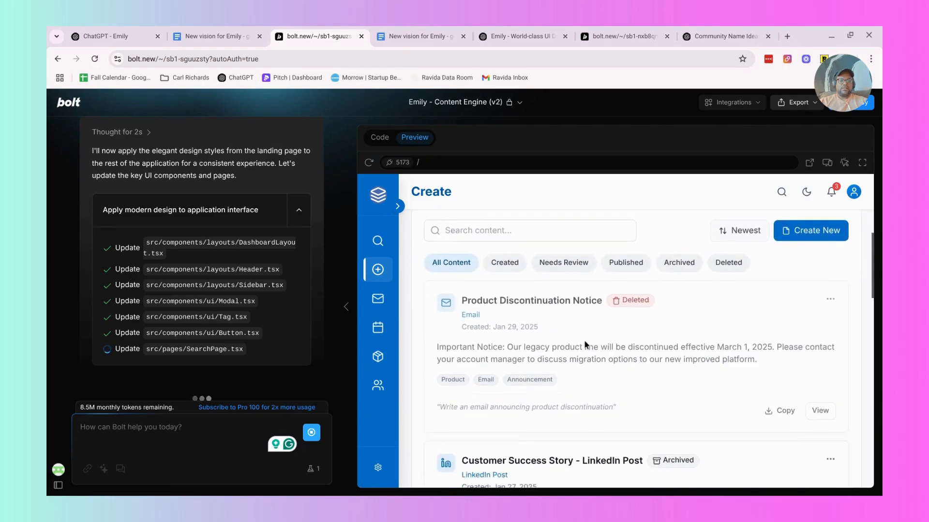
{"action": "scroll", "coordinate": [585, 345], "scroll_direction": "down", "scroll_amount": 3}
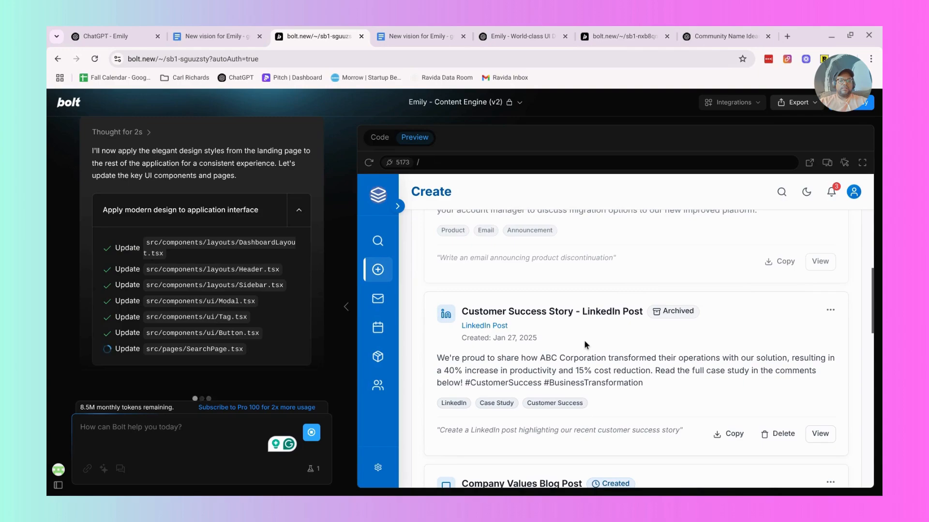
{"action": "scroll", "coordinate": [585, 345], "scroll_direction": "down", "scroll_amount": 1}
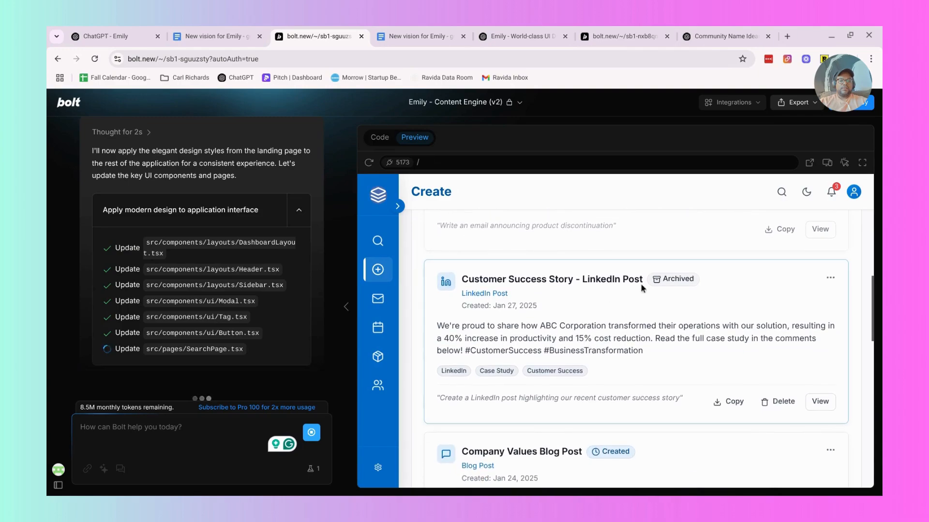
Open the Change Content Status dialog for the "Customer Success Story - LinkedIn Post" card and dismiss it.
{"action": "left_click", "coordinate": [829, 281]}
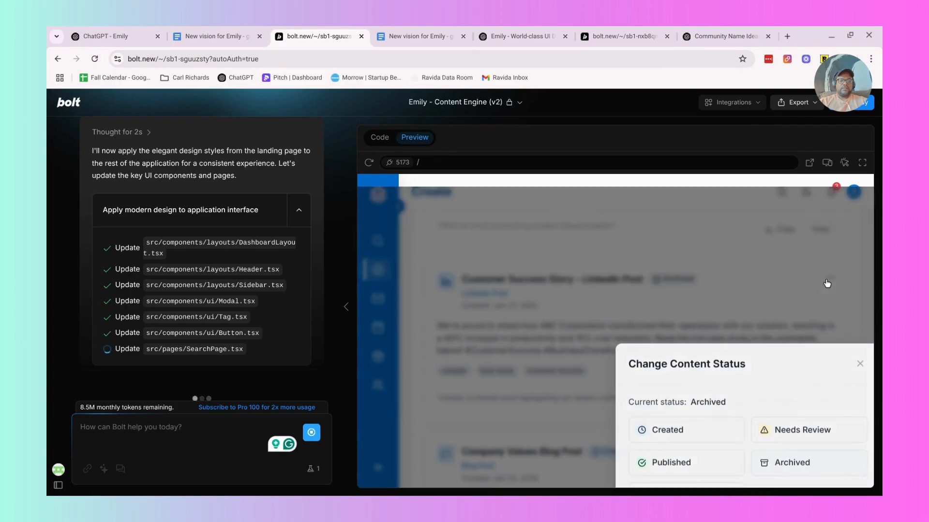
{"action": "left_click", "coordinate": [827, 283]}
{"action": "left_click", "coordinate": [826, 283]}
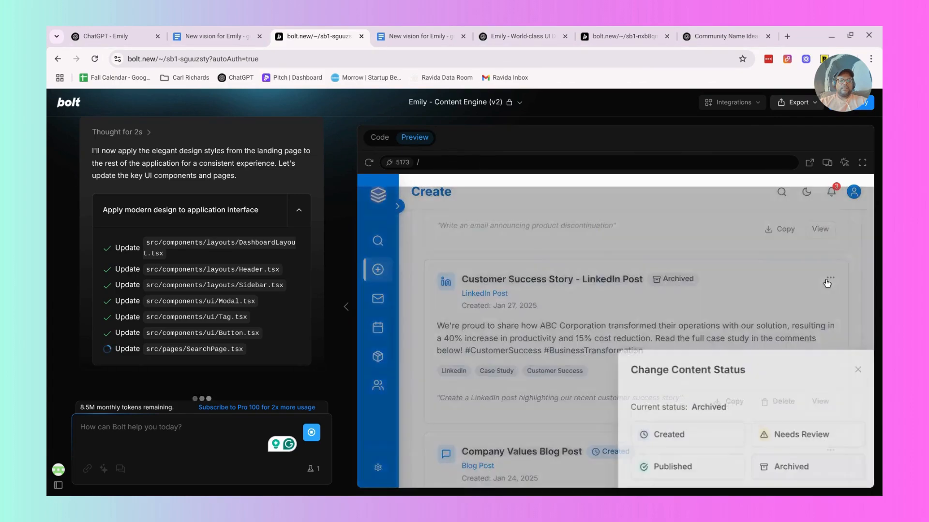
Close the Change Content Status dialog and look through the Create library, Campaigns, Content Library, Artifacts and Organization pages of the Emily preview.
{"action": "left_click", "coordinate": [858, 369]}
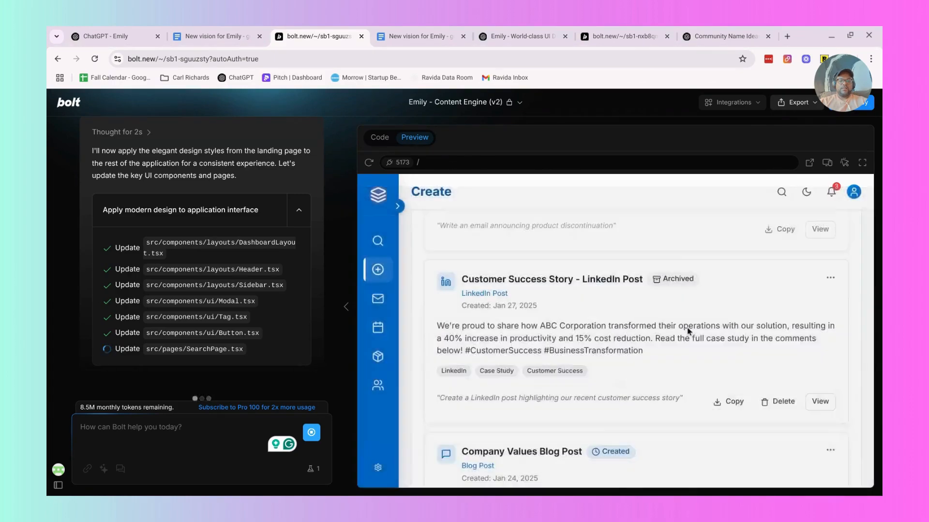
{"action": "scroll", "coordinate": [686, 331], "scroll_direction": "down", "scroll_amount": 2}
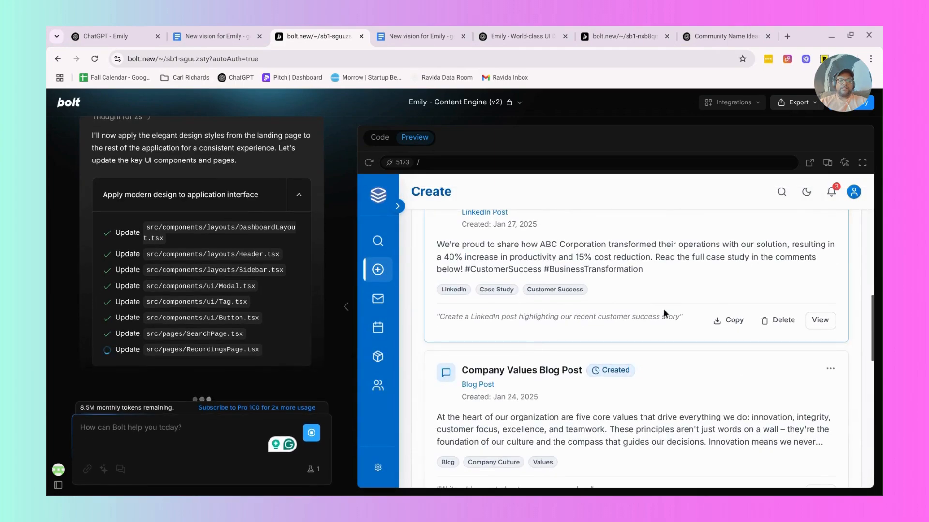
{"action": "left_click", "coordinate": [378, 298]}
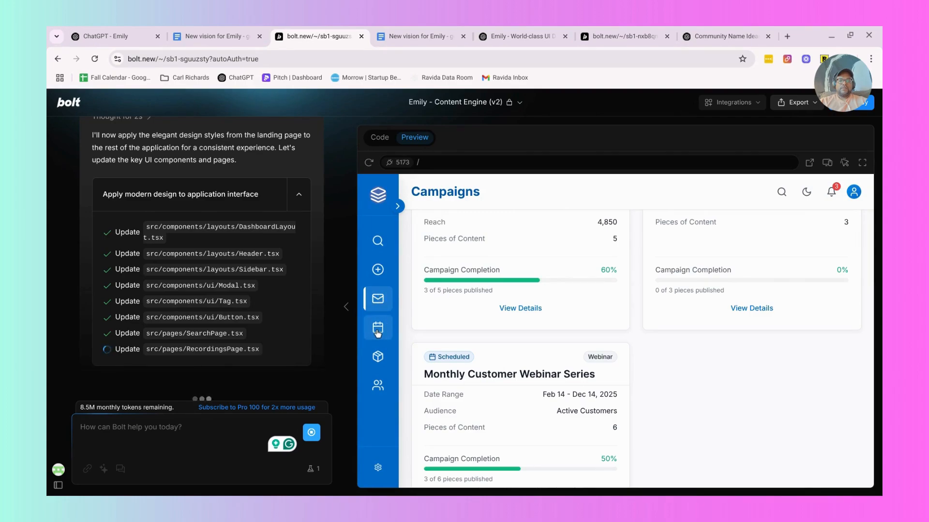
{"action": "left_click", "coordinate": [378, 332]}
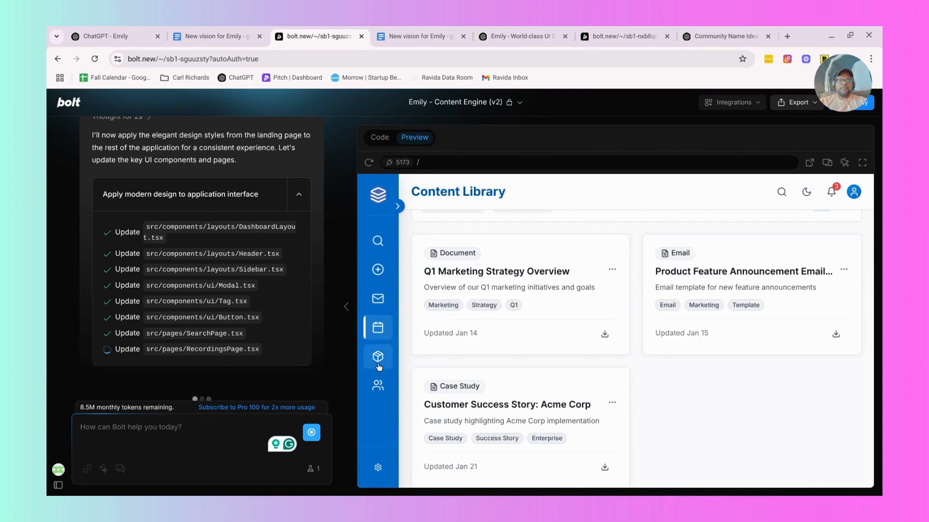
{"action": "left_click", "coordinate": [379, 368]}
{"action": "left_click", "coordinate": [378, 387]}
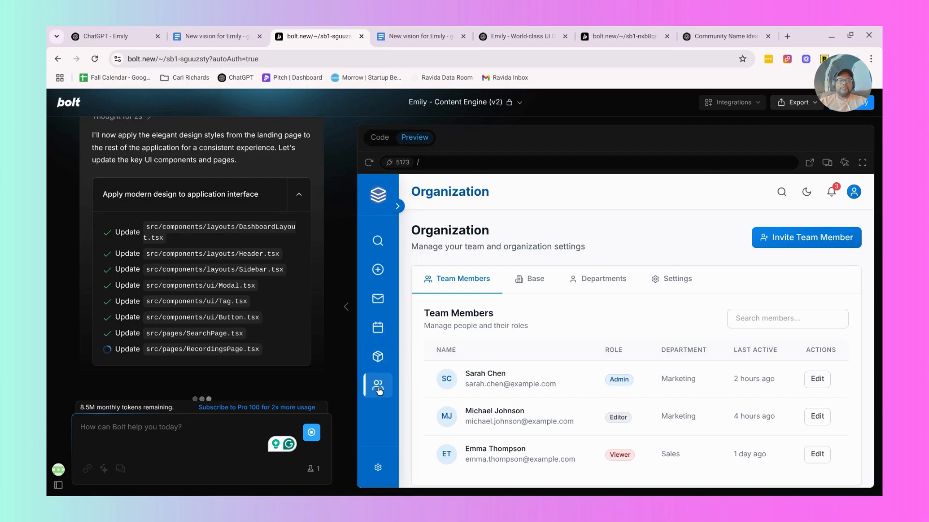
{"action": "left_click", "coordinate": [377, 349]}
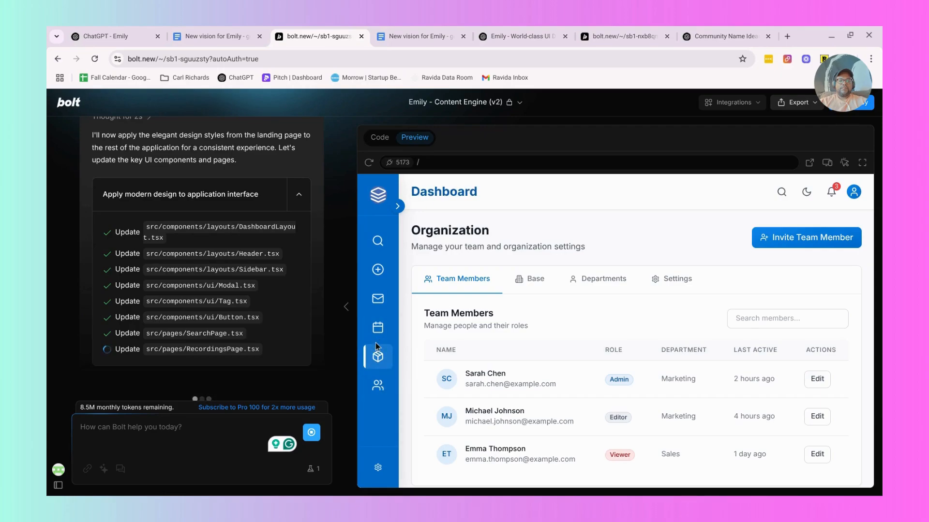
{"action": "left_click", "coordinate": [378, 327]}
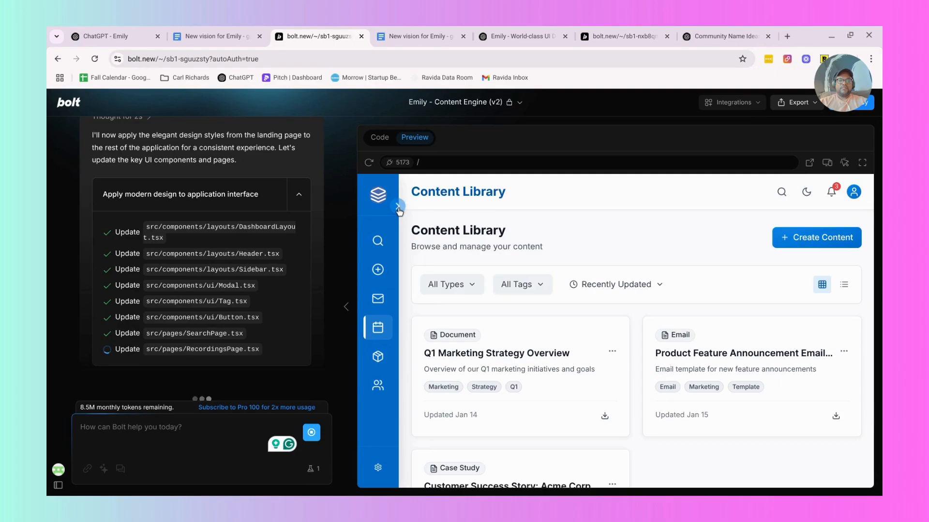
Expand the Emily preview's sidebar and view the Search, Create and Campaigns pages.
{"action": "left_click", "coordinate": [397, 207]}
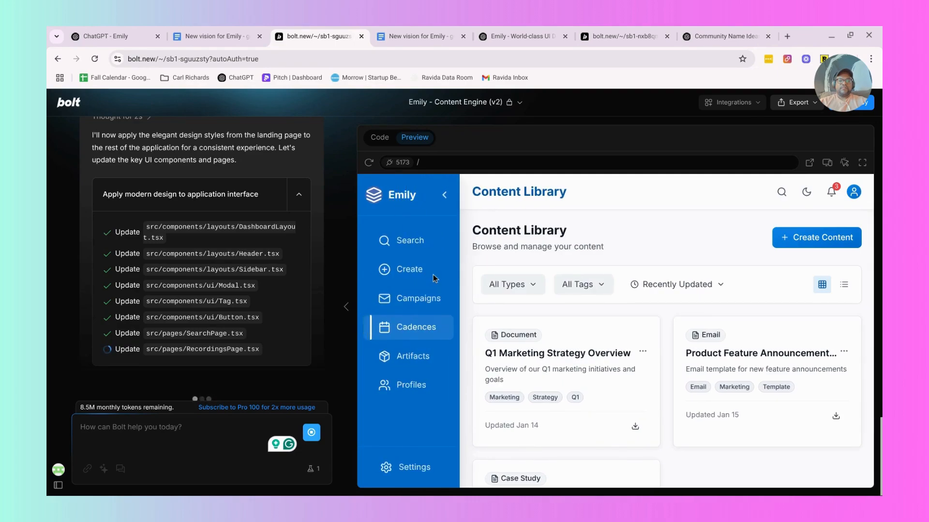
{"action": "left_click", "coordinate": [420, 250]}
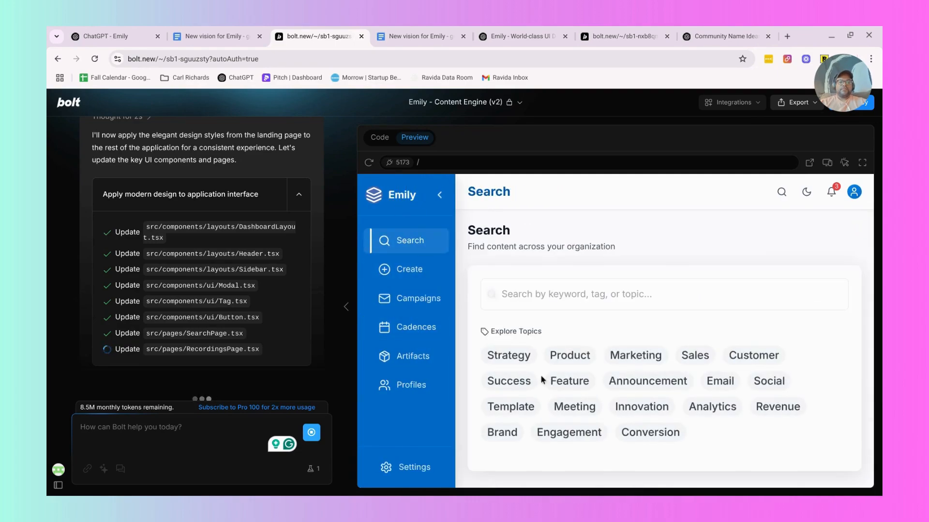
{"action": "left_click", "coordinate": [407, 272]}
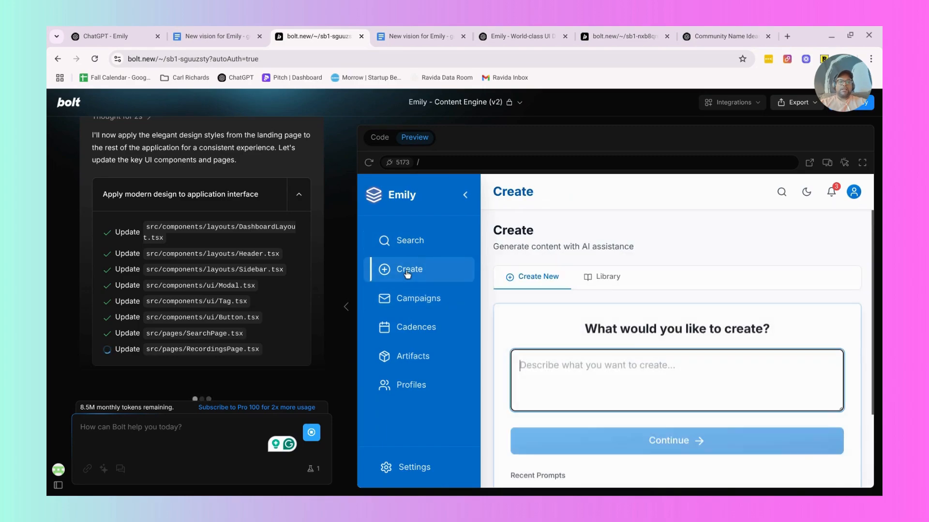
{"action": "left_click", "coordinate": [408, 299]}
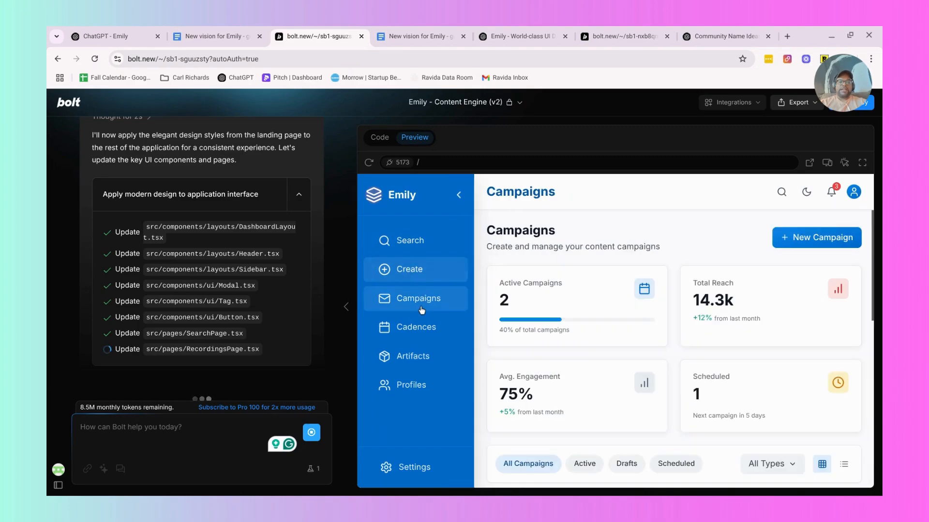
Switch to the New vision for Emily document and review the Core Experiences to Evoke section and the text below it.
{"action": "left_click", "coordinate": [419, 30]}
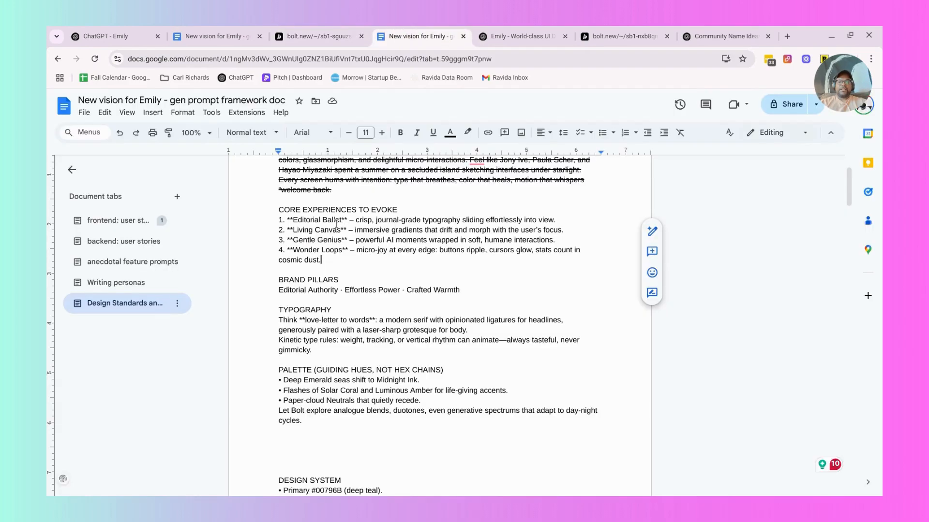
{"action": "scroll", "coordinate": [335, 224], "scroll_direction": "up", "scroll_amount": 1}
{"action": "left_click_drag", "start_coordinate": [279, 268], "coordinate": [340, 296]}
{"action": "scroll", "coordinate": [339, 297], "scroll_direction": "down", "scroll_amount": 1}
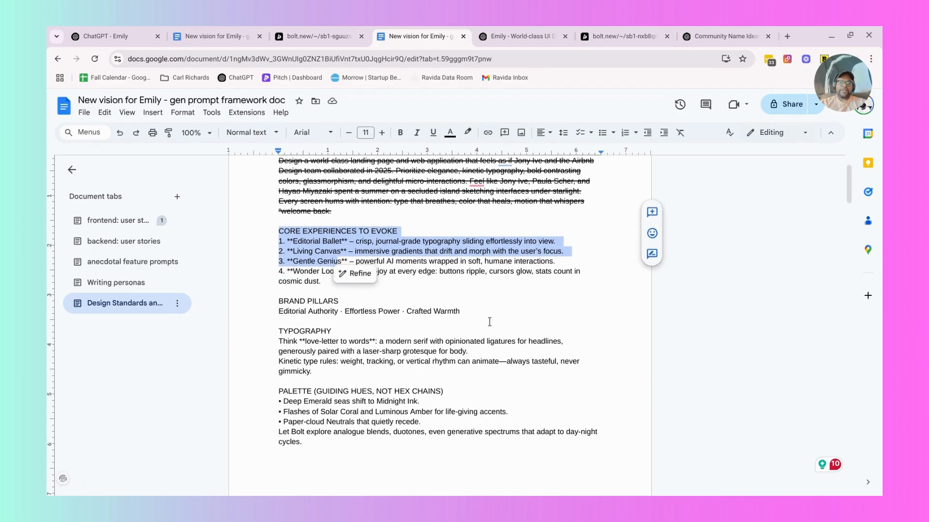
{"action": "left_click", "coordinate": [476, 309]}
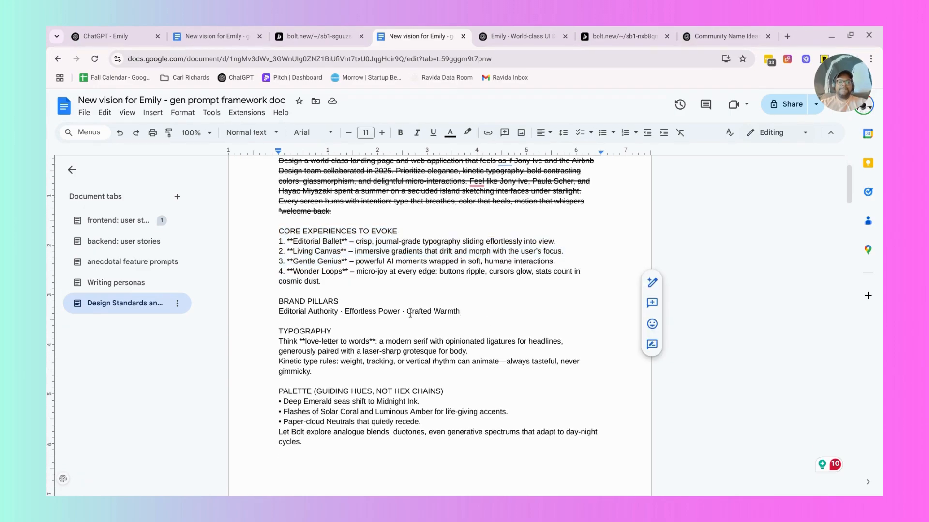
Go to the Community Name Ideas chat in ChatGPT, read the grounded, builder-centric names and highlight "Sixth Floor".
{"action": "left_click", "coordinate": [530, 35]}
{"action": "left_click", "coordinate": [604, 37]}
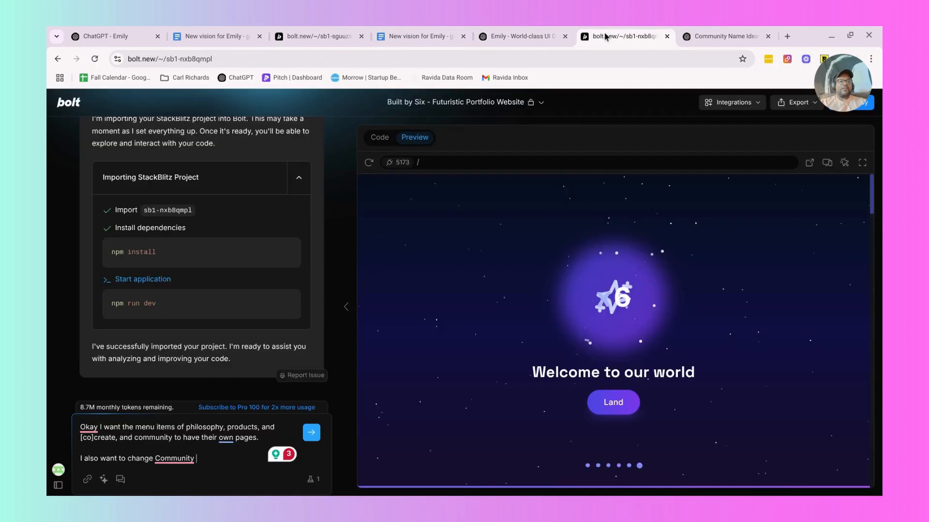
{"action": "left_click", "coordinate": [735, 33]}
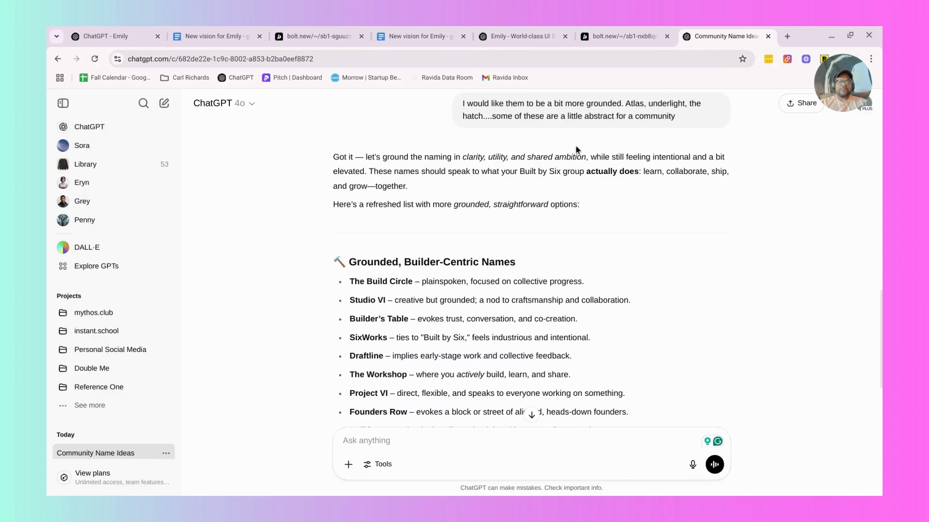
{"action": "scroll", "coordinate": [425, 222], "scroll_direction": "down", "scroll_amount": 2}
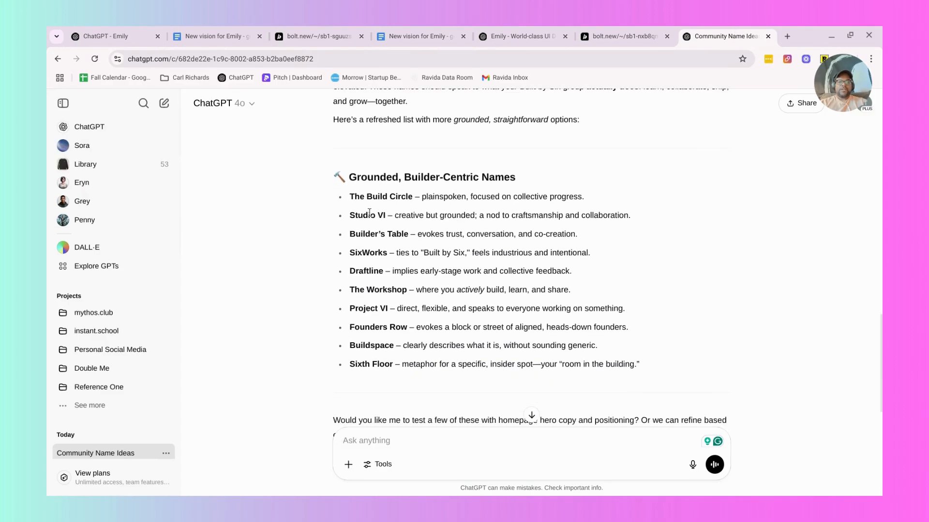
{"action": "scroll", "coordinate": [369, 212], "scroll_direction": "down", "scroll_amount": 1}
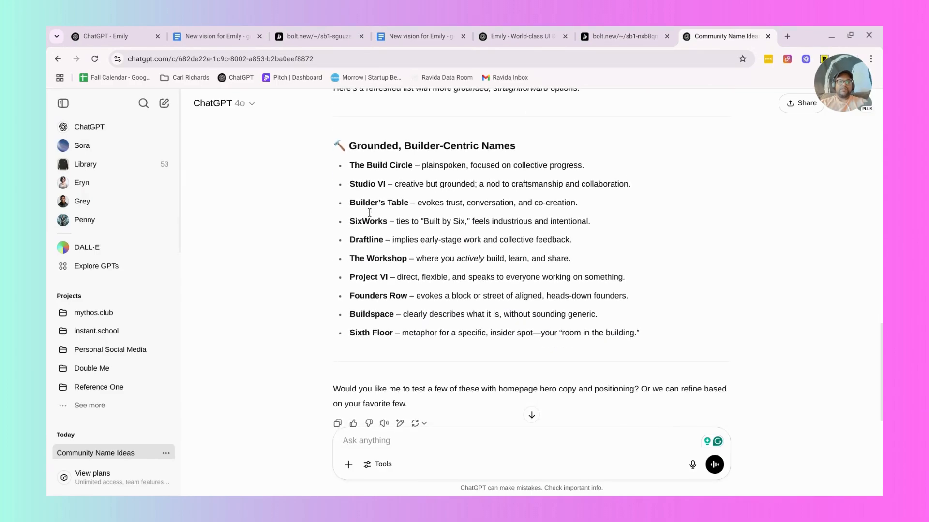
{"action": "scroll", "coordinate": [377, 252], "scroll_direction": "down", "scroll_amount": 1}
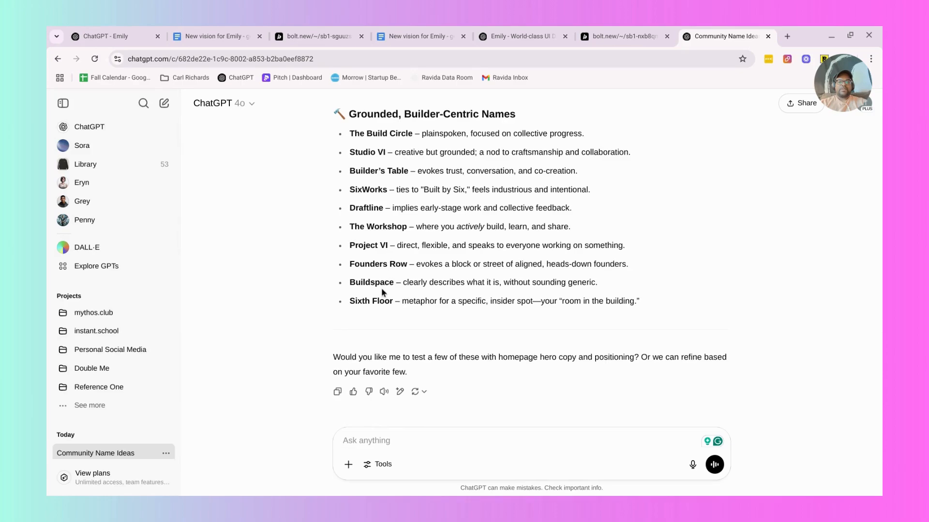
{"action": "scroll", "coordinate": [381, 288], "scroll_direction": "down", "scroll_amount": 1}
{"action": "triple_click", "coordinate": [382, 279]}
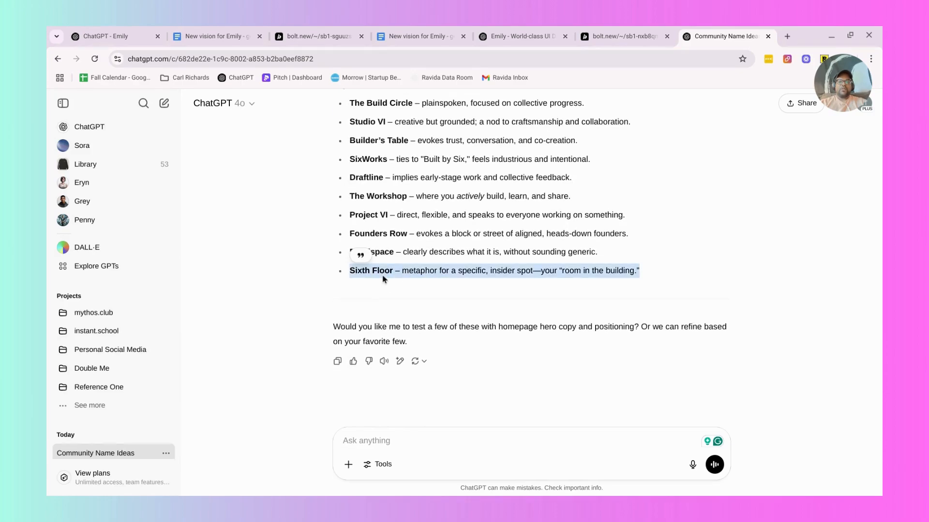
{"action": "left_click", "coordinate": [382, 279]}
{"action": "left_click_drag", "start_coordinate": [392, 271], "coordinate": [347, 273]}
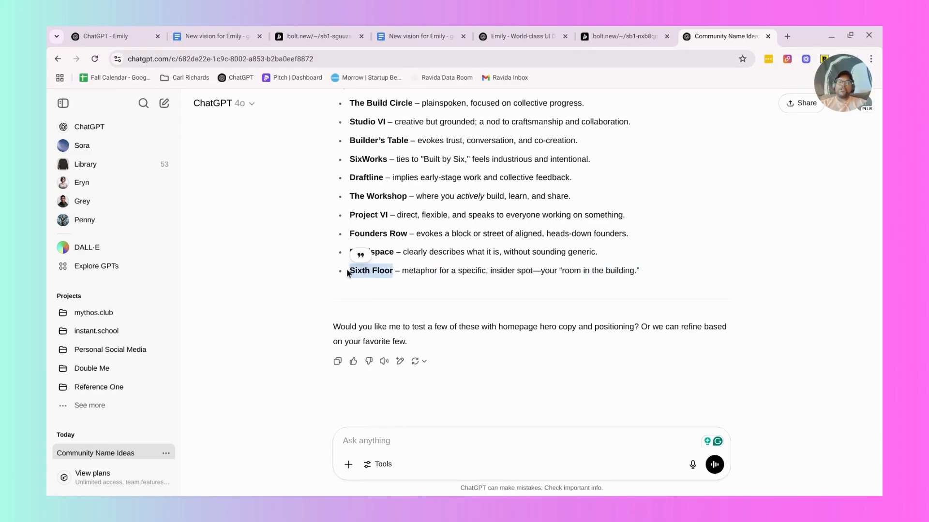
Switch to the Built by Six Bolt project and extend the unsent prompt with 'page from "communi'.
{"action": "left_click", "coordinate": [544, 30]}
{"action": "left_click", "coordinate": [614, 29]}
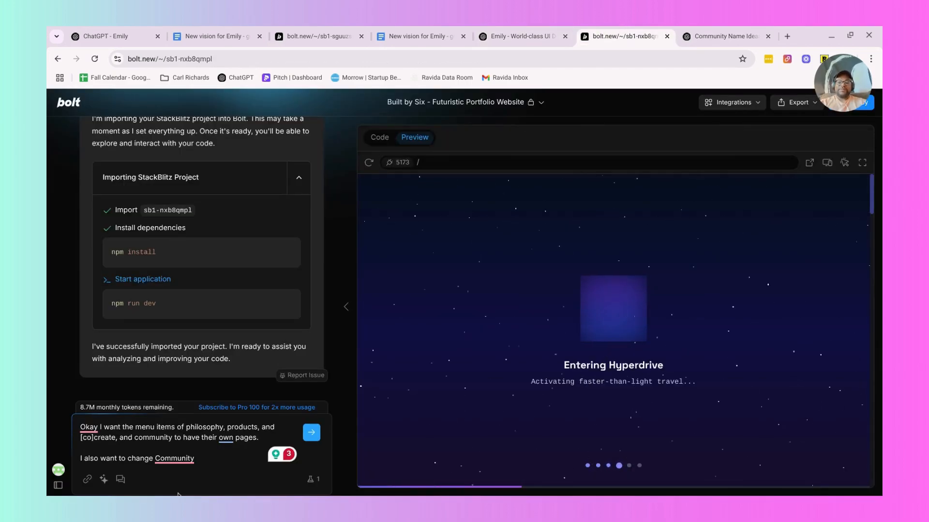
{"action": "type", "text": "page from \"com"}
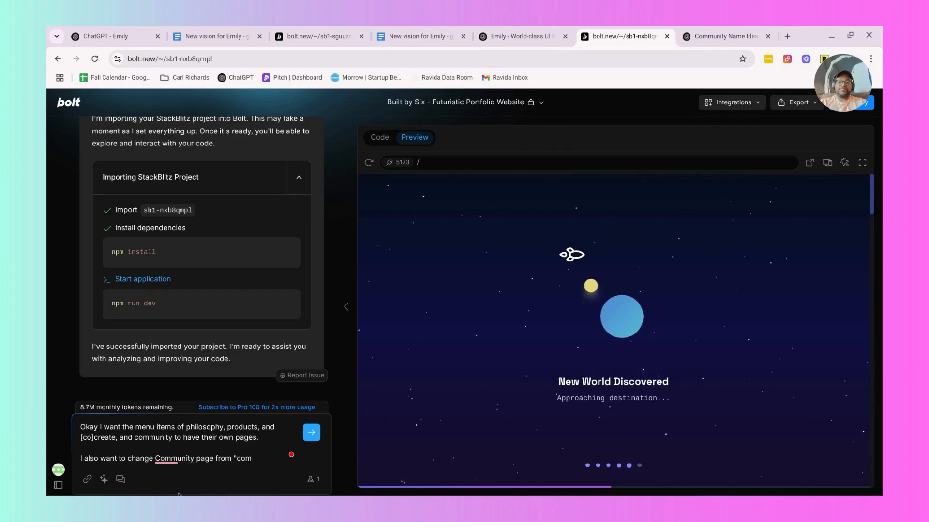
{"action": "type", "text": "muni"}
{"action": "key", "text": "ctrl+t"}
{"action": "type", "text": "youtube.com"}
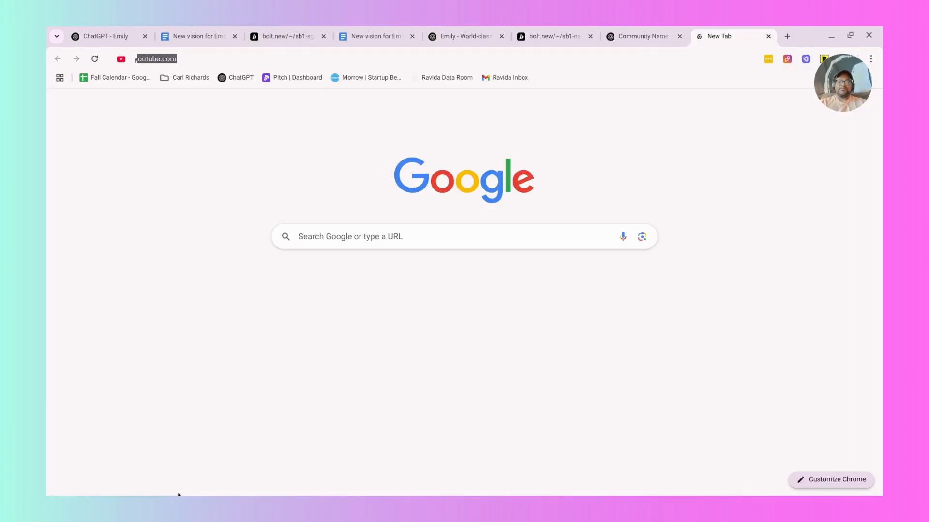
{"action": "left_click", "coordinate": [455, 30]}
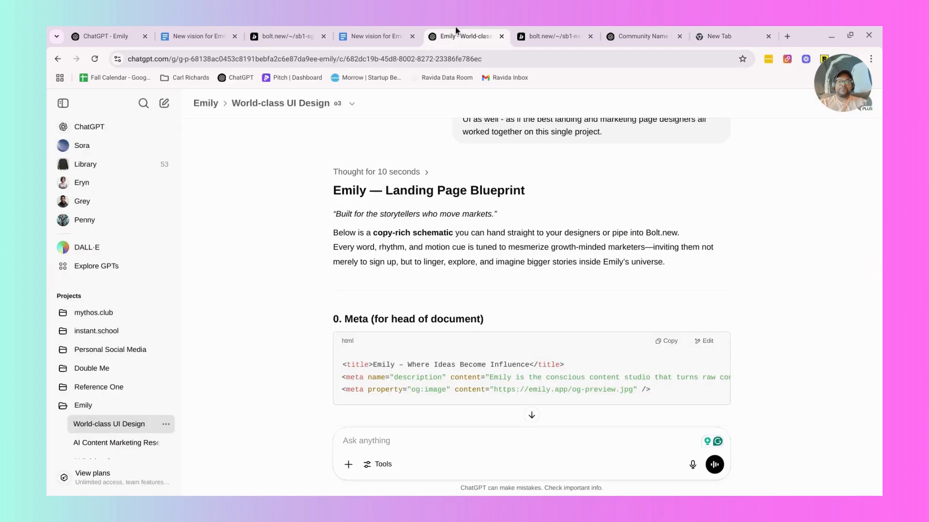
{"action": "left_click", "coordinate": [540, 36]}
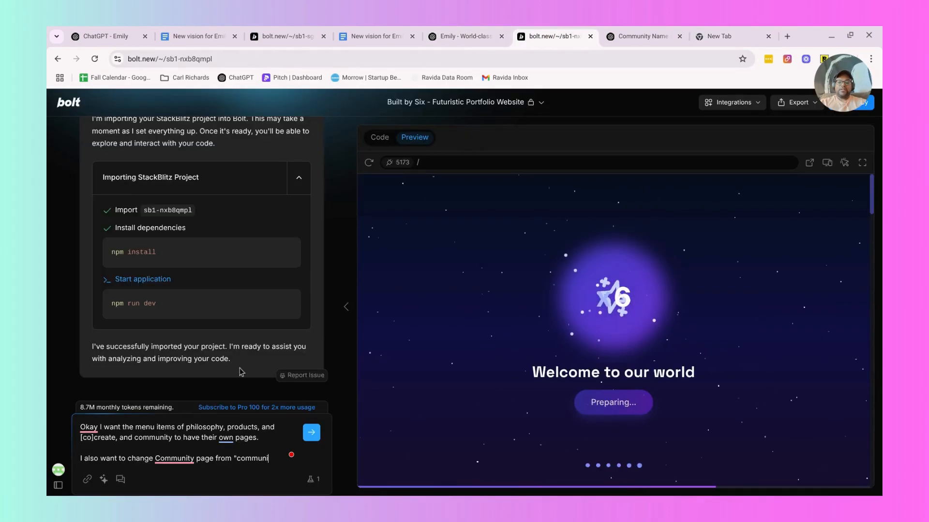
Finish the prompt's sentence so it asks for the page name to change from "community" to "The Sixth Floor".
{"action": "type", "text": "ty\" to "}
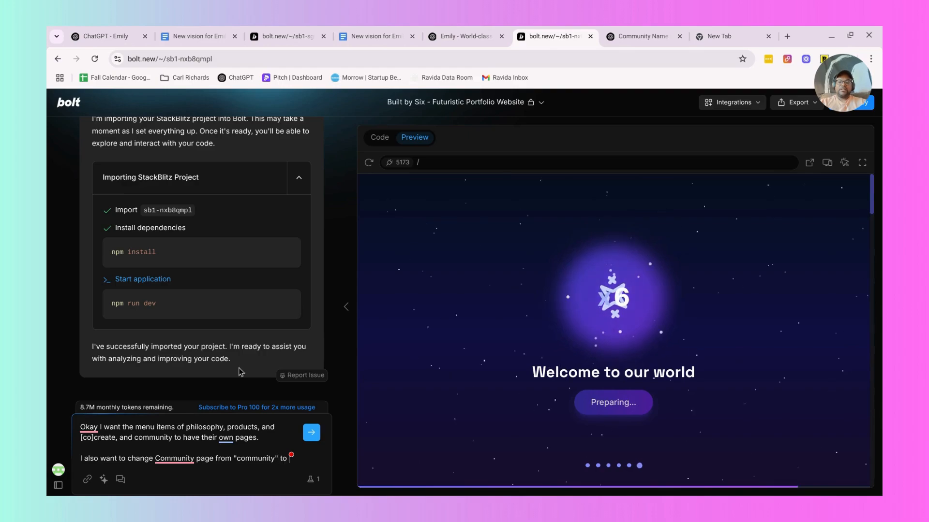
{"action": "type", "text": "\""}
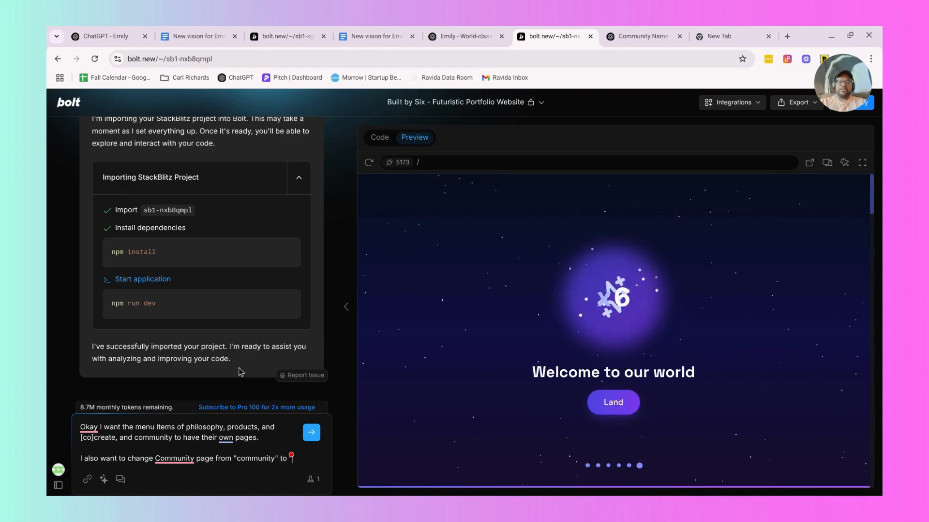
{"action": "type", "text": "Sixth Flo"}
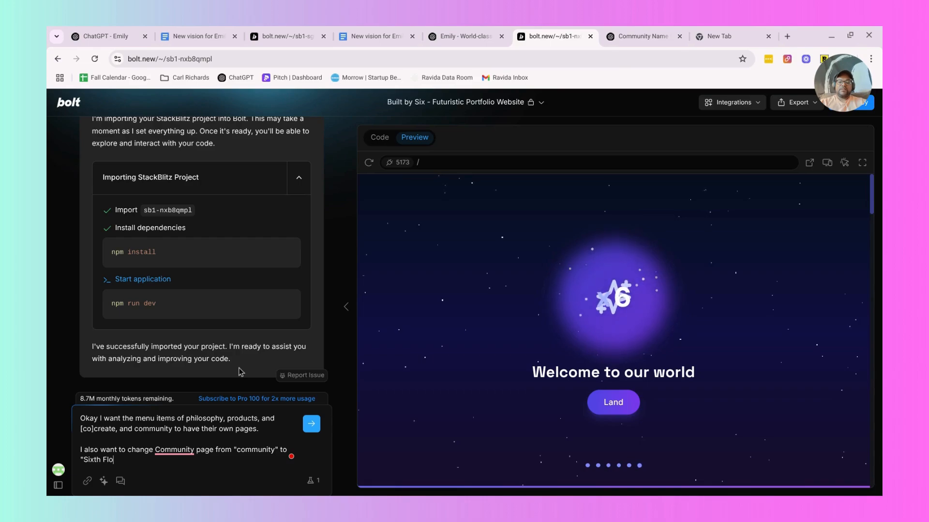
{"action": "type", "text": "or\""}
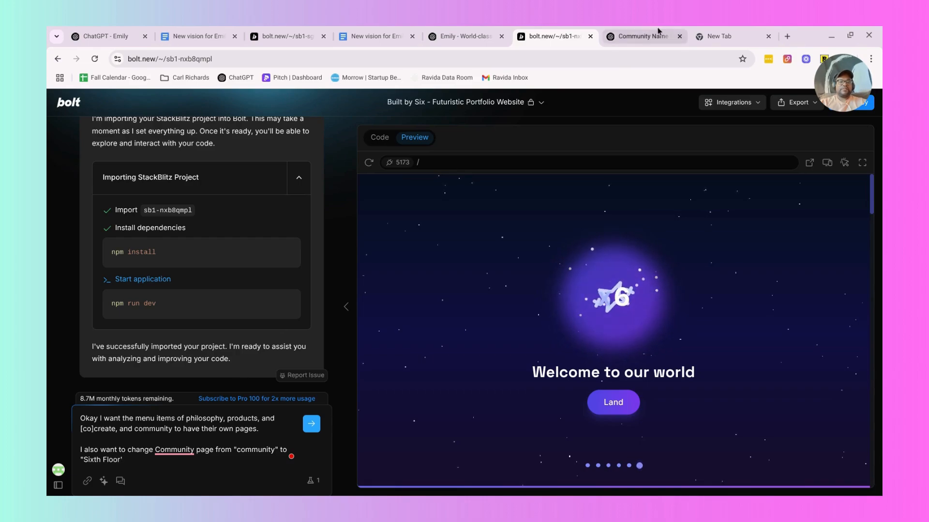
{"action": "left_click", "coordinate": [83, 459]}
{"action": "type", "text": "The"}
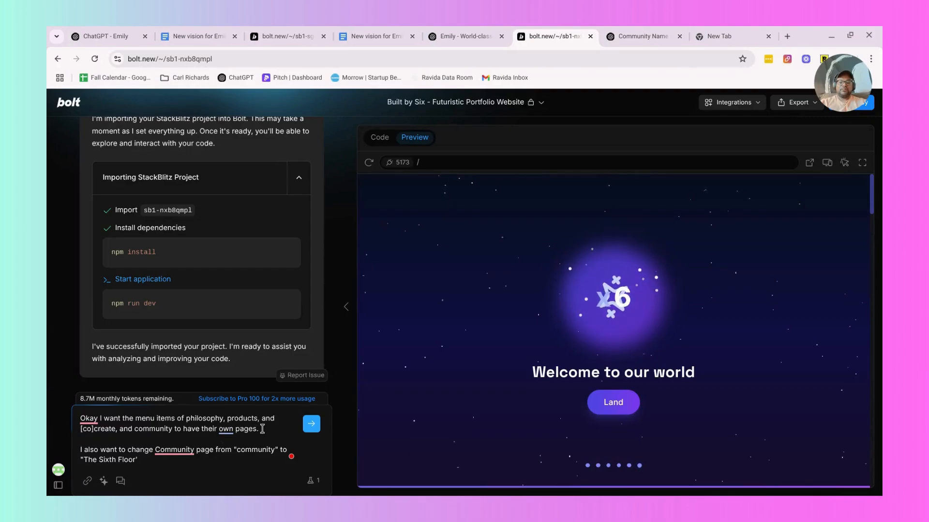
Switch to the Community Name Ideas chat in ChatGPT and get ready to write a new message.
{"action": "triple_click", "coordinate": [192, 419]}
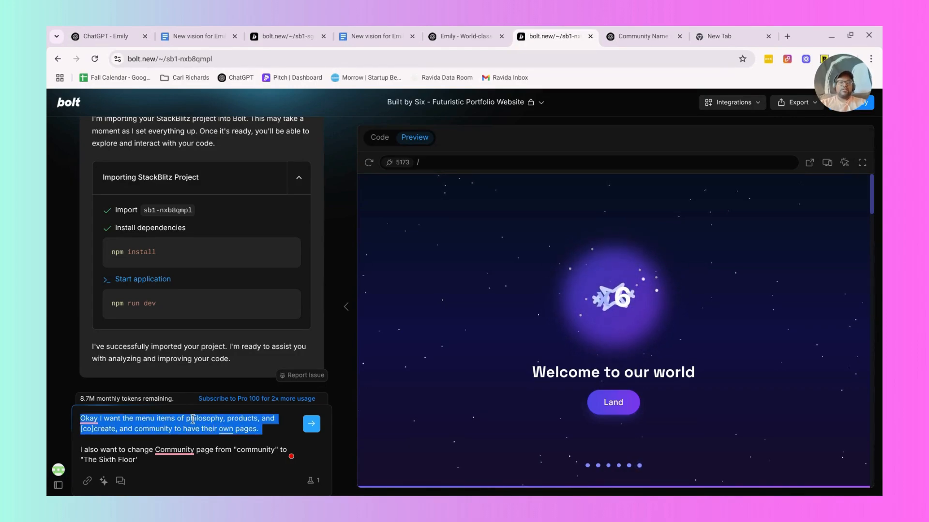
{"action": "left_click", "coordinate": [733, 32]}
{"action": "left_click", "coordinate": [665, 32]}
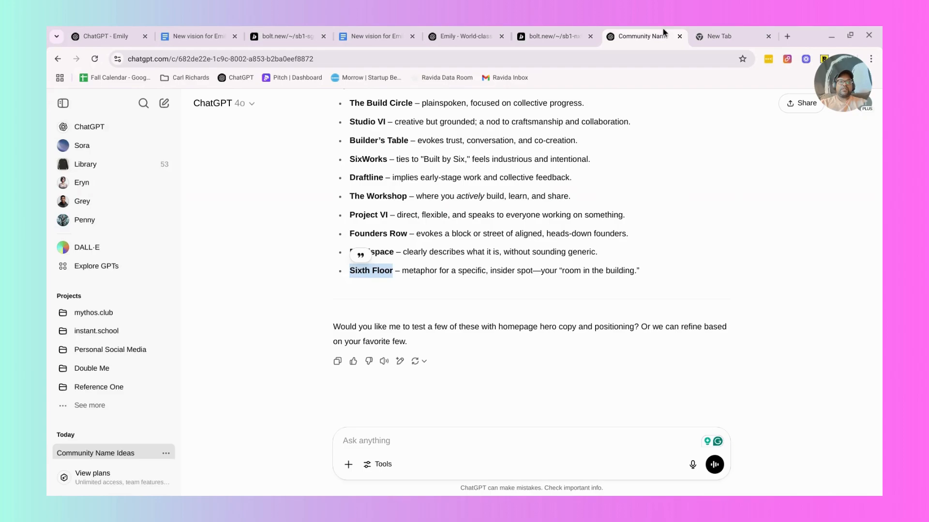
{"action": "left_click", "coordinate": [367, 449]}
{"action": "type", "text": "Now i want "}
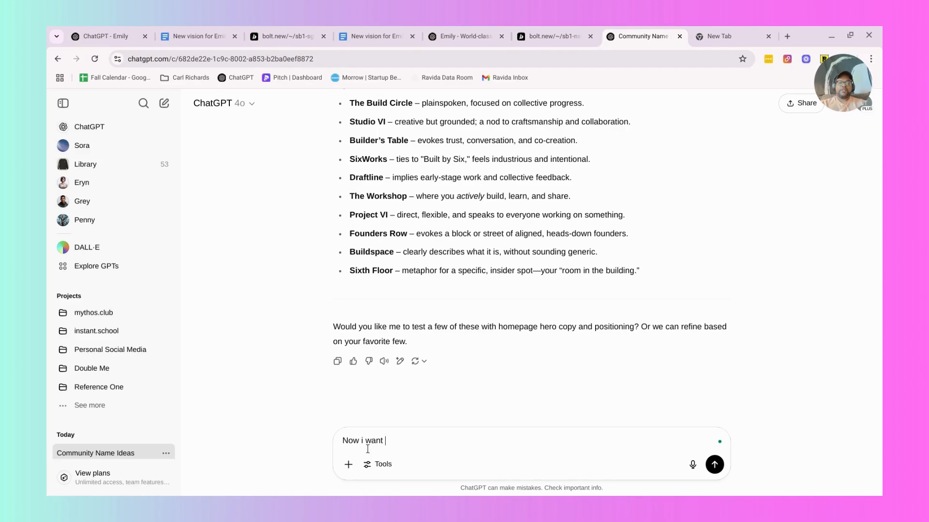
{"action": "type", "text": "you to popul"}
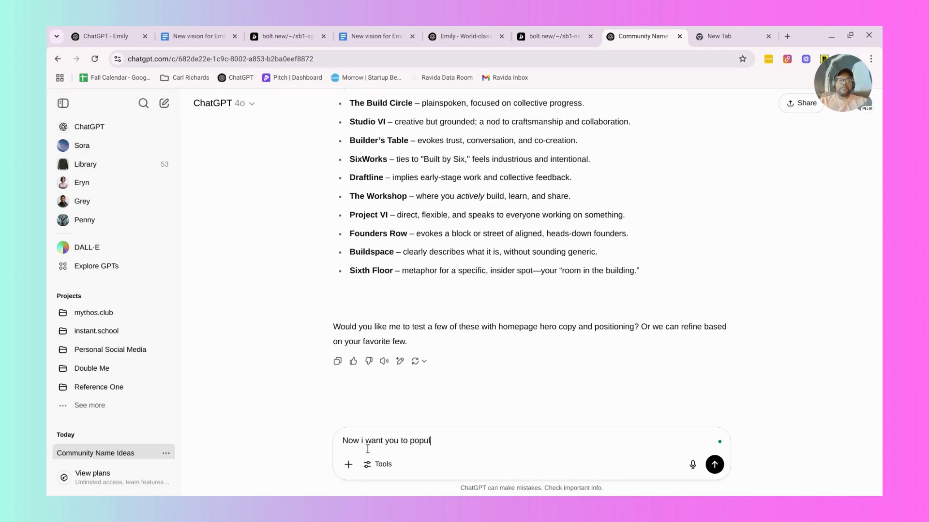
{"action": "type", "text": "ate the"}
{"action": "key", "text": "ctrl+a"}
{"action": "key", "text": "BackSpace"}
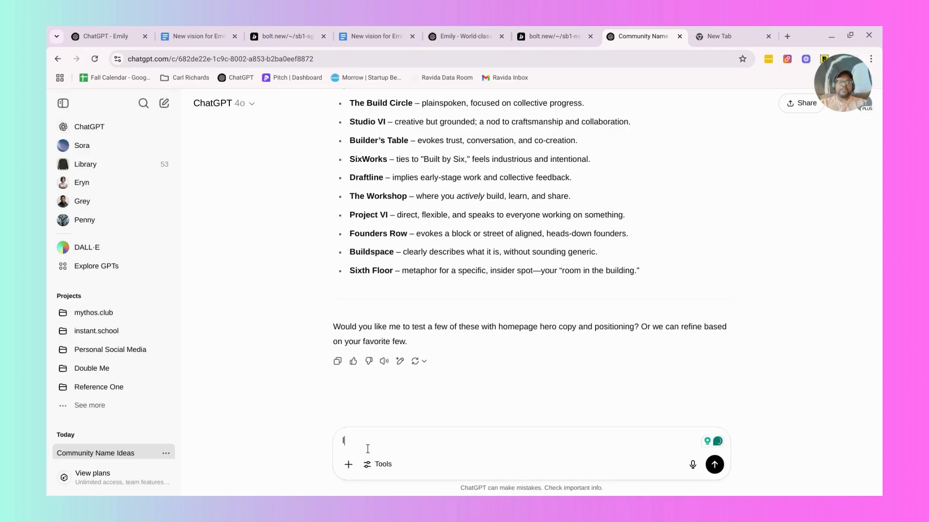
Send "let's go with Sixth Floor", and begin a follow-up message asking to populate all of the content for separate pages.
{"action": "type", "text": "let's go with Sixth Floor"}
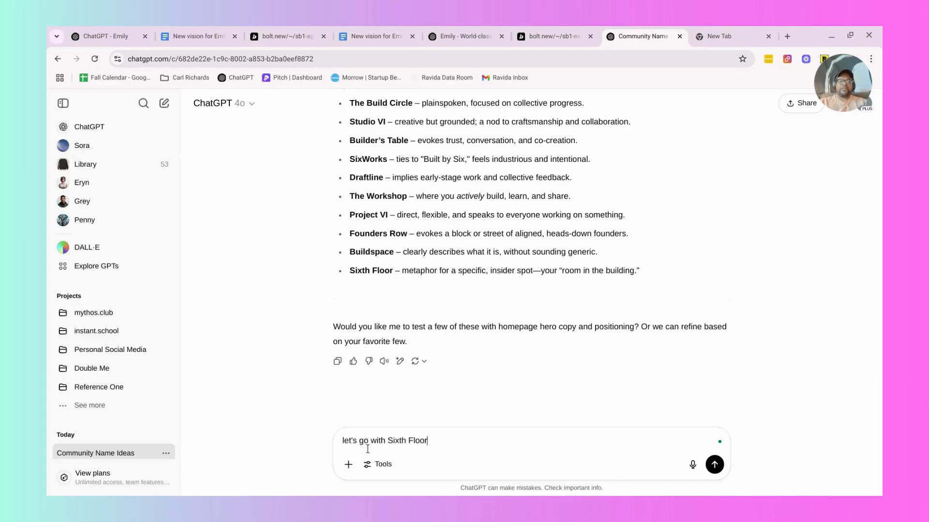
{"action": "key", "text": "Return"}
{"action": "type", "text": "I want you"}
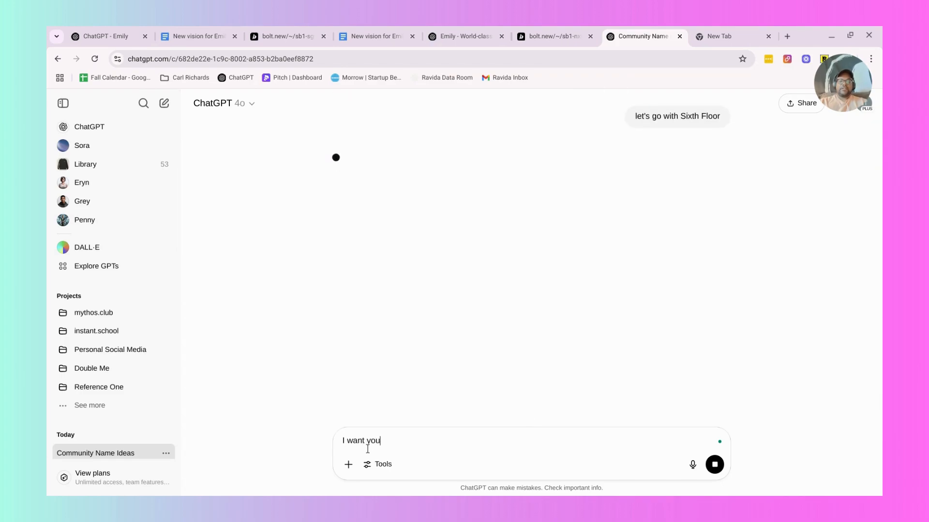
{"action": "type", "text": " to popyulate"}
{"action": "key", "text": "BackSpace"}
{"action": "key", "text": "BackSpace"}
{"action": "key", "text": "BackSpace"}
{"action": "key", "text": "BackSpace"}
{"action": "key", "text": "BackSpace"}
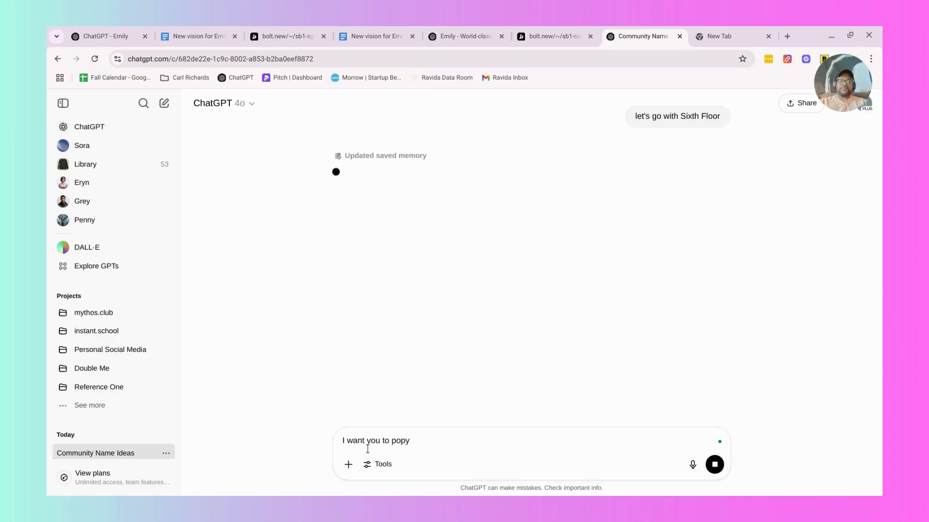
{"action": "type", "text": "late all fo the content for se"}
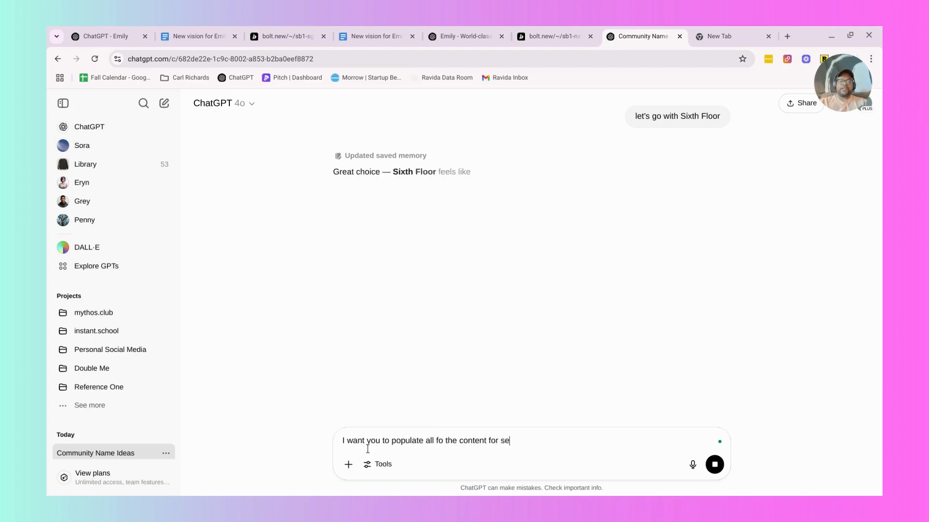
{"action": "type", "text": "parate pages of "}
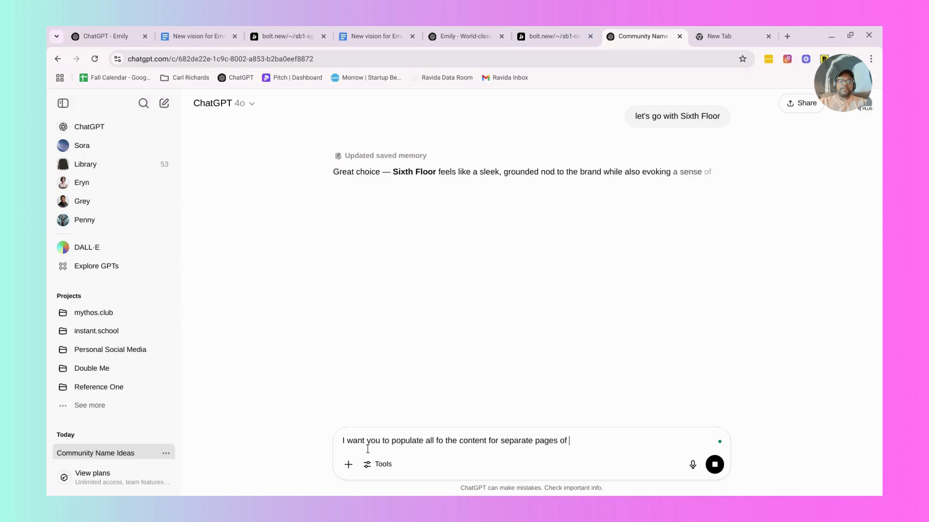
{"action": "type", "text": "you"}
Extend the follow-up message with the page names philosophy, products, [co]create, and sixth floor.
{"action": "key", "text": "BackSpace"}
{"action": "key", "text": "BackSpace"}
{"action": "key", "text": "BackSpace"}
{"action": "type", "text": "p"}
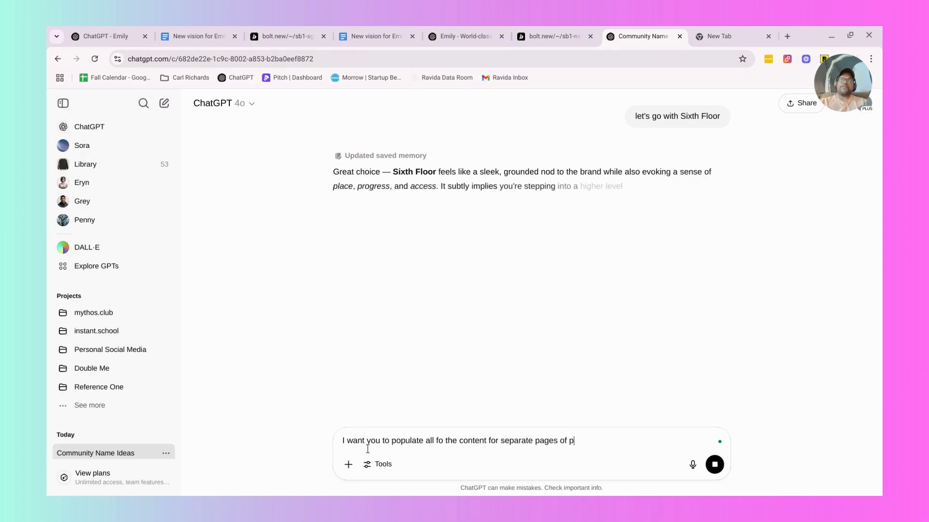
{"action": "key", "text": "BackSpace"}
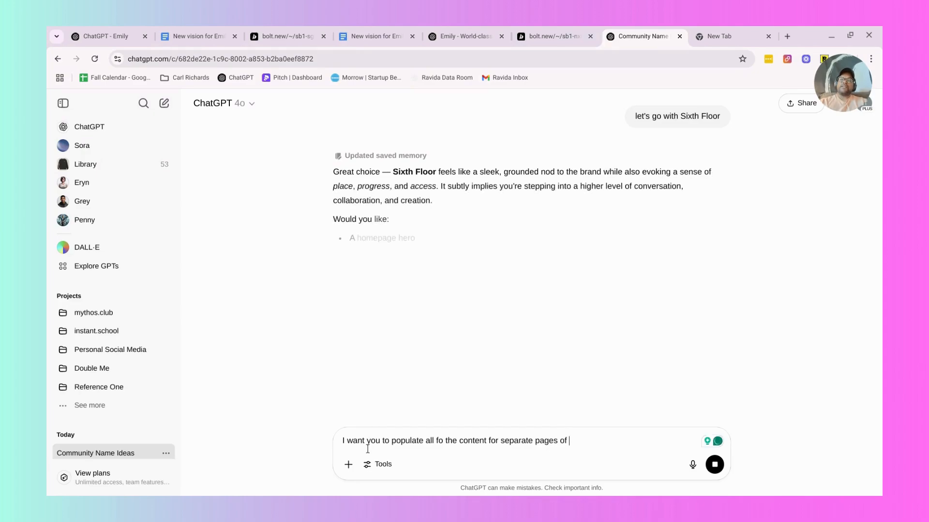
{"action": "type", "text": "phi"}
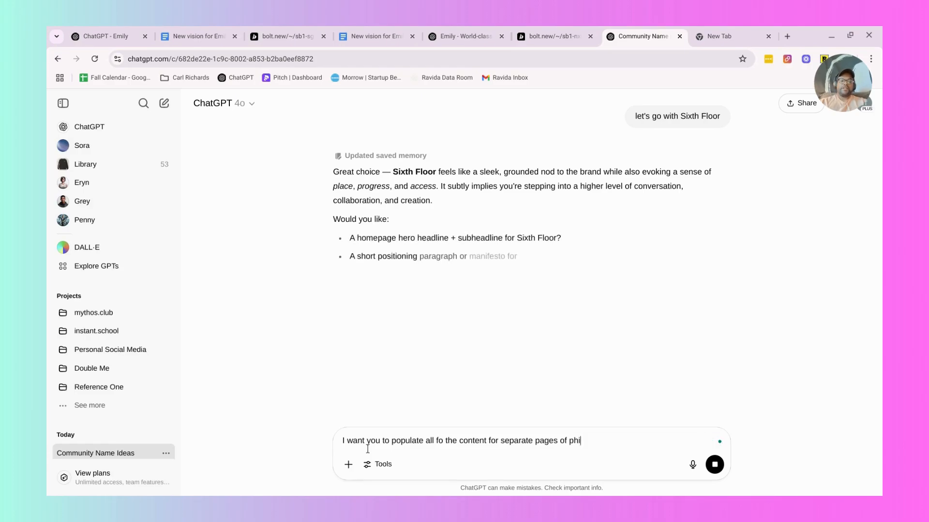
{"action": "type", "text": "losophy,"}
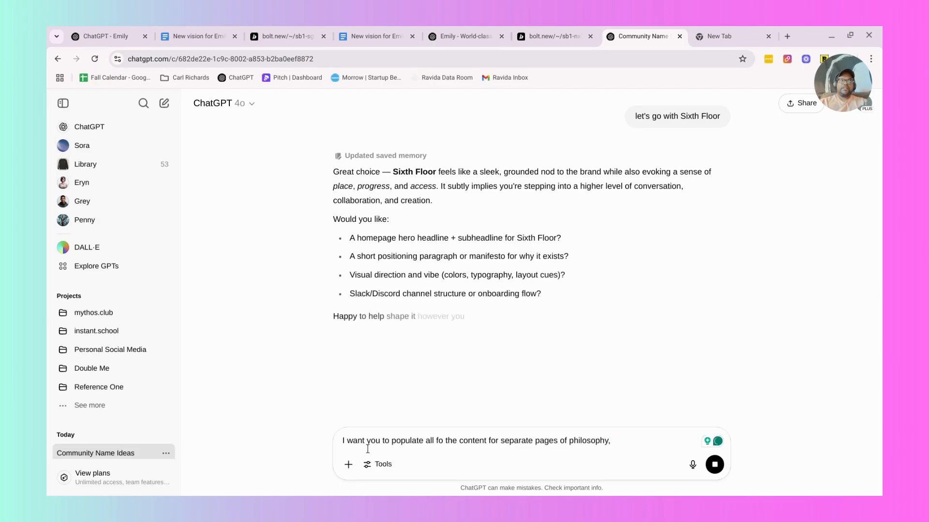
{"action": "type", "text": " products, b"}
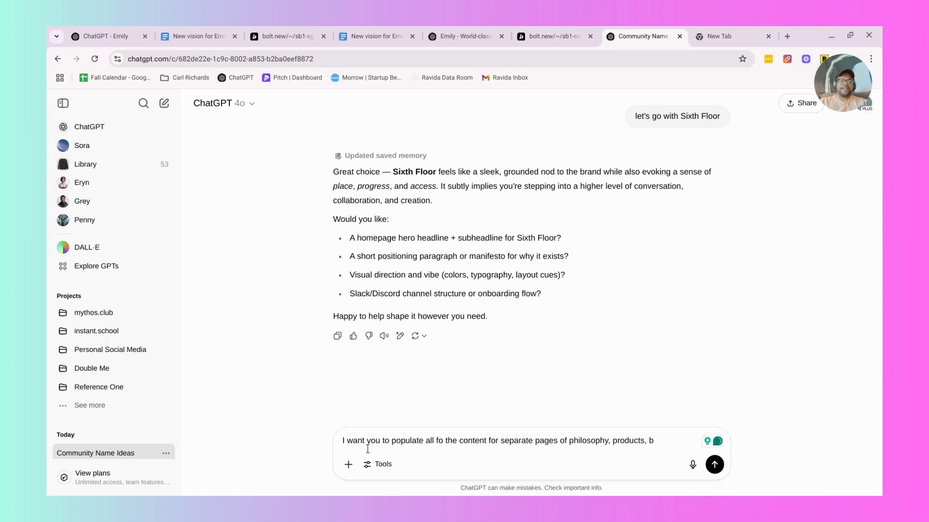
{"action": "type", "text": "[co"}
{"action": "key", "text": "BackSpace"}
{"action": "type", "text": "create, and"}
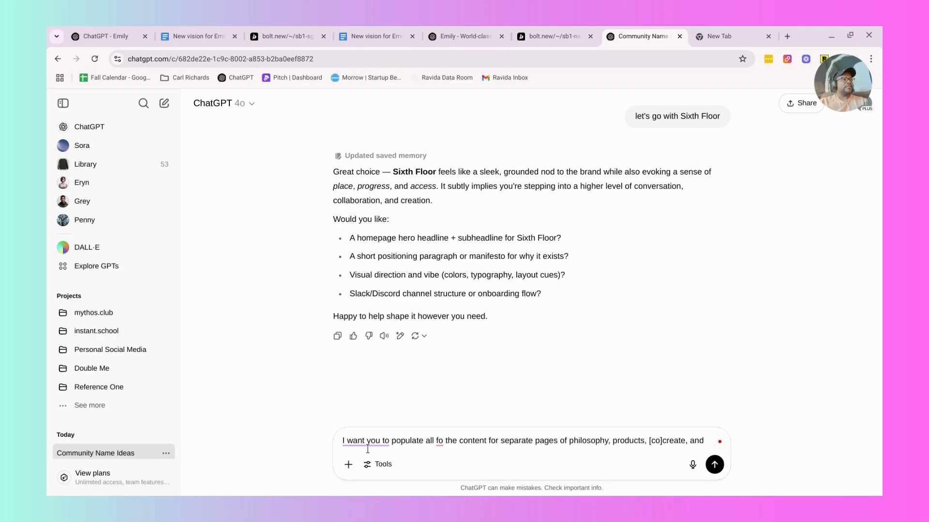
{"action": "type", "text": "he six"}
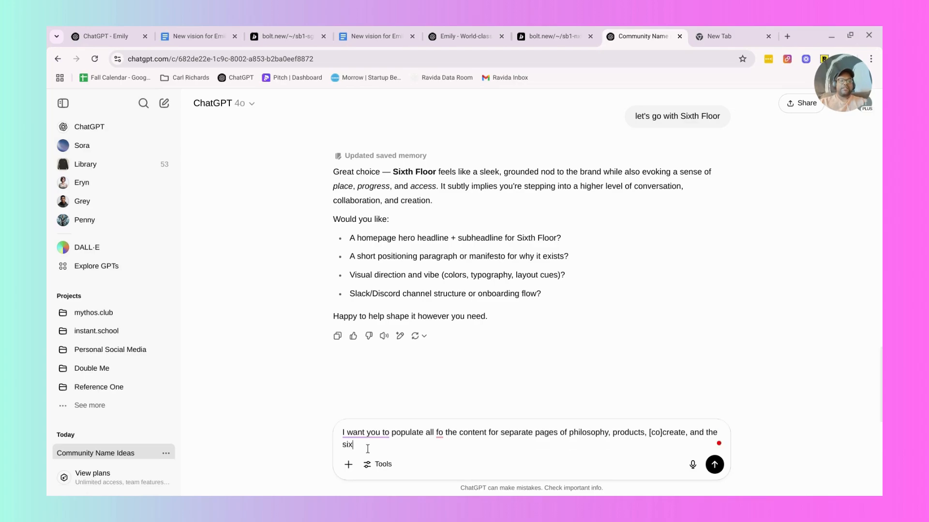
{"action": "key", "text": "BackSpace"}
{"action": "key", "text": "BackSpace"}
{"action": "key", "text": "BackSpace"}
{"action": "key", "text": "BackSpace"}
{"action": "key", "text": "BackSpace"}
{"action": "key", "text": "BackSpace"}
{"action": "key", "text": "BackSpace"}
{"action": "key", "text": "BackSpace"}
{"action": "type", "text": "sixt"}
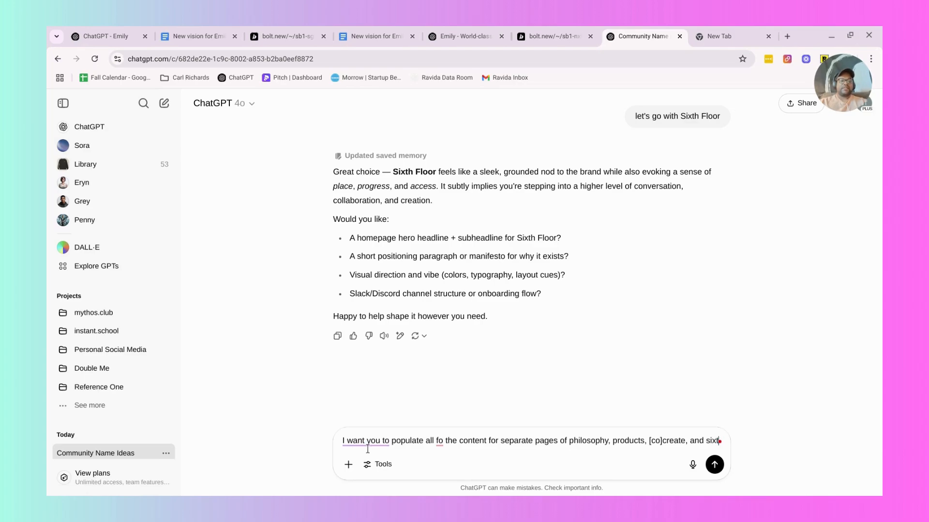
{"action": "type", "text": "h floor"}
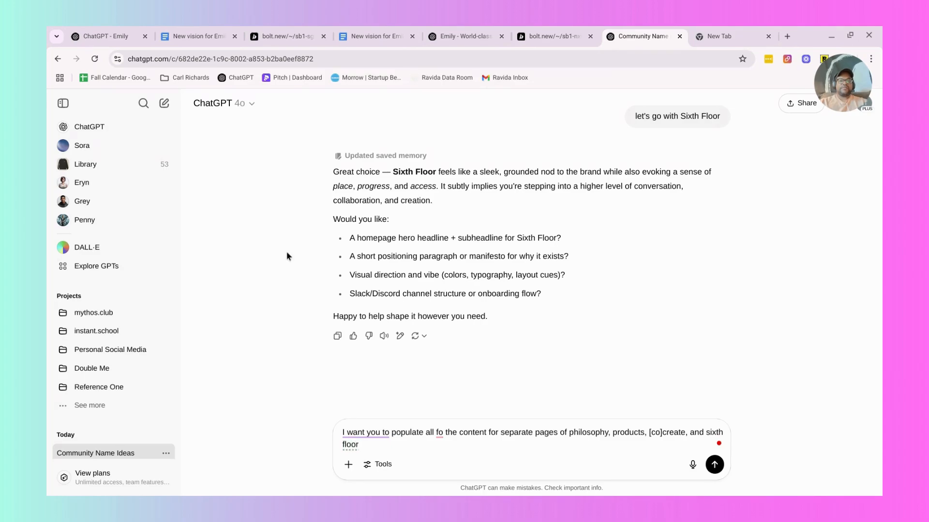
Change the model to o3 and send the message, ending it with "can you help me craft all of the elements of those pages?".
{"action": "left_click", "coordinate": [235, 104]}
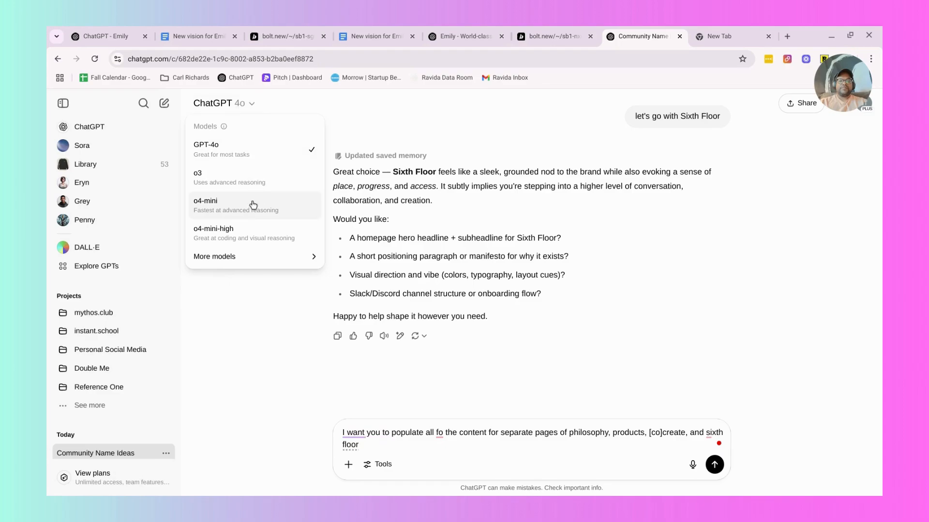
{"action": "left_click", "coordinate": [254, 180]}
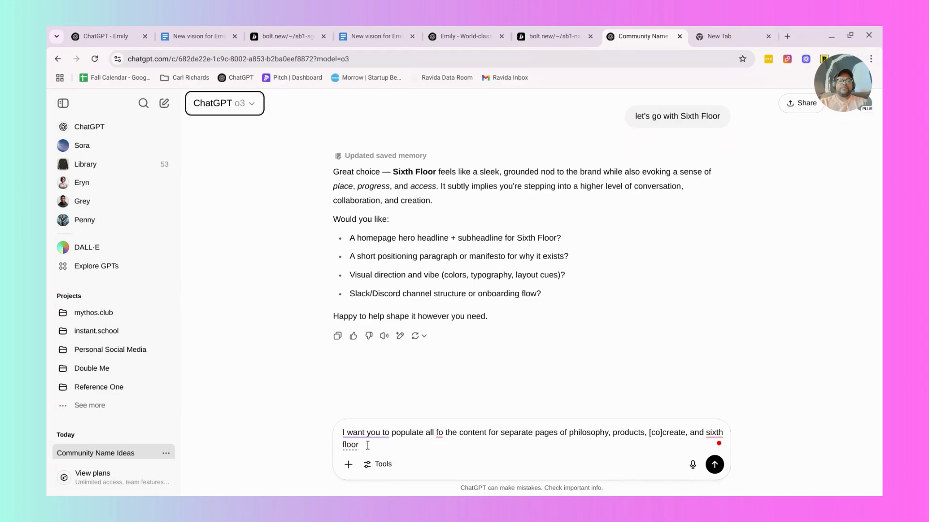
{"action": "left_click", "coordinate": [368, 445]}
{"action": "type", "text": "can you help me craft"}
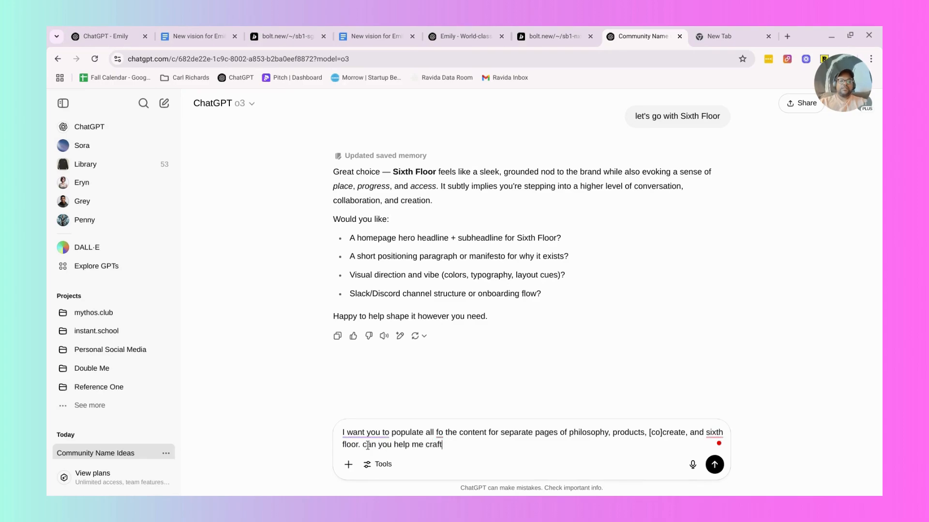
{"action": "type", "text": " all of the elements of those "}
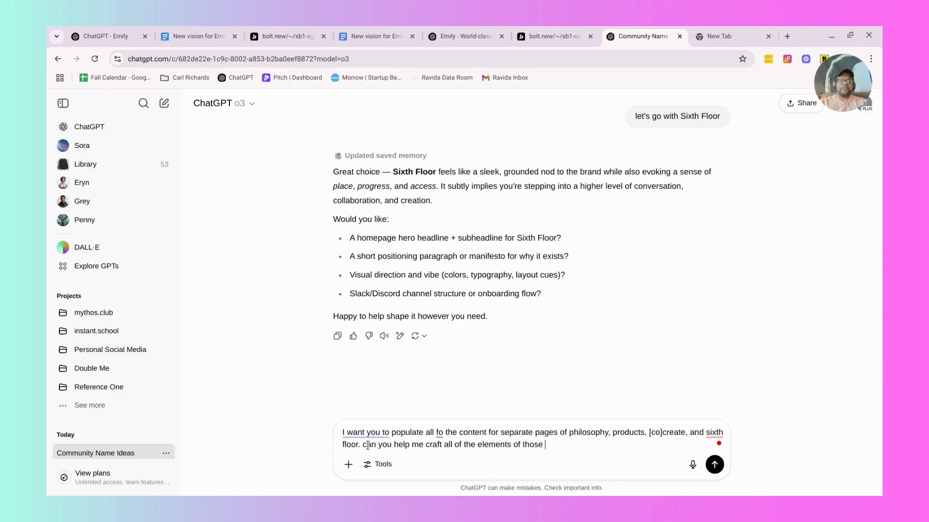
{"action": "type", "text": "pages?"}
{"action": "key", "text": "Return"}
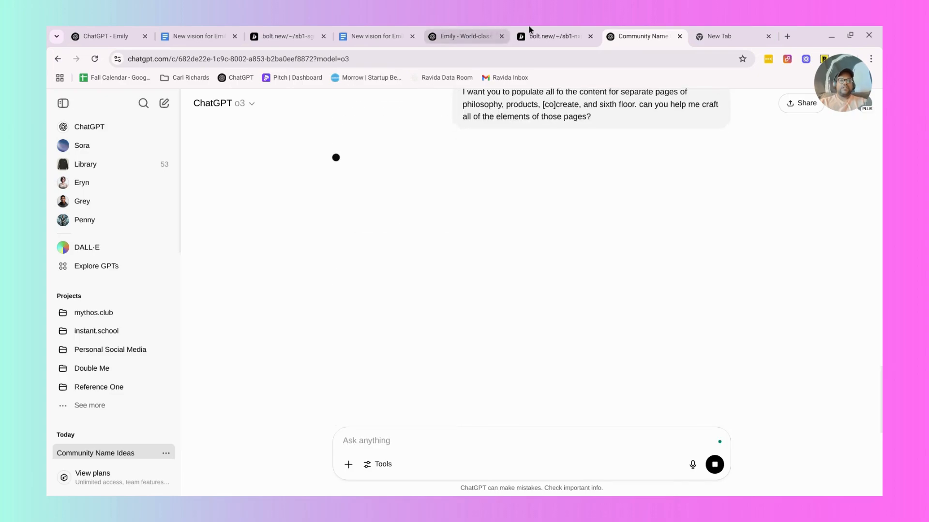
Switch to the Emily v2 Bolt project, sign in to the previewed app and examine its Create and Campaigns pages.
{"action": "left_click", "coordinate": [286, 36]}
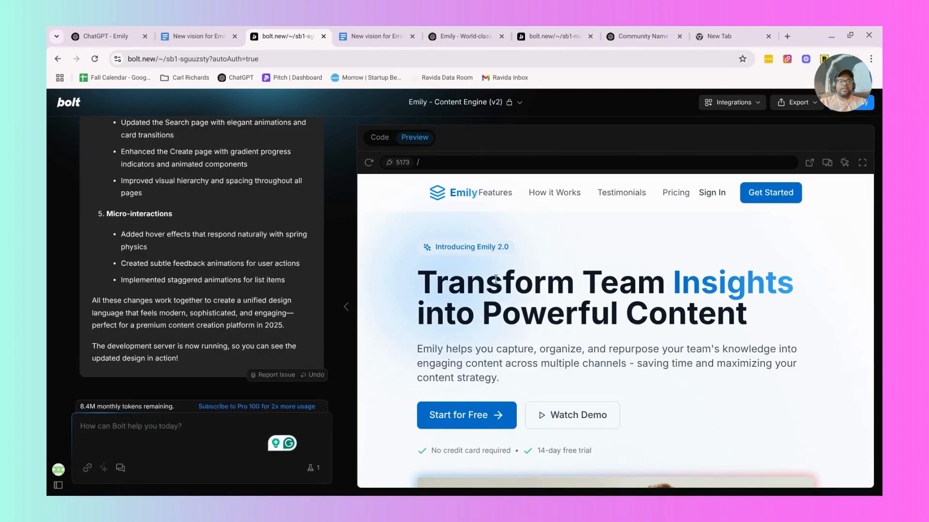
{"action": "scroll", "coordinate": [495, 278], "scroll_direction": "down", "scroll_amount": 5}
{"action": "scroll", "coordinate": [550, 276], "scroll_direction": "up", "scroll_amount": 5}
{"action": "left_click", "coordinate": [712, 193]}
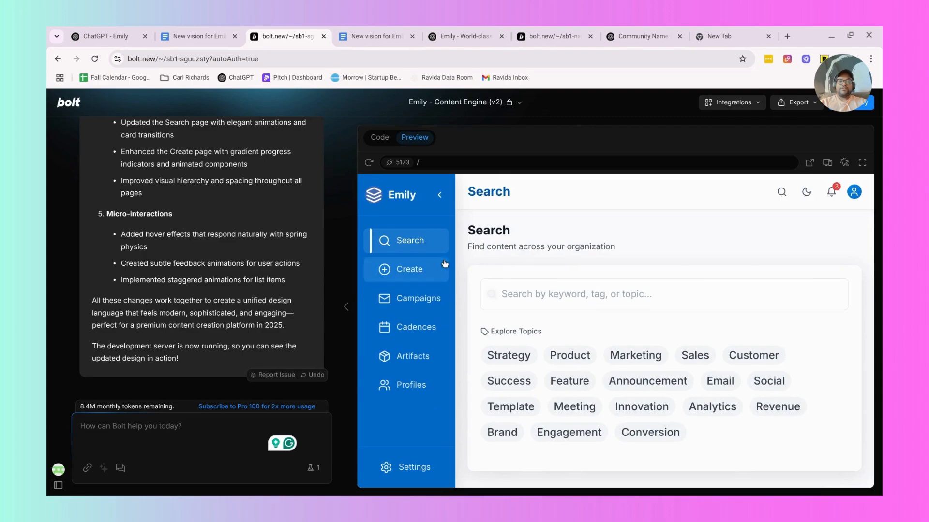
{"action": "left_click", "coordinate": [409, 276]}
{"action": "left_click", "coordinate": [417, 298]}
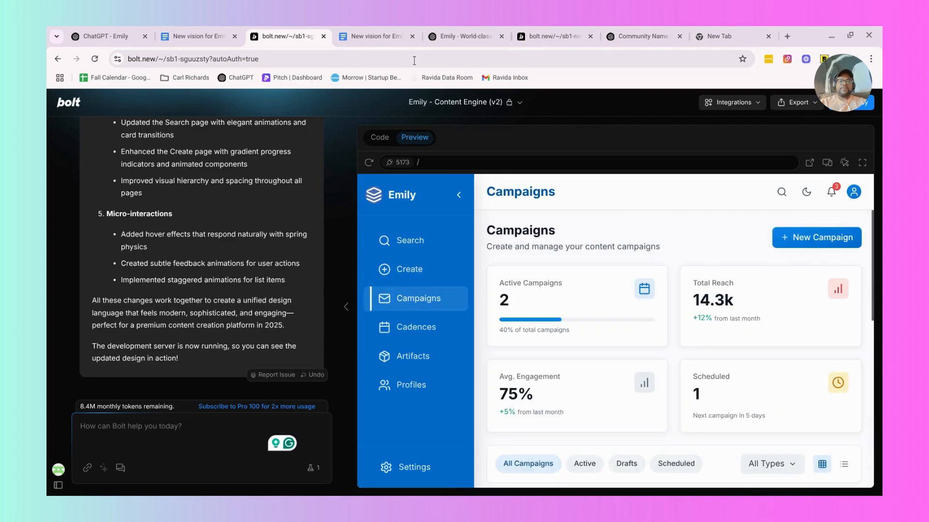
Copy the Core Experiences to Evoke section with its four numbered items from the New vision for Emily document.
{"action": "left_click", "coordinate": [442, 36]}
{"action": "left_click", "coordinate": [384, 36]}
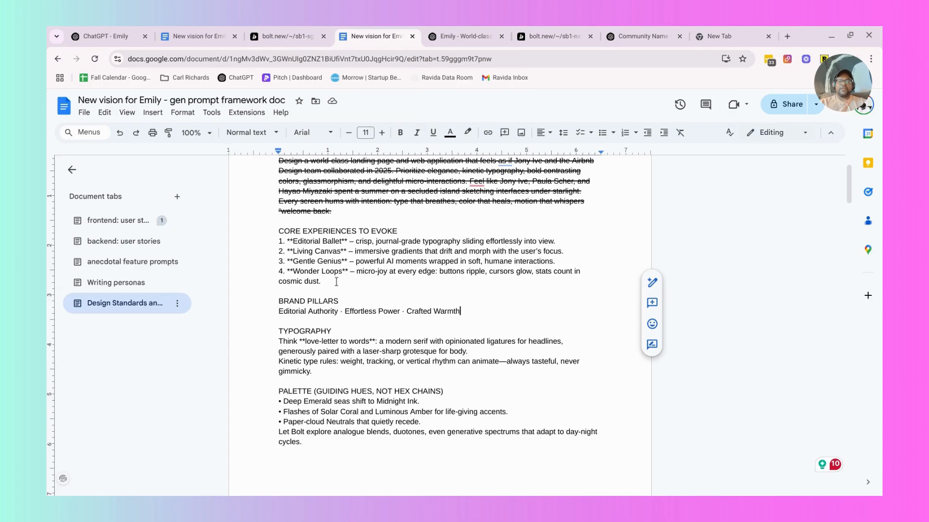
{"action": "left_click_drag", "start_coordinate": [336, 281], "coordinate": [264, 233]}
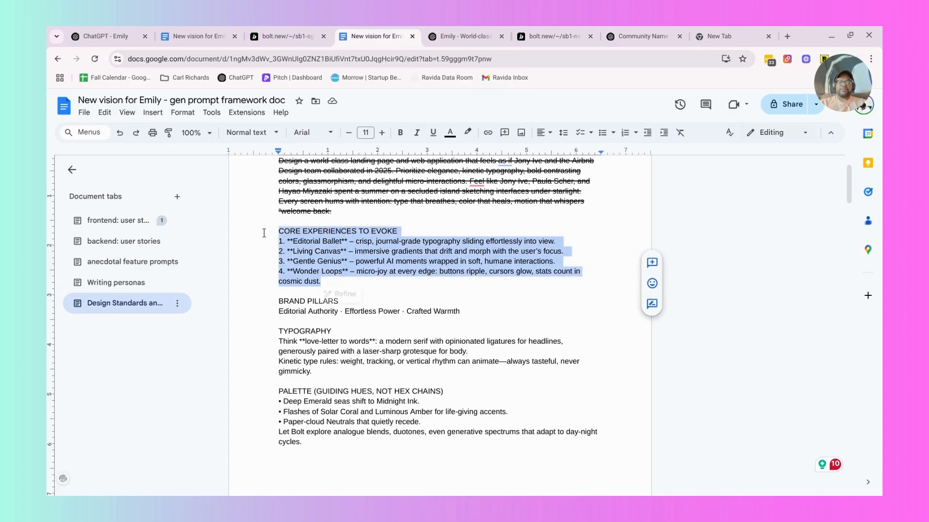
In the Emily v2 Bolt project, start a prompt reading "We want our product design and overal design experience to evoke certain things. Things like:".
{"action": "left_click", "coordinate": [286, 36]}
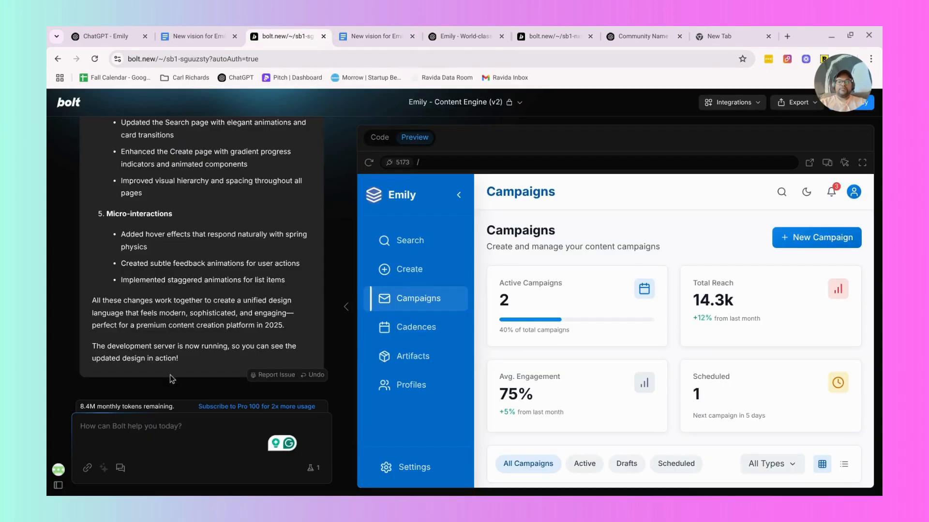
{"action": "left_click", "coordinate": [132, 450]}
{"action": "type", "text": "We w"}
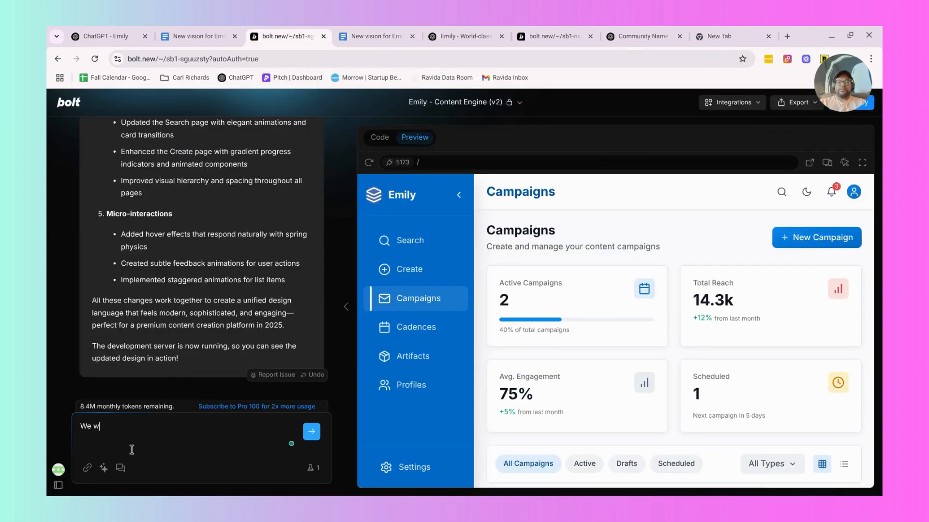
{"action": "type", "text": "ant our product design"}
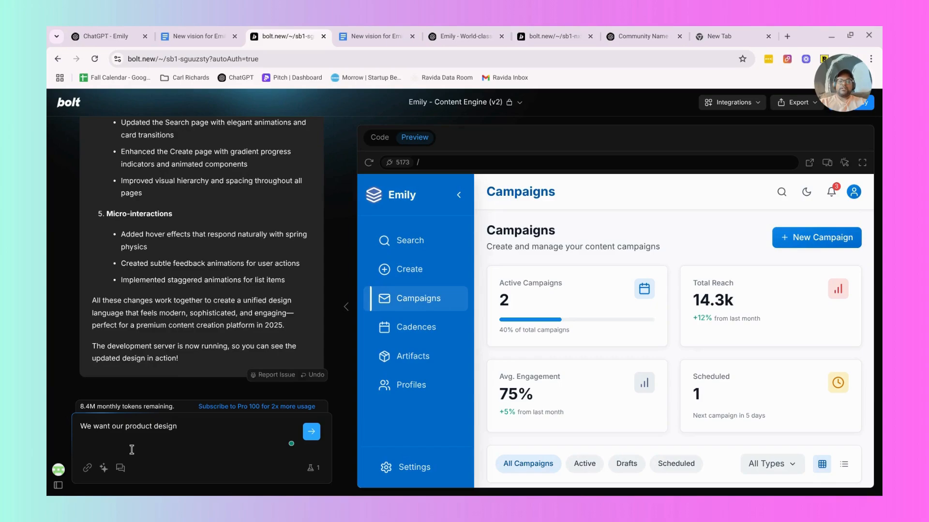
{"action": "type", "text": " and overal design experience "}
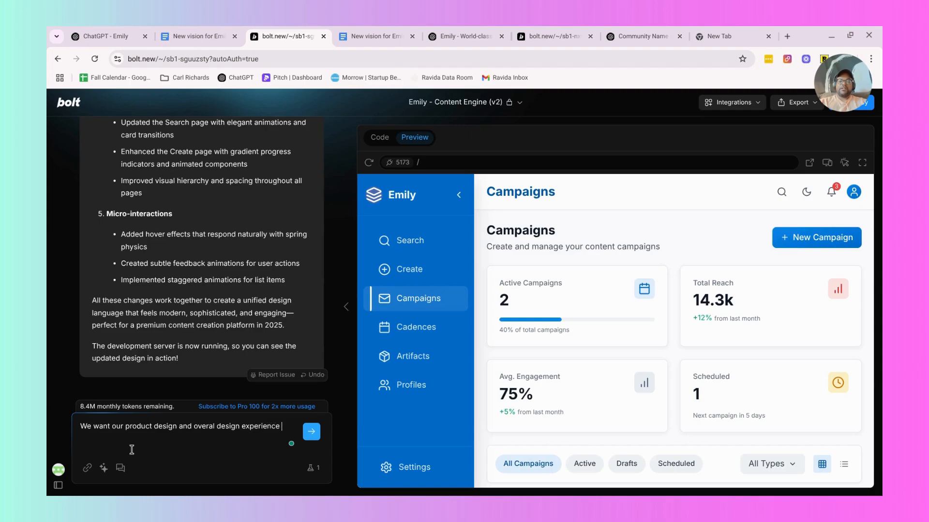
{"action": "type", "text": "to evoke certain things. Things like:"}
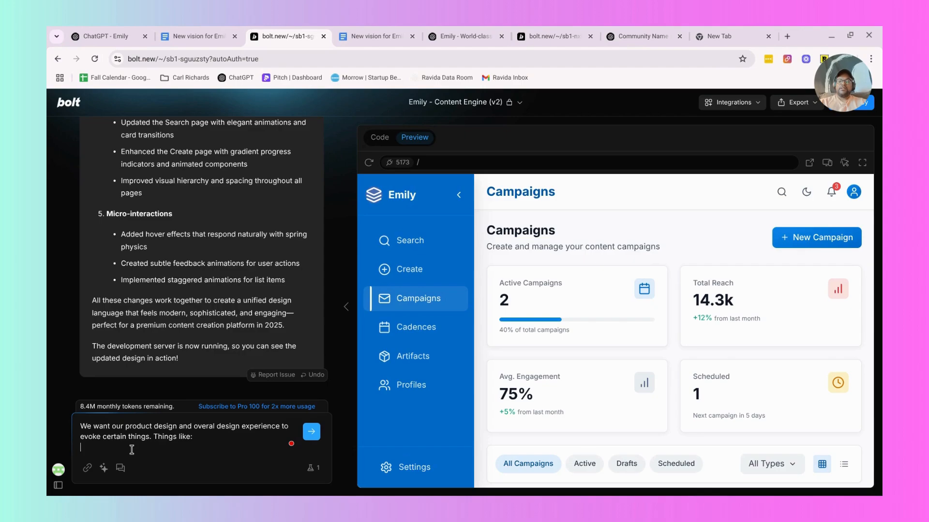
Add the copied core experiences to the prompt without their heading and send it.
{"action": "type", "text": "CORE EXPERIENCES TO EVOKE 1. **Editorial Ballet** – crisp, journal-grade typography sliding effortlessly into view. 2. **Living Canvas** – immersive gradients that drift and morph with the user's focus. 3. **Gentle Genius** – powerful AI moments wrapped in soft, humane interactions. 4. **Wonder Loops** – micro-joy at every edge: buttons ripple, cursors glow, stats count in cosmic dust."}
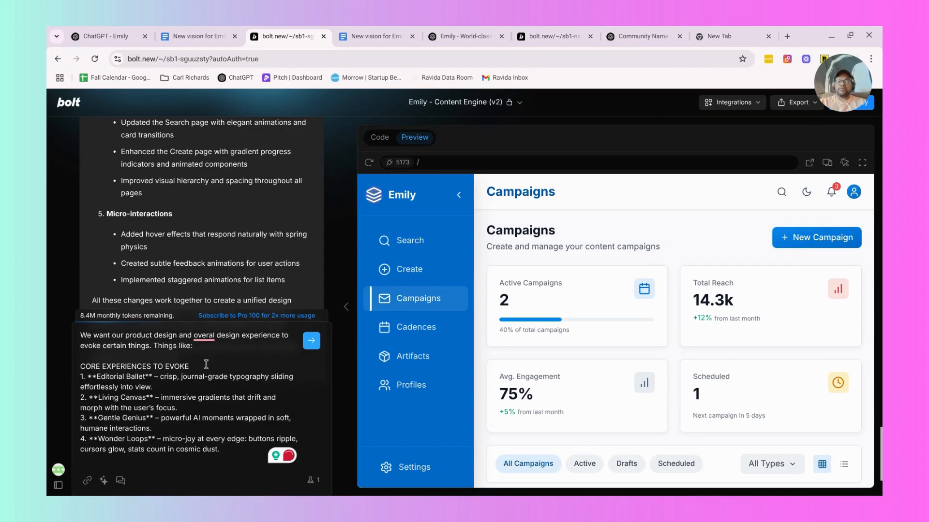
{"action": "left_click_drag", "start_coordinate": [206, 364], "coordinate": [82, 359]}
{"action": "key", "text": "BackSpace"}
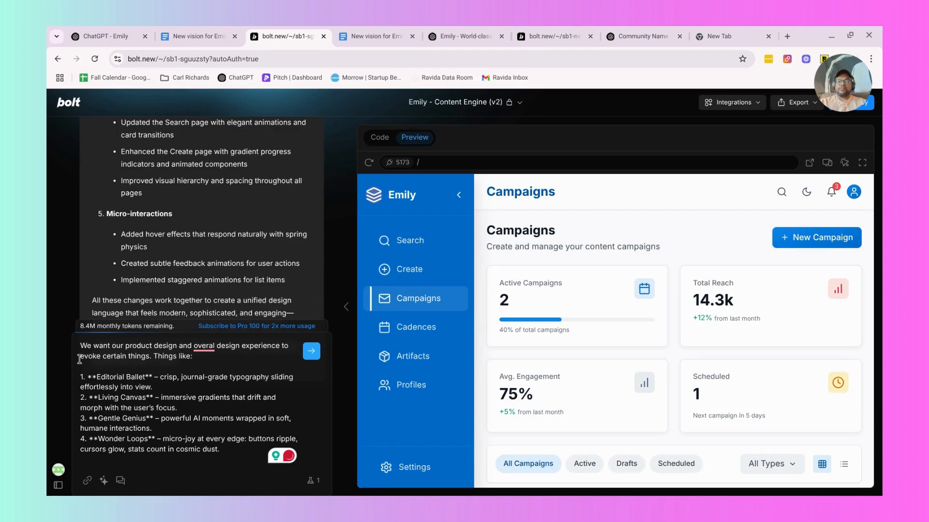
{"action": "left_click", "coordinate": [311, 351]}
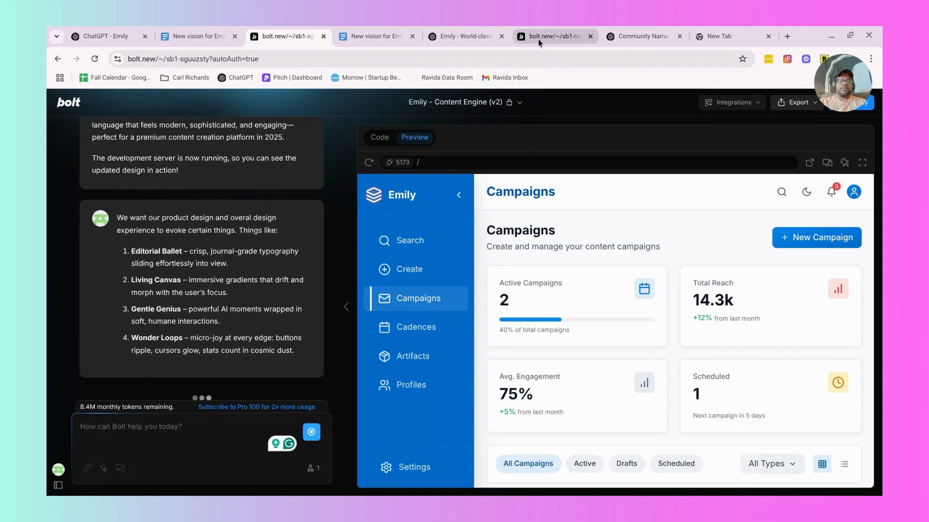
Check the Built by Six Bolt project, and return to the Community Name Ideas chat to view the generated page content.
{"action": "left_click", "coordinate": [538, 38]}
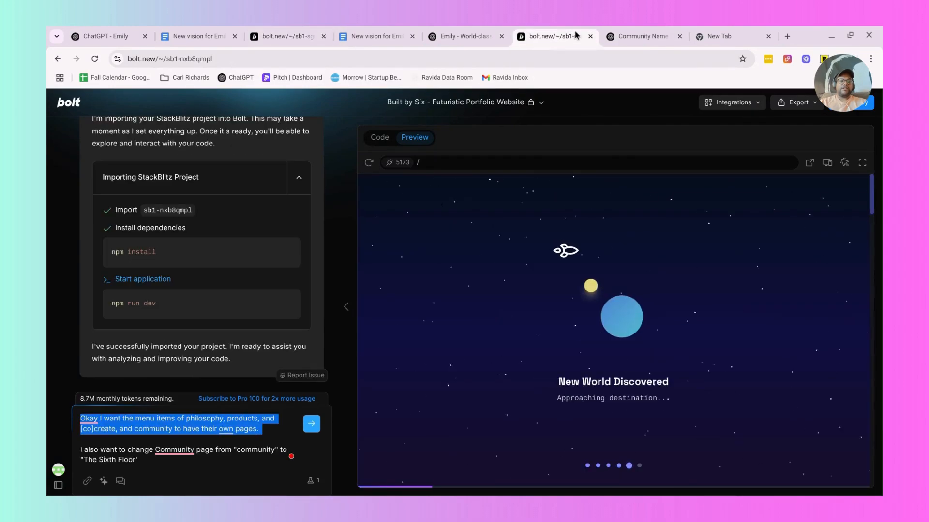
{"action": "left_click", "coordinate": [638, 36]}
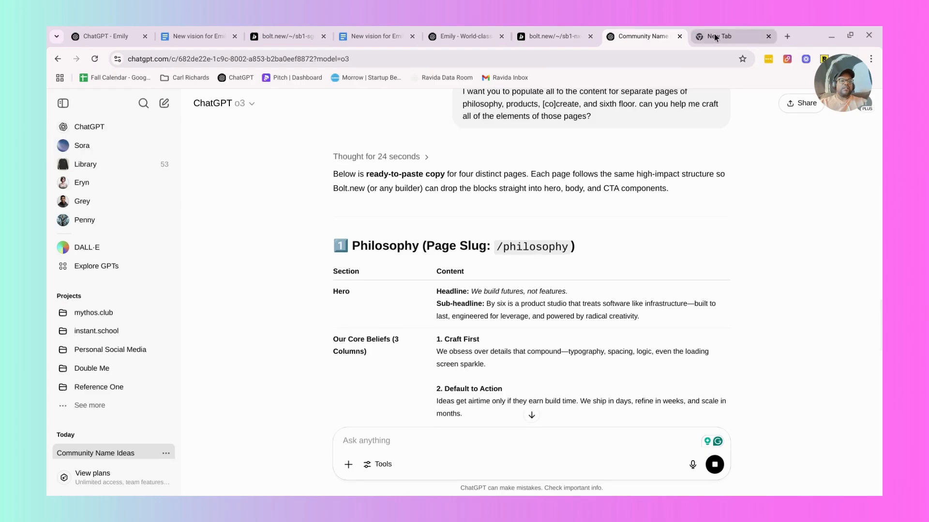